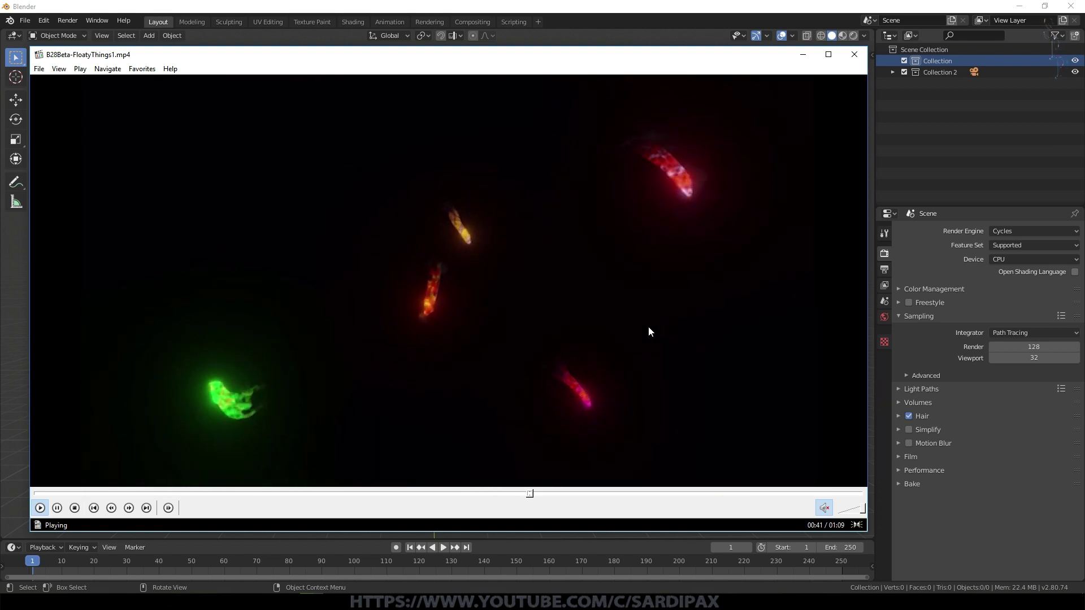
Step: Close the video preview and set the scene's render engine to Eevee
left_click(854, 54)
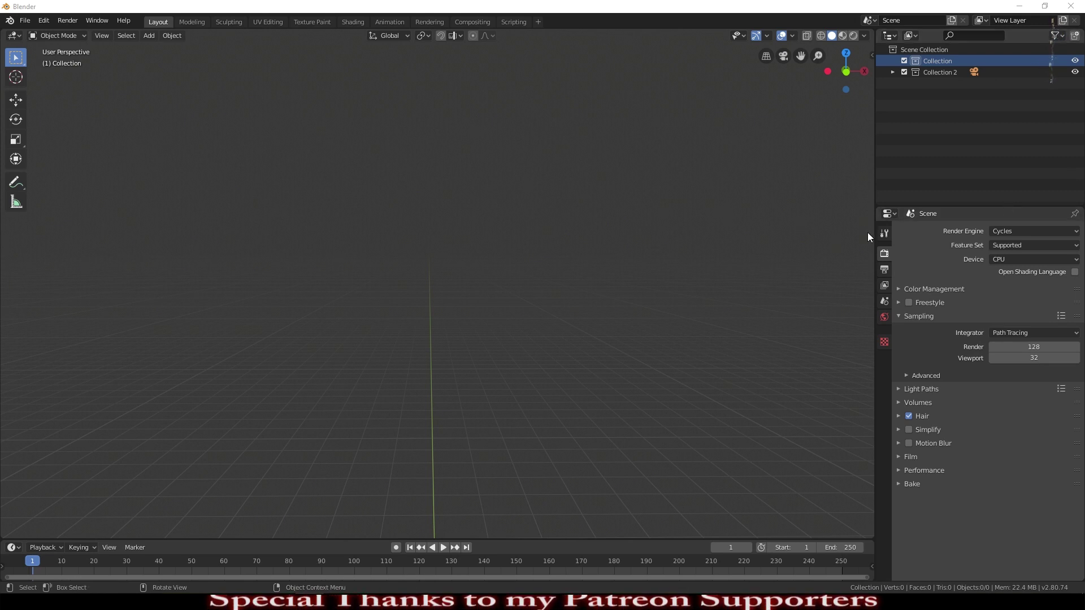
left_click(885, 254)
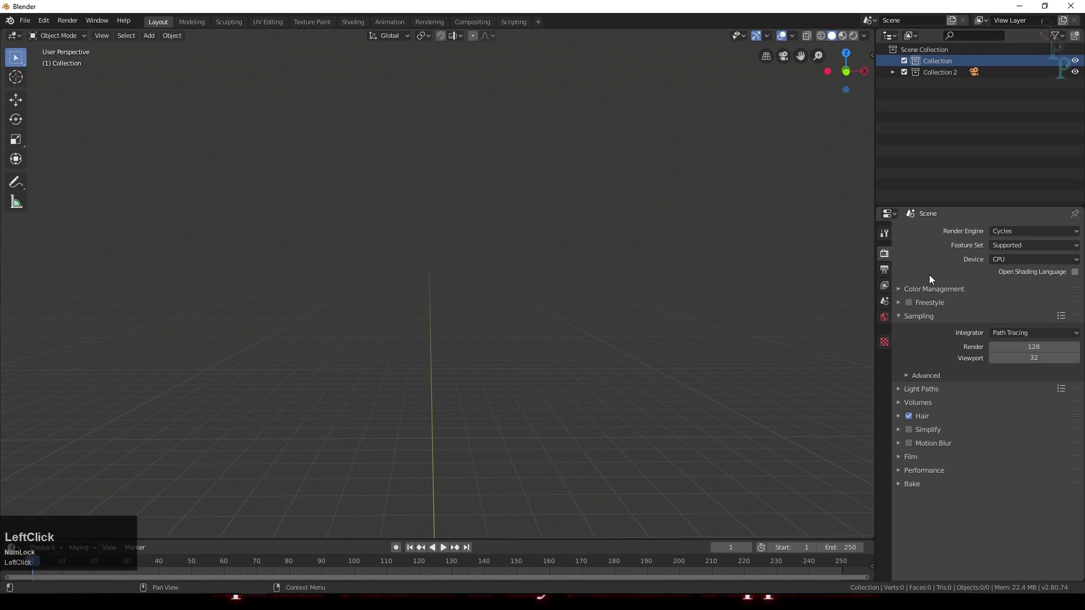
left_click(1014, 231)
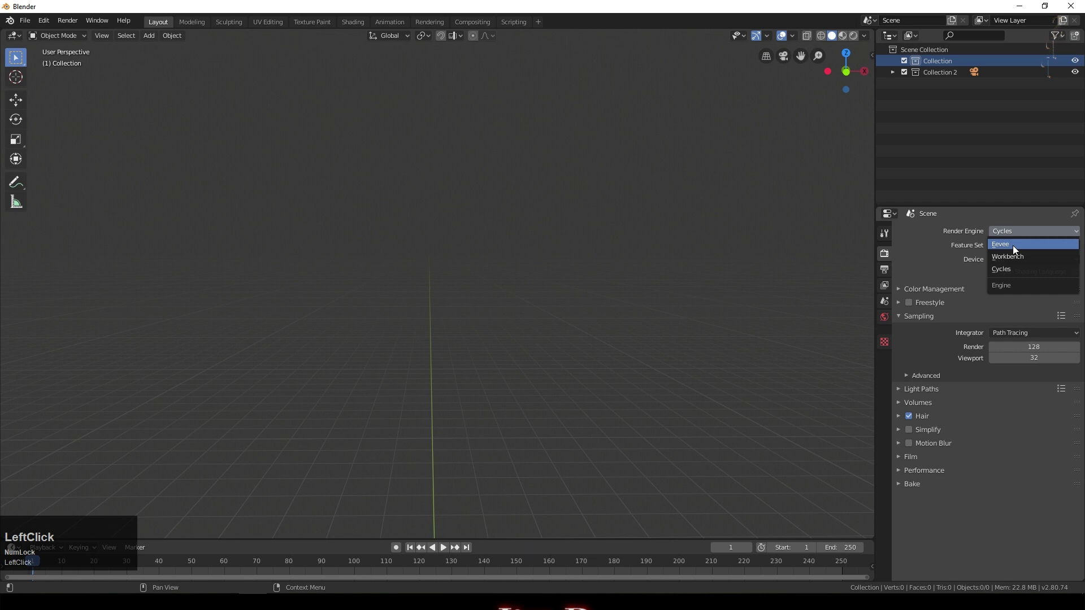
left_click(1005, 245)
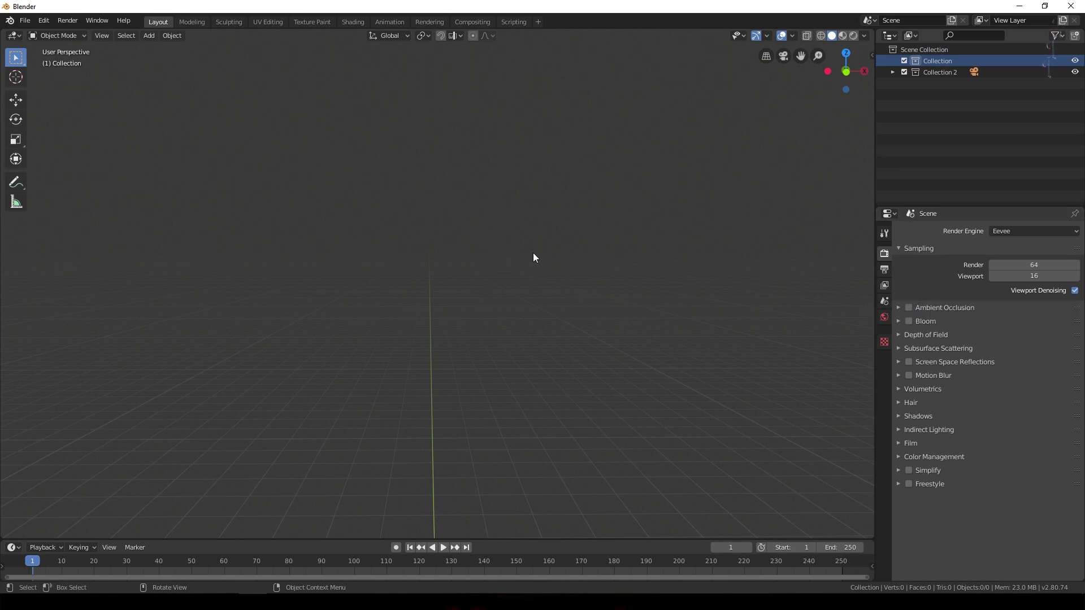
Step: Add a mesh plane at the origin and rotate it 90 degrees about the X axis so it stands upright
left_click(16, 78)
left_click(15, 57)
key("shift+a")
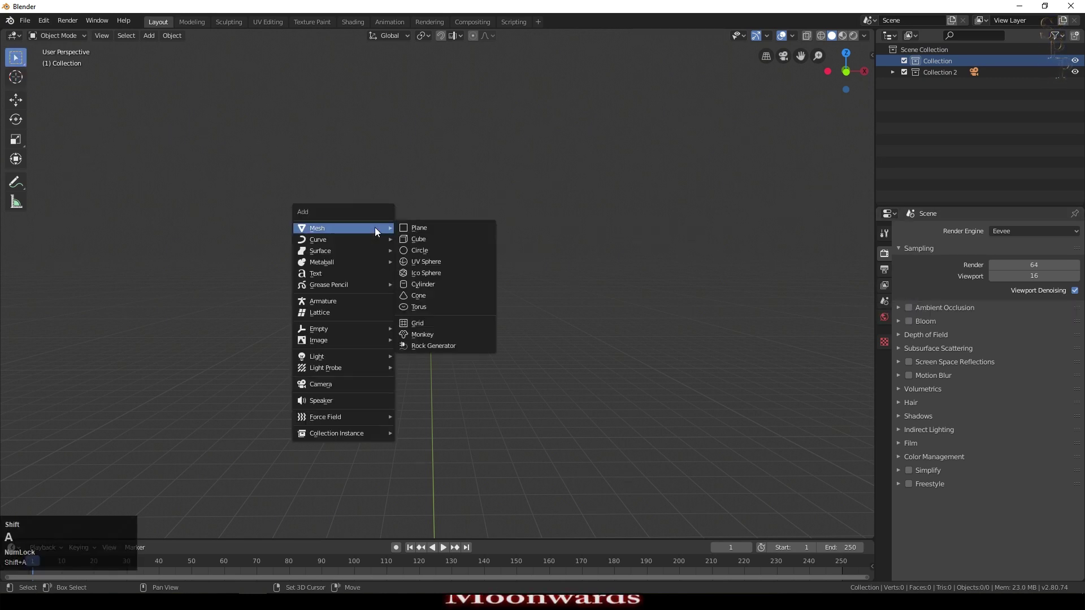
left_click(406, 222)
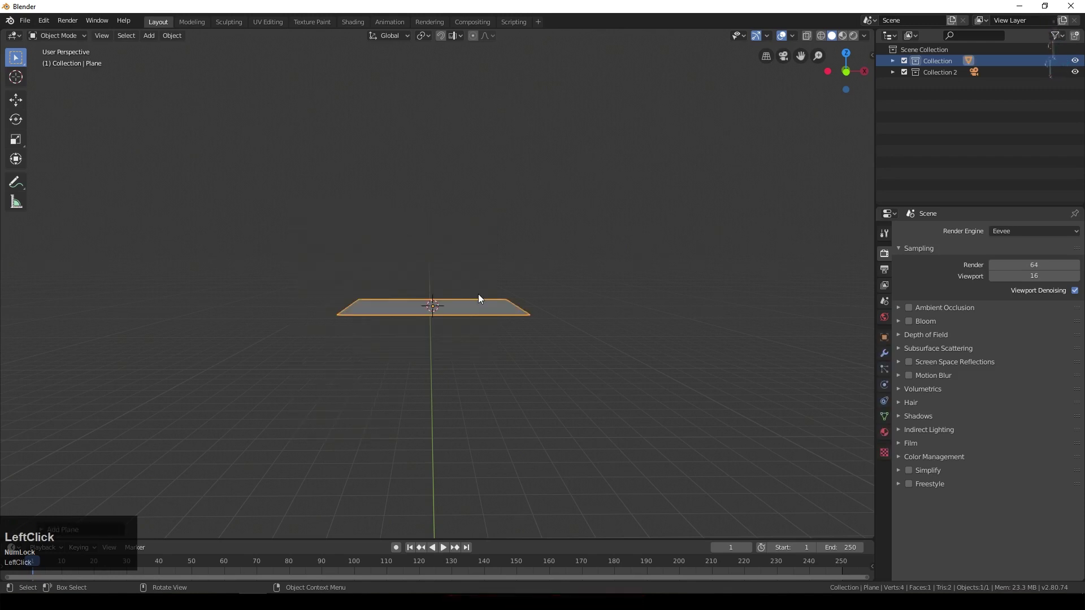
key("r")
key("x")
key("KP_9")
key("KP_0")
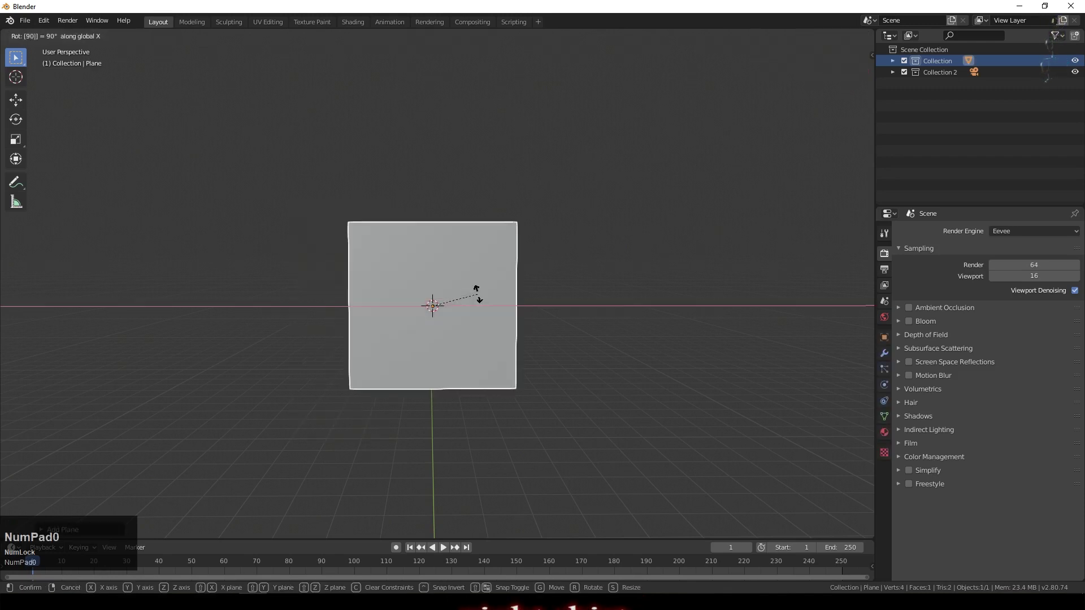
key("KP_Enter")
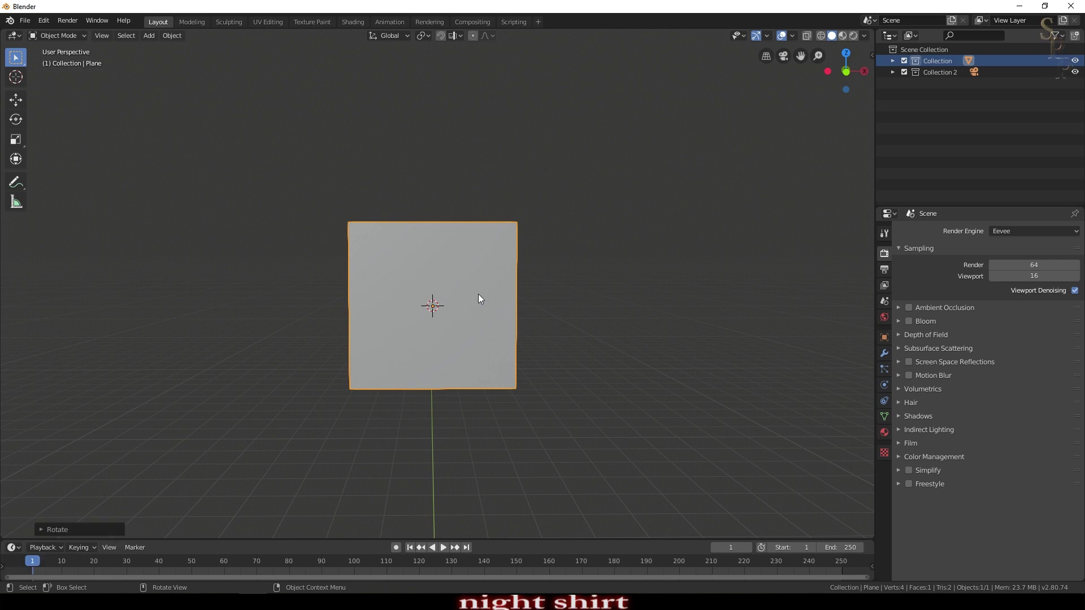
Step: In Edit Mode, subdivide the whole plane with 51 cuts and view it from the front in orthographic projection
key("KP_5")
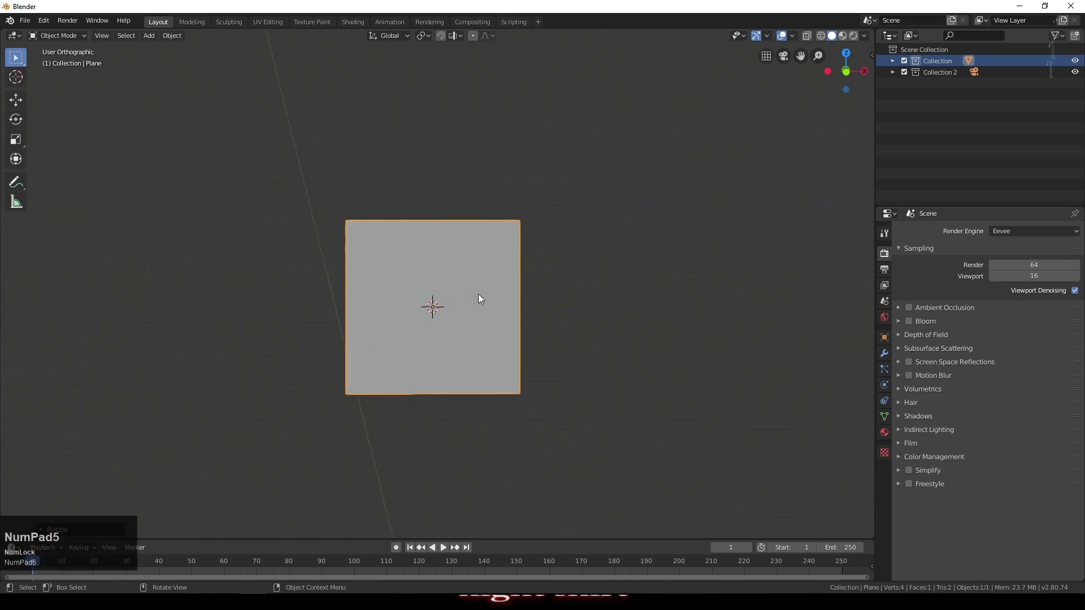
key("KP_Decimal")
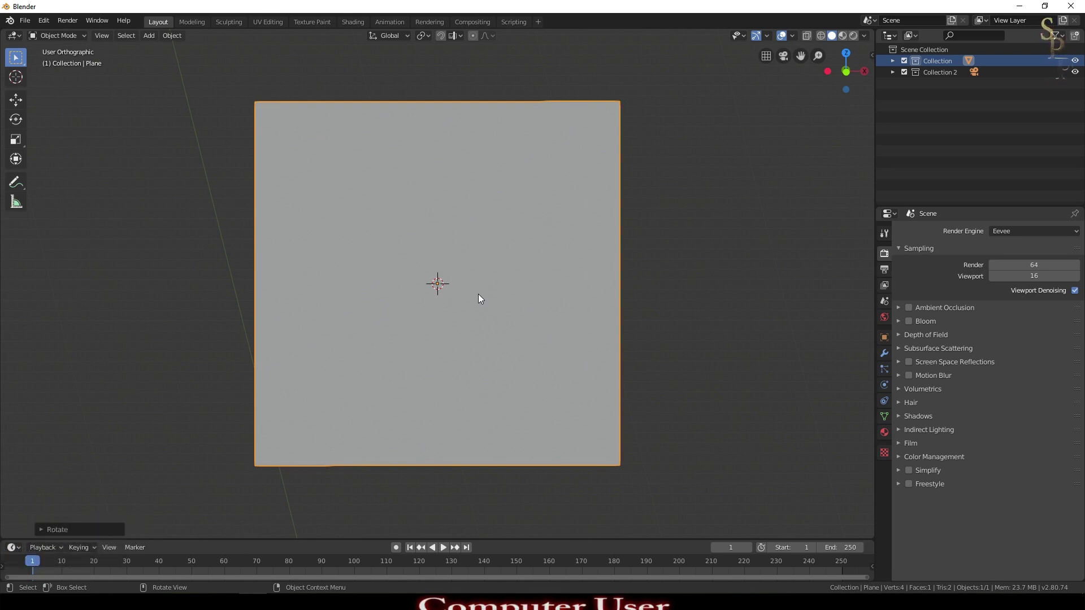
key("Tab")
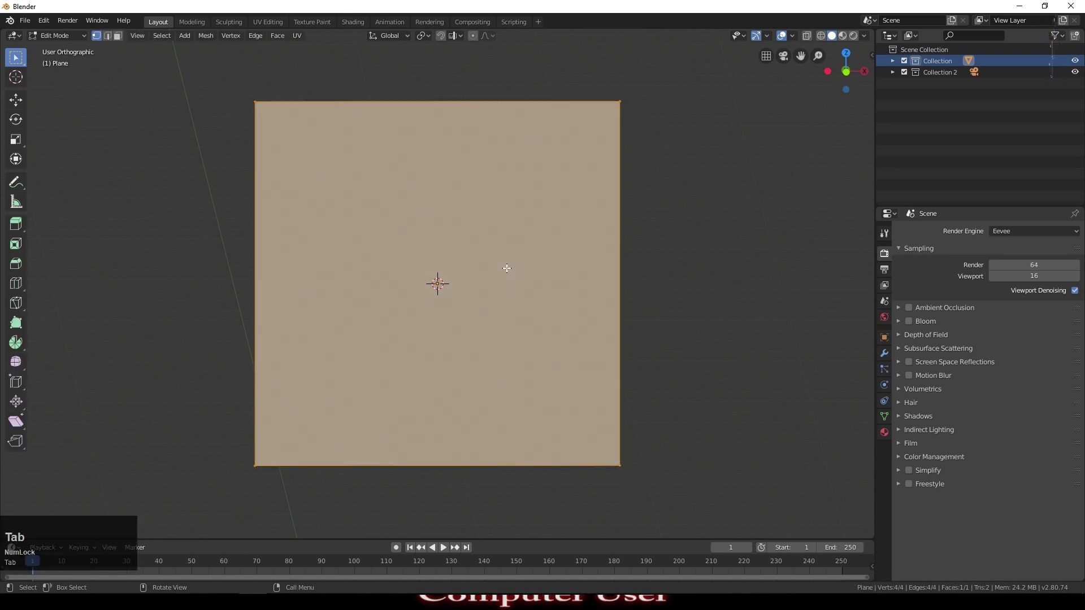
right_click(507, 268)
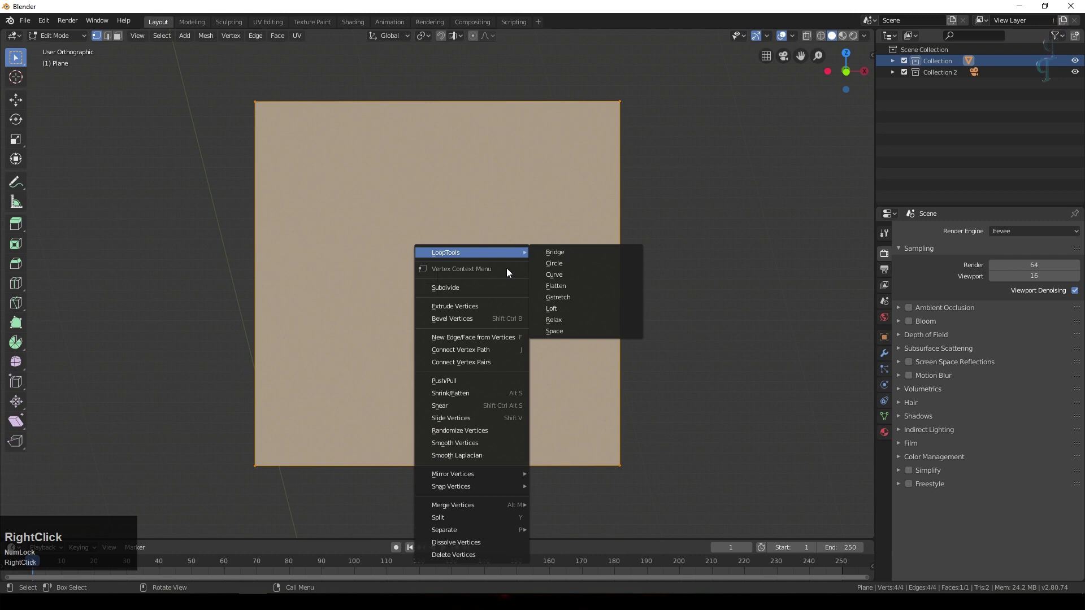
left_click(472, 288)
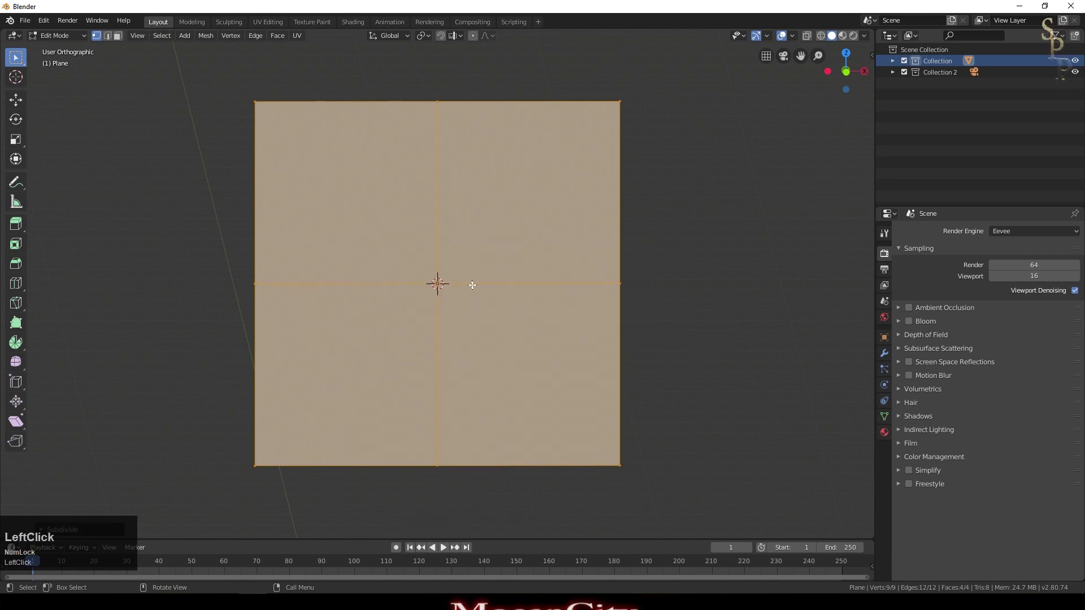
key("KP_1")
left_click(62, 529)
left_click(152, 451)
type("51")
key("KP_Enter")
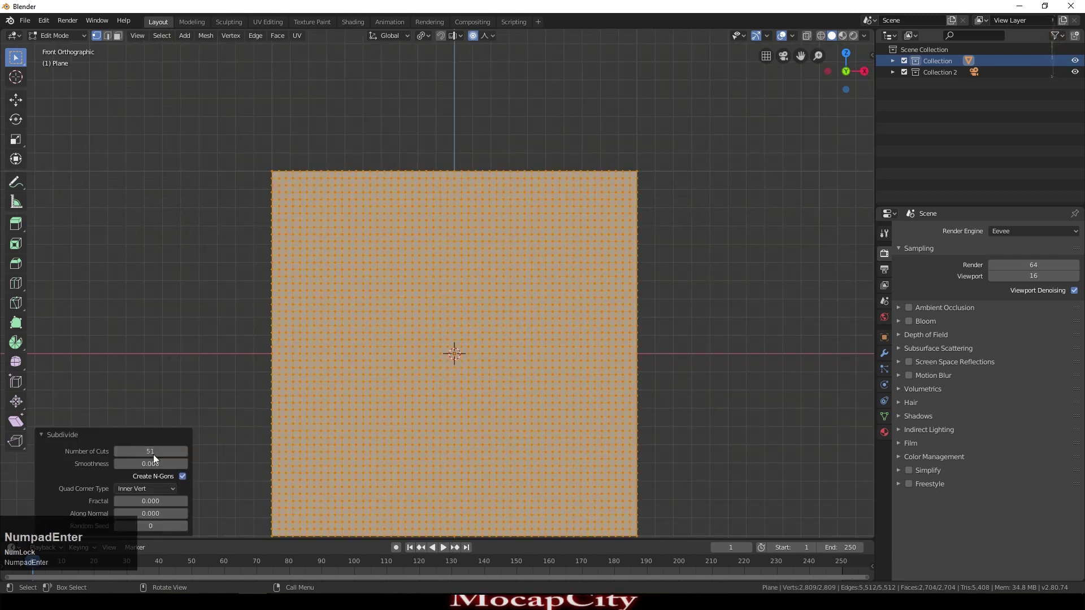
Step: In wireframe shading, knife-cut from the top edge just right of centre to near the centre, ending on the right edge slightly above the X axis
key("z")
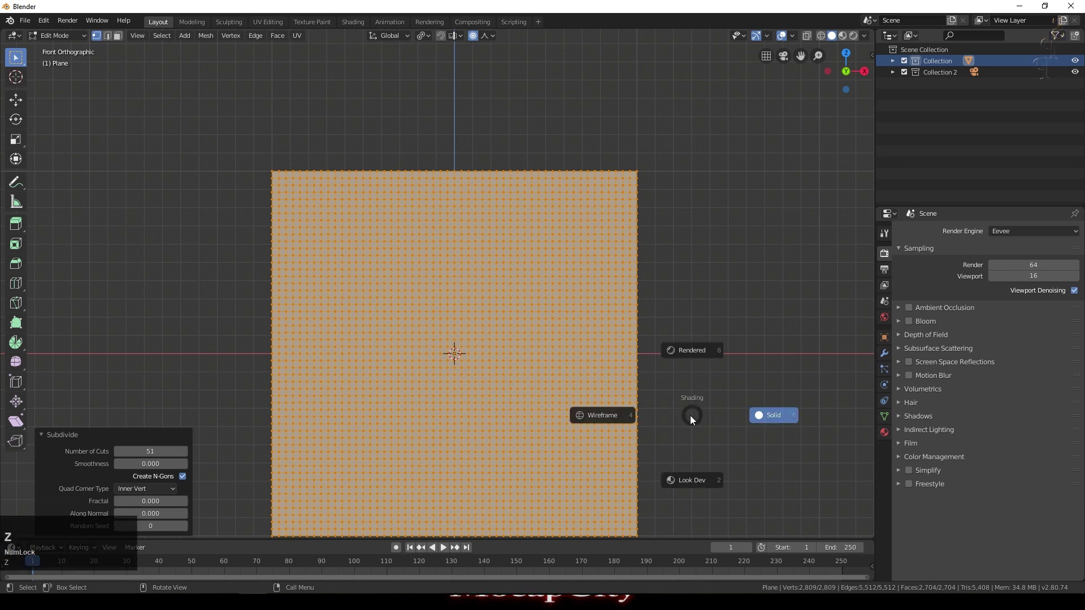
left_click(609, 423)
scroll(497, 283, "up", 2)
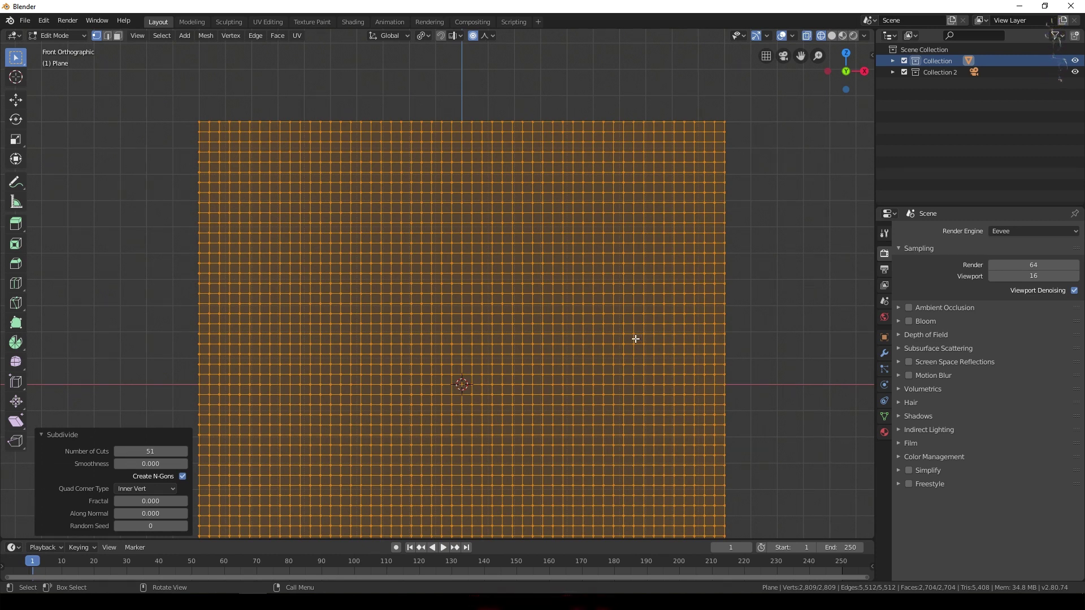
key("a")
key("a")
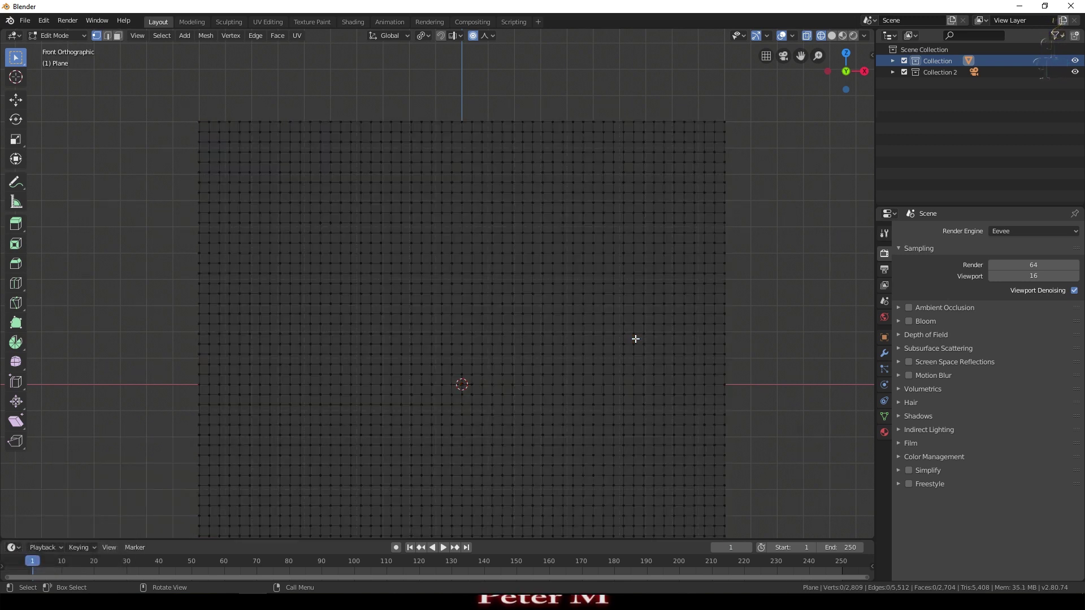
key("k")
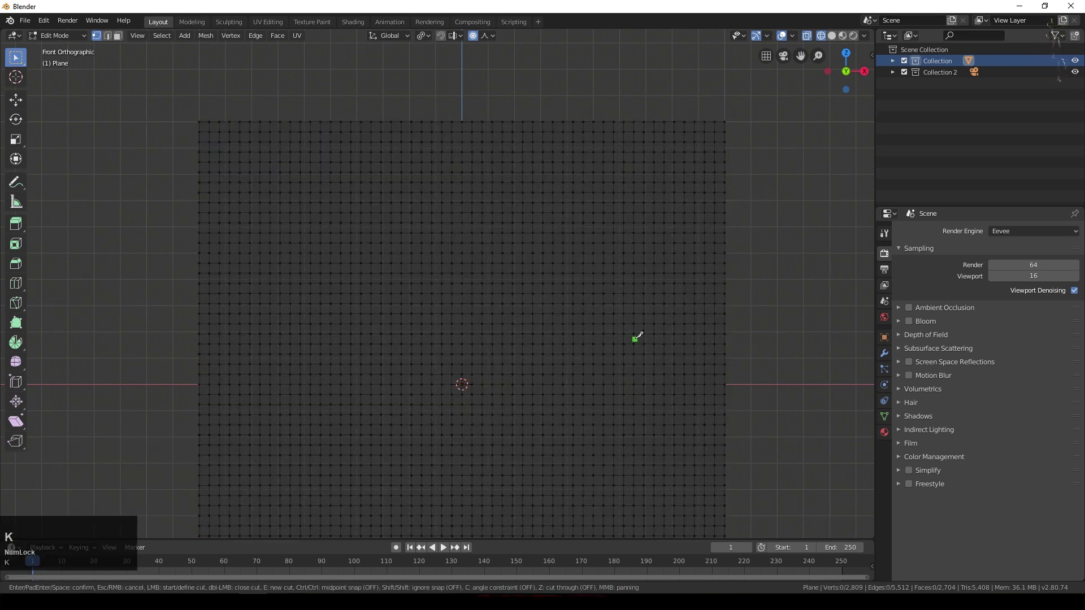
left_click(473, 120)
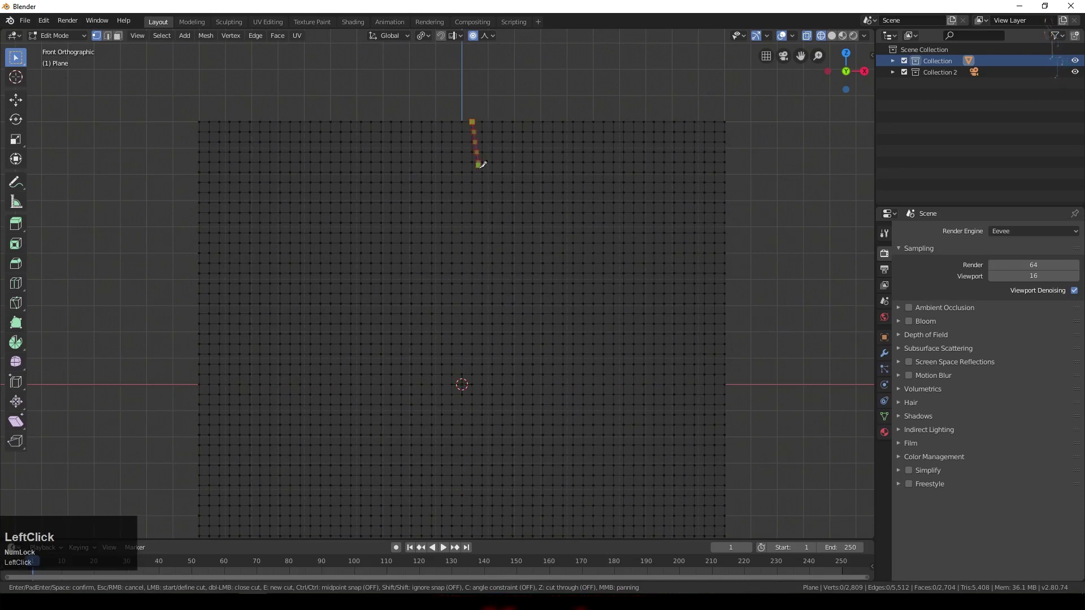
left_click(493, 353)
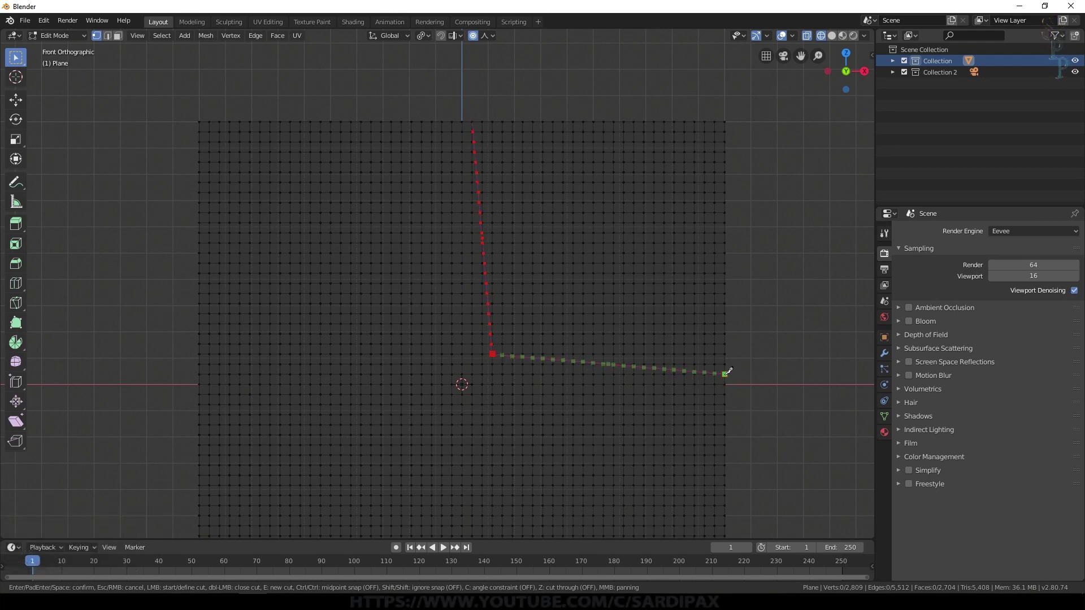
left_click(725, 373)
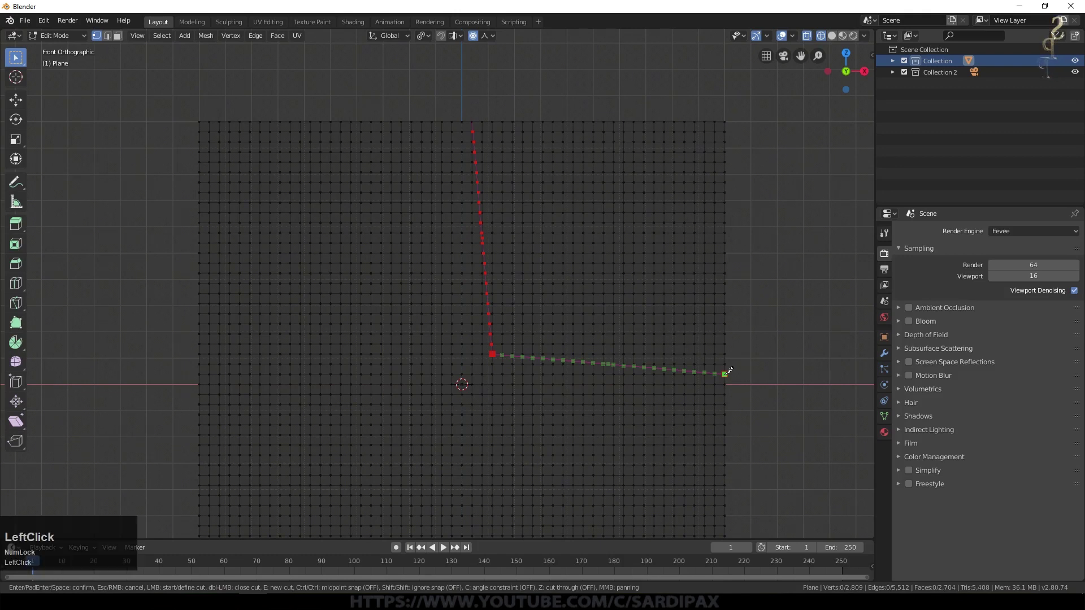
key("space")
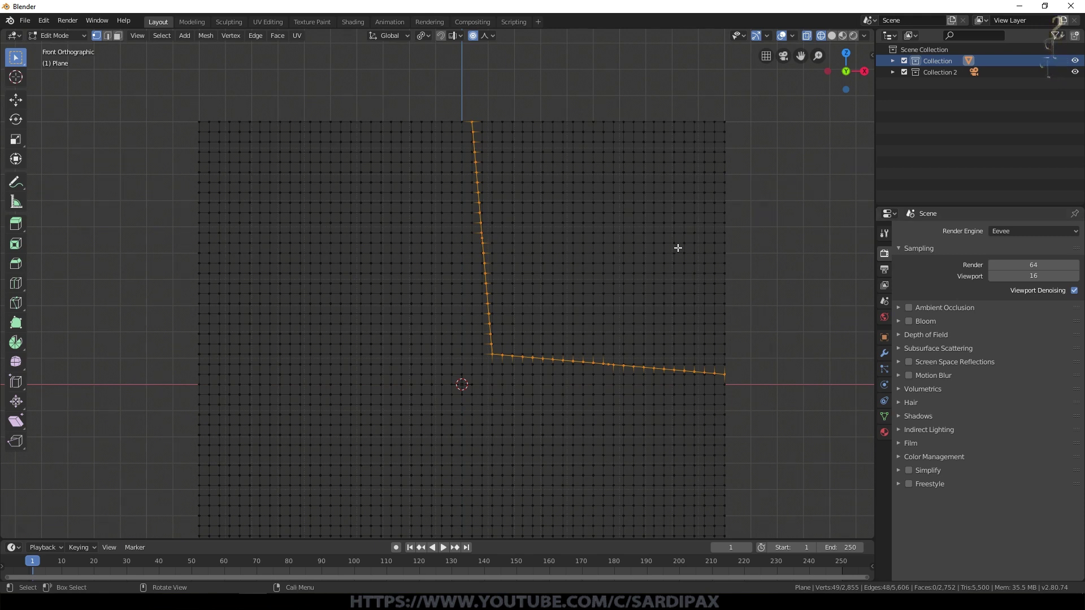
Step: Select all vertices in the upper-right region beyond the knife cut, keeping those on the cut line unselected, and delete them
key("a")
key("a")
key("c")
right_click(733, 162)
left_click_drag(746, 97, 499, 347)
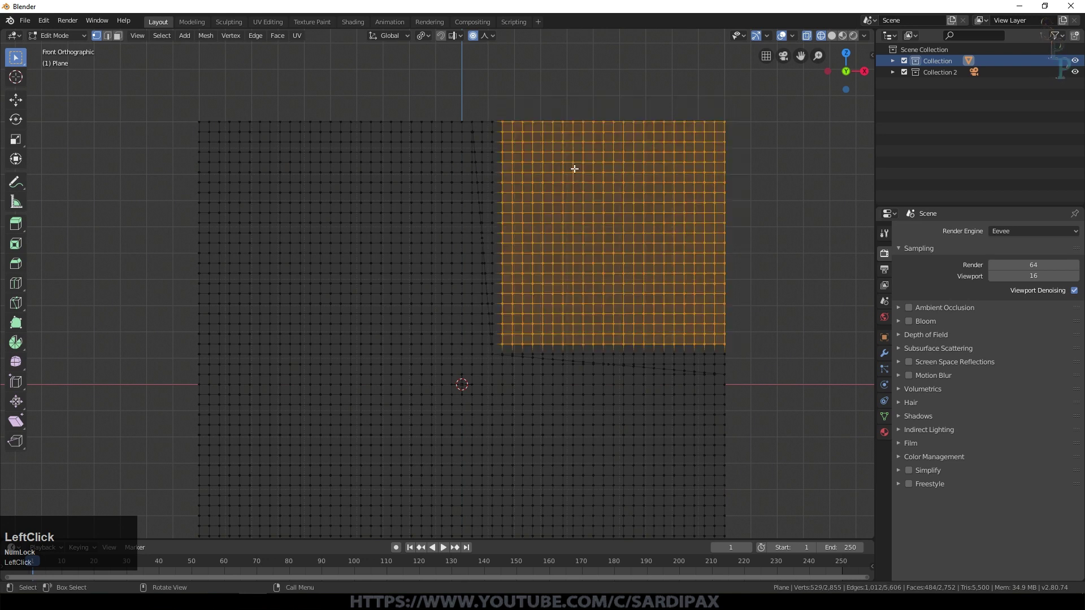
key("c")
scroll(511, 101, "up", 2)
left_click(492, 126)
mouse_move(492, 125)
left_mouse_down()
mouse_move(501, 288)
mouse_move(571, 344)
mouse_move(663, 355)
left_mouse_up()
scroll(803, 376, "up", 3)
middle_click_drag(804, 375, 569, 274, "shift")
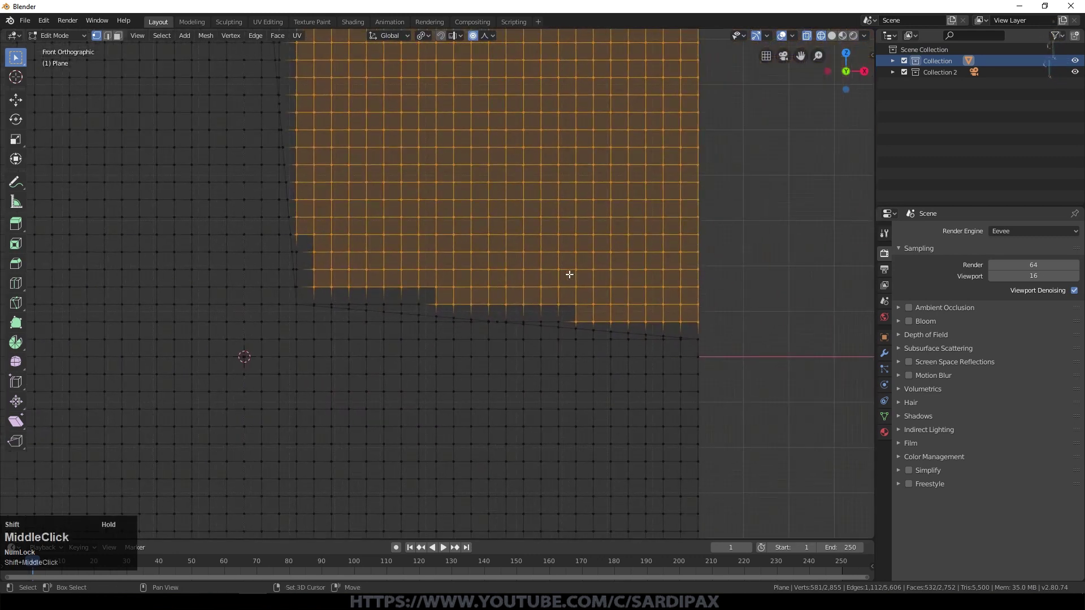
scroll(642, 279, "up", 5)
left_click(738, 377, "shift")
left_click(695, 377, "shift")
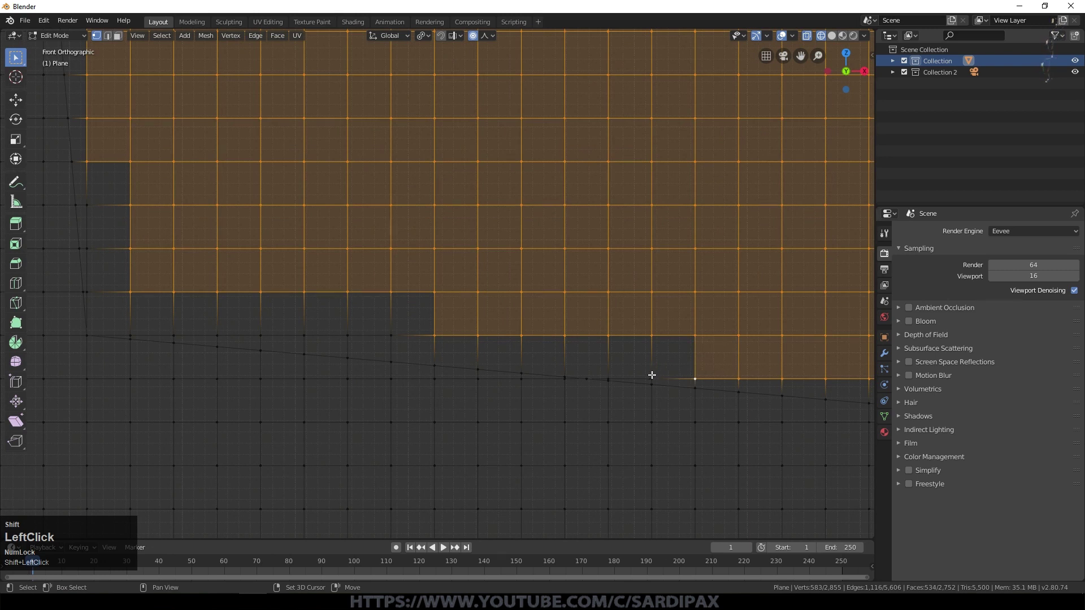
left_click(651, 376, "shift")
left_click(608, 377, "shift")
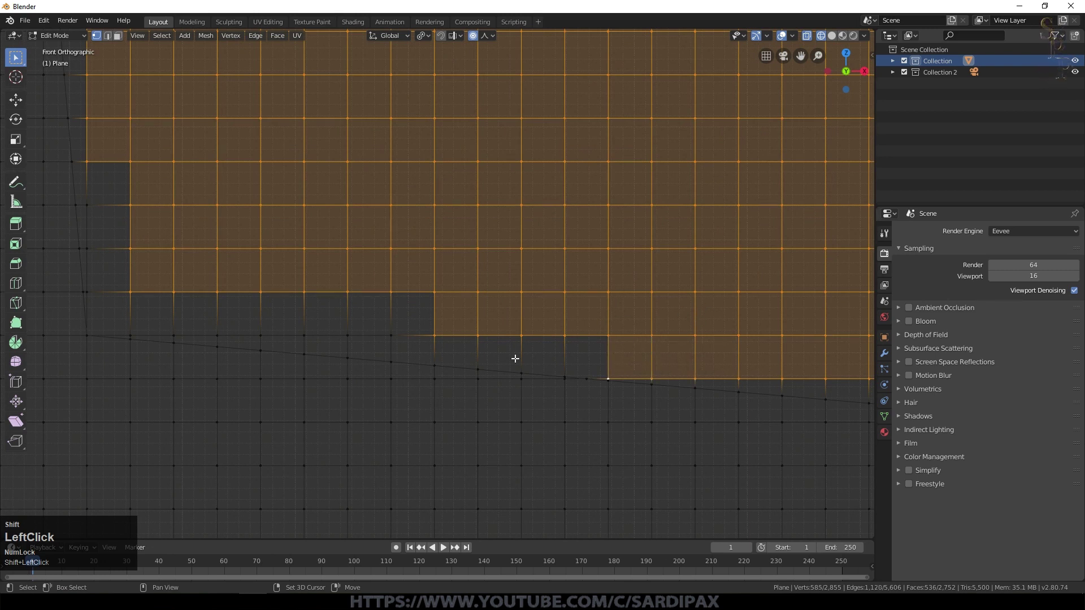
left_click(391, 335, "shift")
left_click(347, 336, "shift")
left_click(304, 336, "shift")
left_click(260, 336, "shift")
left_click(217, 335, "shift")
left_click(174, 336, "shift")
left_click(130, 337, "shift")
left_click(87, 336, "shift")
left_click(83, 292, "shift")
left_click(79, 249, "shift")
middle_click_drag(179, 138, 463, 439, "shift")
scroll(492, 367, "down", 4)
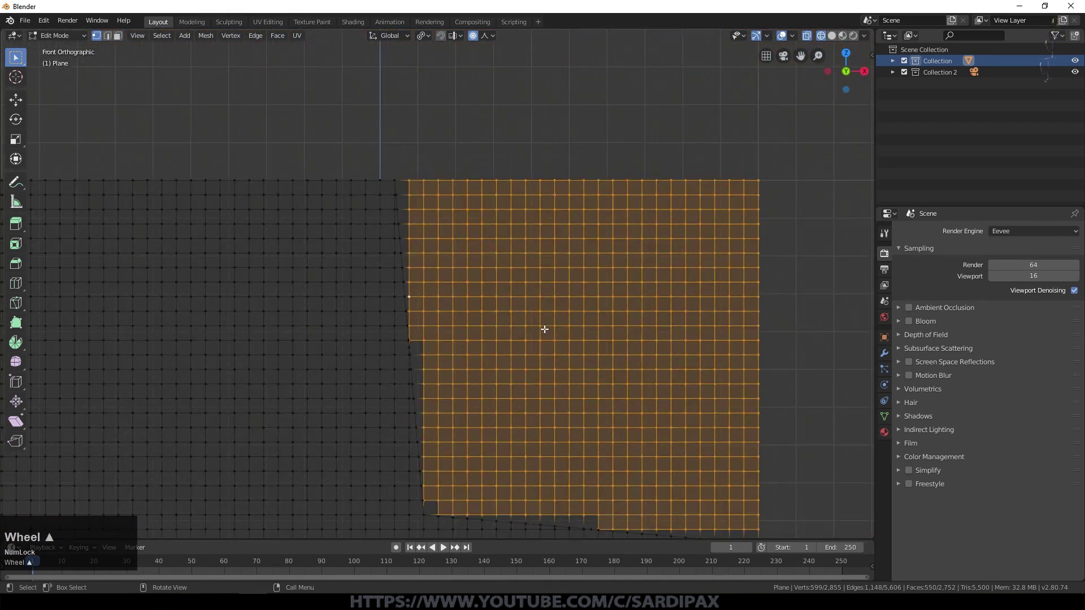
key("x")
left_click(544, 329)
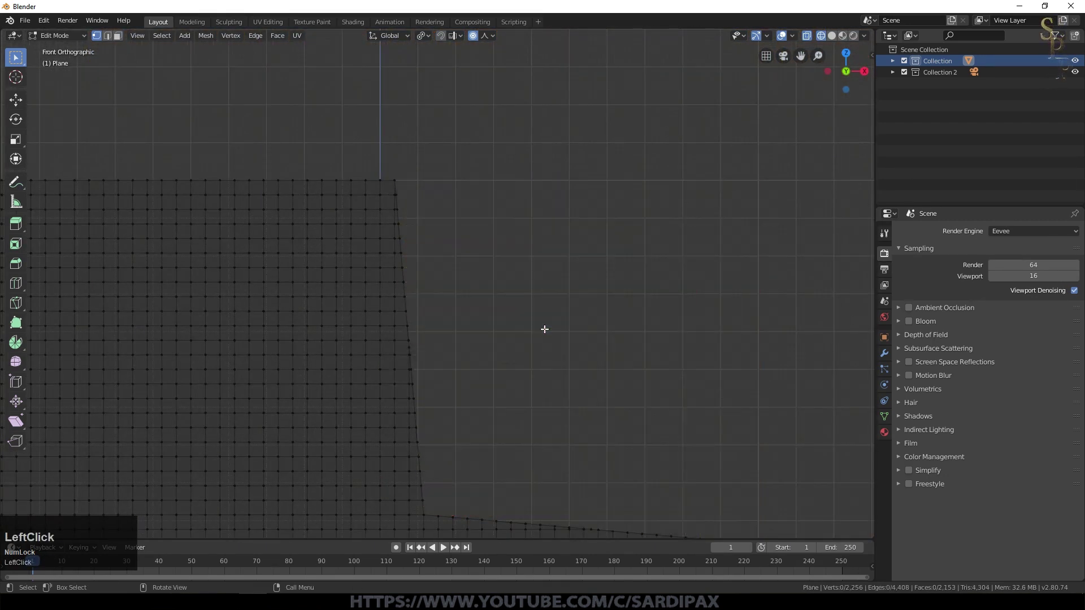
Step: Turn off proportional editing while test-moving a vertex on the sloped cut edge, and cancel the move
middle_click_drag(544, 329, 520, 298, "shift")
scroll(520, 298, "up", 6)
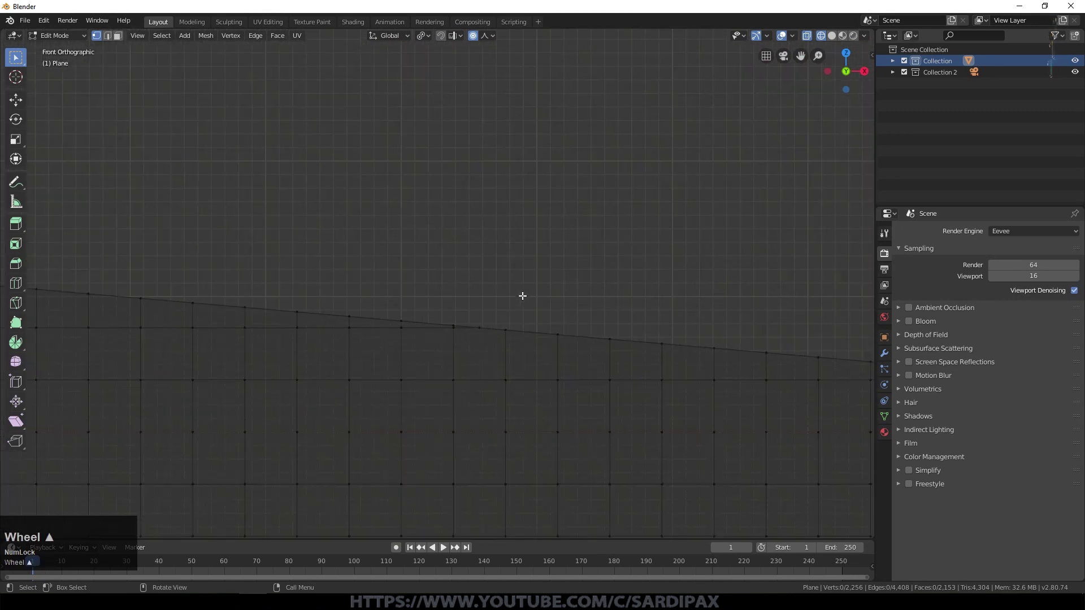
left_click(481, 327)
key("g")
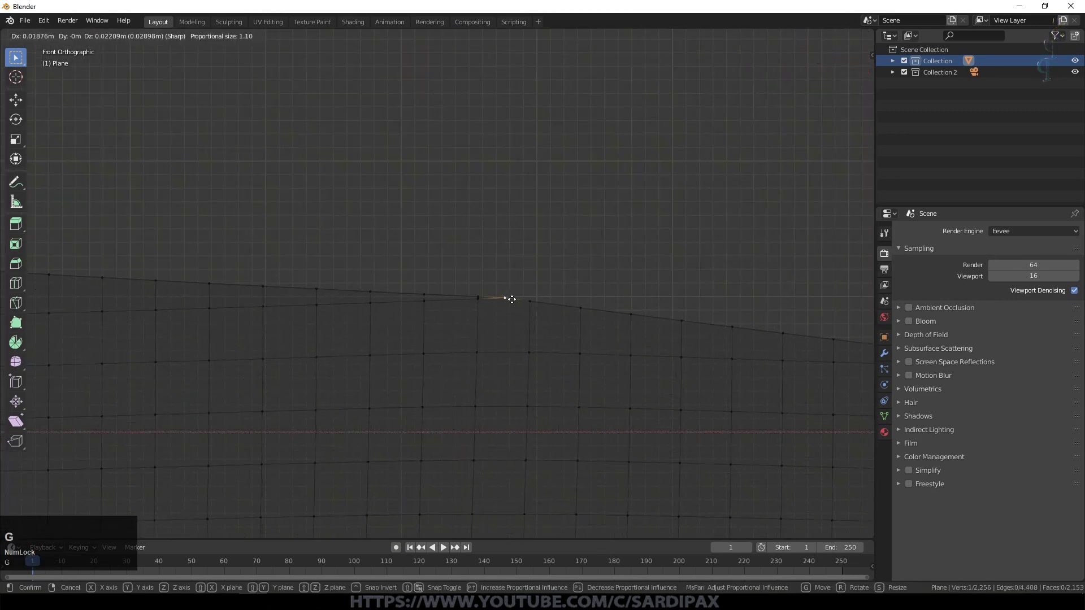
key("o")
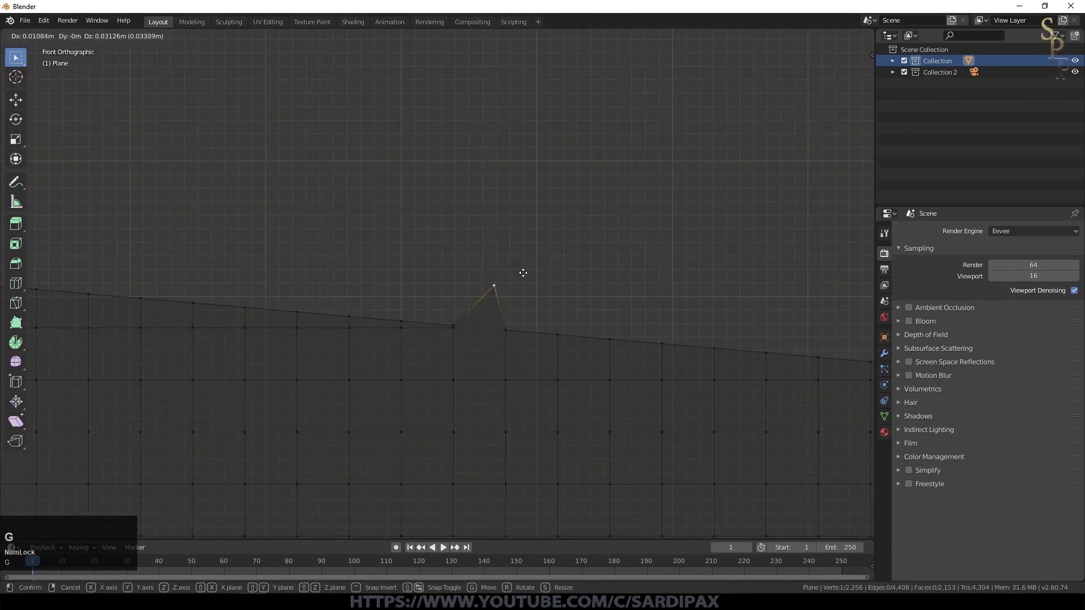
key("Escape")
Step: Box-select the vertices in the plane's half left of the centre line and delete them
middle_click_drag(557, 266, 279, 186)
key("alt+a")
key("b")
left_click_drag(195, 144, 452, 559)
key("x")
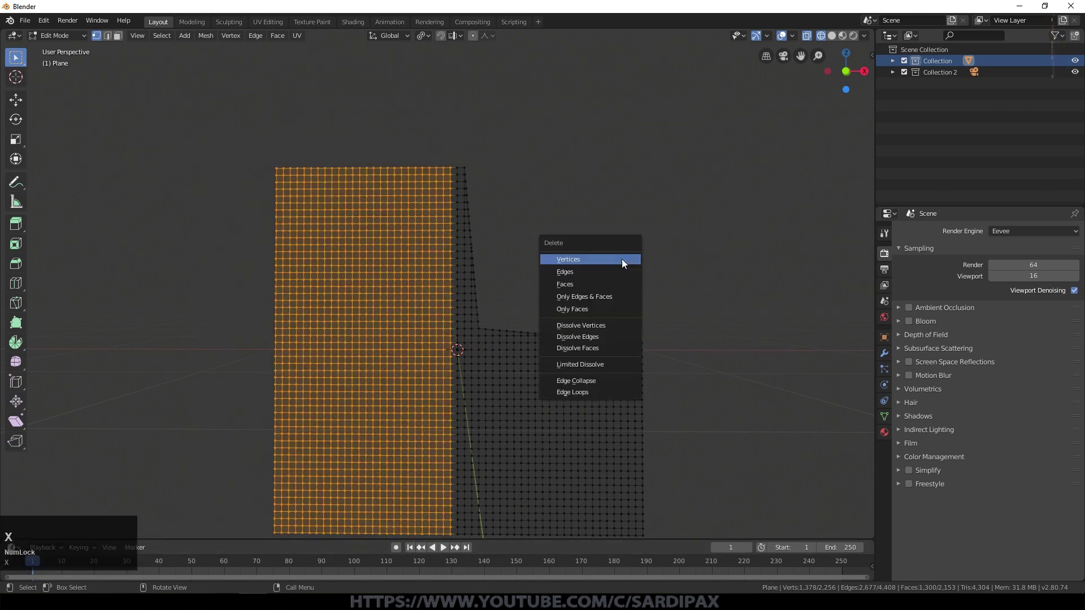
left_click(622, 259)
Step: Delete the vertices below the X axis, leaving a thin tapered L shape, and return to Object Mode
key("b")
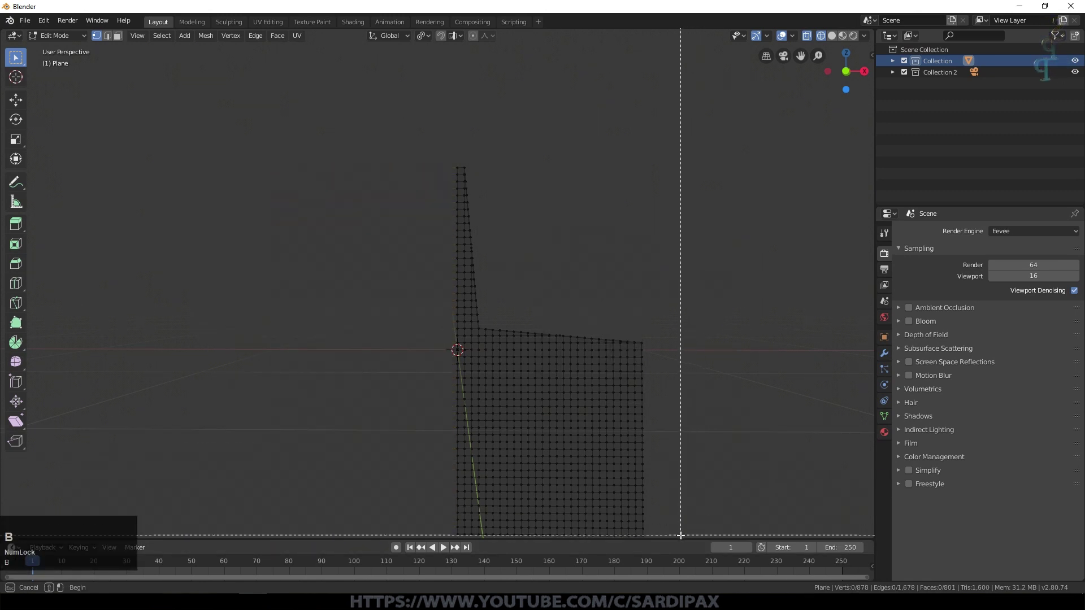
left_click_drag(683, 536, 451, 351)
key("x")
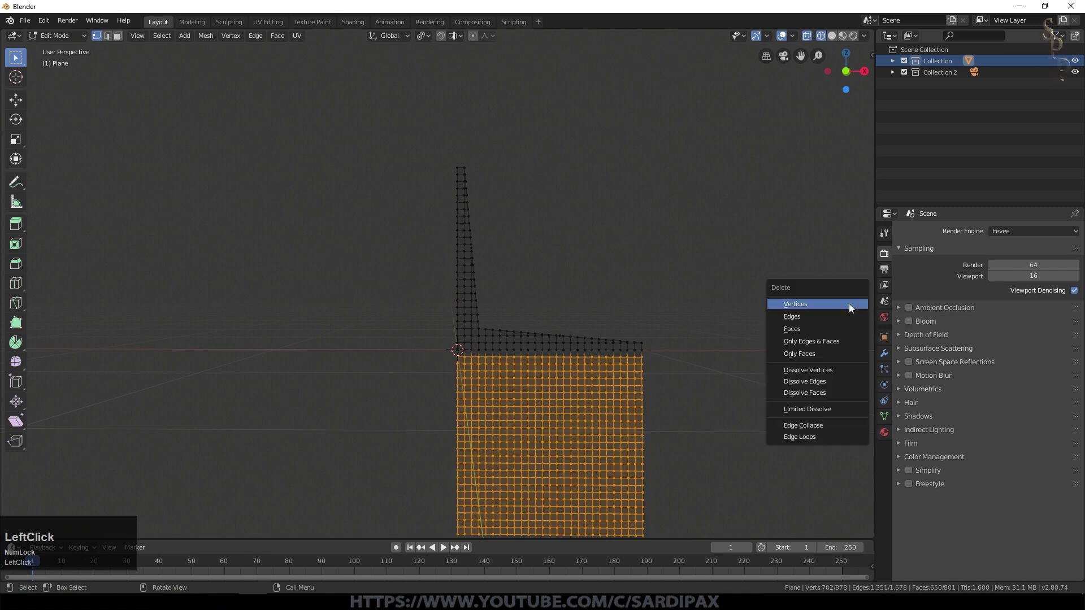
left_click(848, 304)
key("ctrl+Tab")
left_click(502, 317)
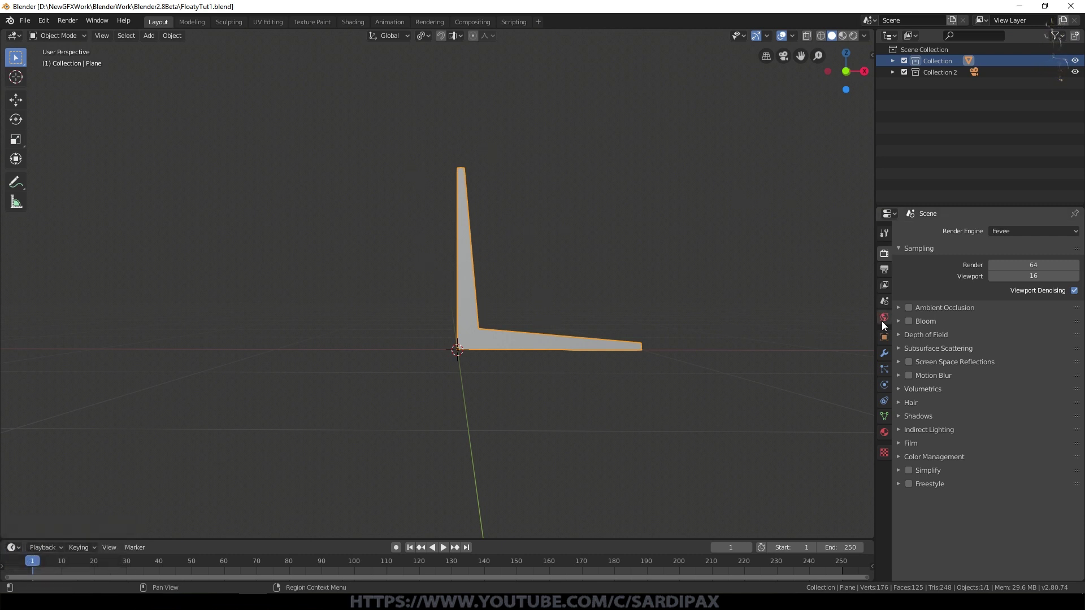
Step: Add a Mirror modifier to the L-shaped mesh with both X and Y axes enabled, and switch to an orthographic view
left_click(884, 355)
left_click(1017, 231)
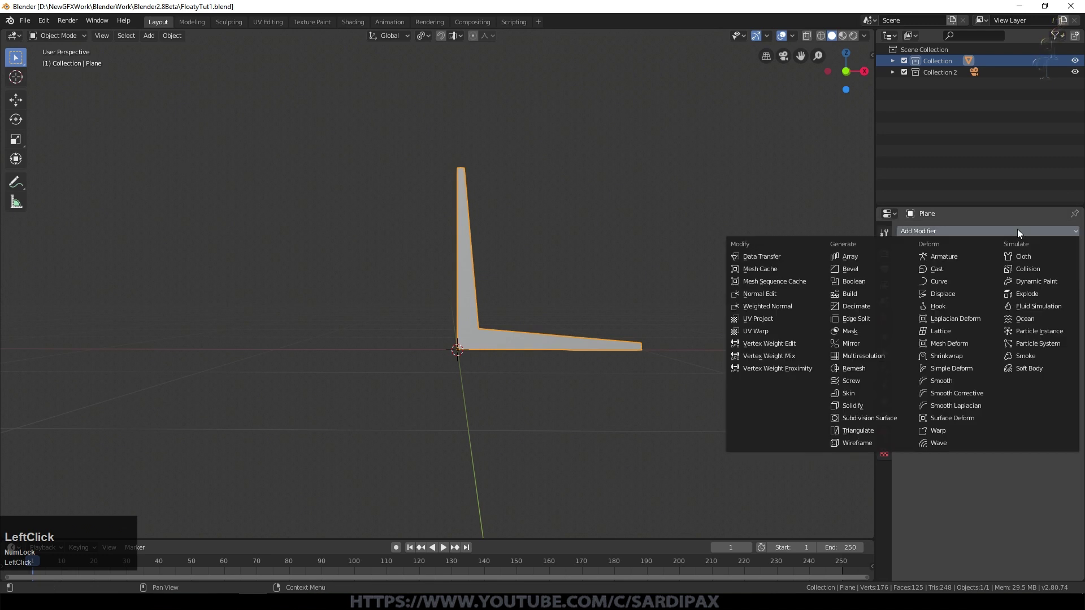
left_click(852, 341)
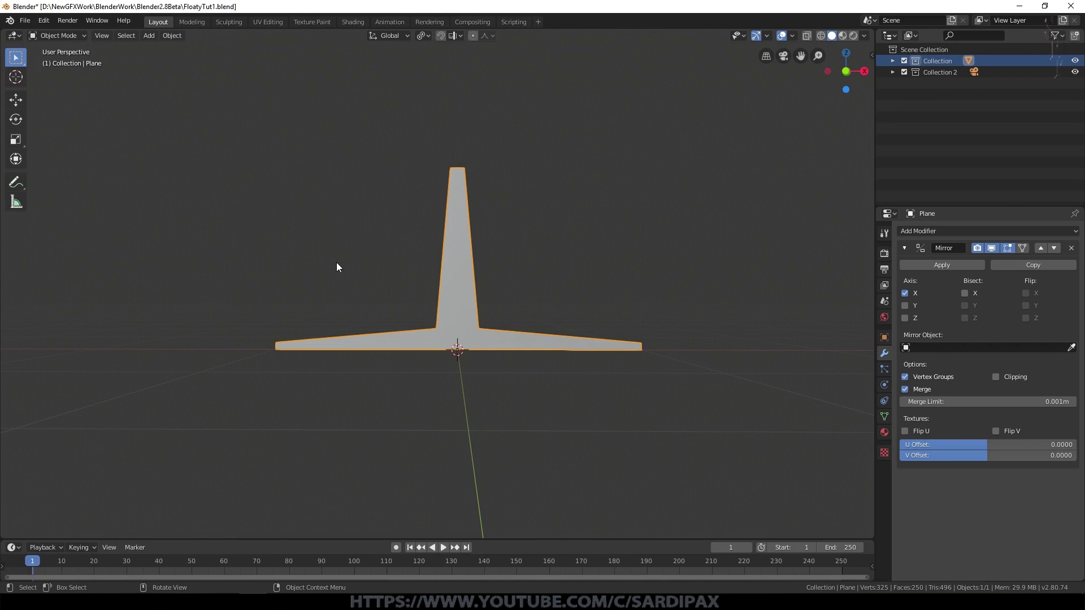
left_click(904, 305)
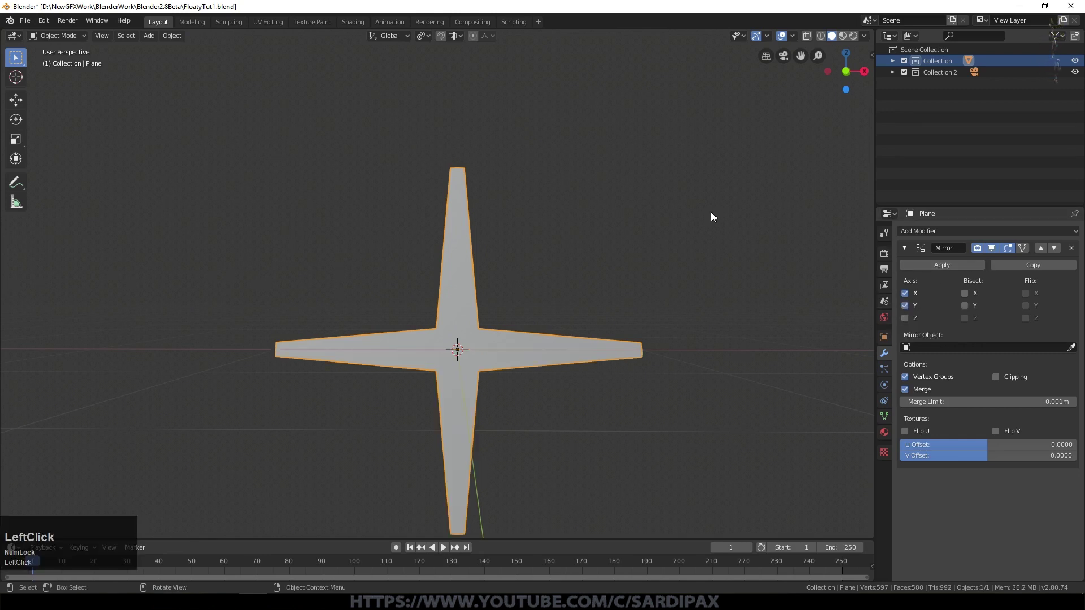
key("KP_5")
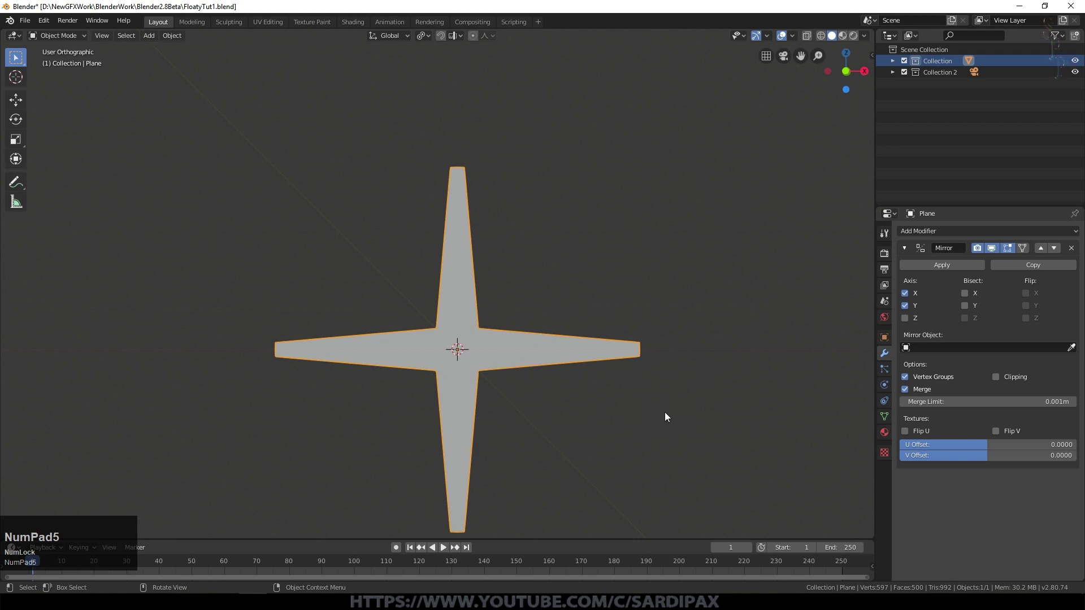
scroll(664, 411, "up", 1)
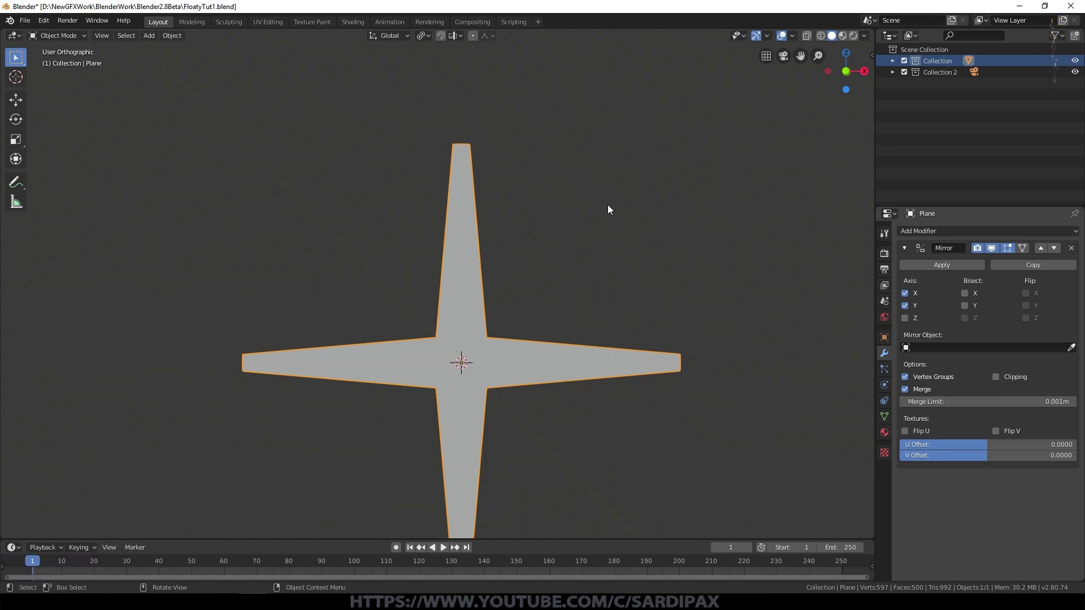
Step: In Edit Mode, test-move a vertex on the horizontal arm's centre line along Z and cancel the move
key("Tab")
middle_click_drag(726, 329, 587, 285, "shift")
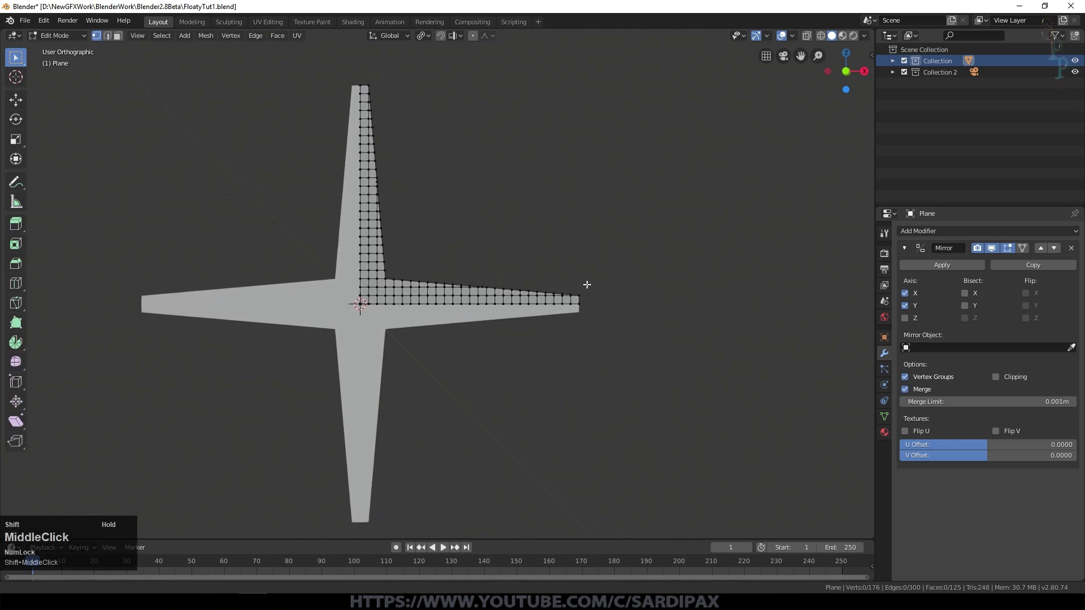
scroll(650, 300, "up", 5)
left_click(511, 364)
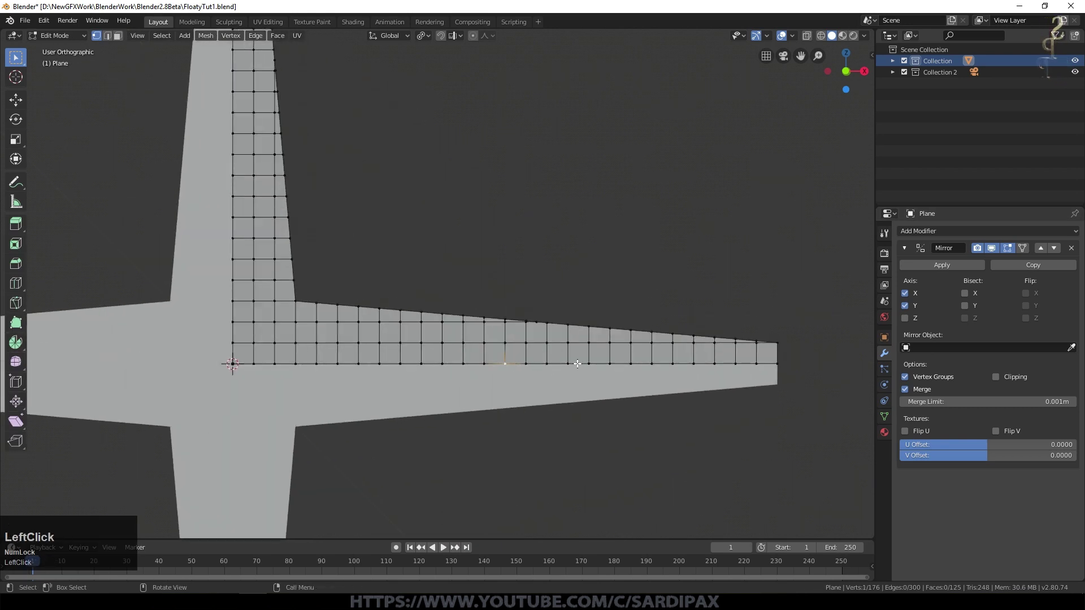
key("g")
key("z")
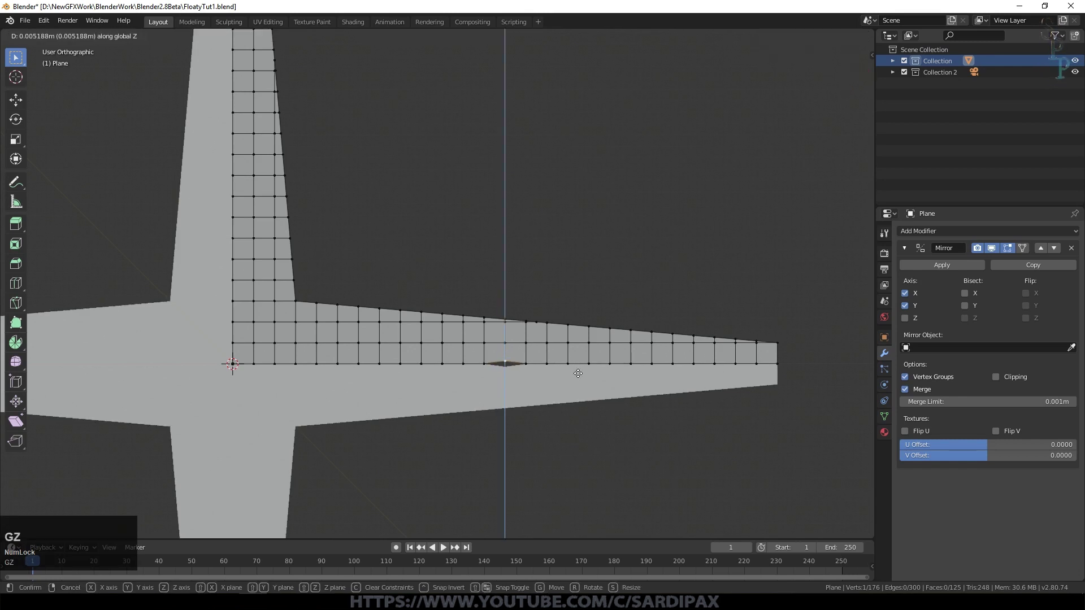
key("Escape")
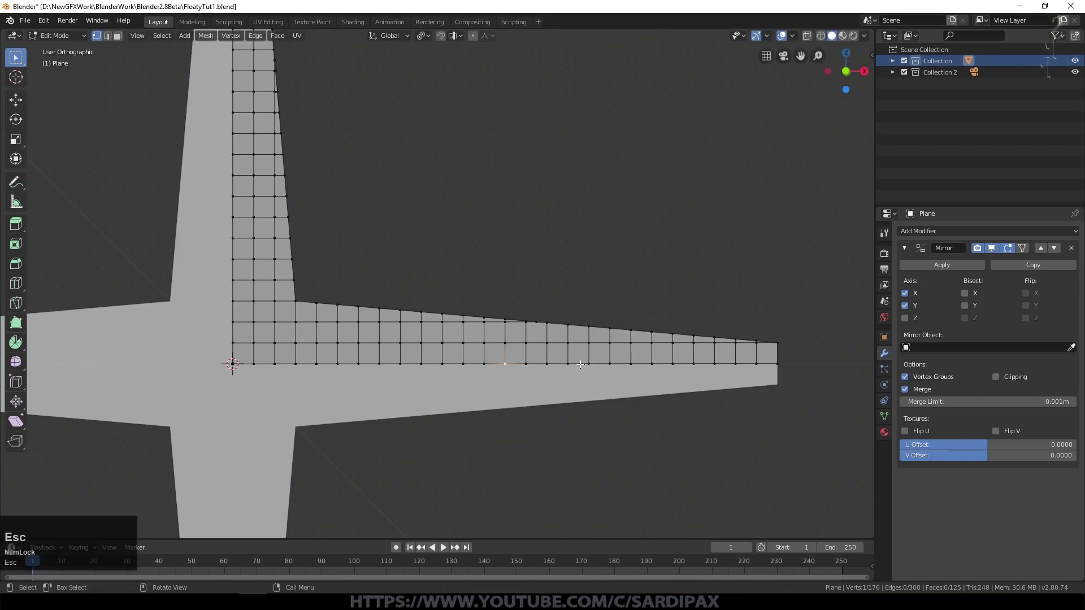
Step: Enable Clipping on the Mirror modifier, test-move the centre-line vertex, cancel the move and return to Object Mode
left_click(997, 377)
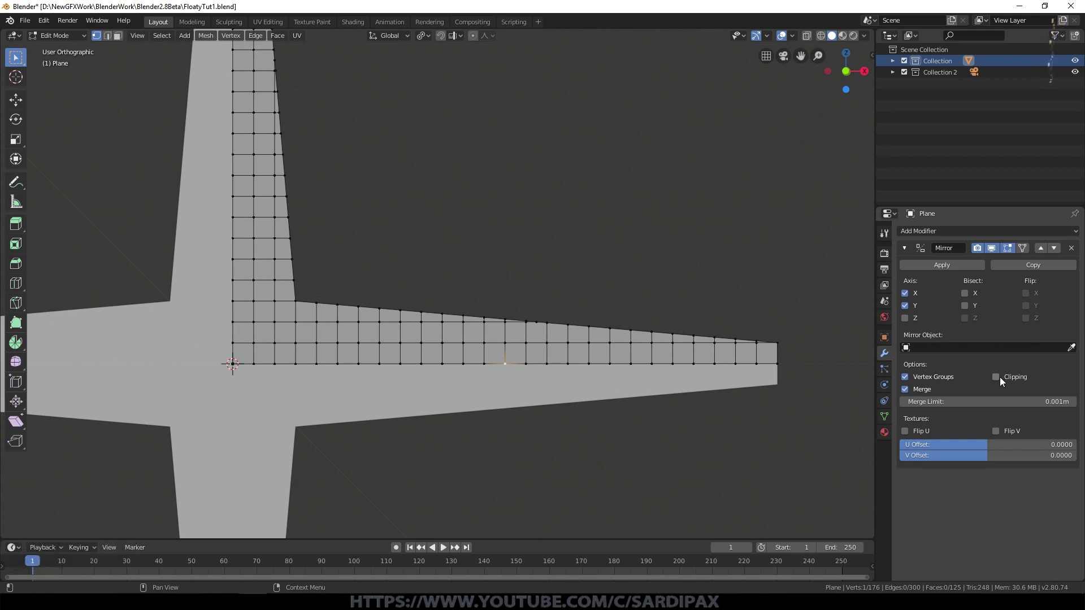
key("g")
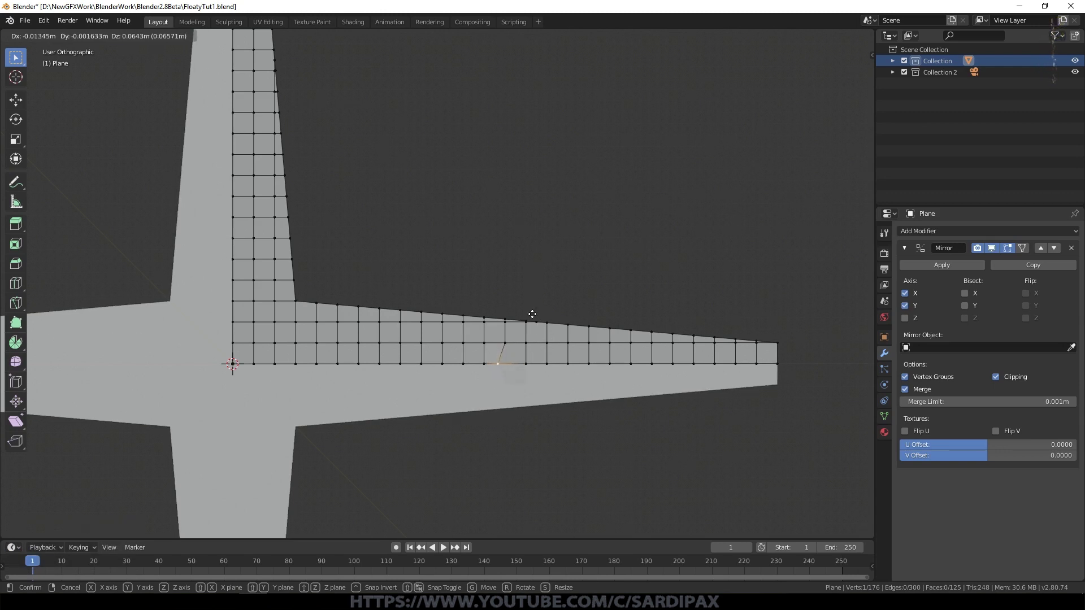
key("Escape")
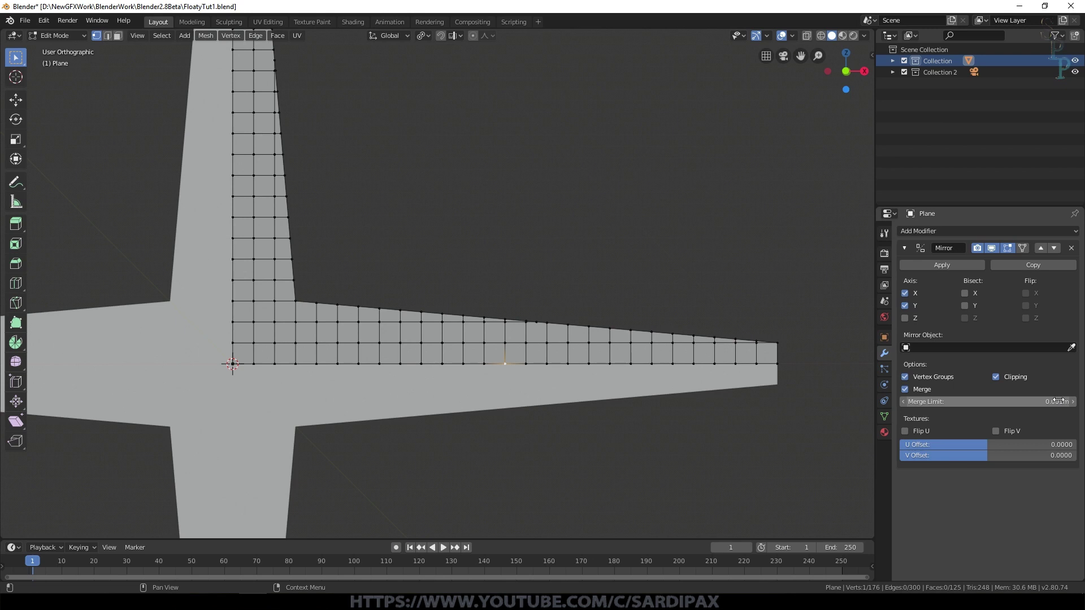
key("Tab")
Step: Unwrap the UVs of the whole mesh in Edit Mode, return to Object Mode and save the file
scroll(639, 273, "down", 6)
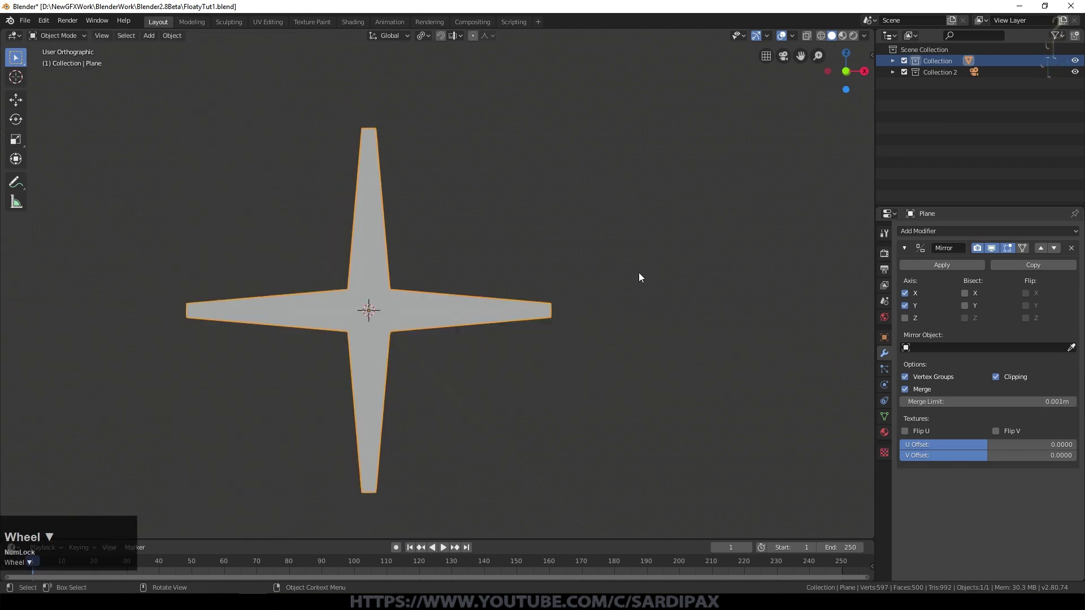
middle_click_drag(631, 234, 665, 296, "shift")
key("Tab")
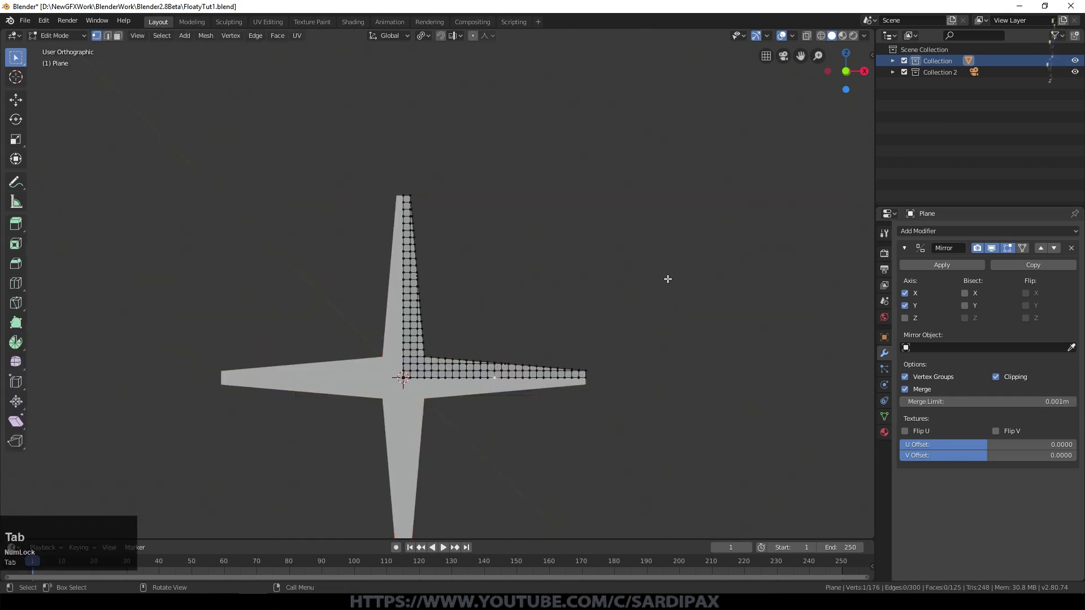
key("a")
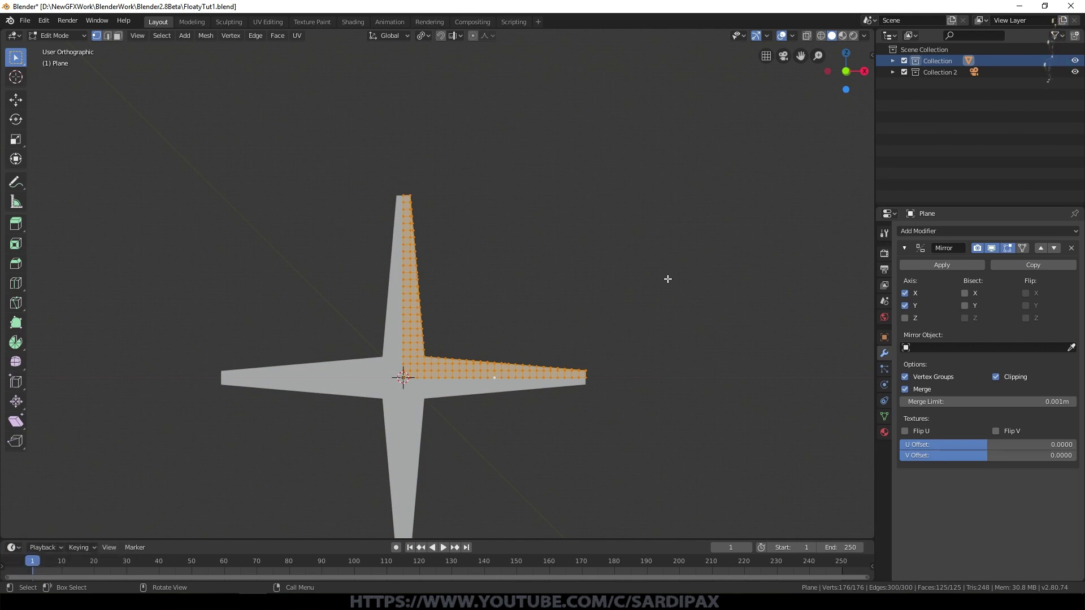
key("u")
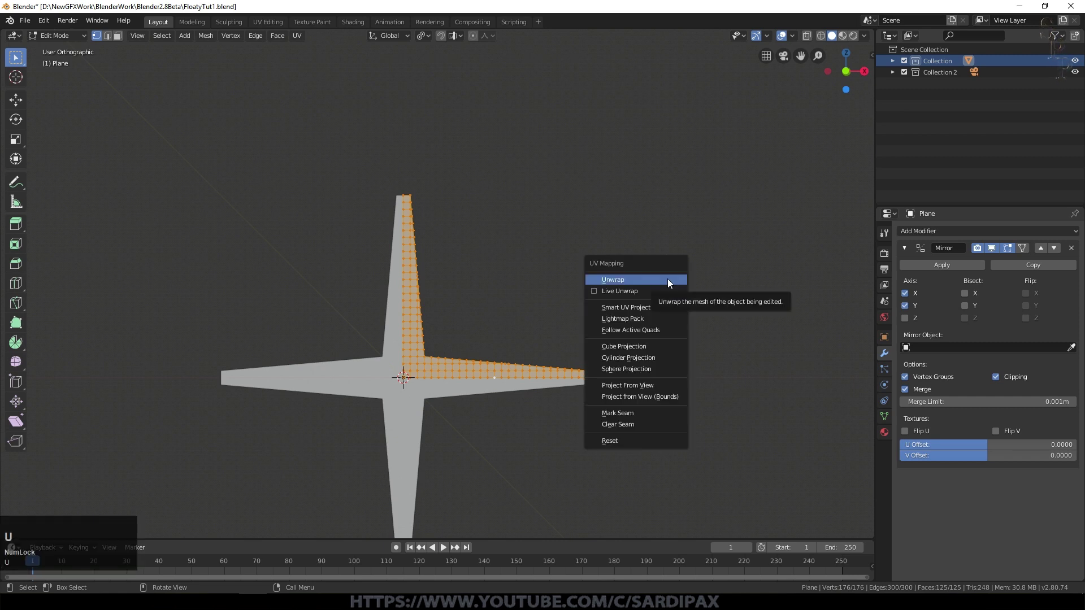
left_click(667, 279)
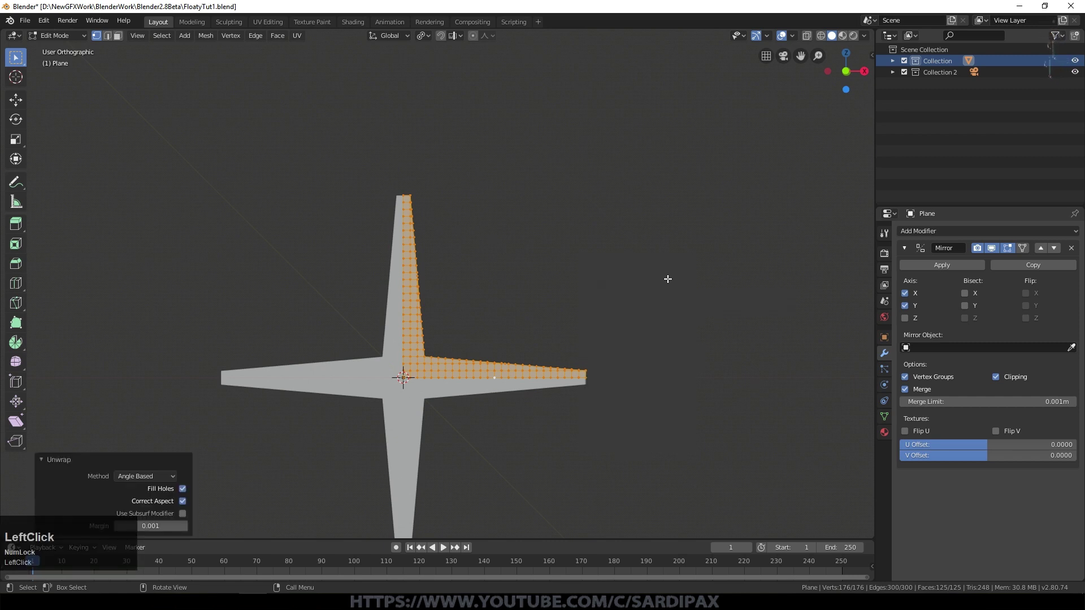
key("Tab")
key("ctrl+s")
Step: Align to the front view and deselect all the cross mesh's vertices in Edit Mode
left_click(904, 247)
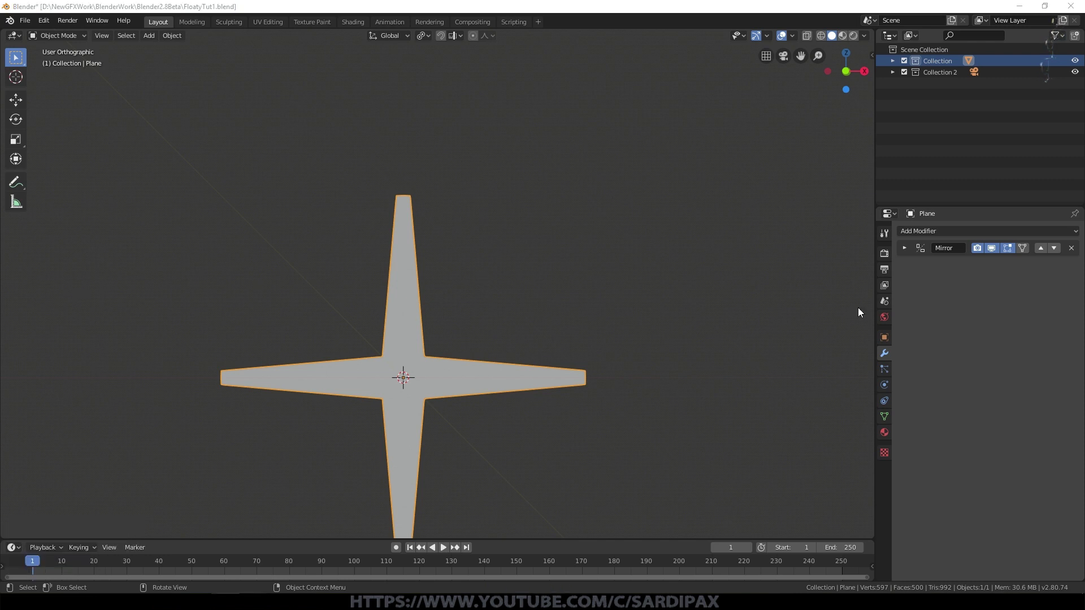
middle_click_drag(611, 391, 515, 213)
key("KP_1")
scroll(516, 211, "up", 3)
key("Tab")
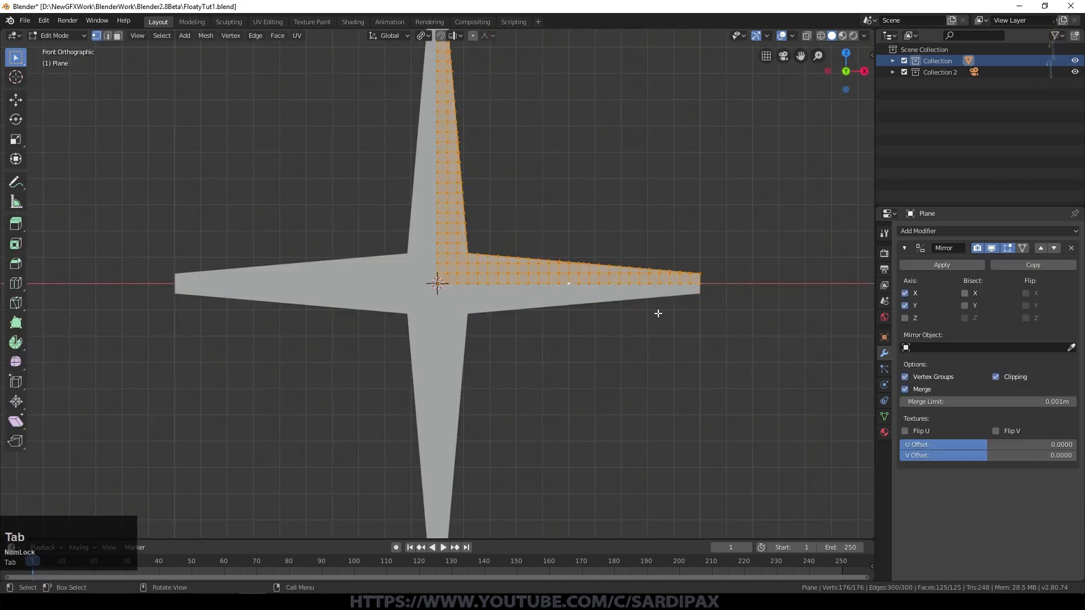
key("a")
key("a")
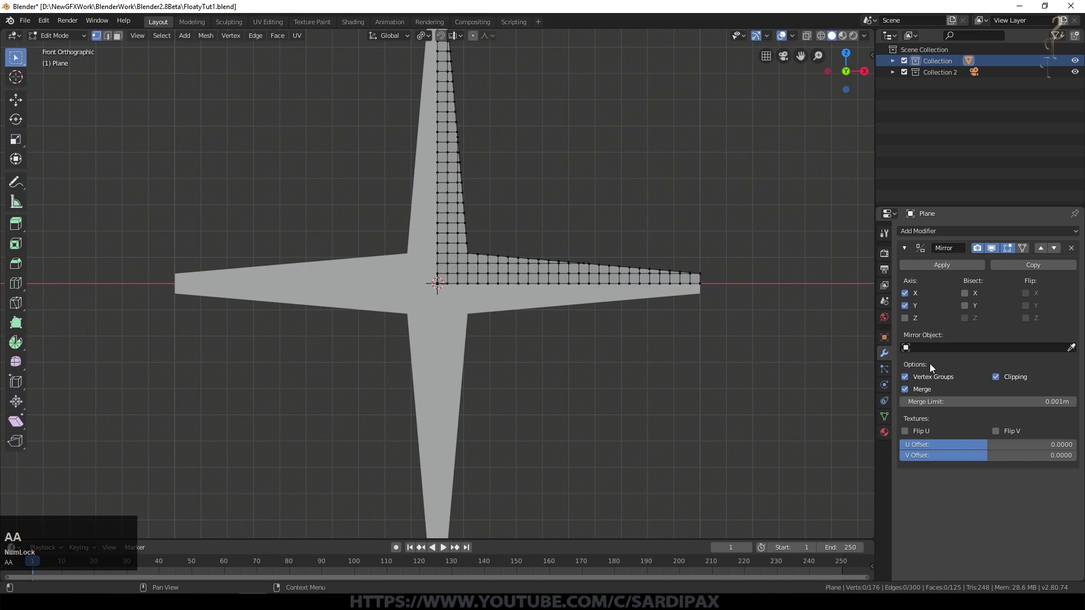
Step: In Weight Paint mode, paint weight onto the centre of the cross in a new vertex group
left_click(884, 416)
left_click(77, 36)
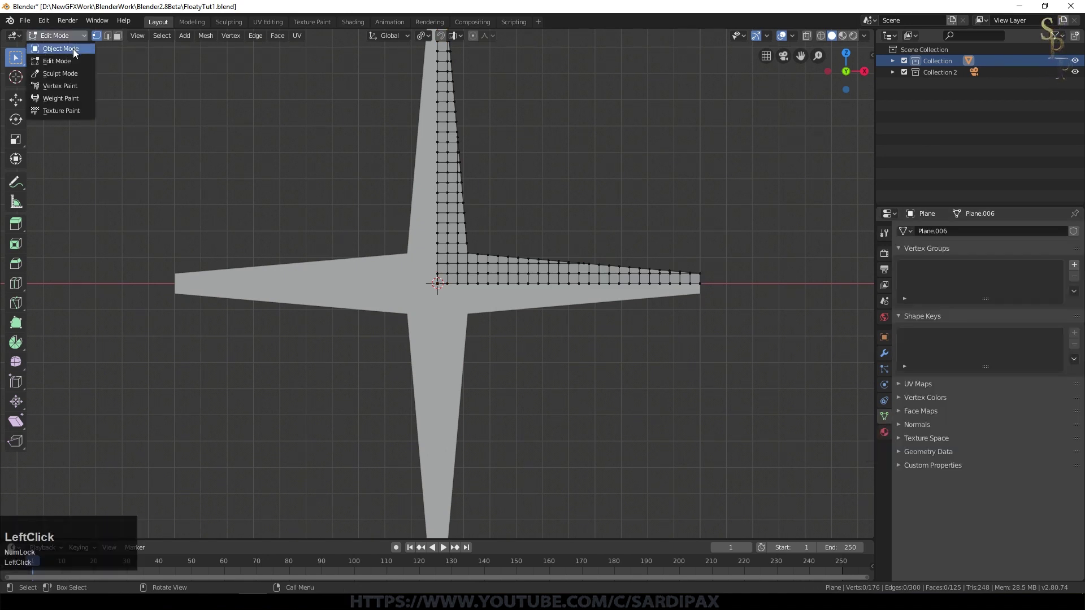
left_click(60, 99)
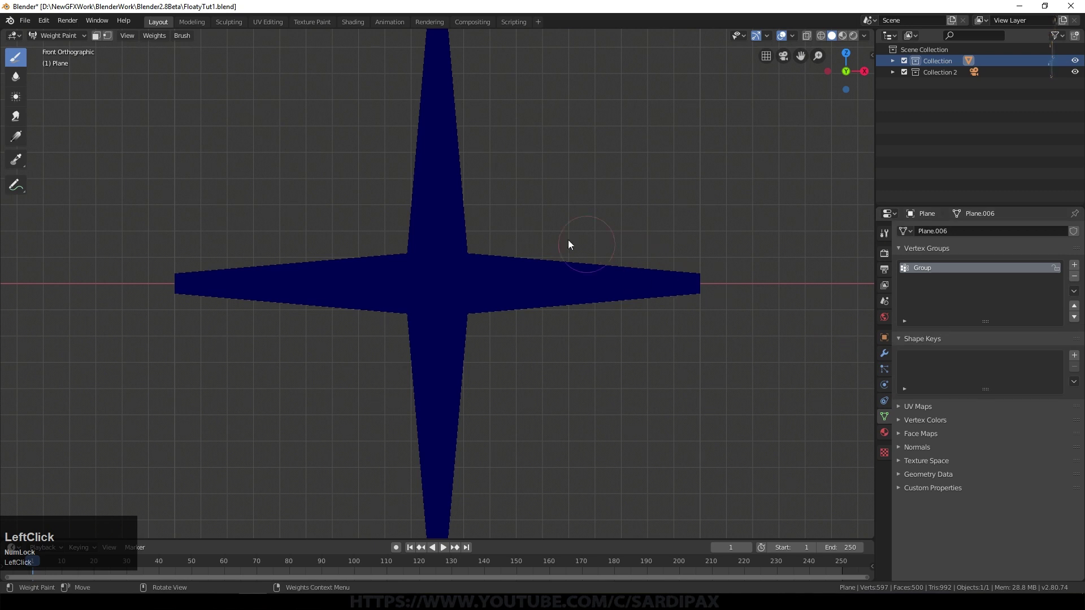
left_click(437, 283)
left_click(438, 283)
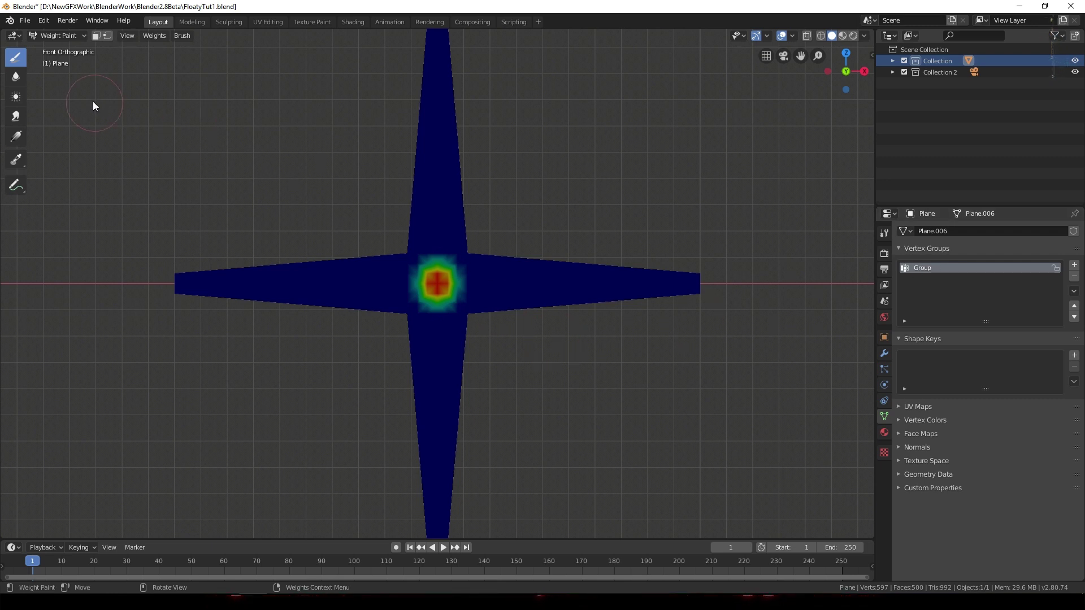
Step: Return to Object Mode and save the file with the painted weights
left_click(50, 36)
left_click(60, 49)
key("ctrl+s")
Step: Enable Cloth physics on the cross mesh, play the simulation briefly and rewind to frame 1
left_click(883, 385)
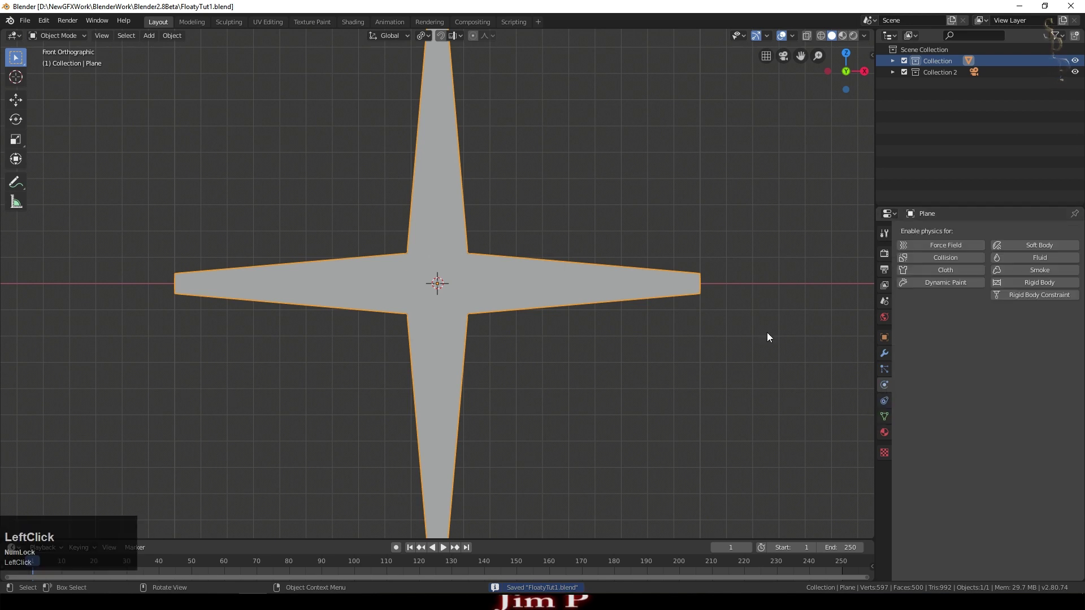
left_click(933, 270)
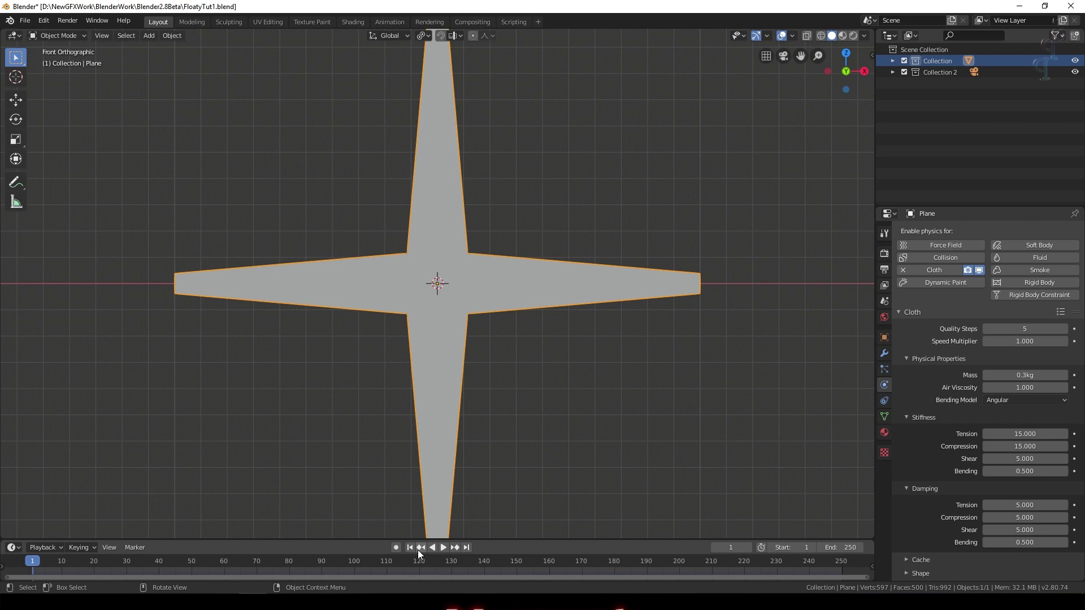
left_click(443, 549)
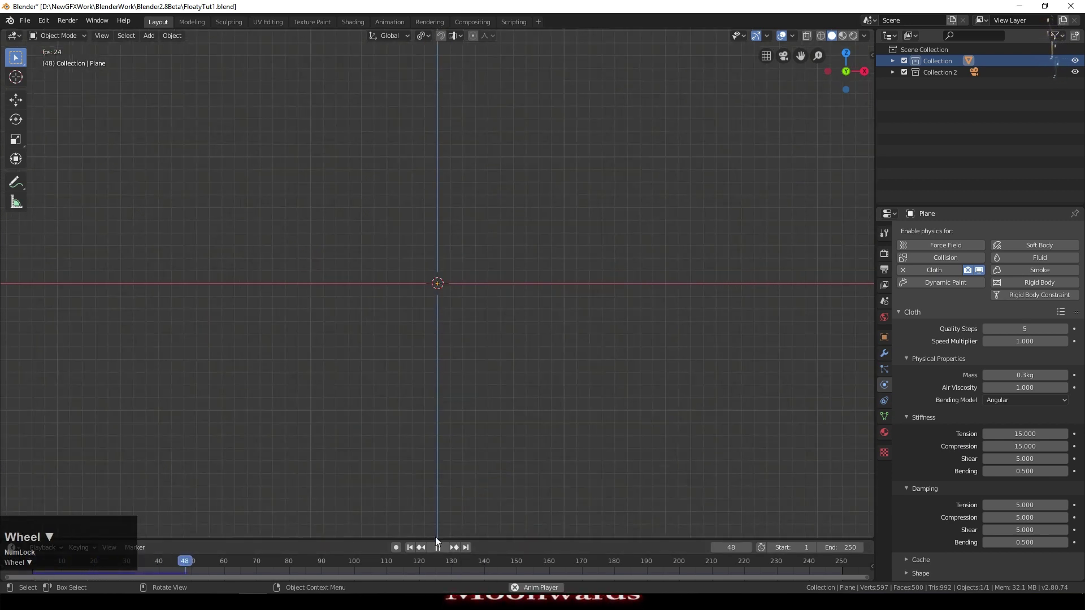
left_click(435, 545)
left_click(409, 547)
Step: Set the cloth's Pin Group, in its Shape settings, to the painted vertex group "Group"
scroll(917, 499, "down", 2)
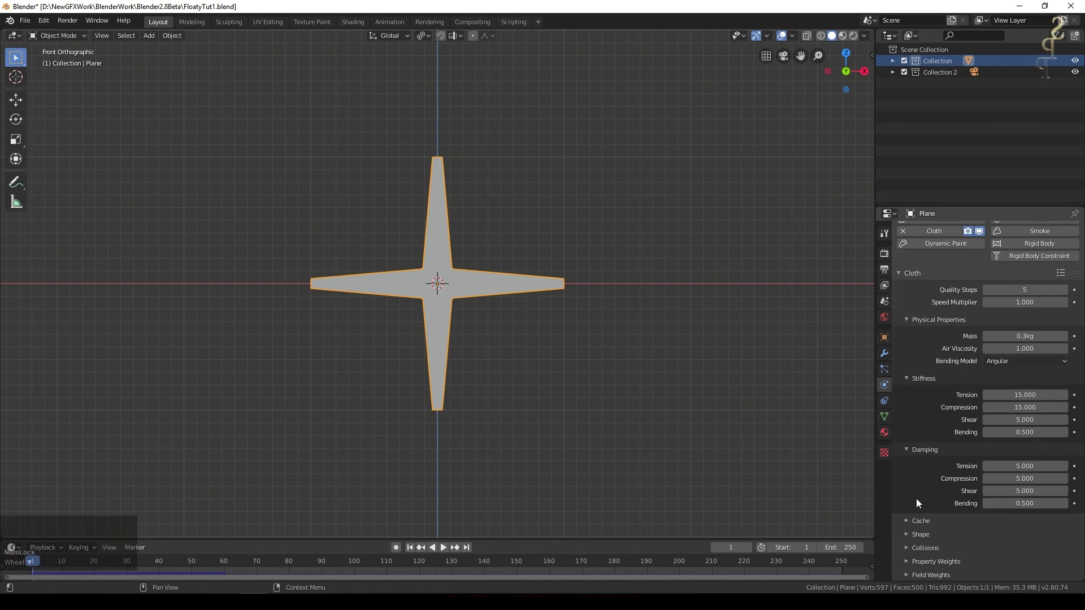
left_click(906, 535)
left_click(1001, 550)
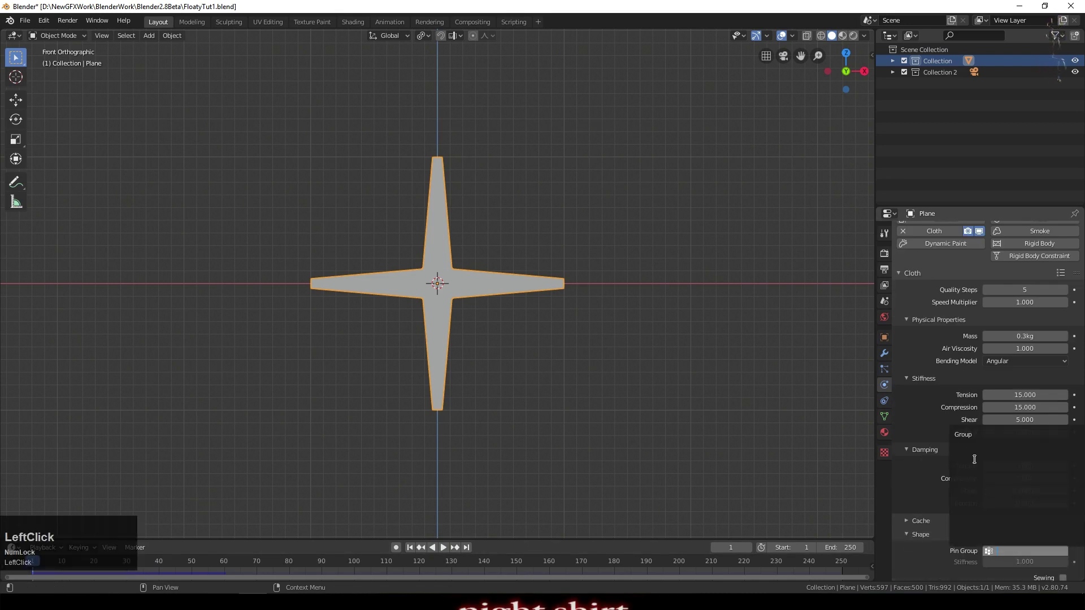
left_click(968, 438)
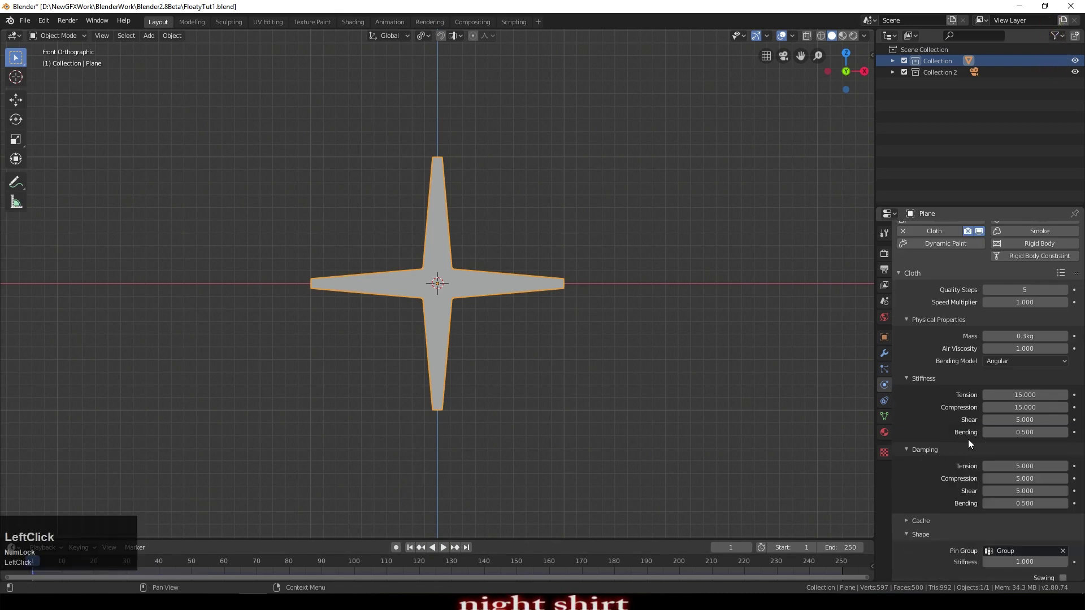
Step: Apply Shade Smooth to the mesh while playing the pinned cloth simulation, and rewind to frame 1
left_click(442, 546)
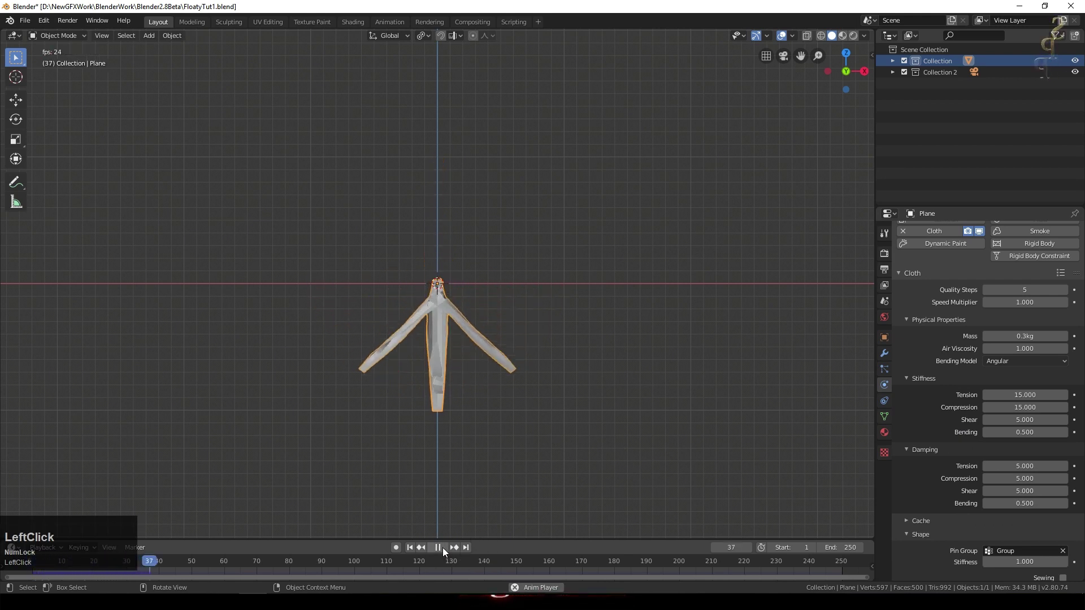
right_click(430, 319)
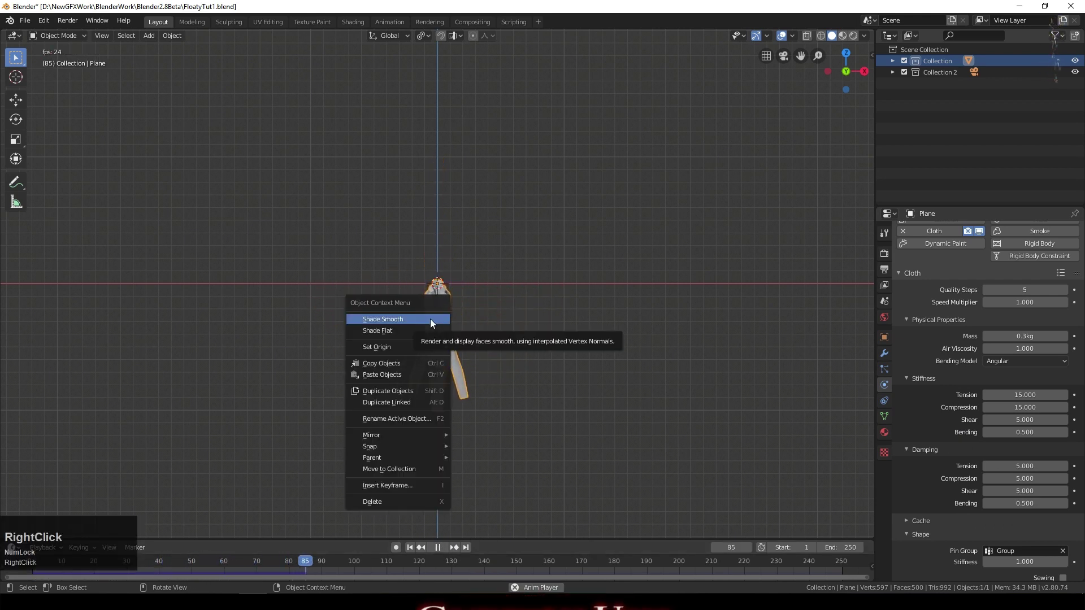
left_click(430, 319)
scroll(513, 351, "up", 1)
middle_click_drag(561, 406, 509, 429)
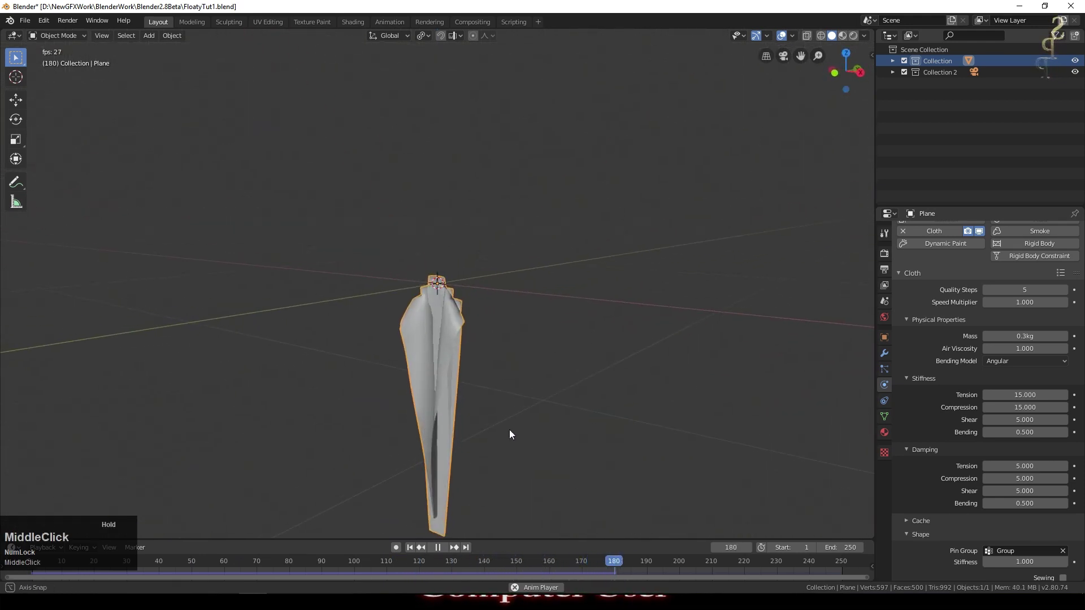
left_click(437, 547)
left_click(410, 547)
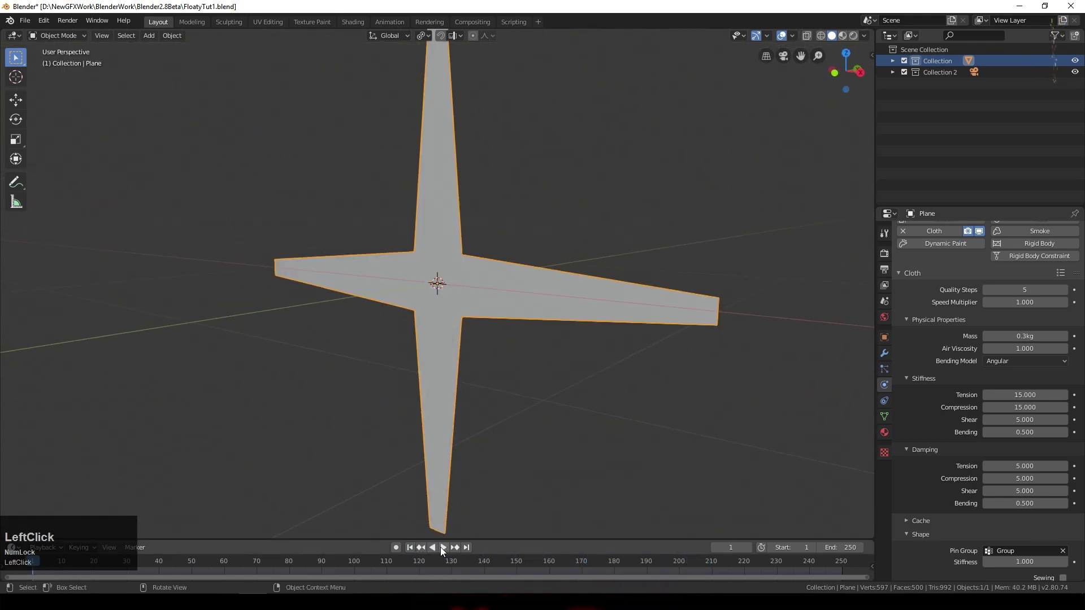
Step: Replay the smooth-shaded cloth simulation from the angled view, stop it and return to the first frame
left_click(443, 547)
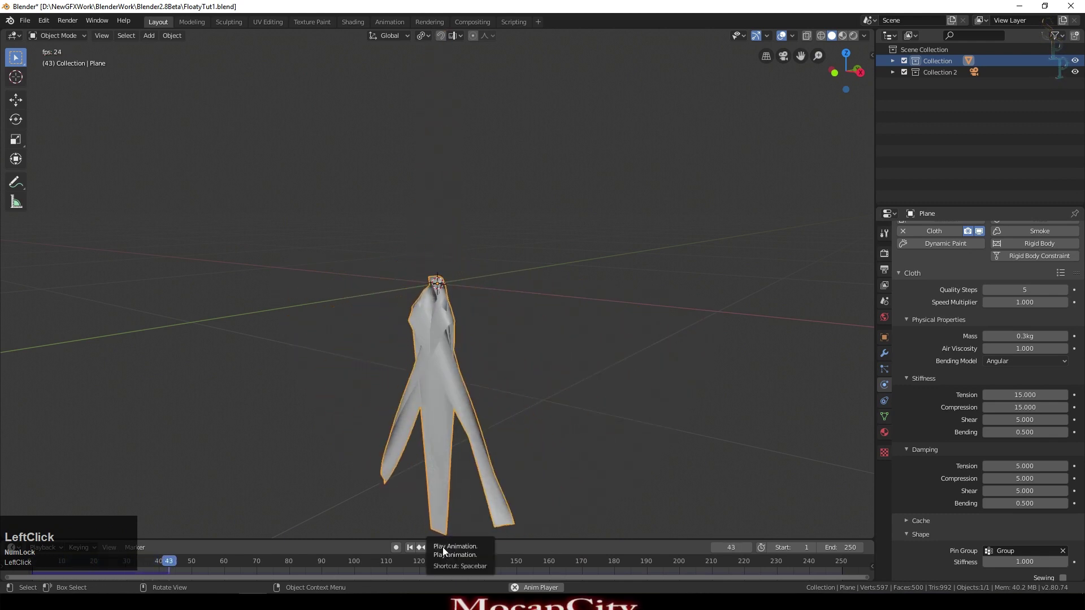
left_click(442, 547)
left_click(410, 548)
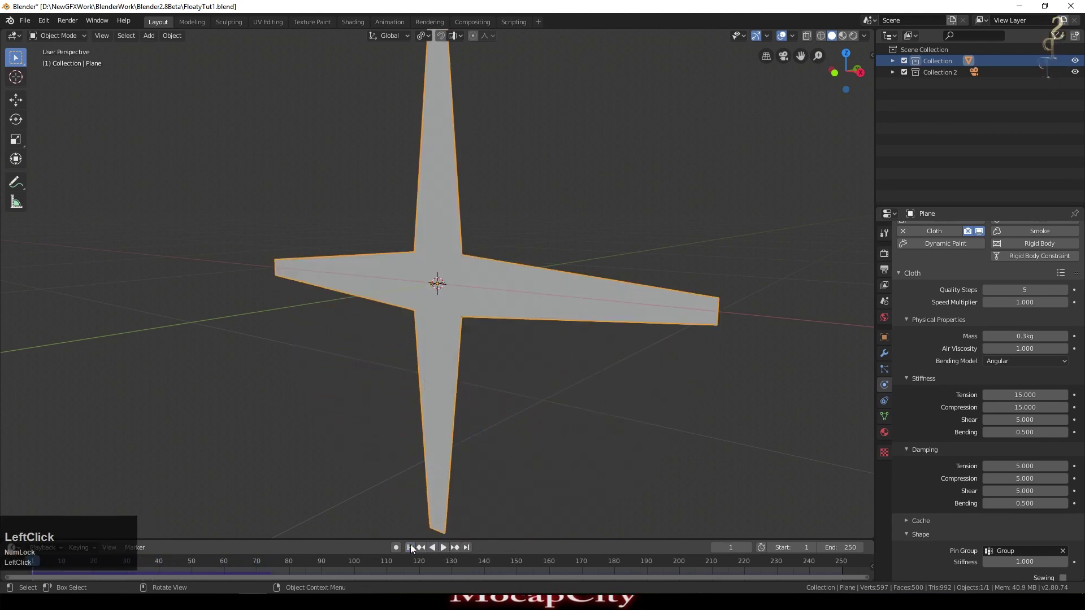
Step: Save the file and enable Self Collisions in the cloth's collision settings
key("ctrl+s")
scroll(961, 401, "down", 4)
left_click(907, 547)
scroll(957, 433, "down", 5)
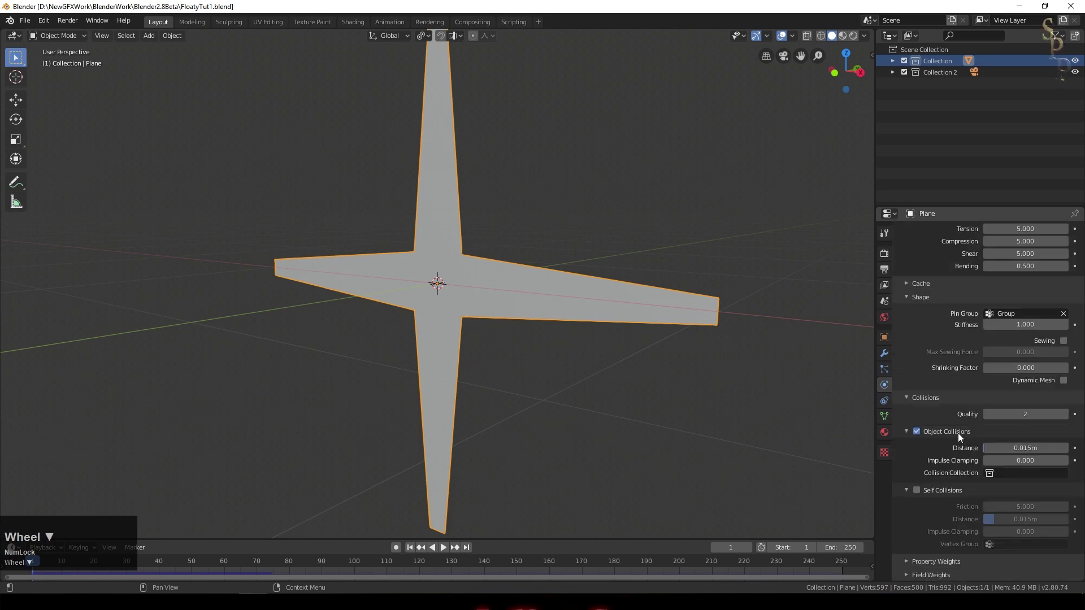
left_click(918, 491)
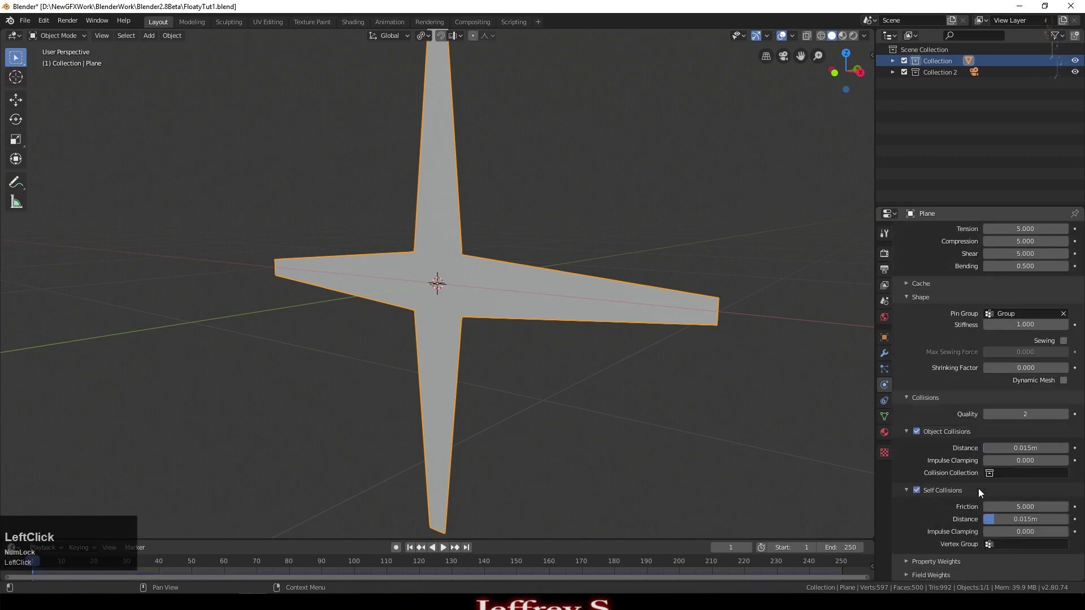
Step: Play the cloth simulation with self collisions from different views and return to frame 1
left_click(442, 548)
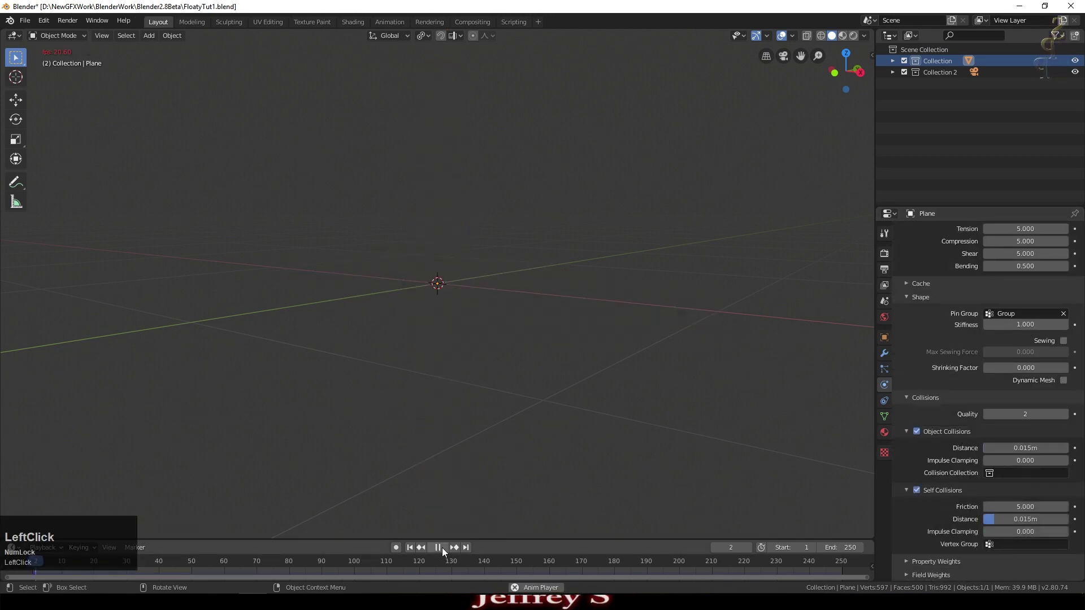
left_click(410, 548)
scroll(551, 414, "down", 6)
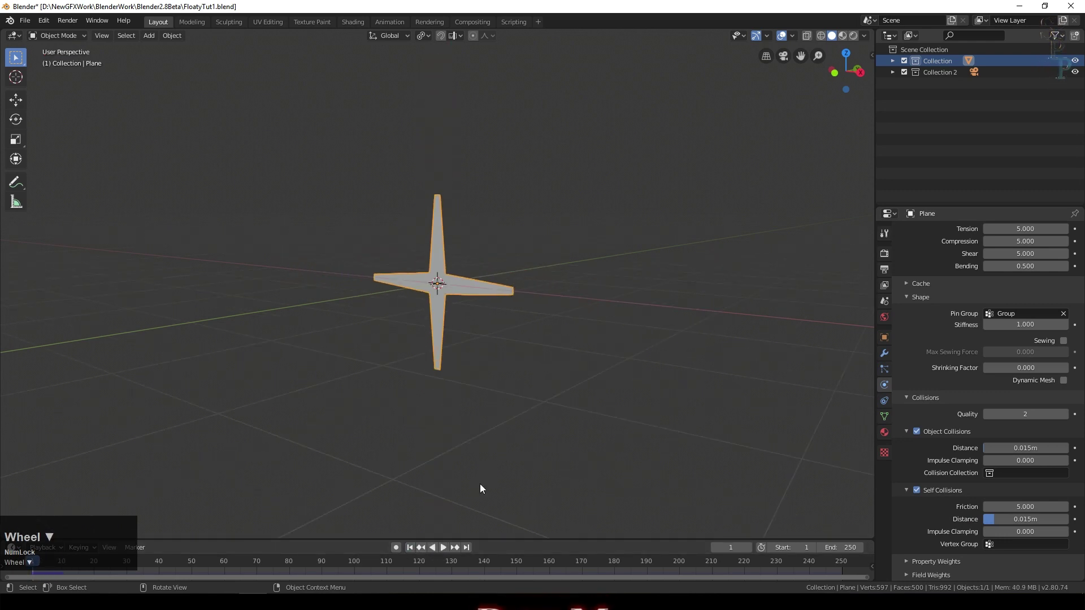
key("space")
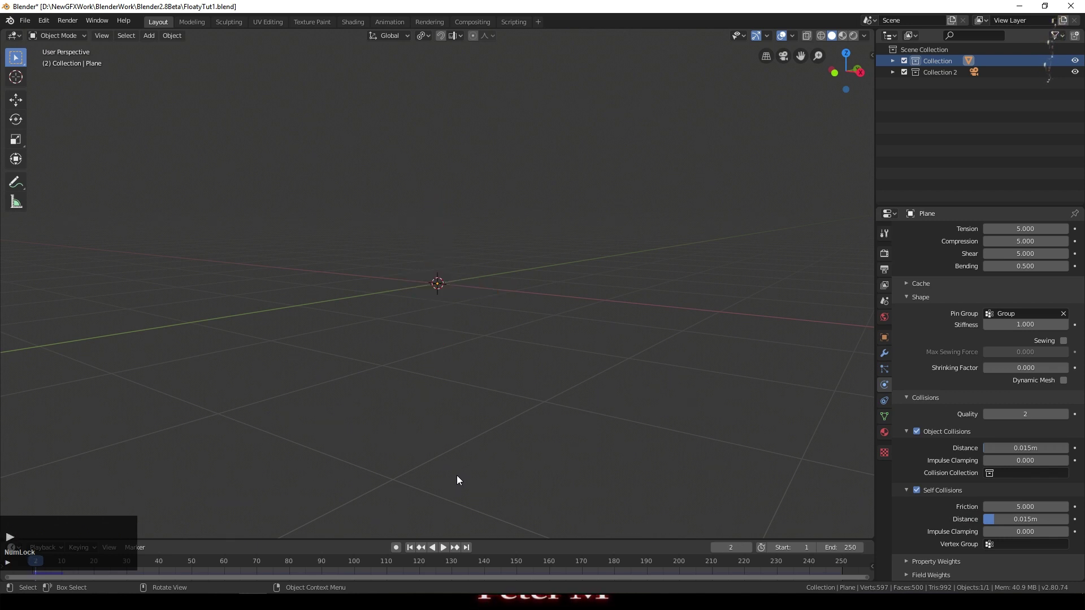
key("Escape")
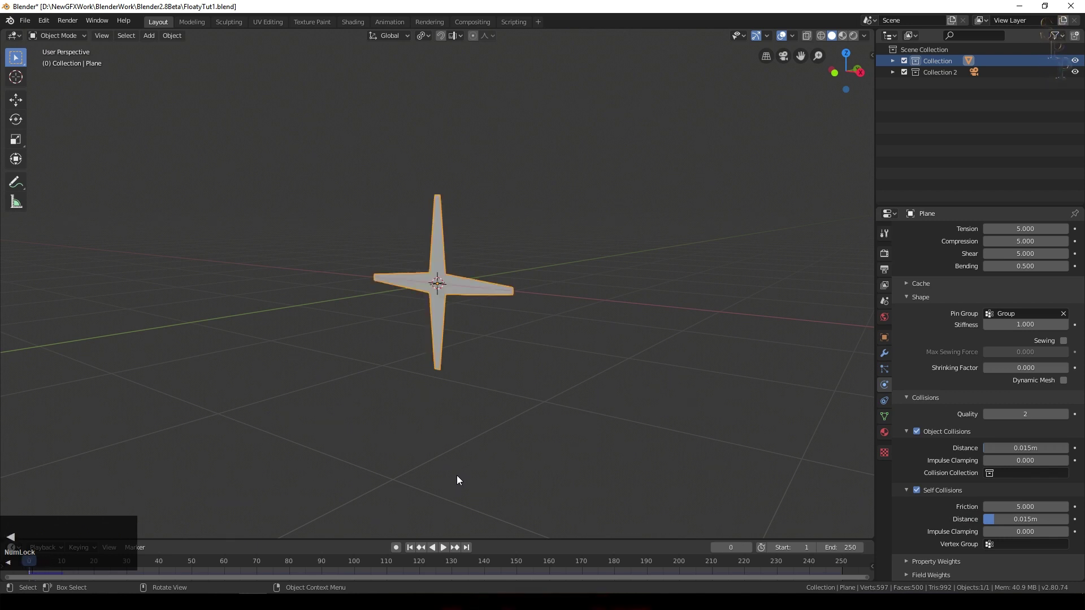
key("shift+Left")
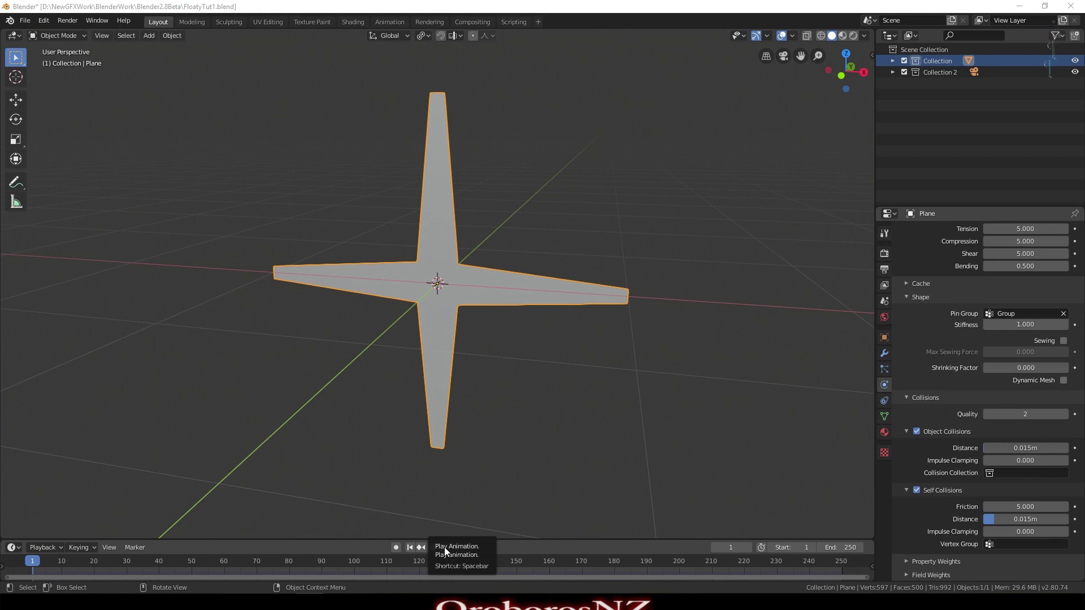
left_click(444, 546)
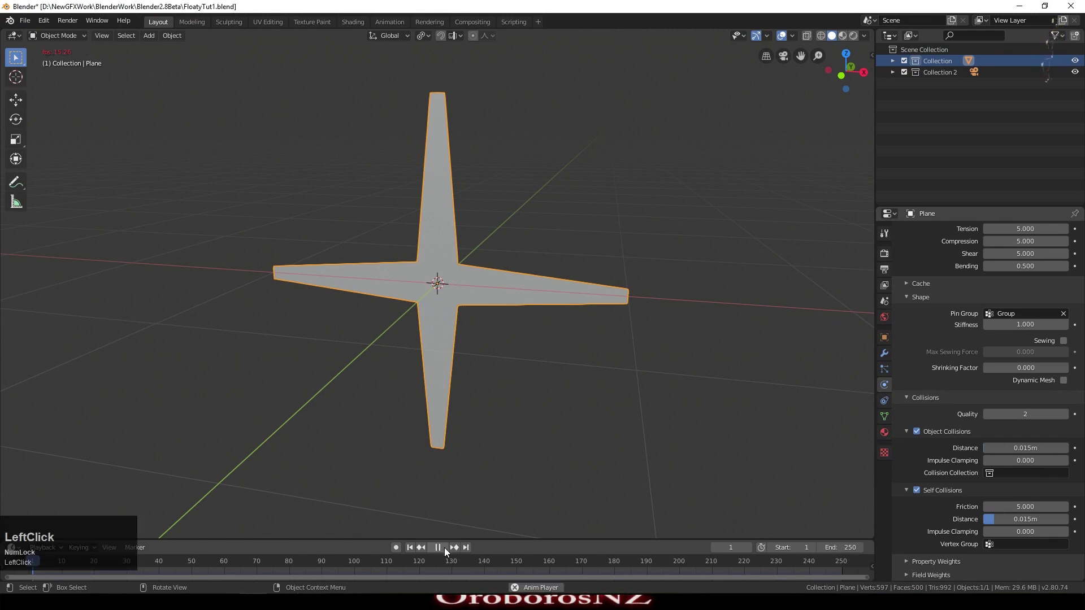
key("Escape")
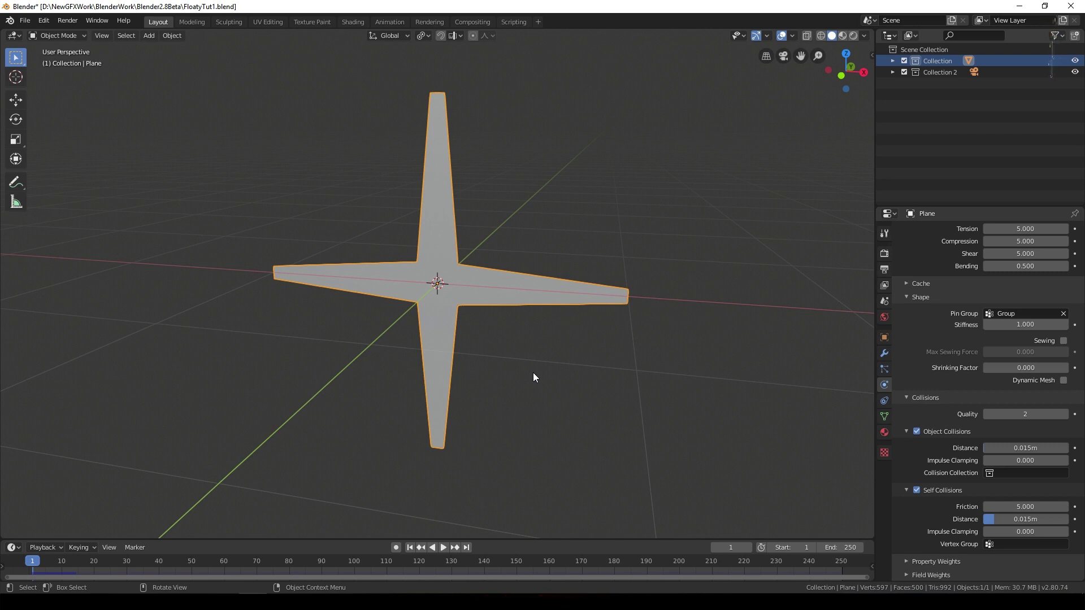
Step: Rotate the cross mesh 90° around the X axis so it lies flat
key("r")
key("x")
key("KP_9")
key("KP_0")
key("KP_Enter")
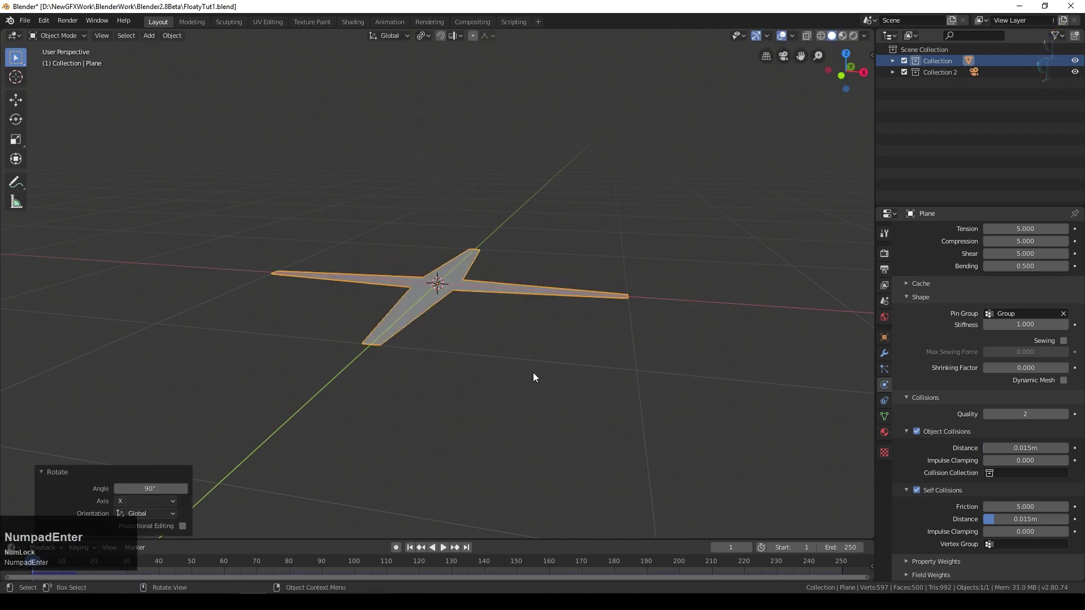
Step: Set the self-collision distance to 0.001 m, play the cloth simulation and return to the first frame
left_click(445, 546)
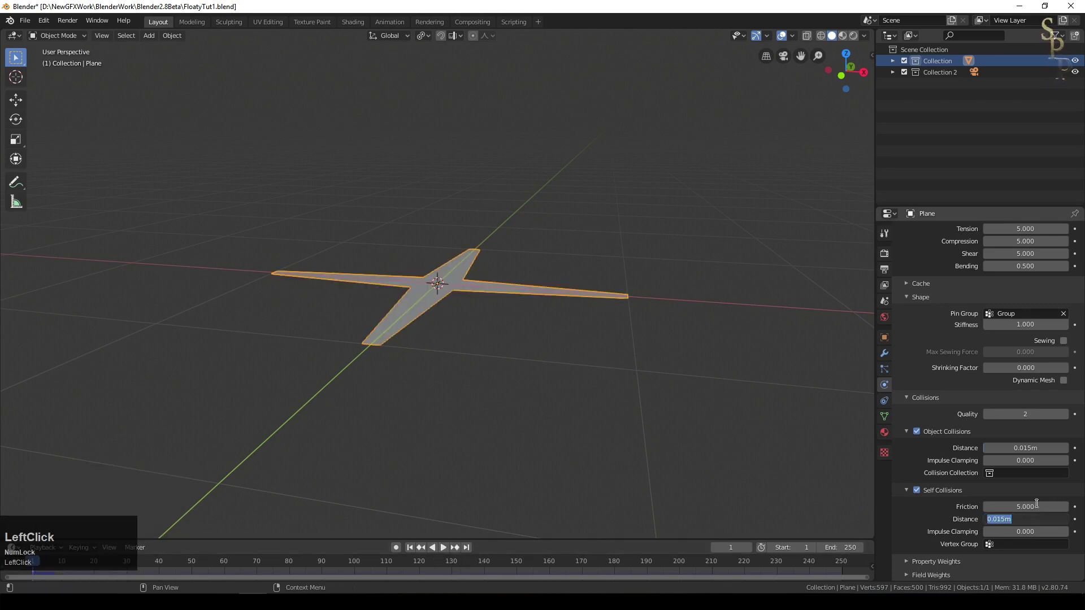
type(".")
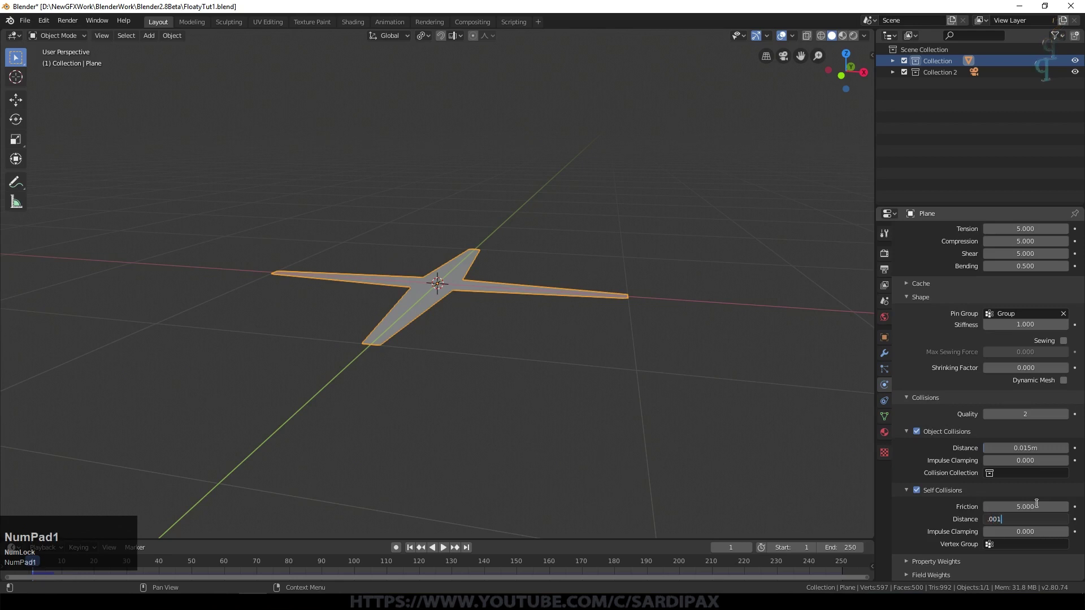
key("KP_Enter")
left_click(443, 547)
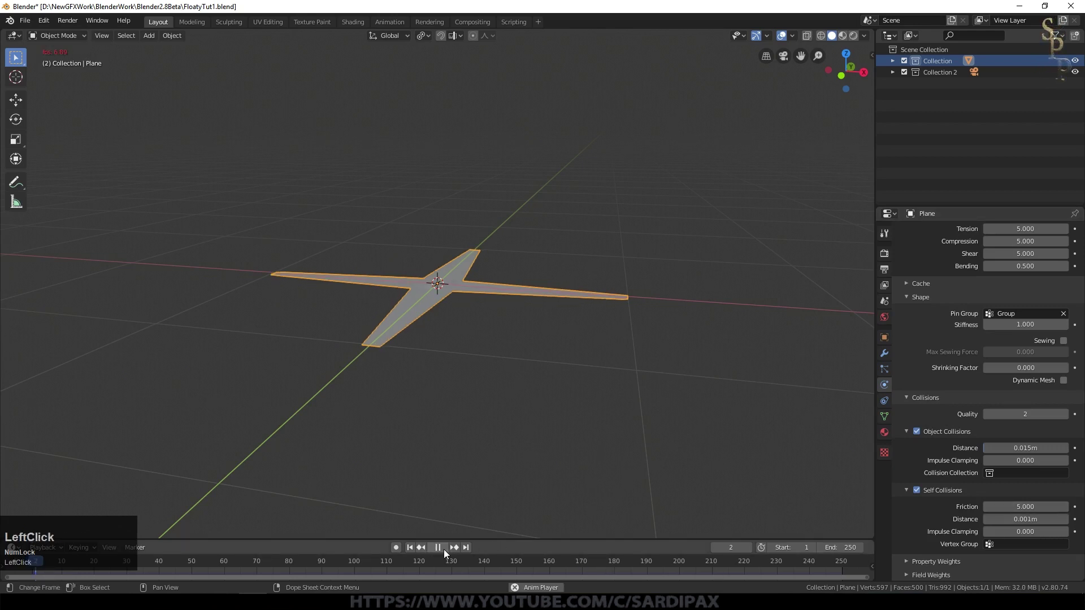
scroll(569, 407, "up", 3)
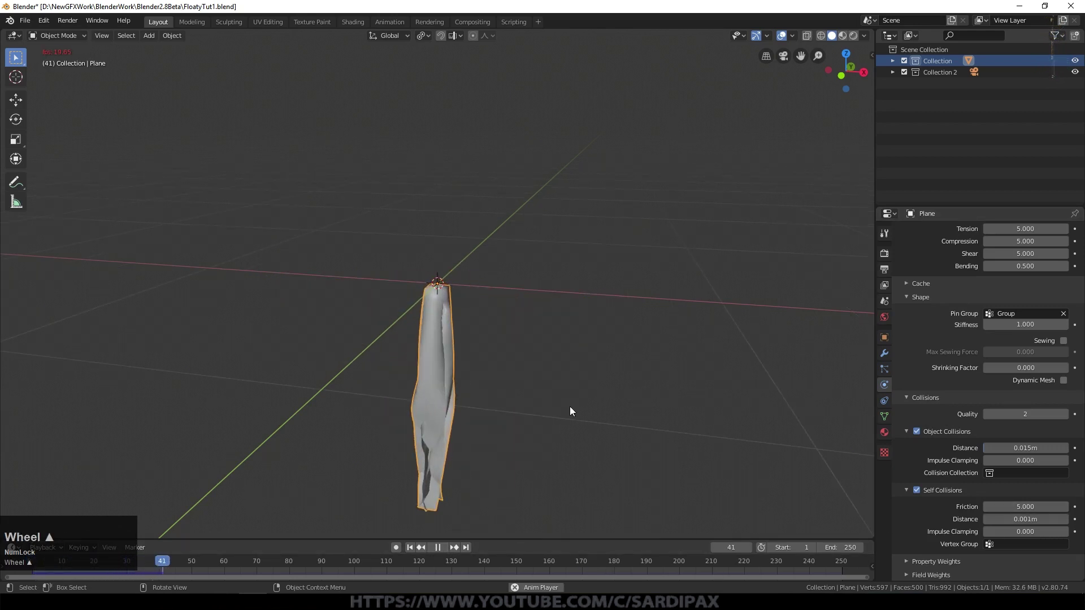
left_click(437, 547)
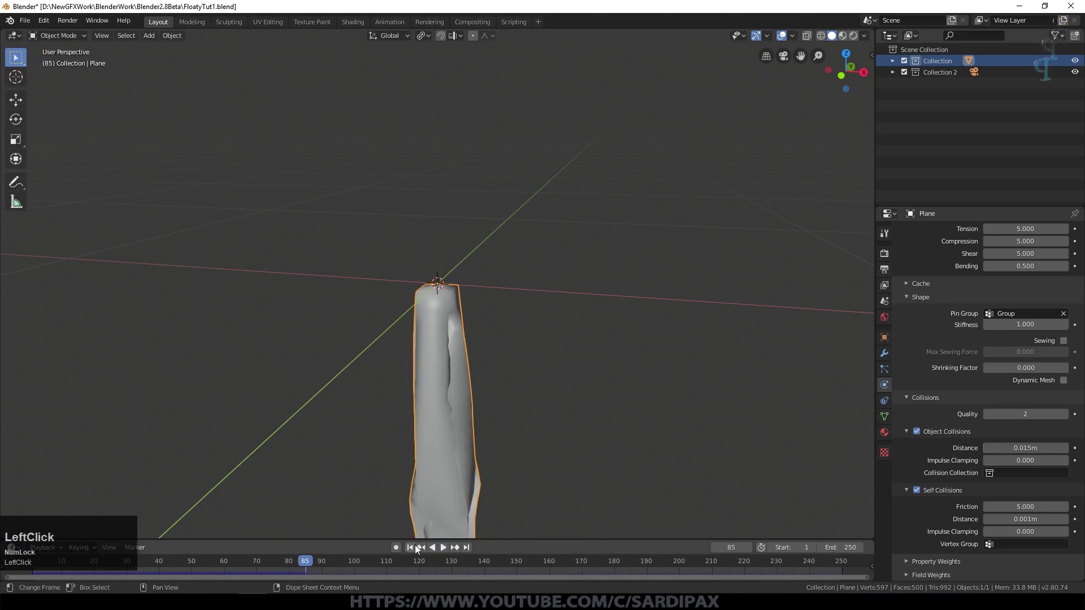
left_click(410, 547)
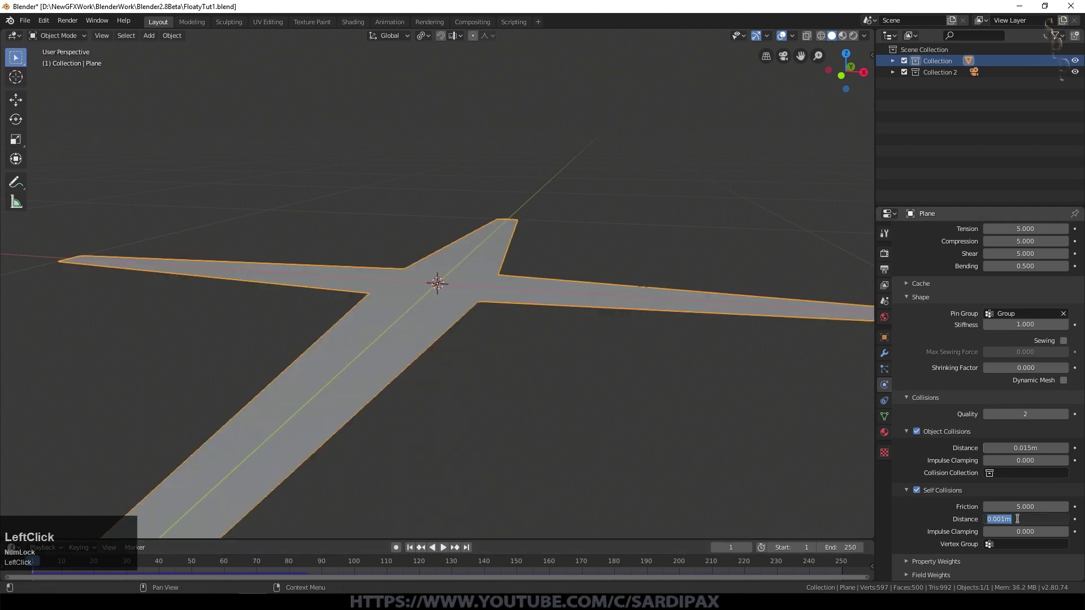
Step: Set the self-collision distance to 0.005 m, replay the simulation briefly and rewind it
type("0")
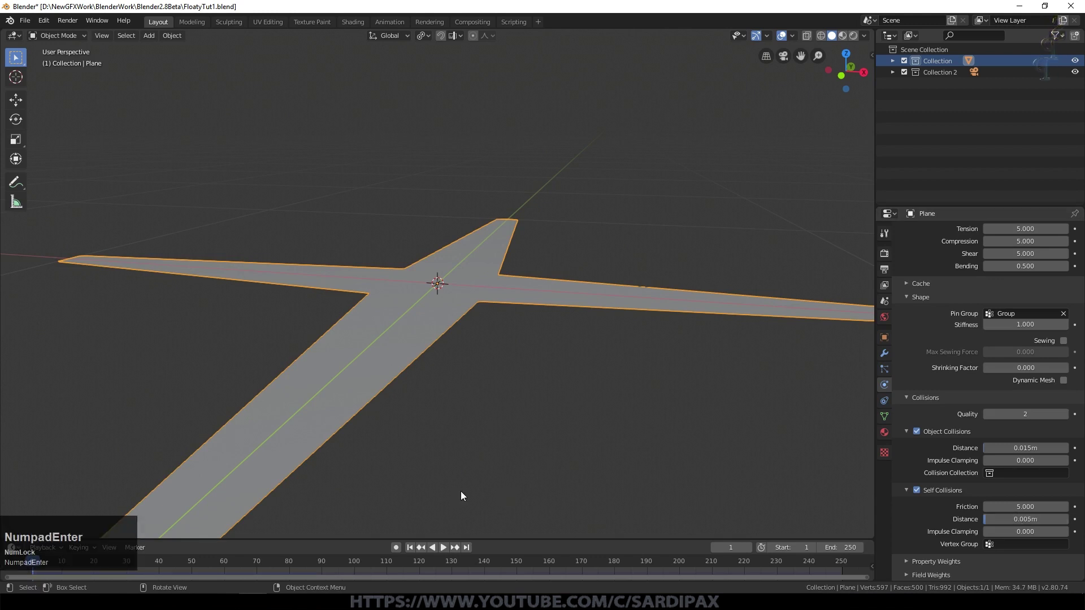
left_click(442, 548)
left_click(438, 546)
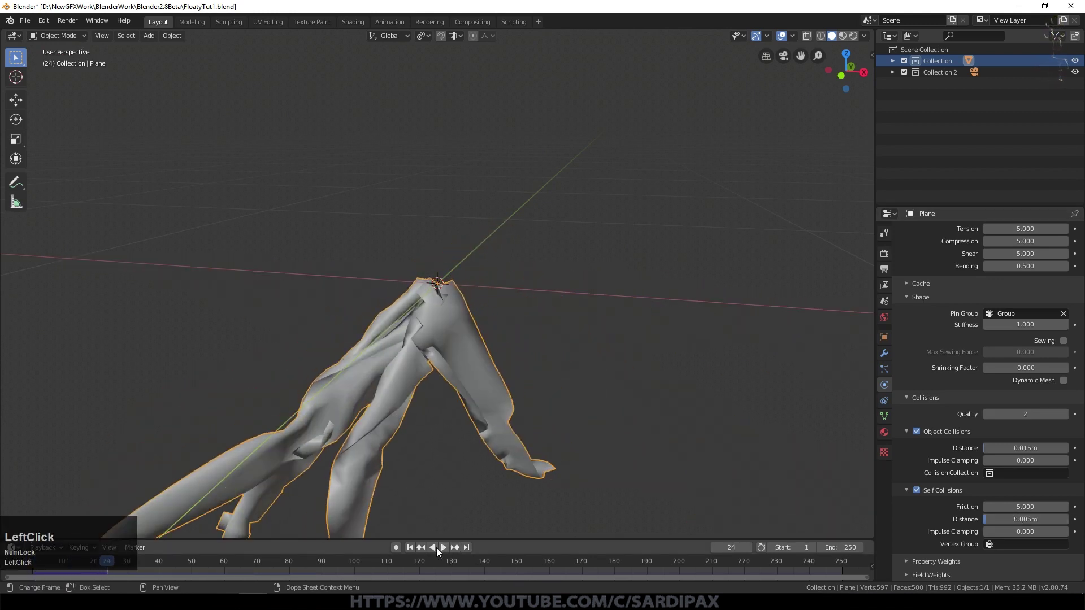
left_click(411, 547)
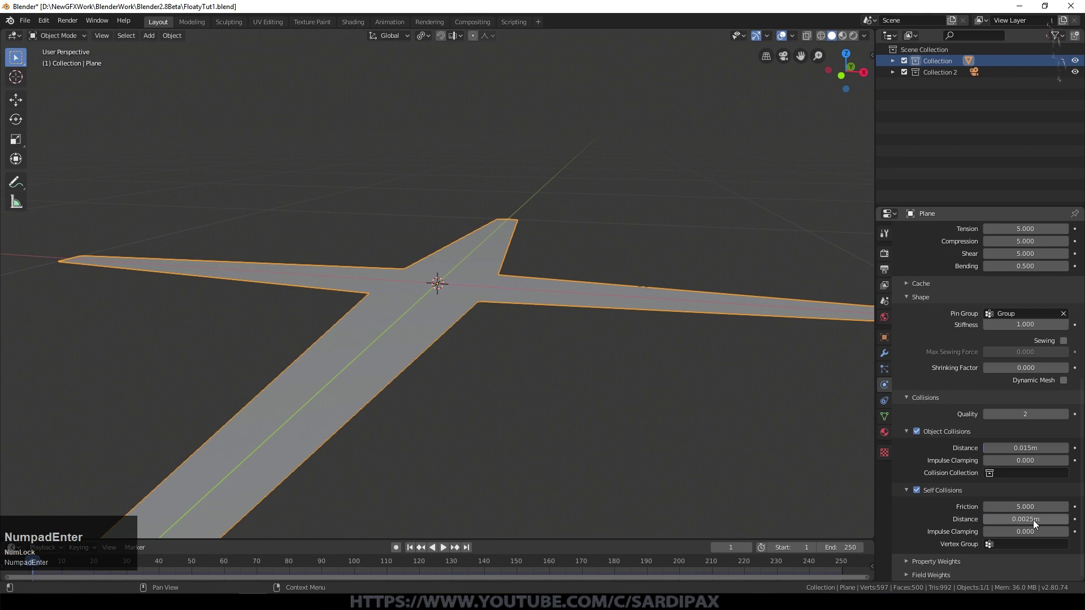
Step: Try self-collision distances of 0.0025 m and 0.0015 m while replaying the simulation, and rewind to frame 1
left_click(441, 547)
middle_click_drag(615, 374, 629, 399)
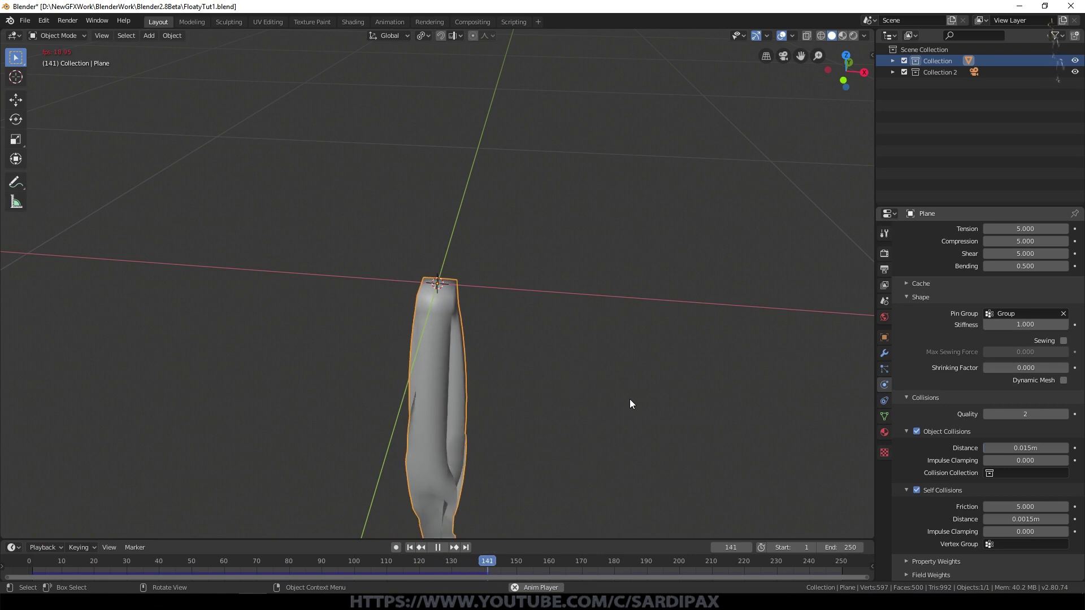
scroll(629, 399, "down", 8)
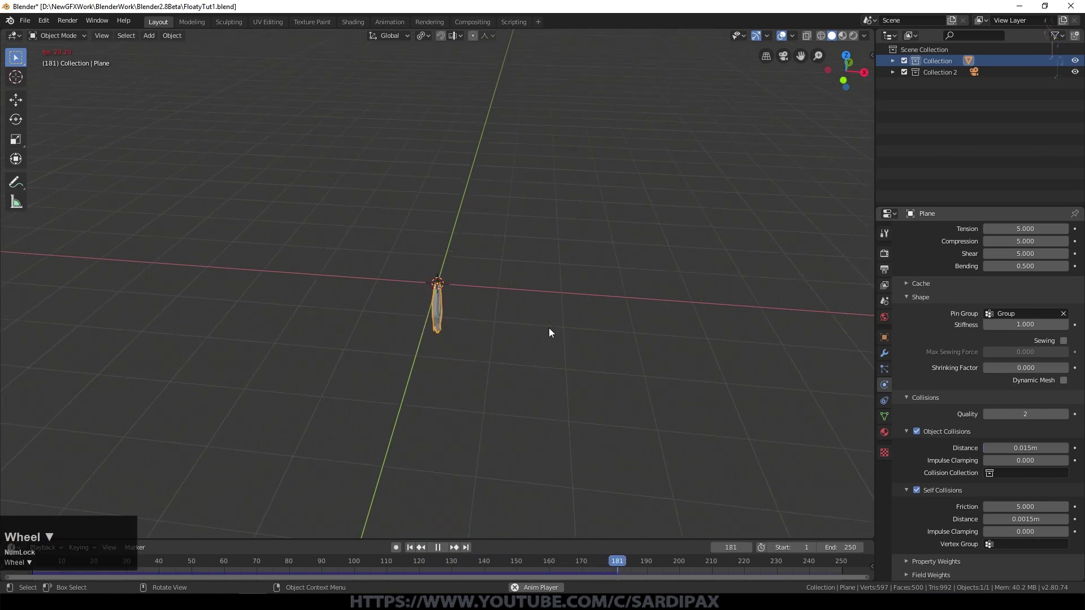
left_click(438, 547)
left_click(409, 546)
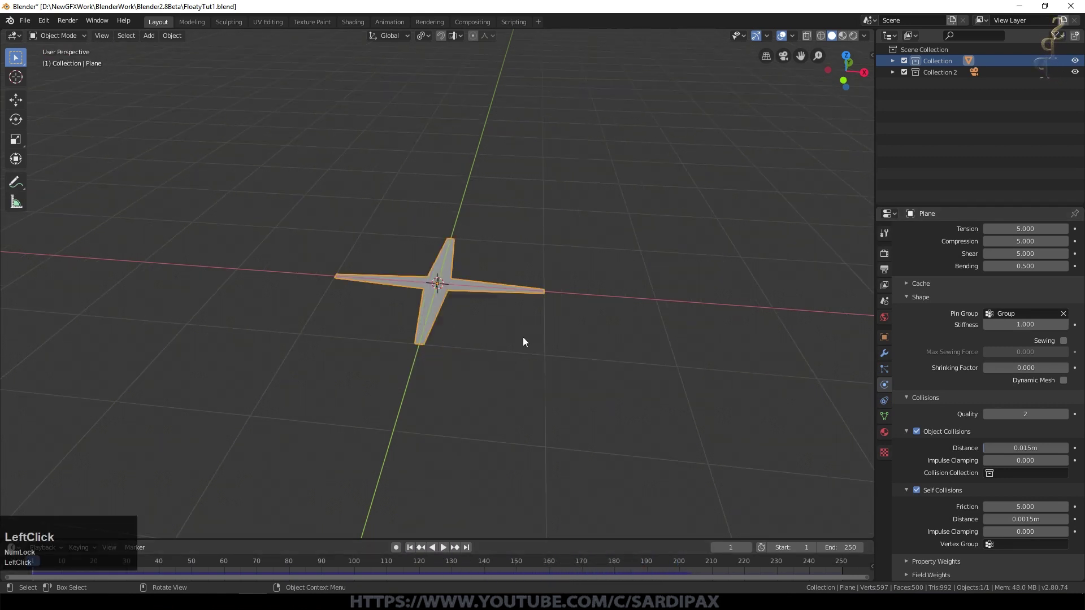
Step: Scale the cross mesh up by about 6.6 and apply its scale
key("s")
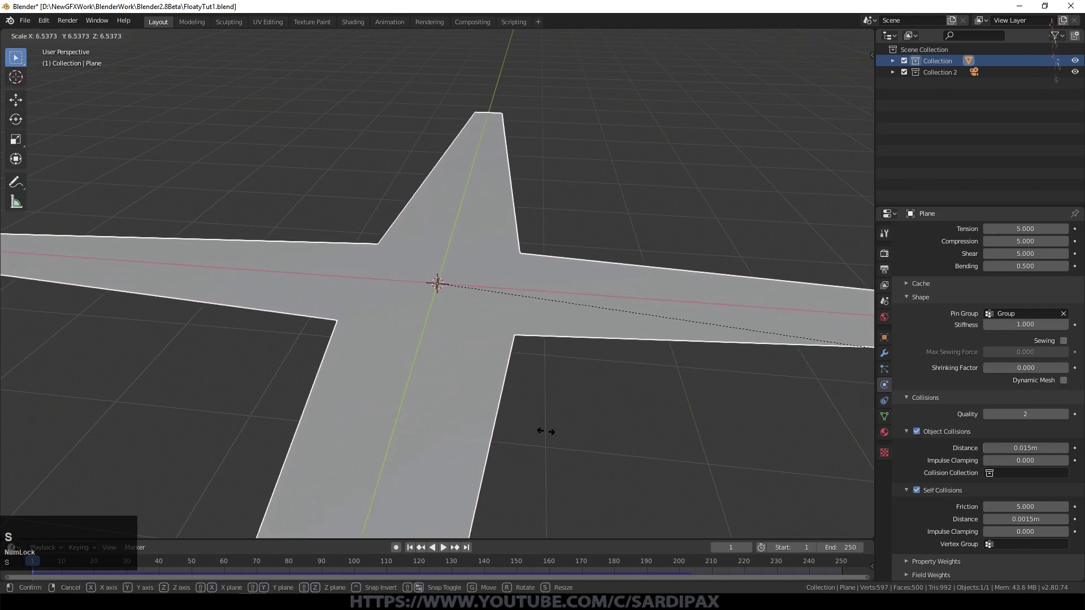
left_click(536, 391)
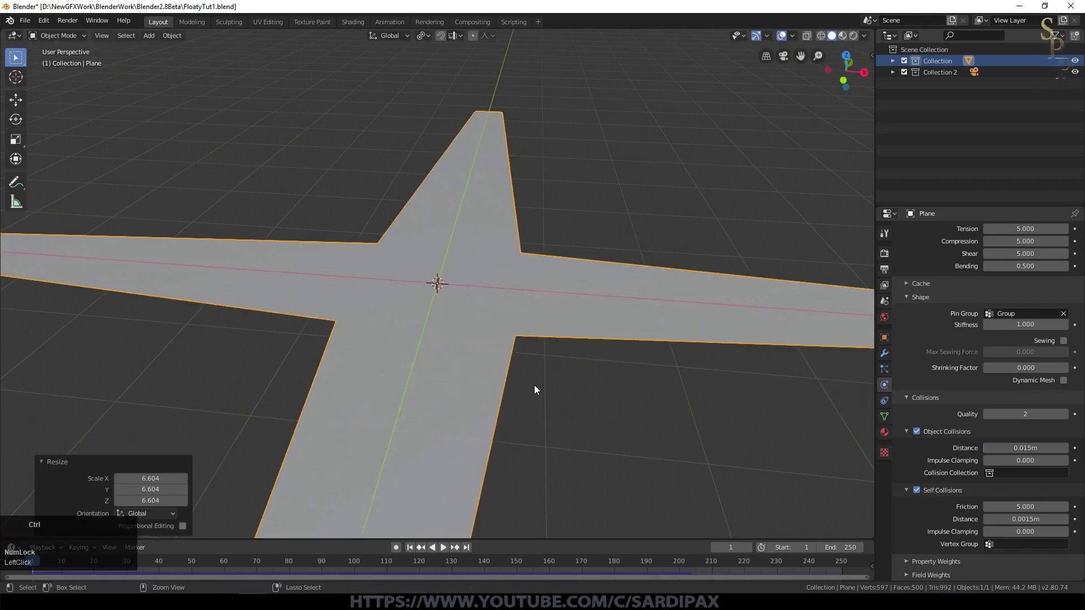
key("ctrl+a")
left_click(534, 385)
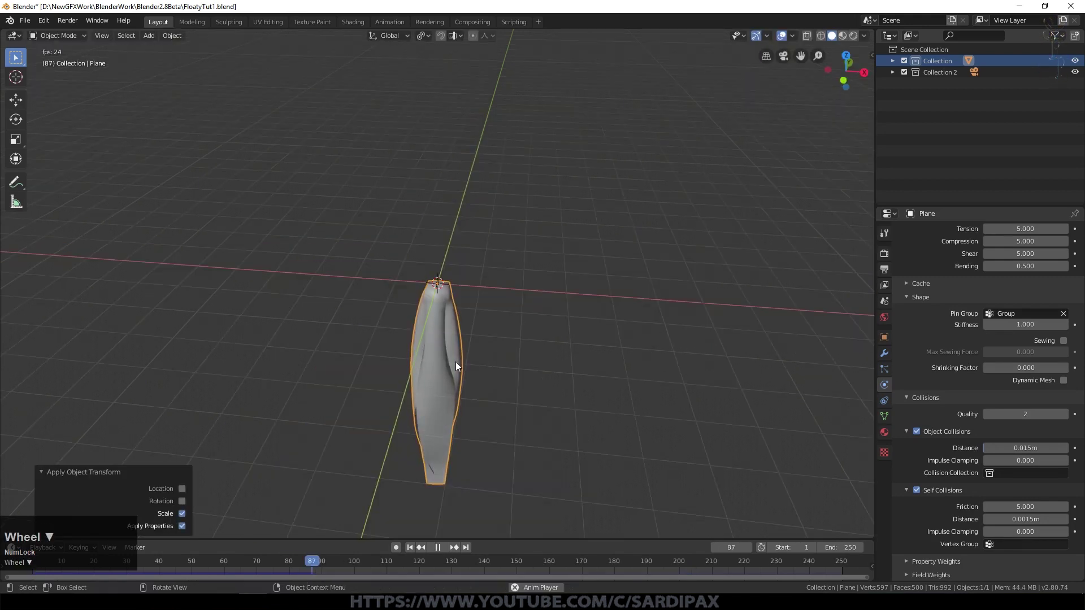
Step: Set the self-collision distance to 0.02 m, play the enlarged cloth's simulation and rewind to frame 1
middle_click_drag(455, 361, 509, 344)
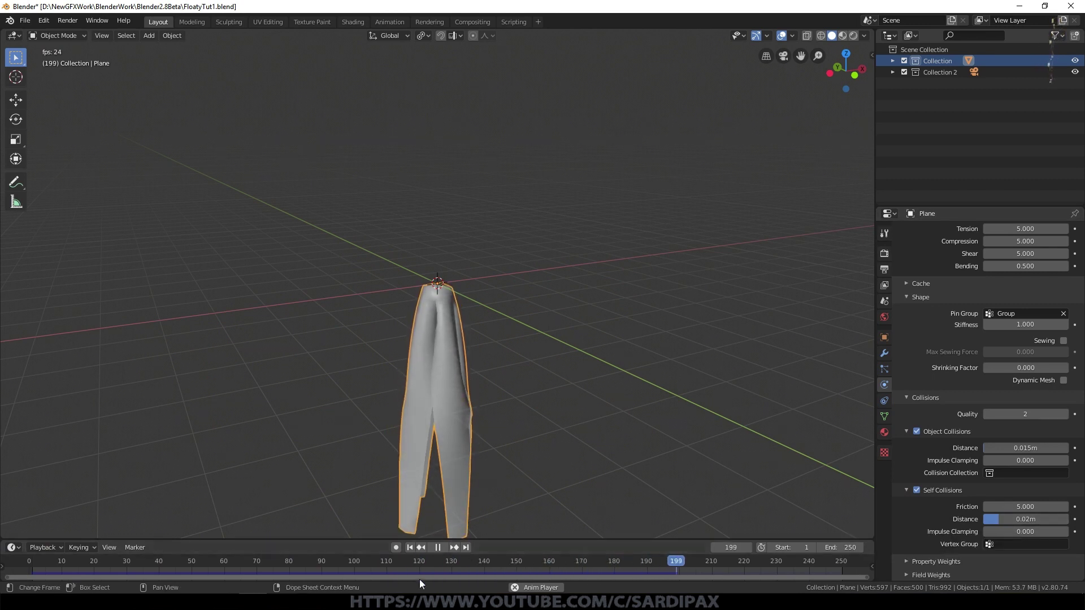
left_click(439, 548)
left_click(410, 547)
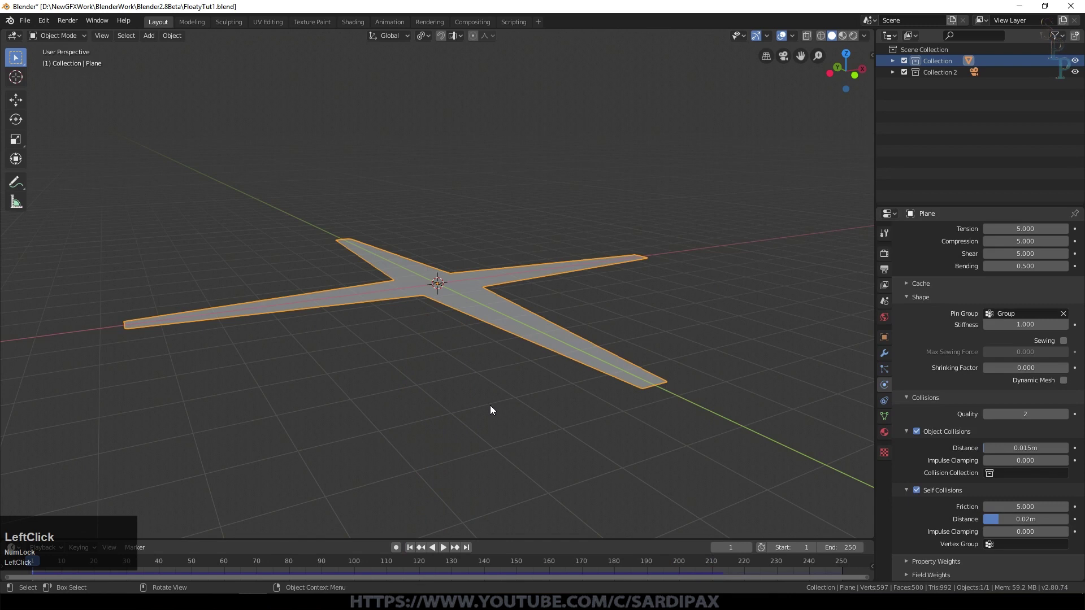
Step: Move the cross mesh up about 1.09 m along the Z axis
key("g")
key("z")
left_click(515, 349)
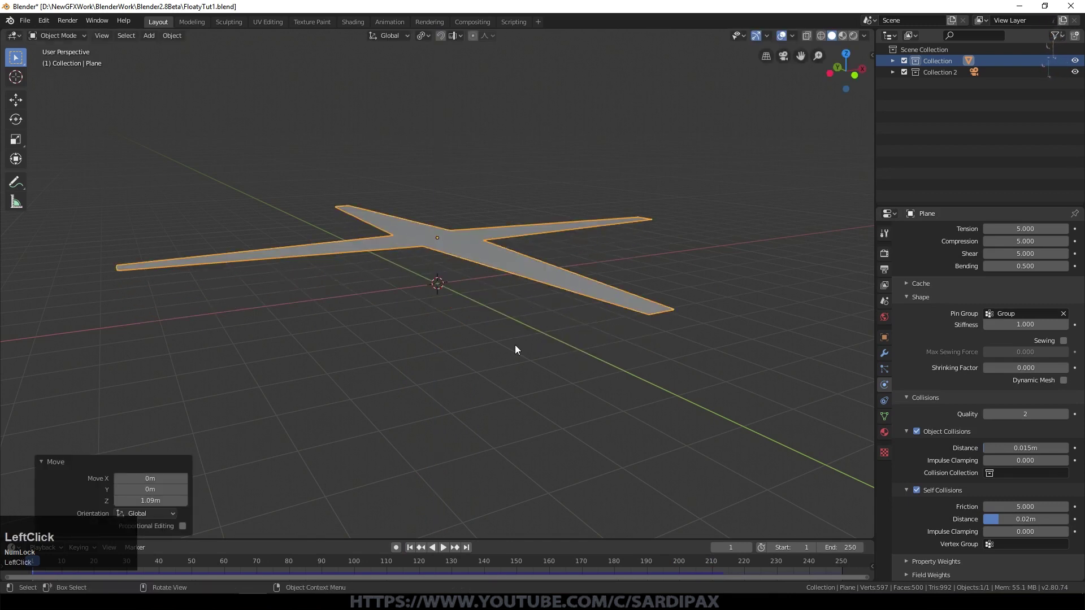
Step: Add a level 2 Subdivision Surface modifier after the cloth and play the simulation to inspect the drape
middle_click_drag(515, 349, 512, 395)
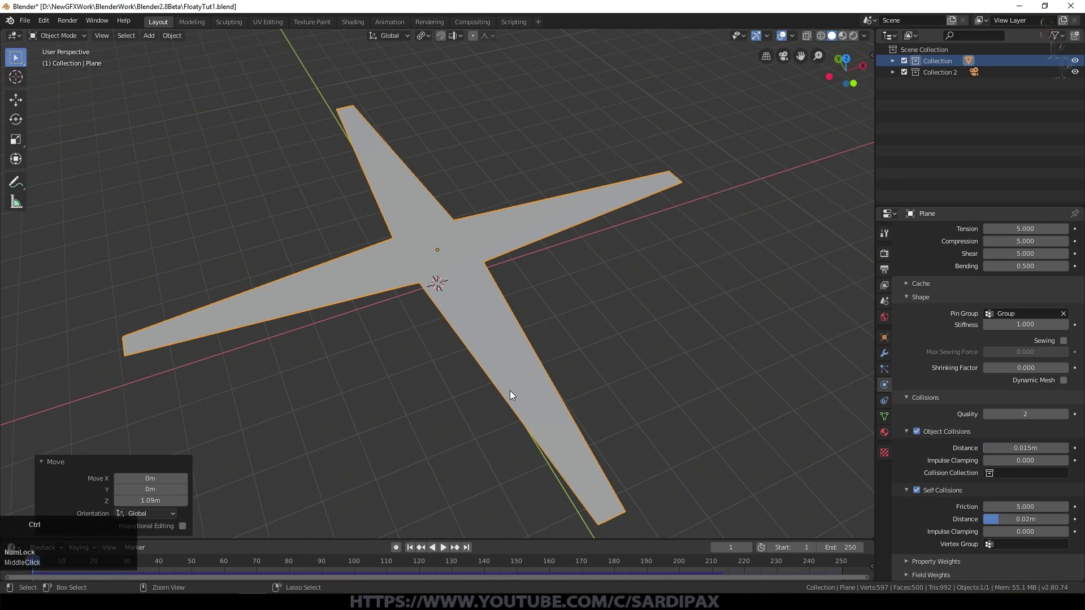
key("ctrl+2")
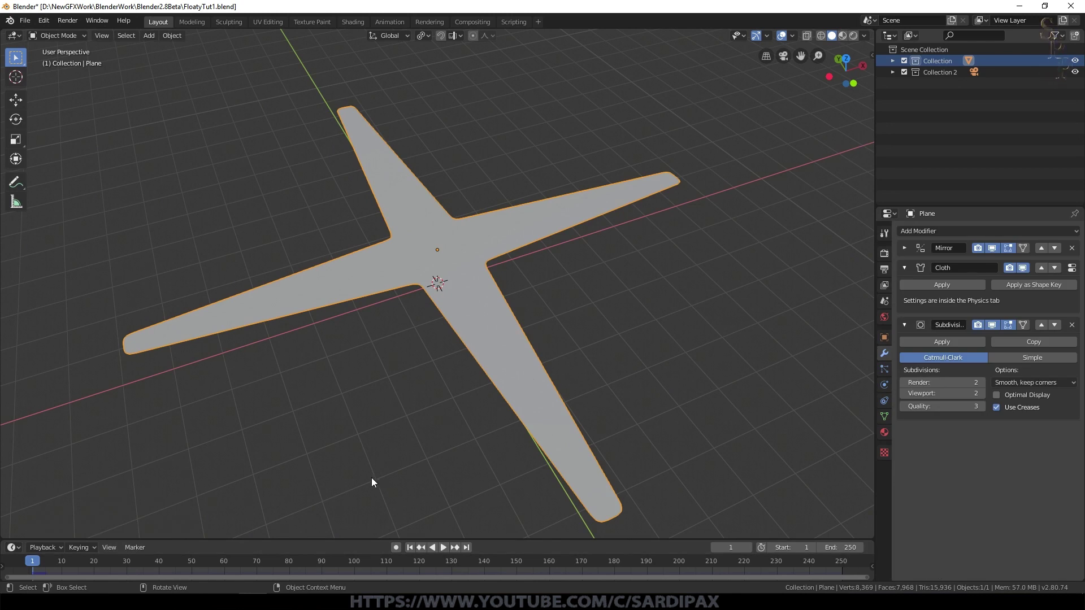
left_click(443, 547)
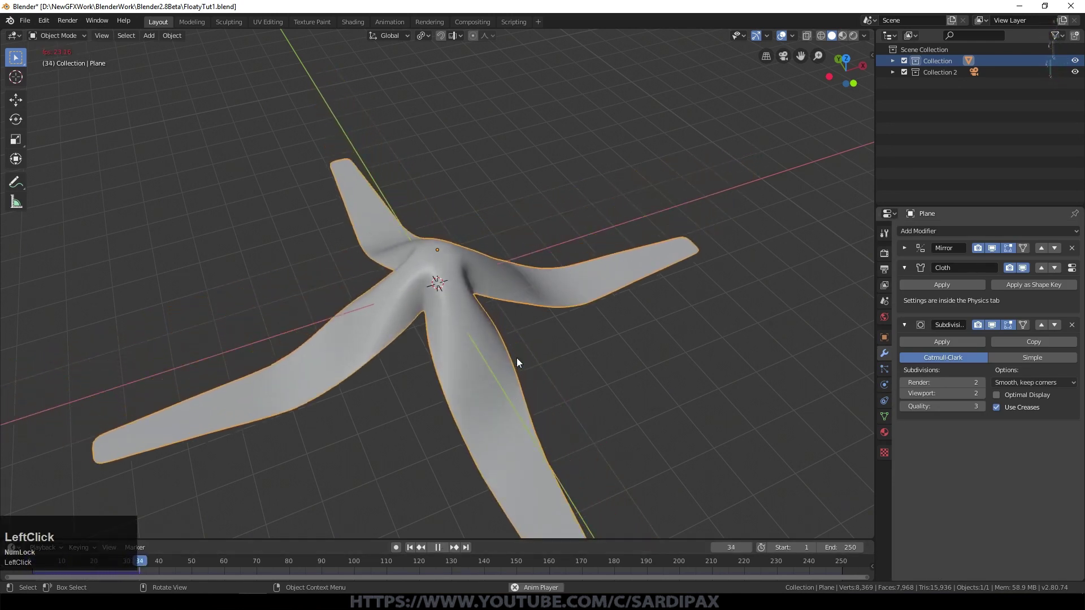
middle_click_drag(614, 465, 586, 432)
scroll(510, 415, "down", 2)
middle_click_drag(510, 415, 407, 404)
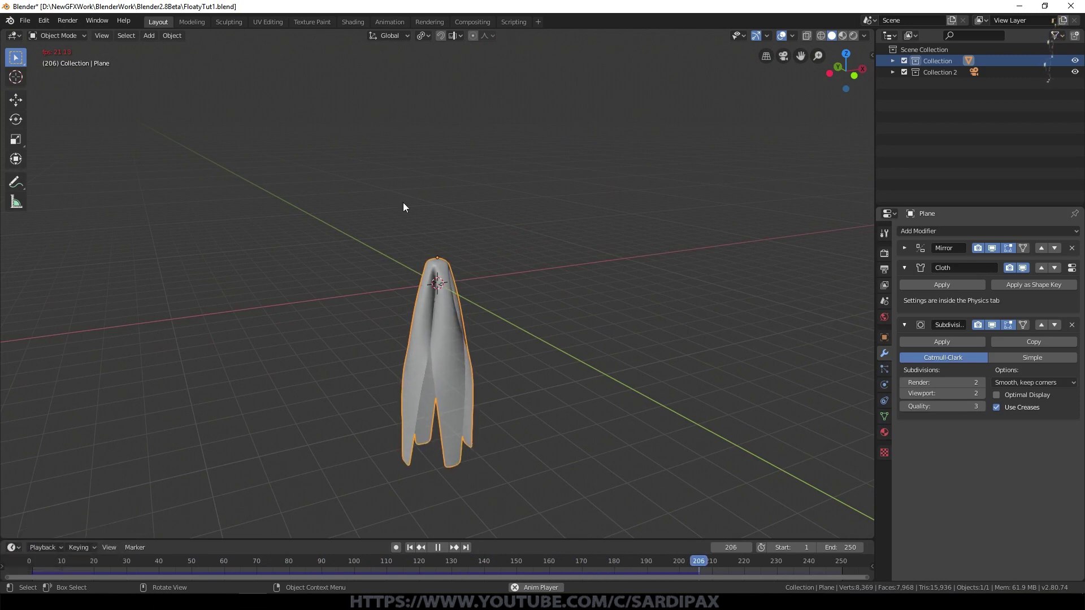
Step: Set the cloth's mass to 0.1 kg and its Speed Multiplier to 0.5, and play the simulation
mouse_move(537, 318)
middle_mouse_down()
mouse_move(500, 344)
mouse_move(524, 324)
middle_mouse_up()
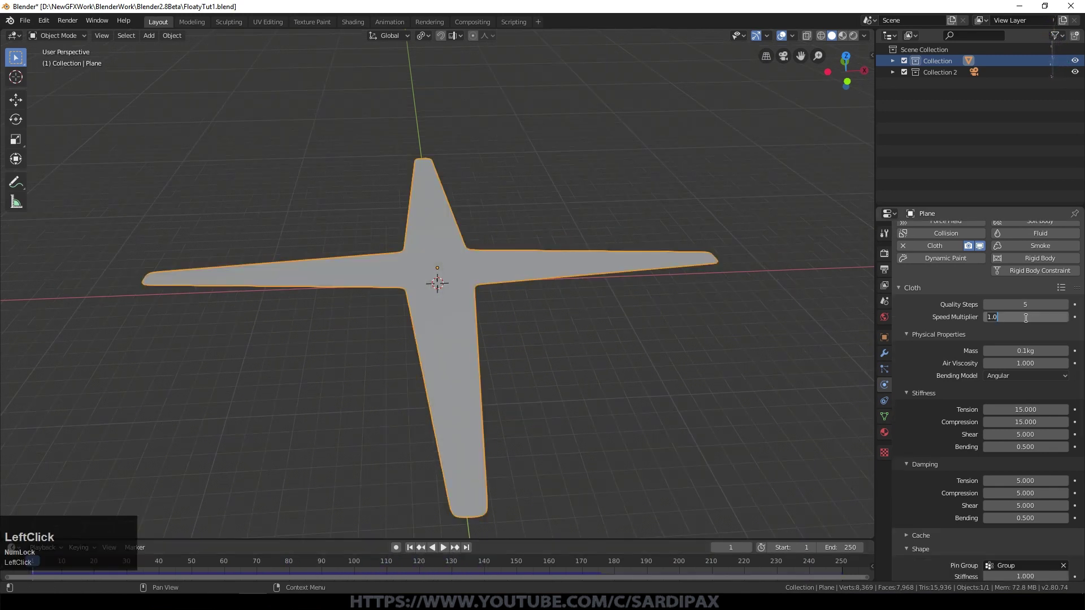
key("KP_Enter")
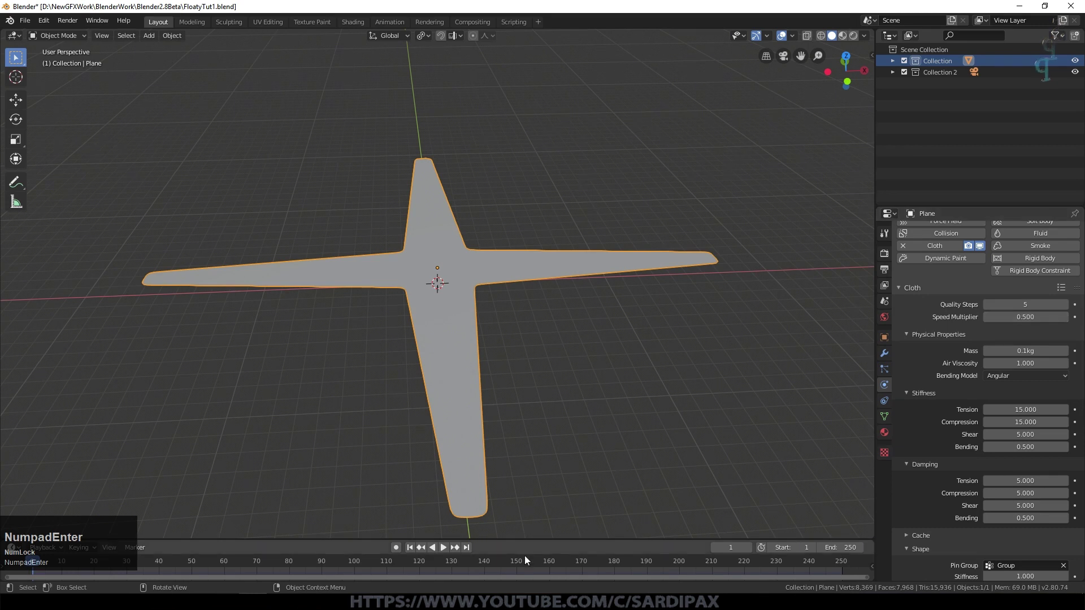
left_click(444, 547)
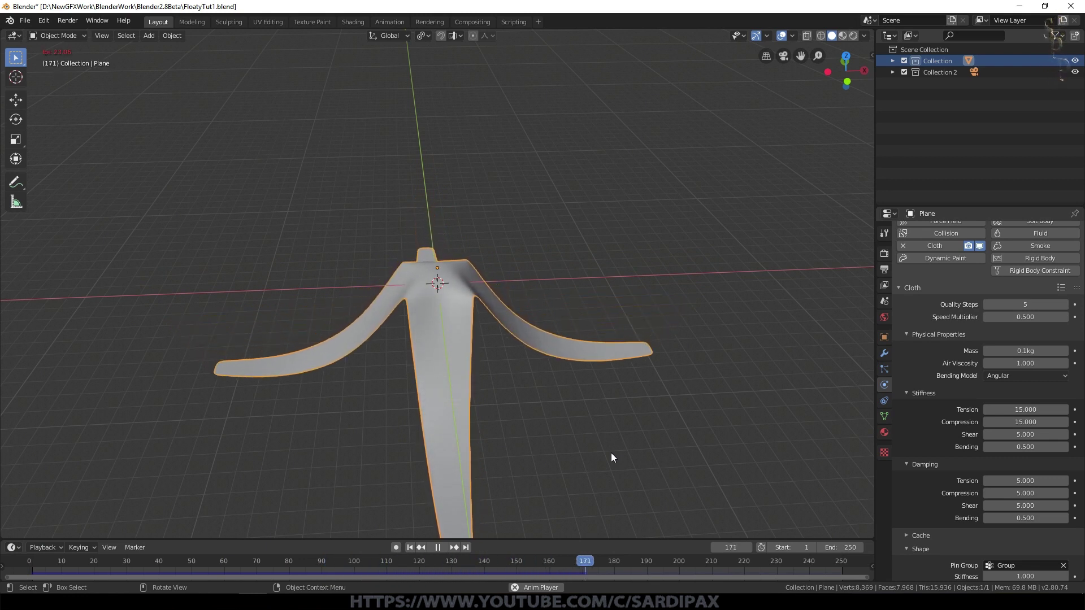
Step: Swing the cross mesh around during playback to test the cloth's drag, cancel the move and rewind to frame 1
middle_click_drag(541, 402, 579, 367)
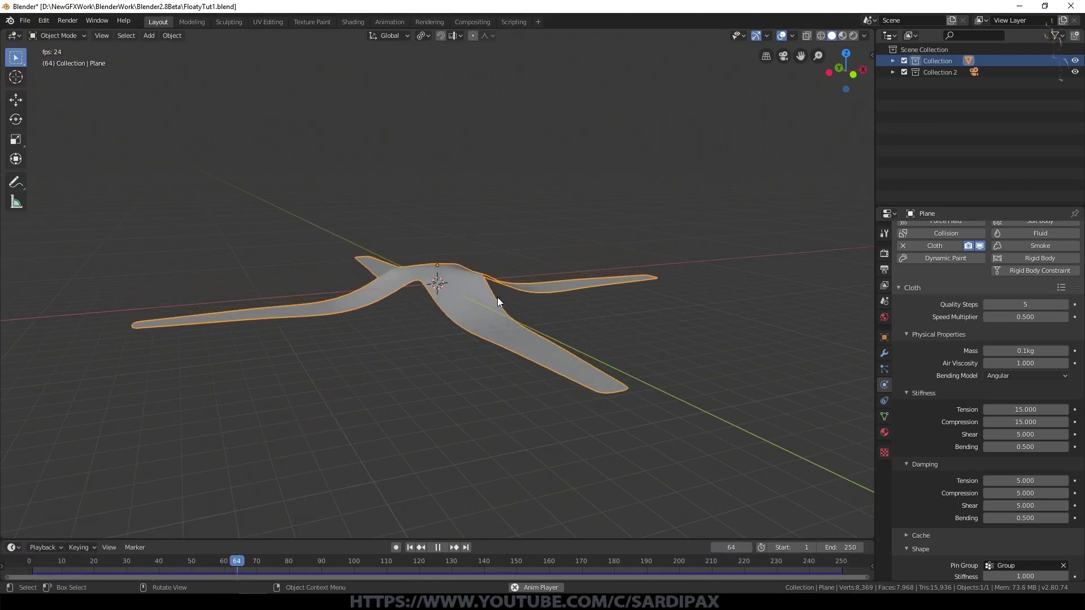
key("g")
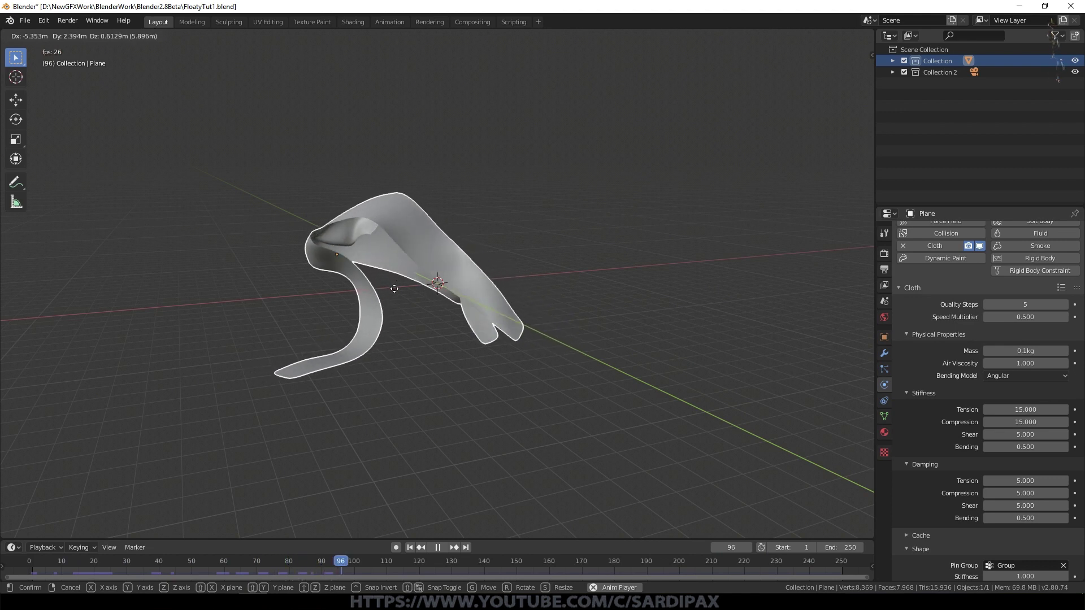
key("Escape")
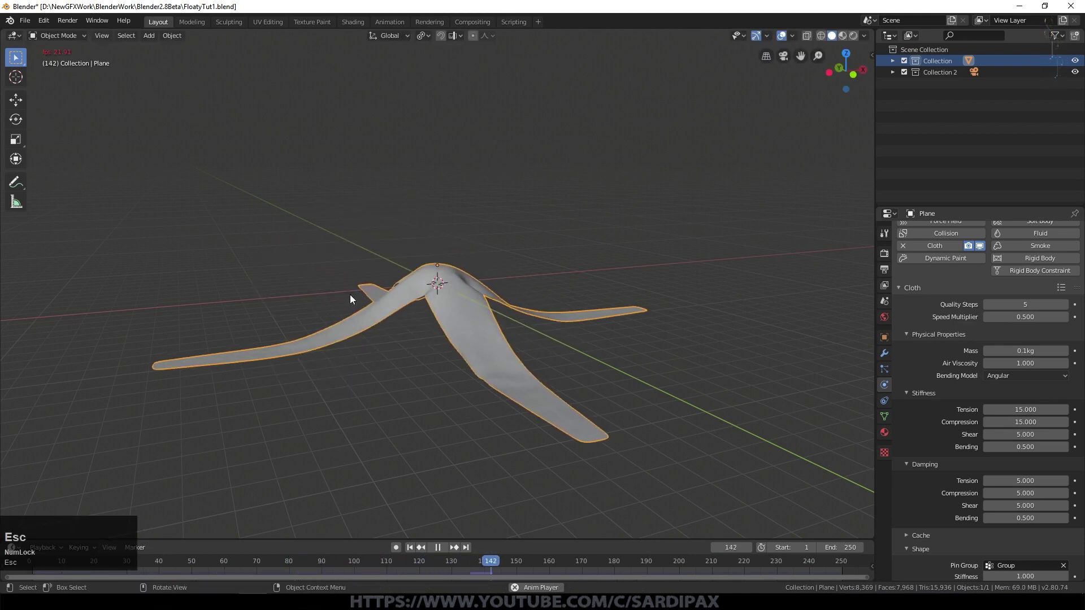
left_click(439, 547)
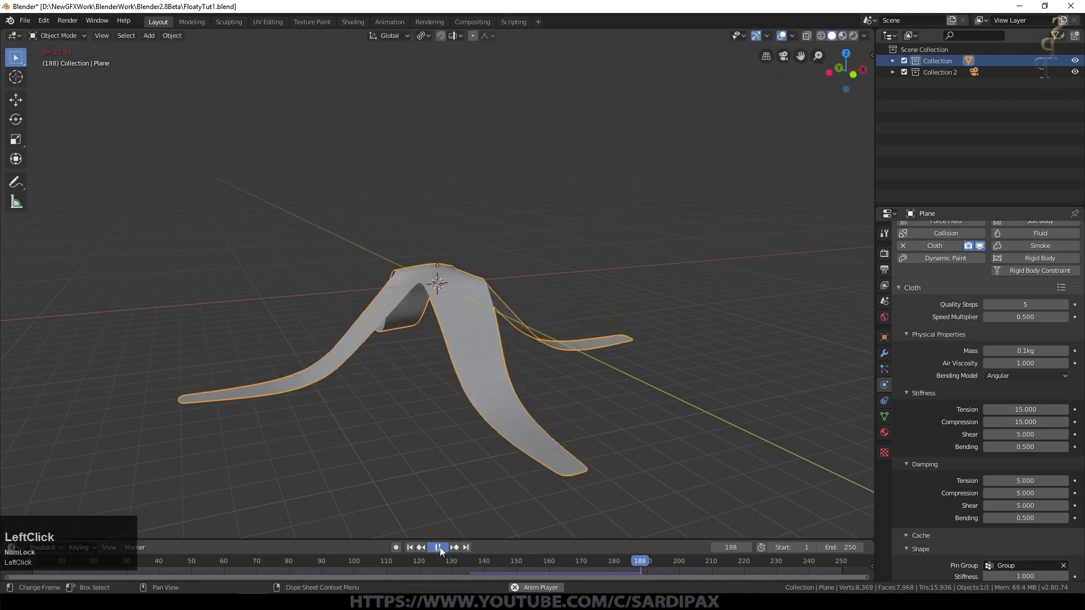
left_click(410, 548)
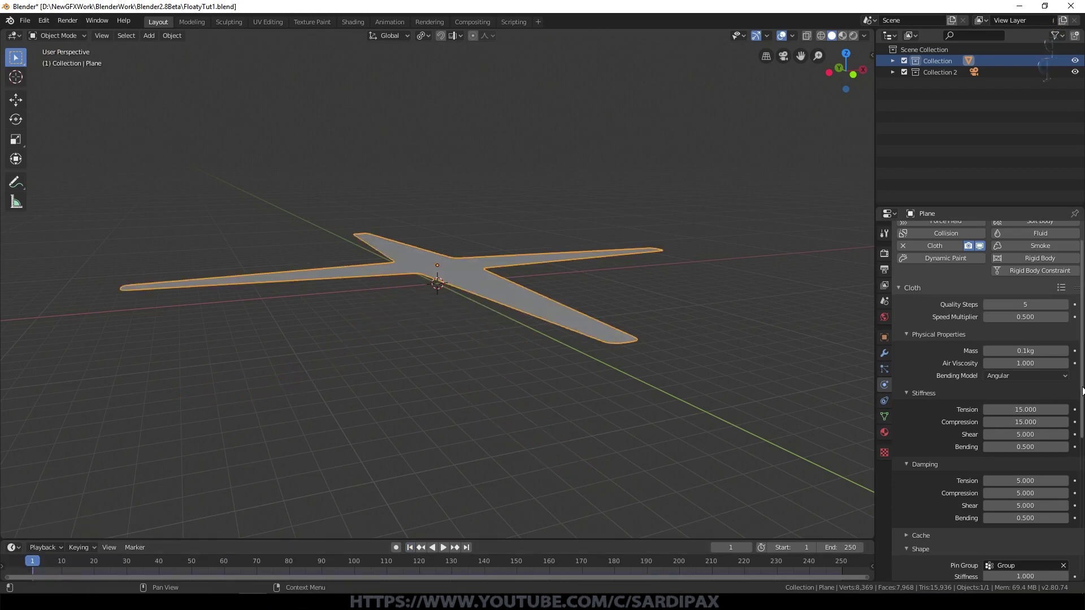
Step: Set the cloth's Air Viscosity to 2, test it by moving the cross during playback, cancel the move and rewind
left_click(1019, 364)
type("2")
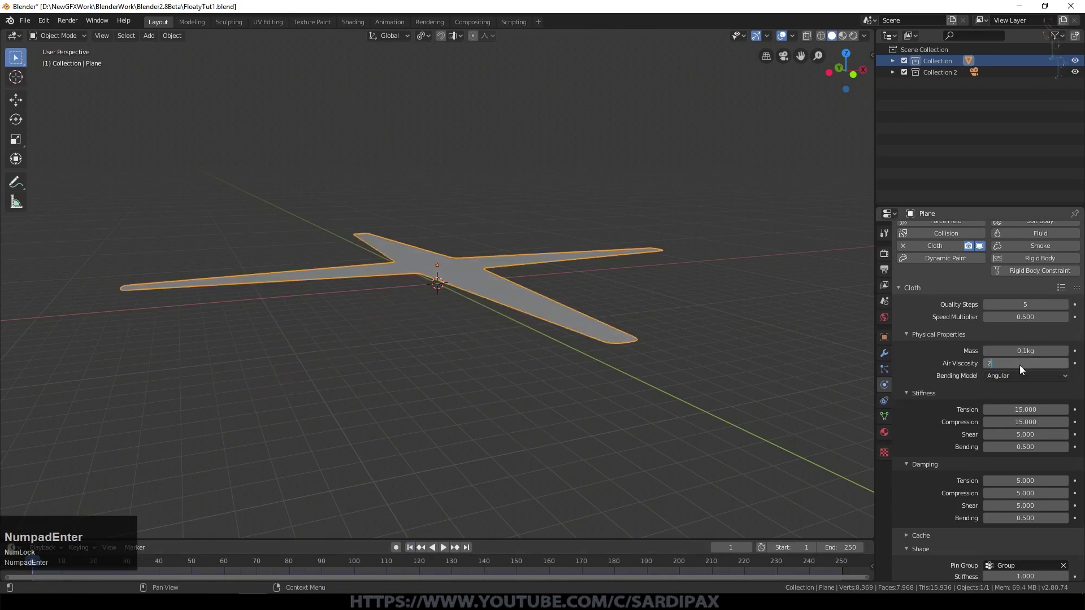
left_click(443, 547)
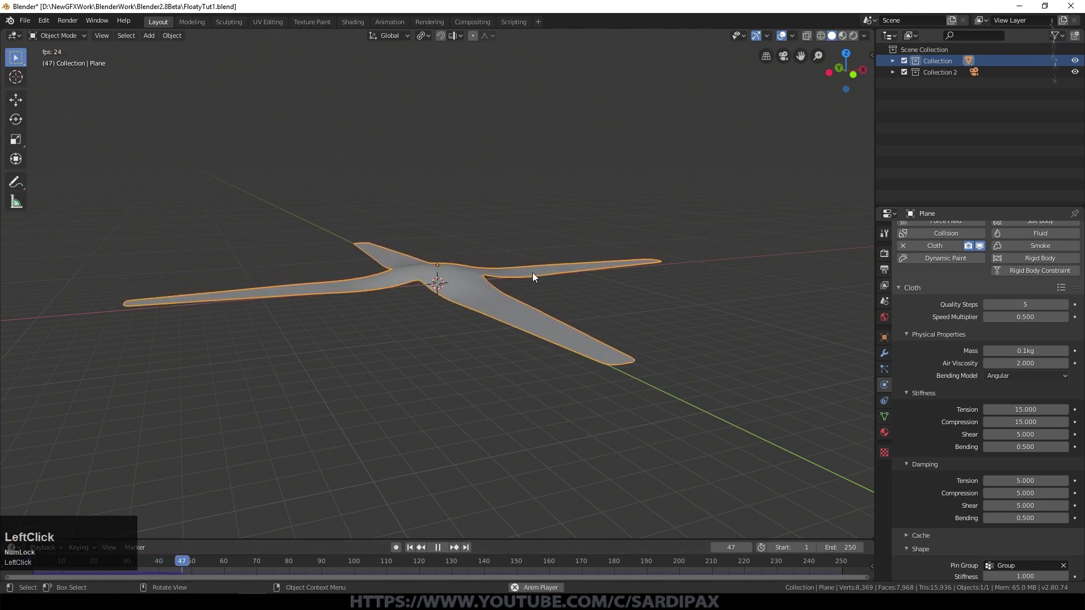
key("g")
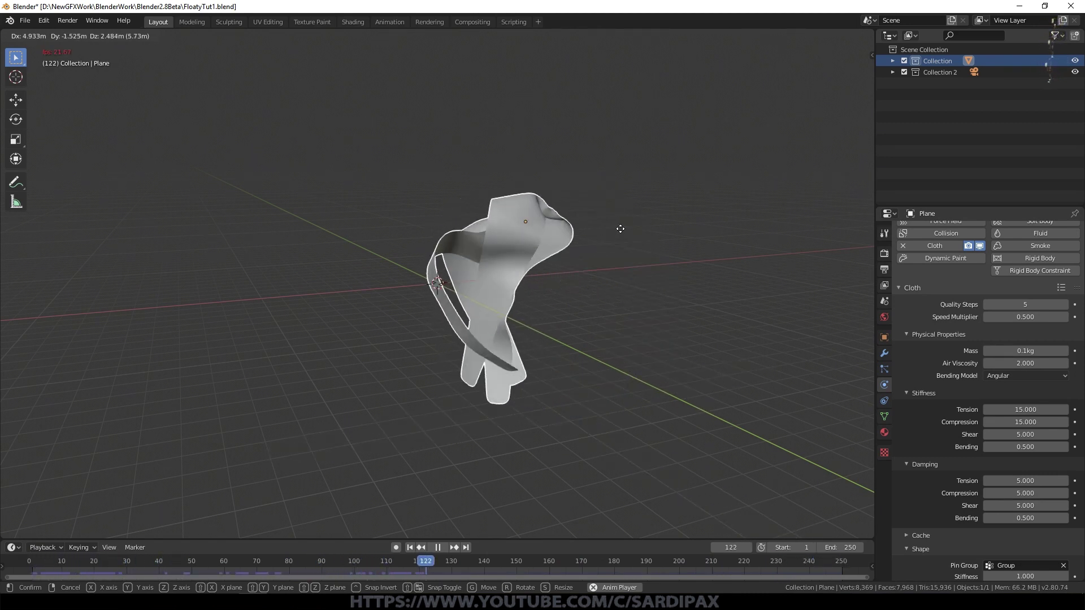
key("Escape")
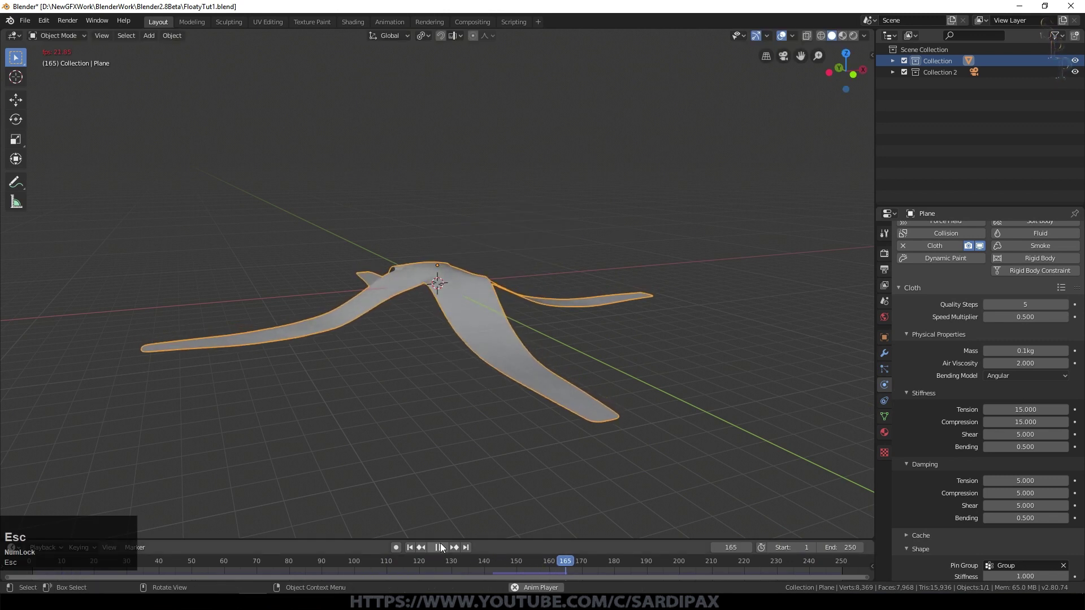
left_click(438, 546)
left_click(410, 547)
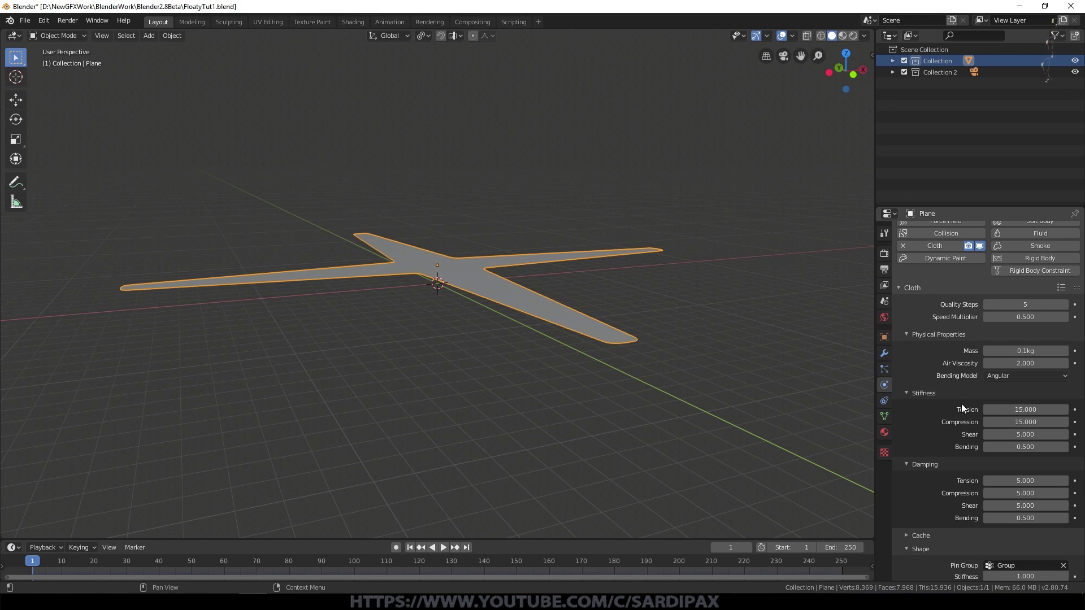
Step: Set the cloth's Tension stiffness to 25 and Quality Steps to 10, play the simulation and rewind to frame 1
left_click(1024, 410)
type("25")
key("KP_Enter")
left_click(443, 547)
left_click(1024, 305)
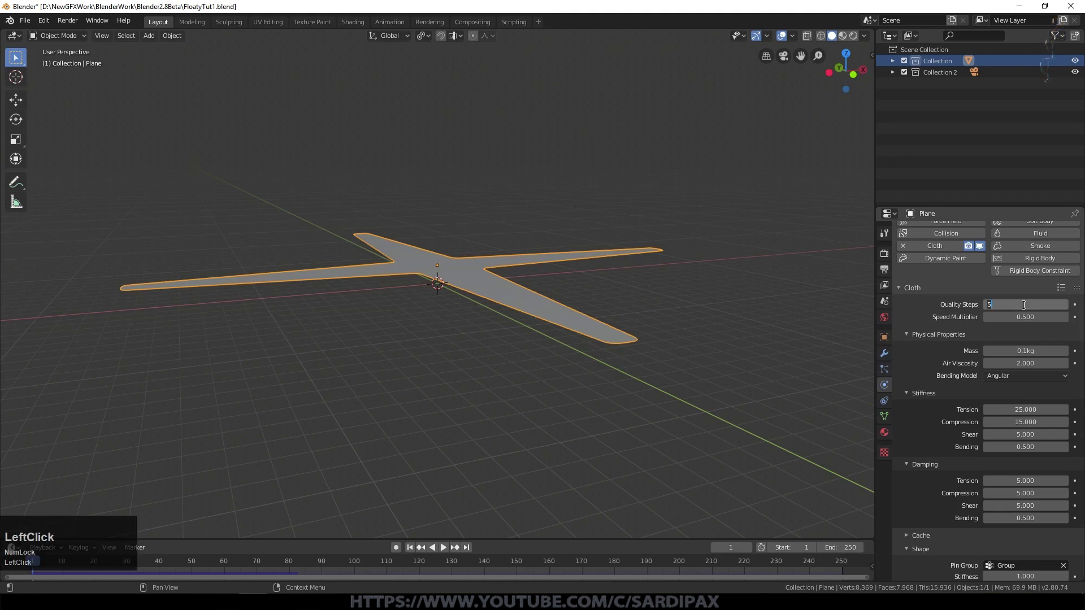
key("KP_Enter")
left_click(443, 547)
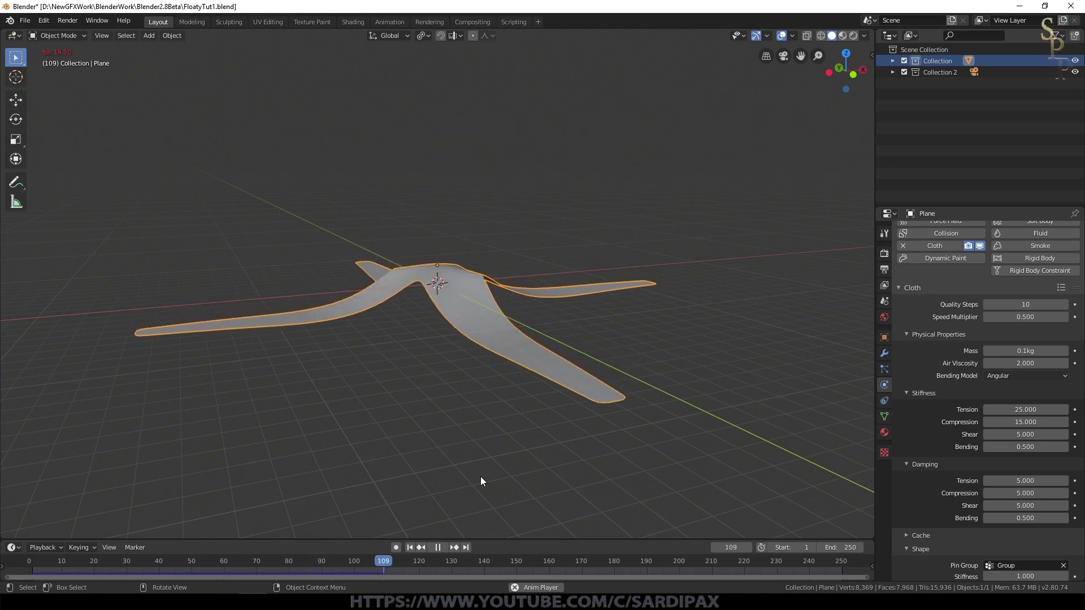
scroll(503, 353, "up", 5)
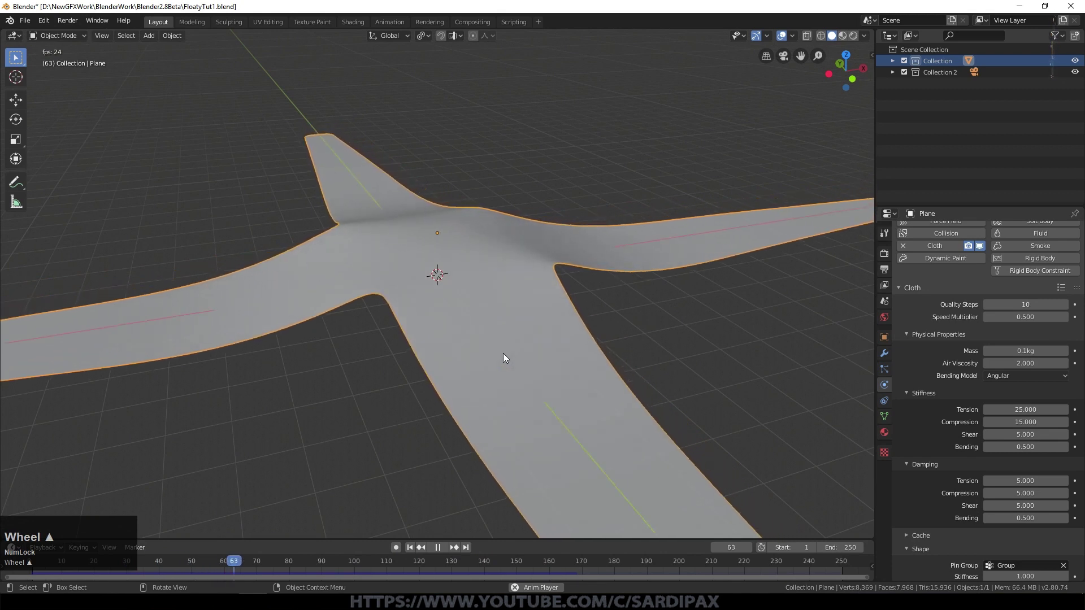
left_click(438, 547)
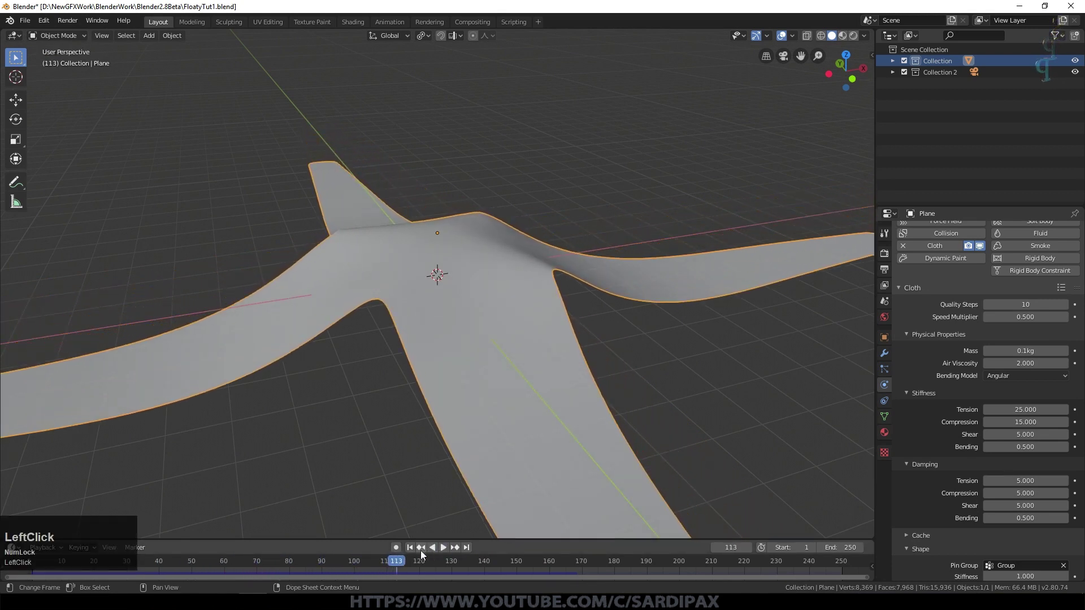
left_click(409, 547)
Step: Add a Solidify modifier with a thickness of 0.2 m after the Subdivision Surface modifier
left_click(883, 353)
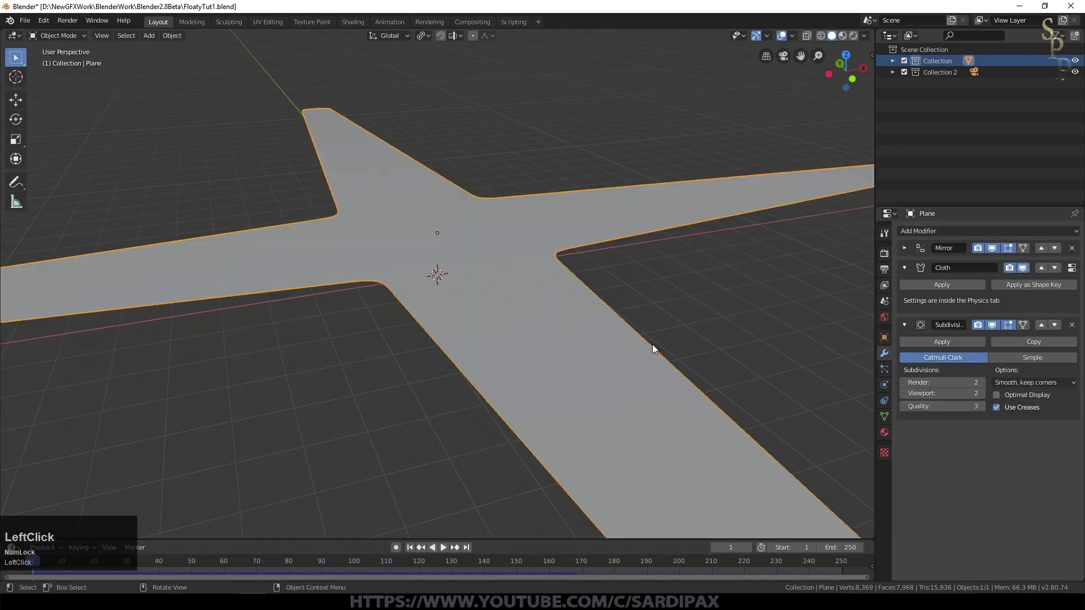
left_click(974, 231)
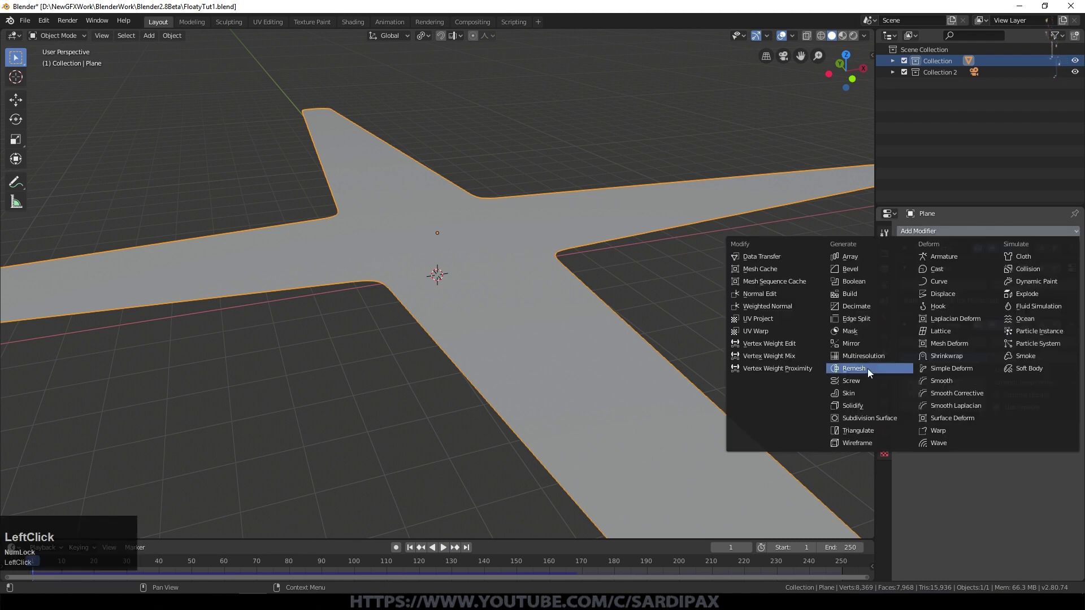
left_click(858, 405)
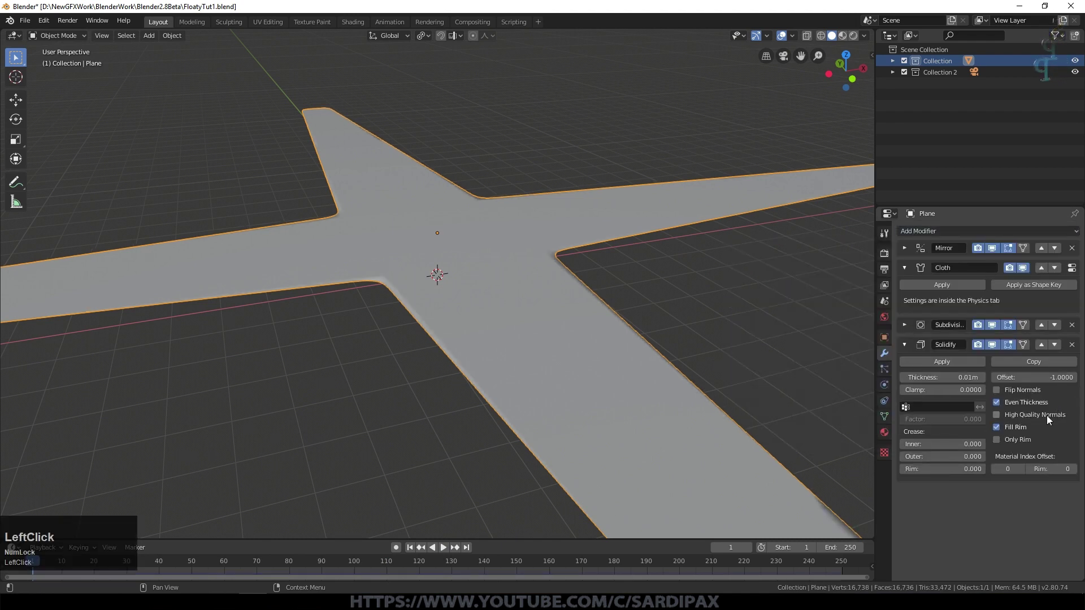
left_click_drag(942, 377, 967, 377)
middle_click_drag(569, 368, 547, 381)
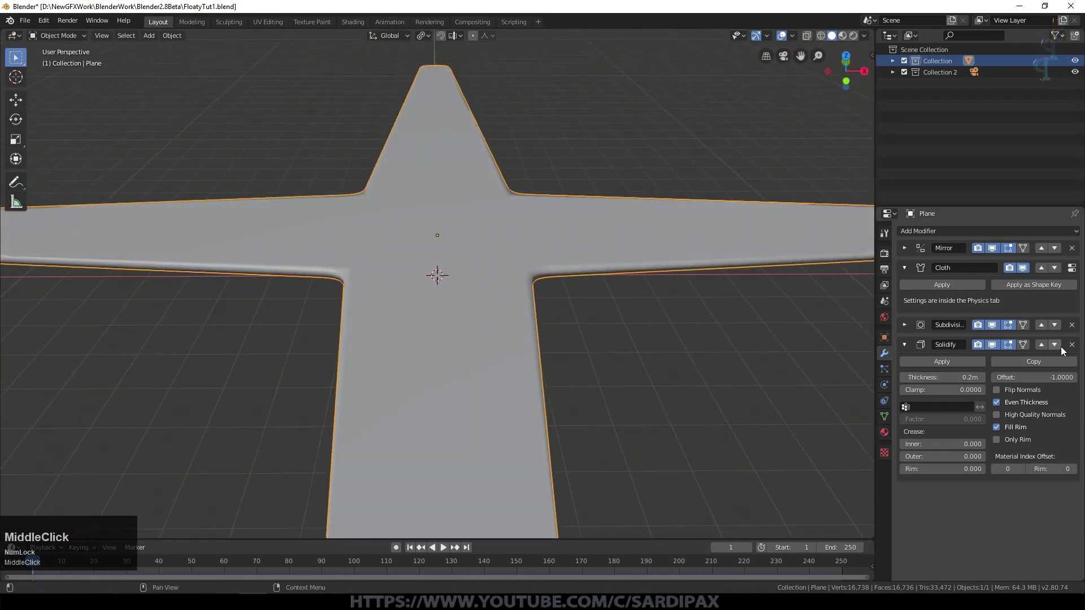
Step: Try the Solidify modifier above Subdivision Surface in the stack, and move it back below
left_click(1041, 345)
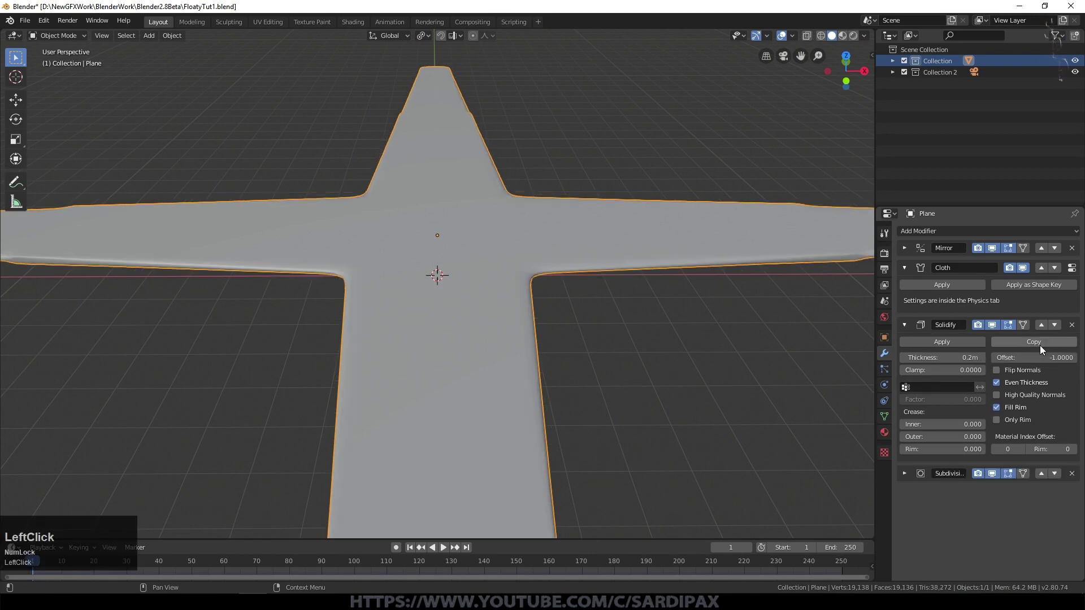
middle_click_drag(646, 370, 676, 378)
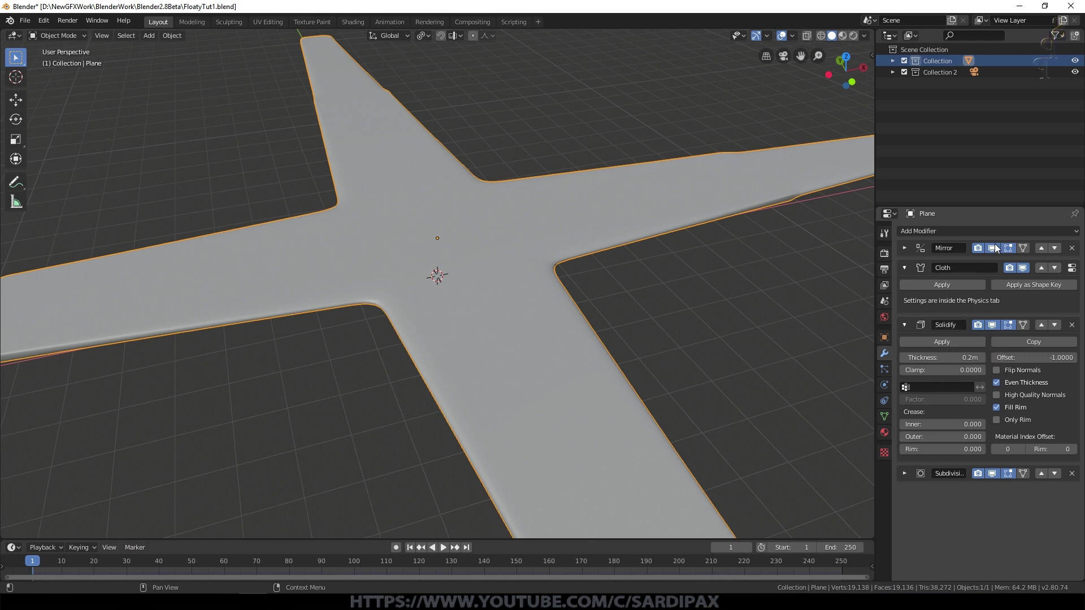
scroll(833, 357, "down", 3)
left_click(1054, 325)
middle_click_drag(836, 361, 618, 381)
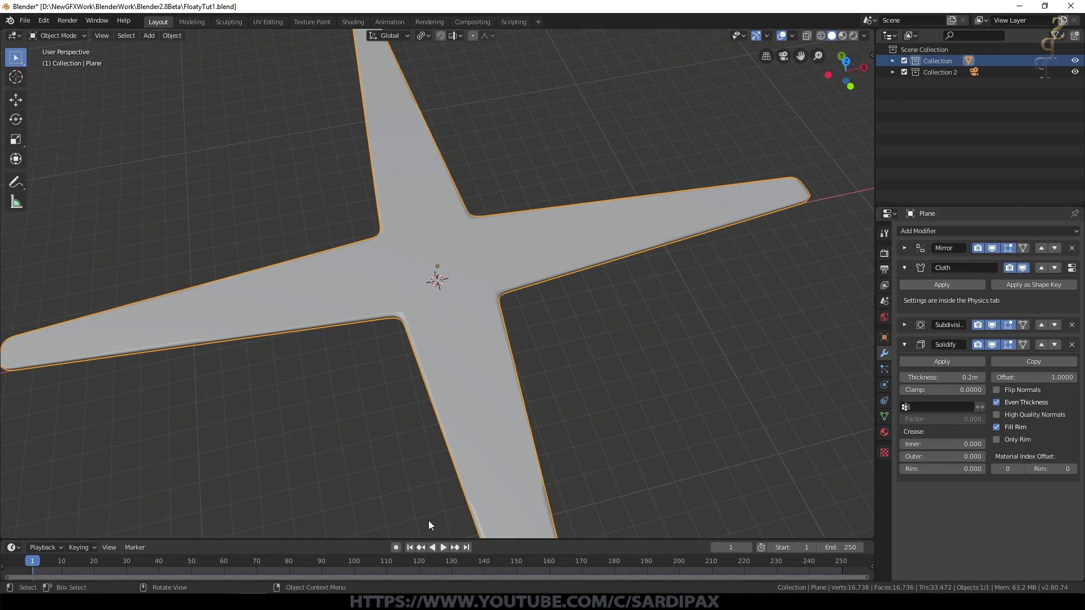
Step: Collapse the Solidify settings, play the thickened cross's simulation to inspect its deformation, and rewind to frame 1
left_click(903, 345)
key("space")
middle_click_drag(547, 475, 630, 388)
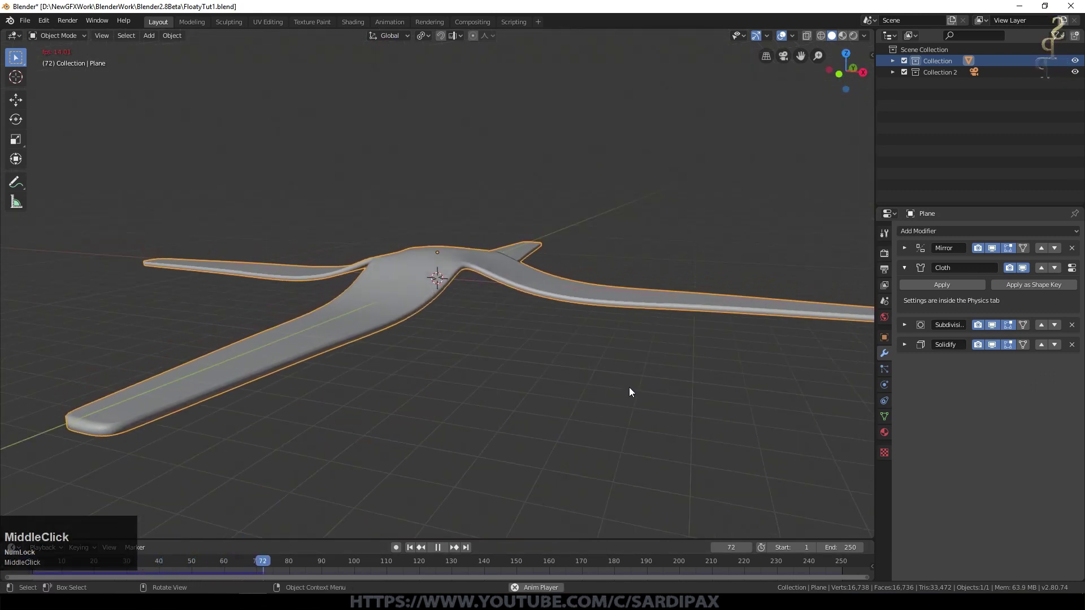
left_click(419, 547)
middle_click_drag(430, 509, 512, 405)
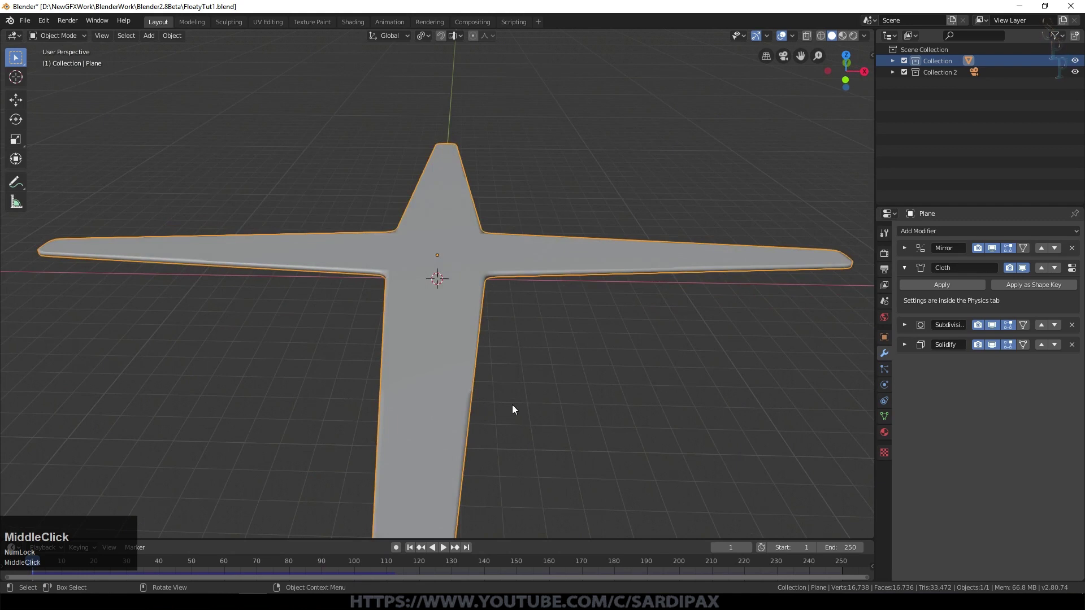
scroll(512, 405, "down", 1)
Step: Add a point light at the cross's centre and move it up about 1.83 m along the Z axis
left_click(1048, 54)
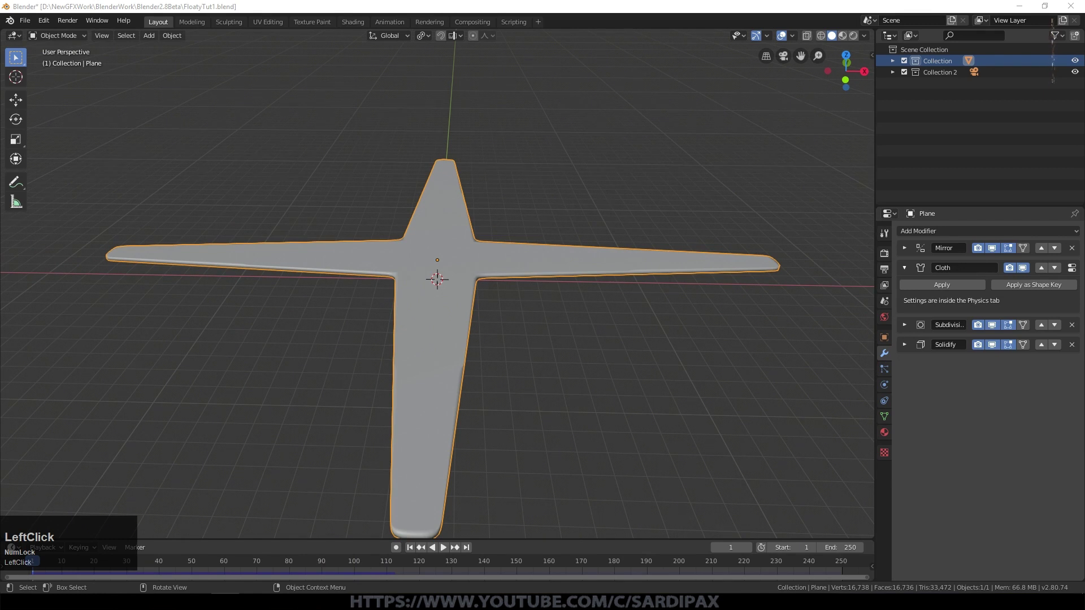
key("shift")
left_click(443, 263)
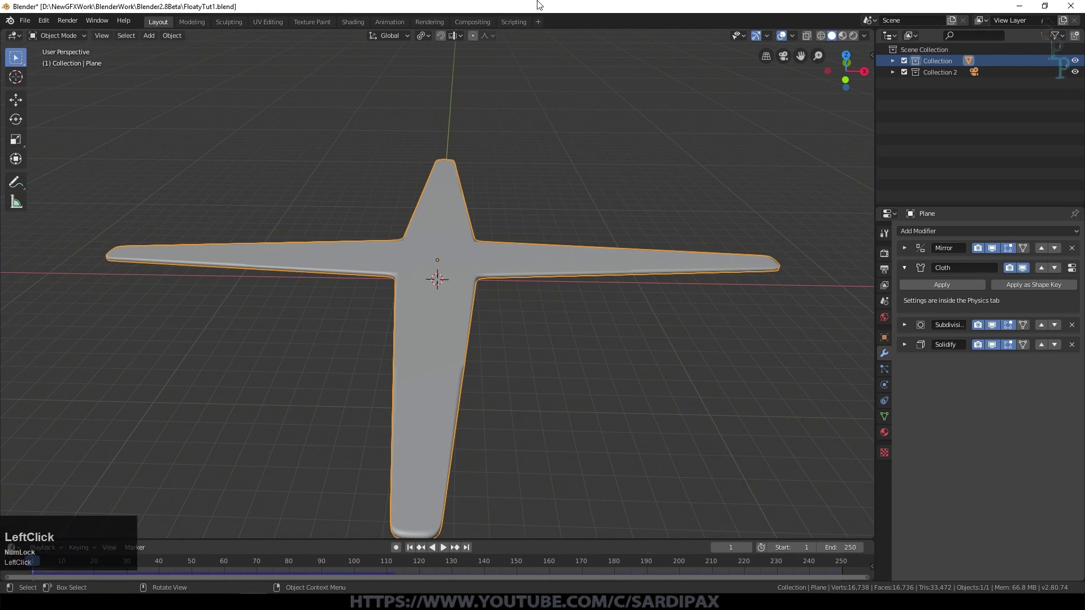
key("shift+a")
mouse_move(454, 419)
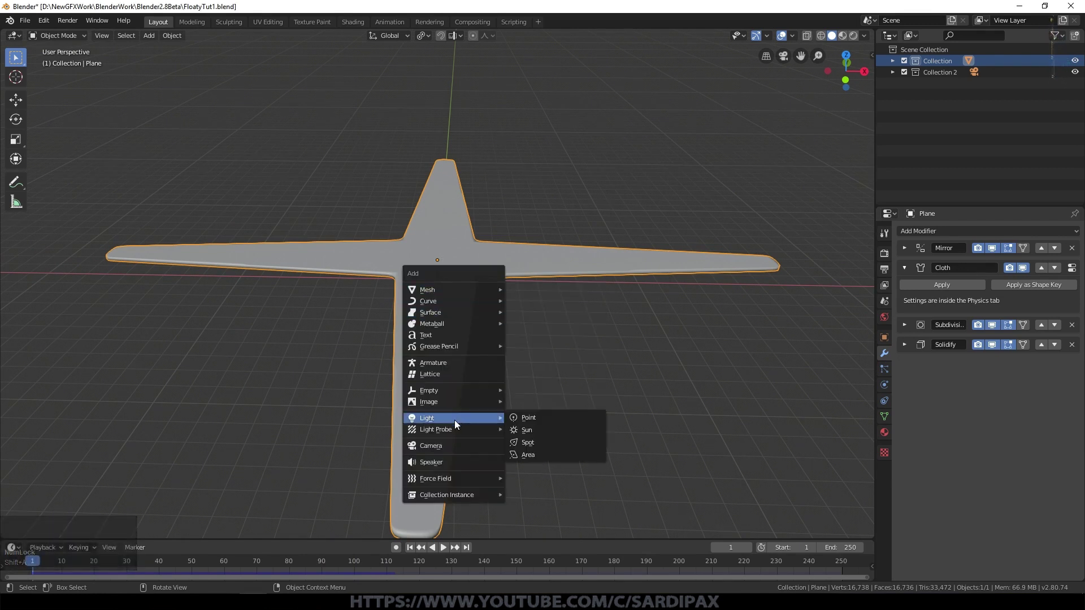
left_click(537, 416)
key("KP_1")
key("g")
key("z")
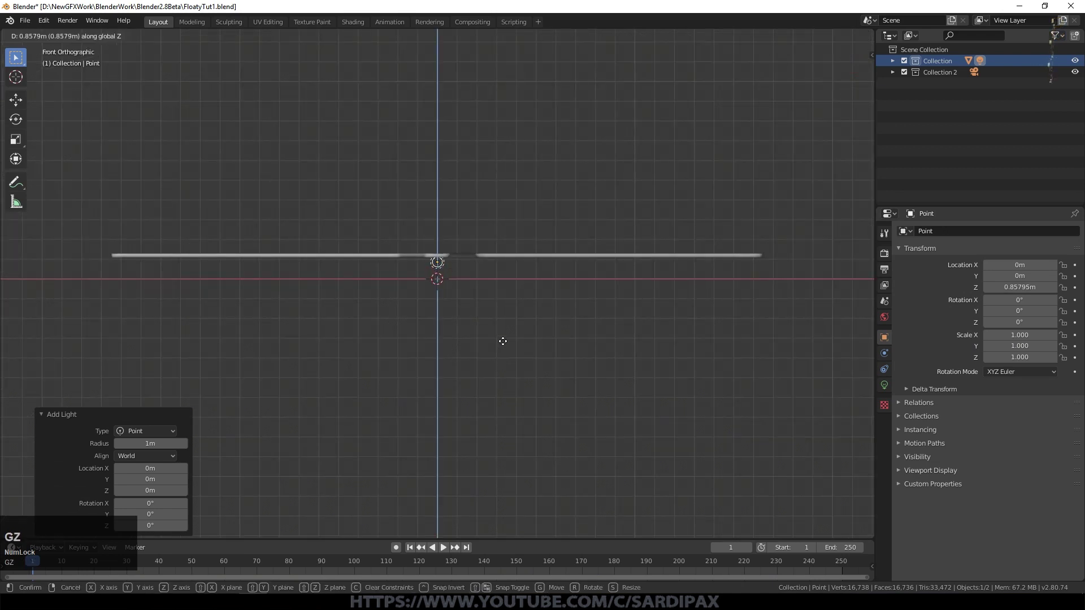
left_click(503, 322)
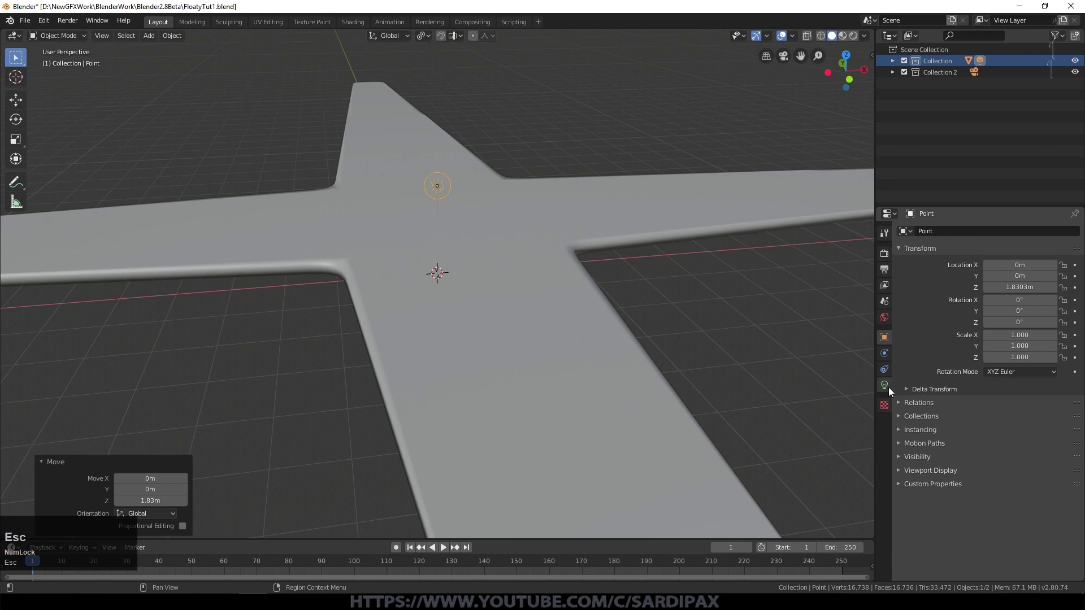
Step: Give the point light a yellow-orange colour (hue 0.124, saturation 1), 50 W power and a radius of about 2.05 m
left_click(884, 385)
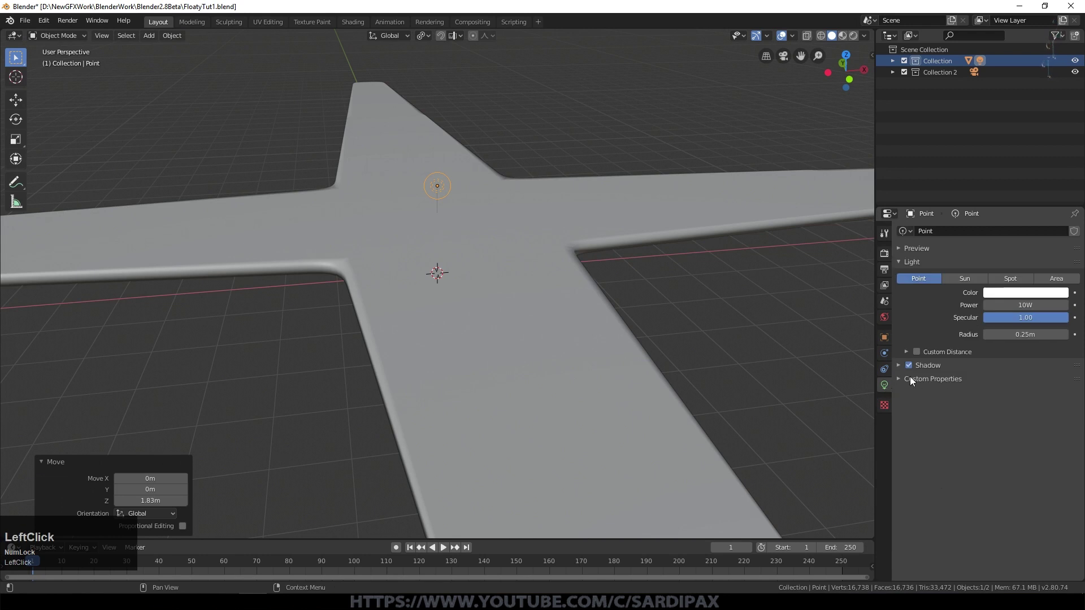
left_click(1001, 295)
left_click(979, 213)
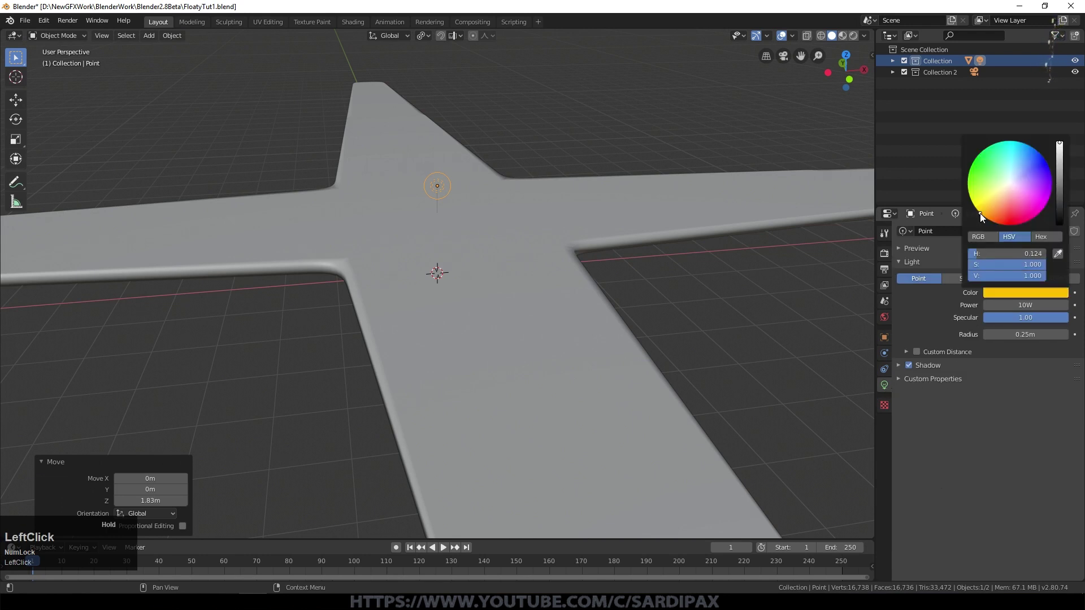
left_click(1018, 305)
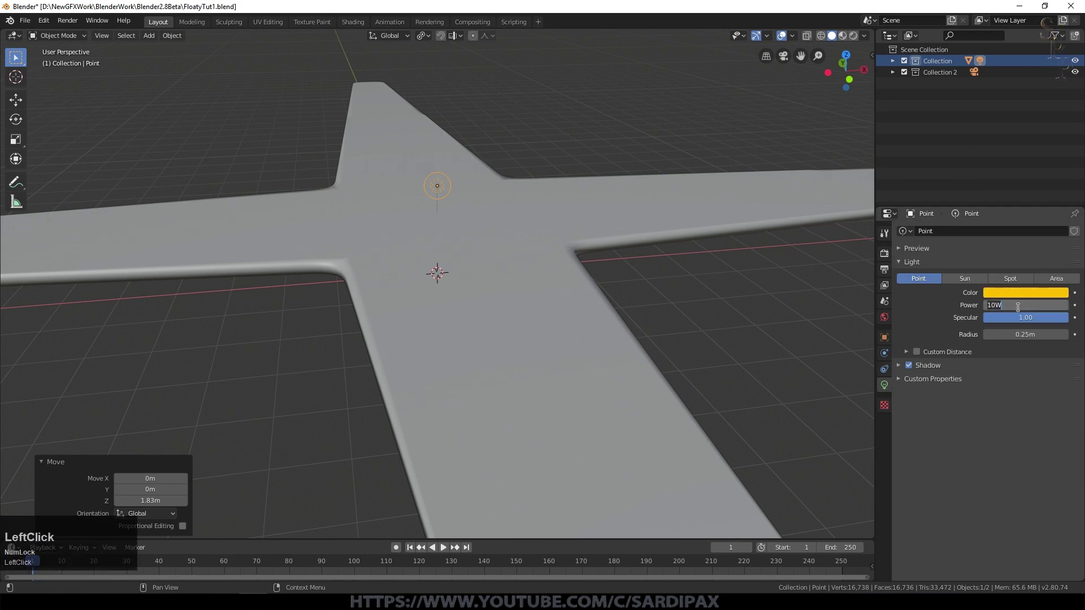
type("50")
key("KP_Enter")
left_click_drag(1024, 334, 1056, 335)
middle_click_drag(530, 309, 459, 308)
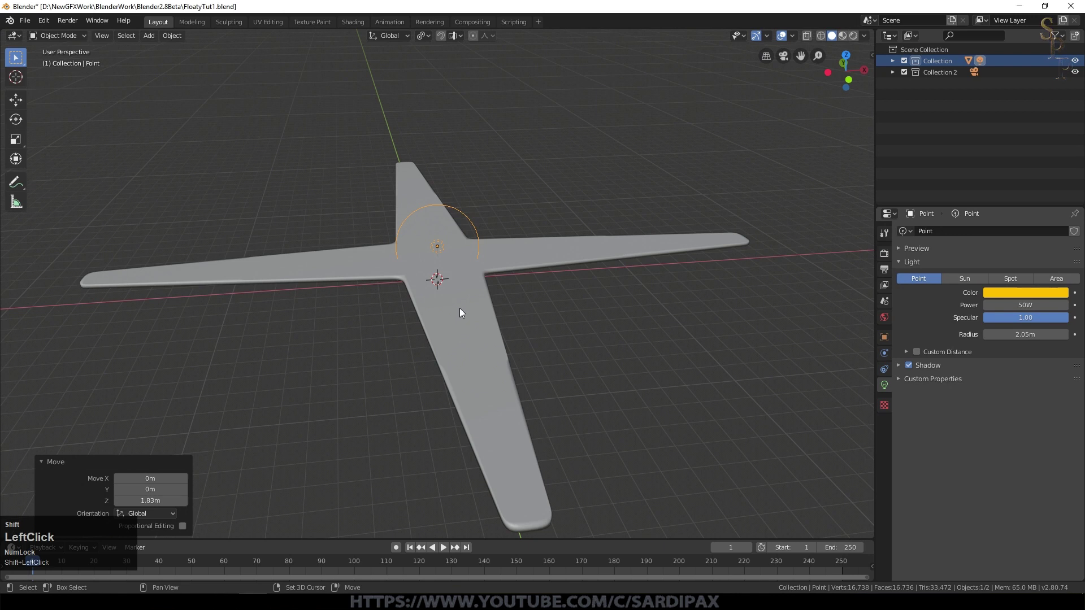
Step: Parent the point light to the cross mesh with Object (Keep Transform), and test the link by trying to move the cross
left_click(487, 301, "shift")
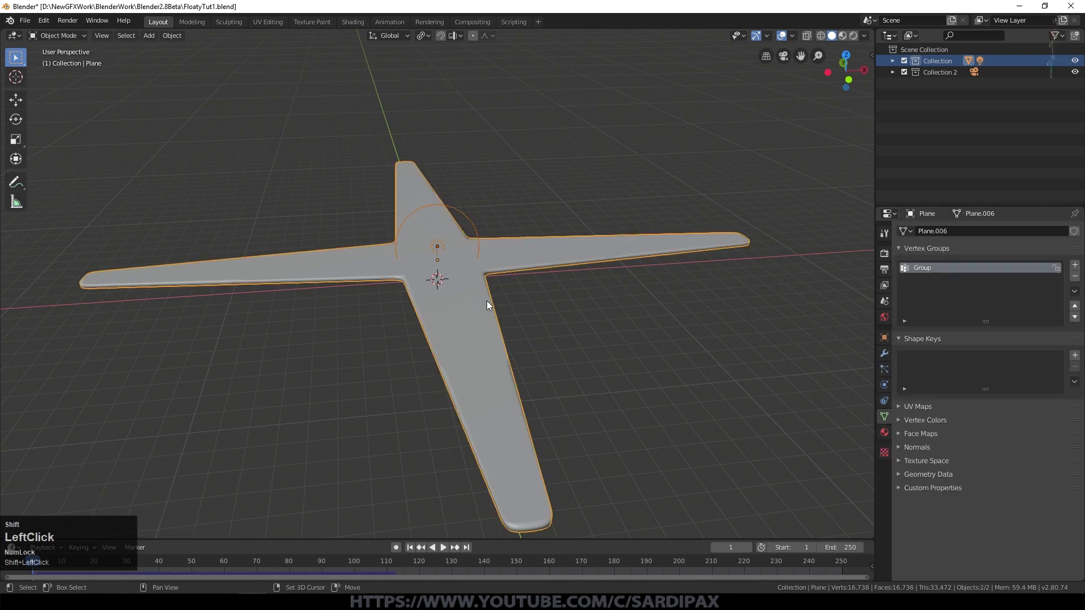
key("ctrl+p")
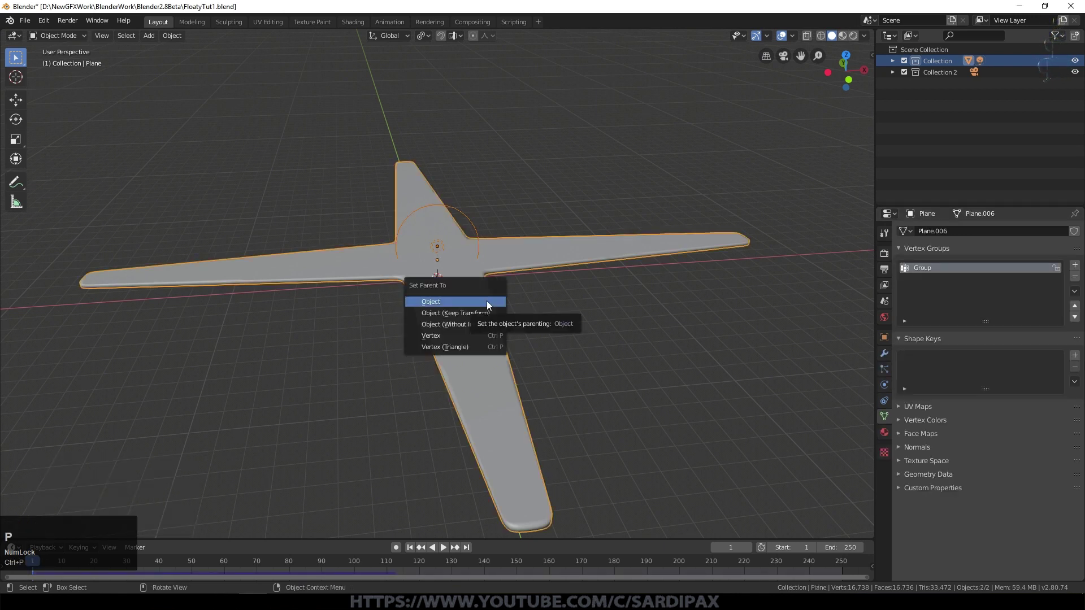
left_click(484, 313)
left_click(477, 334)
key("g")
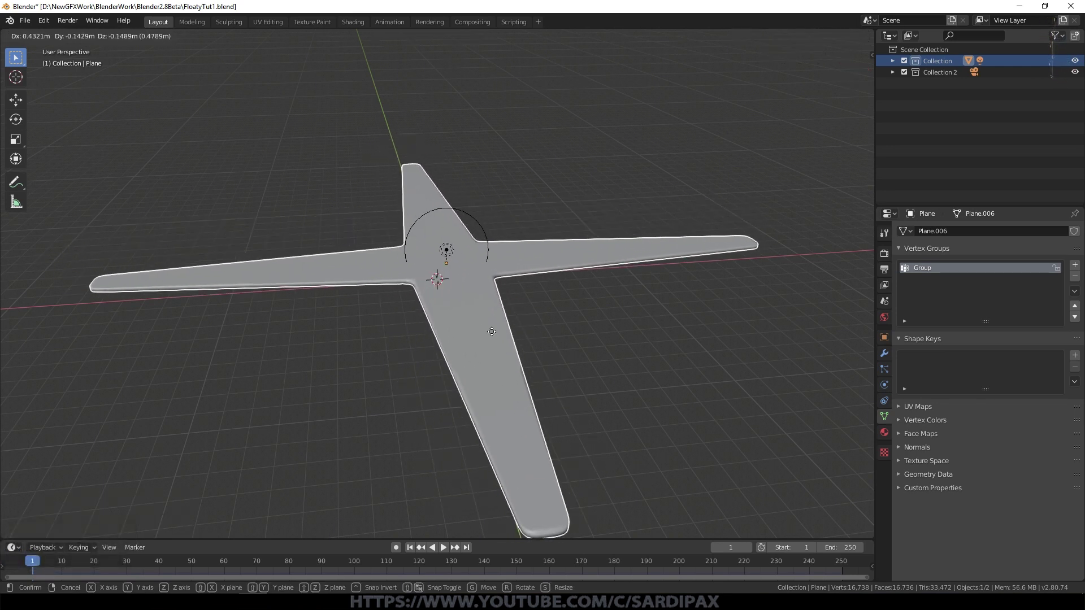
key("Escape")
Step: Switch to the Shading workspace and give the cross a new material named Creature1
key("KP_7")
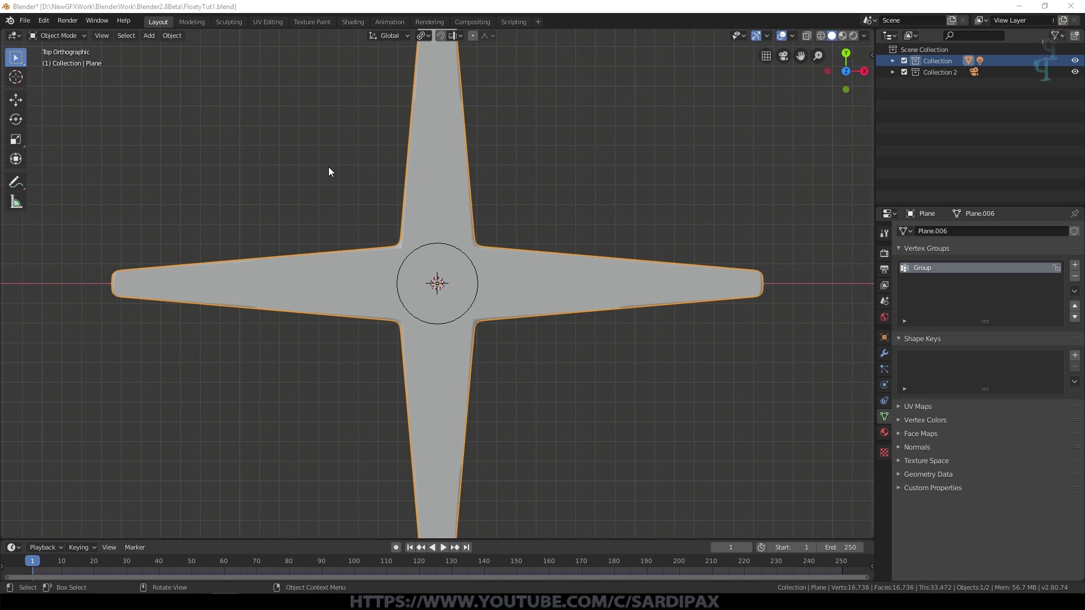
left_click(350, 24)
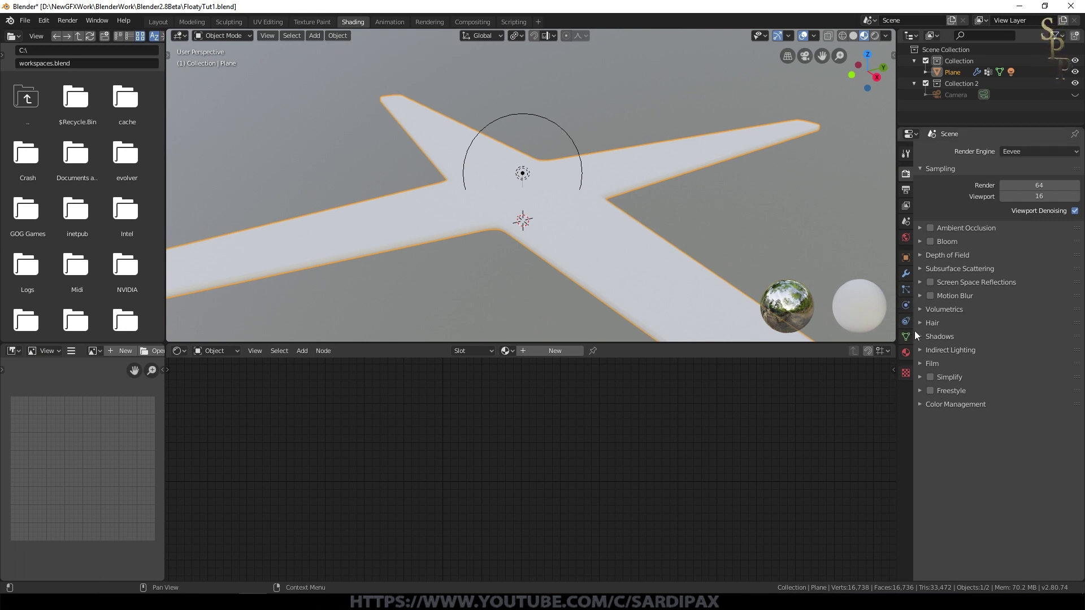
left_click(906, 352)
left_click(1004, 199)
left_click(970, 199)
type("Creature")
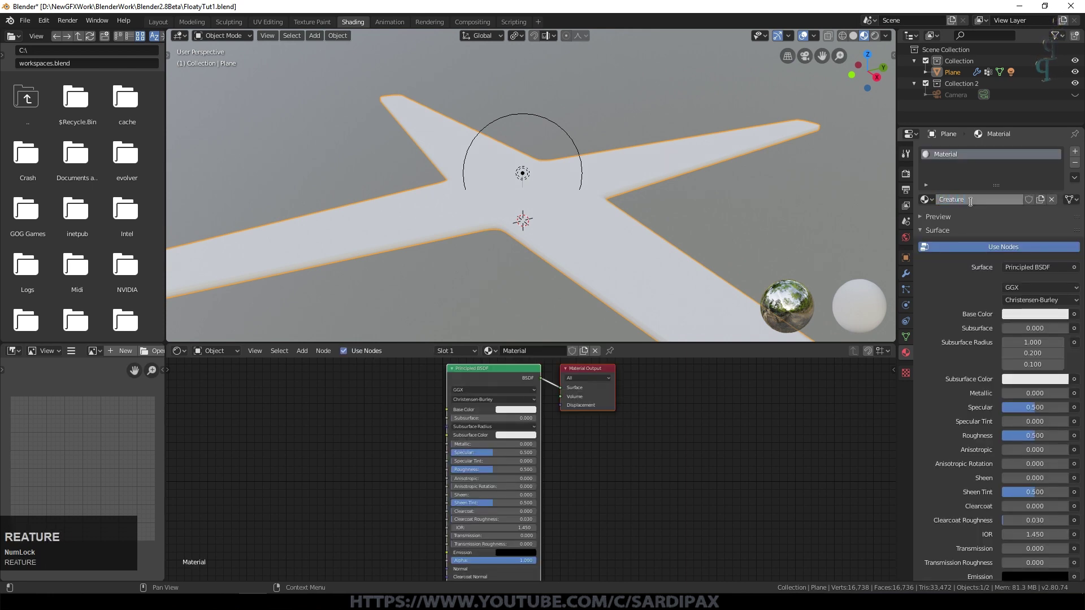
type("1")
key("KP_Enter")
Step: Delete the Principled BSDF node from the Creature1 material, keeping only the Material Output
scroll(735, 350, "down", 1)
left_click(496, 368)
key("Delete")
middle_click(503, 401, "shift")
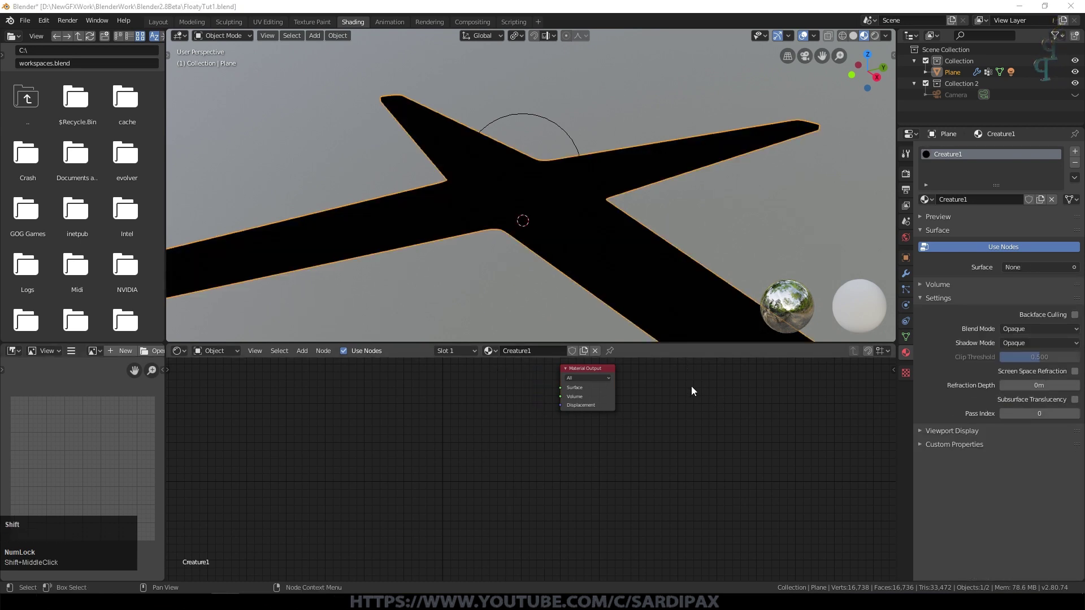
middle_click_drag(690, 386, 608, 450)
scroll(611, 420, "up", 2)
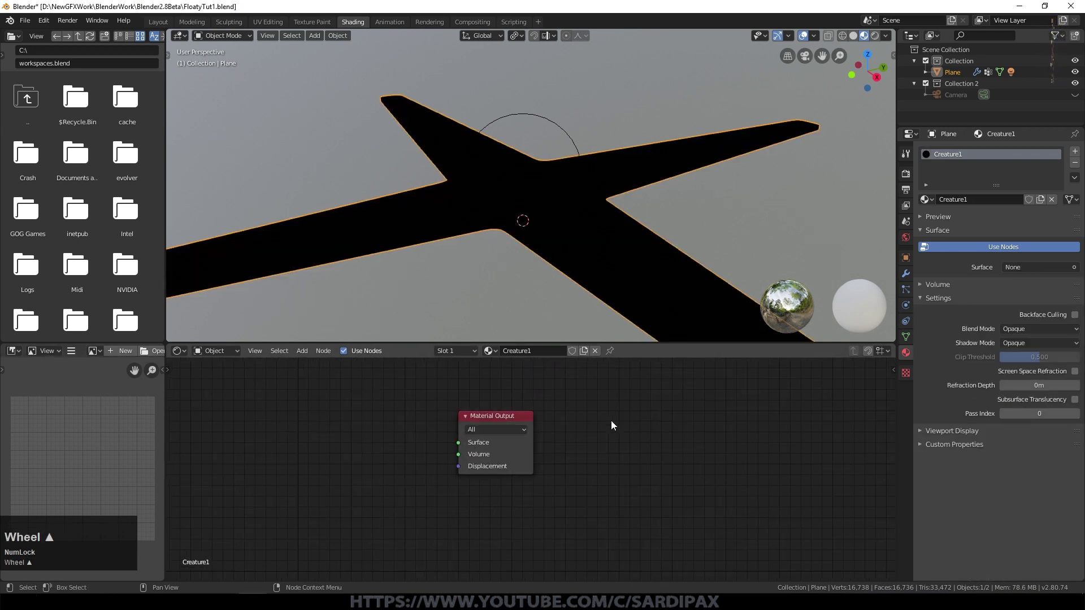
Step: Add an Emission shader and connect it to the Material Output's Surface input
left_click(303, 351)
mouse_move(320, 402)
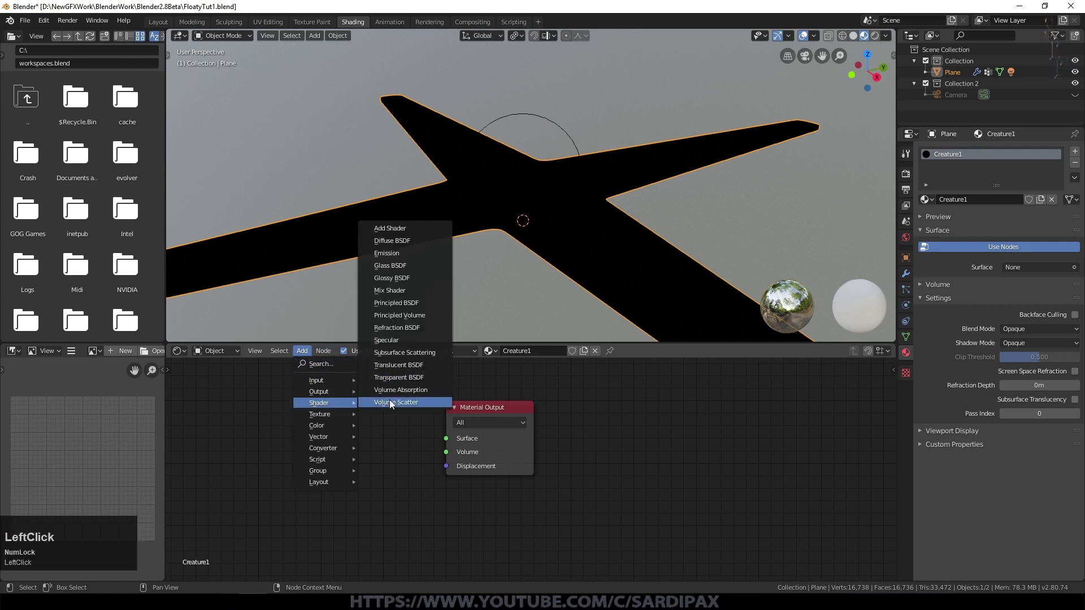
left_click(386, 254)
left_click(368, 423)
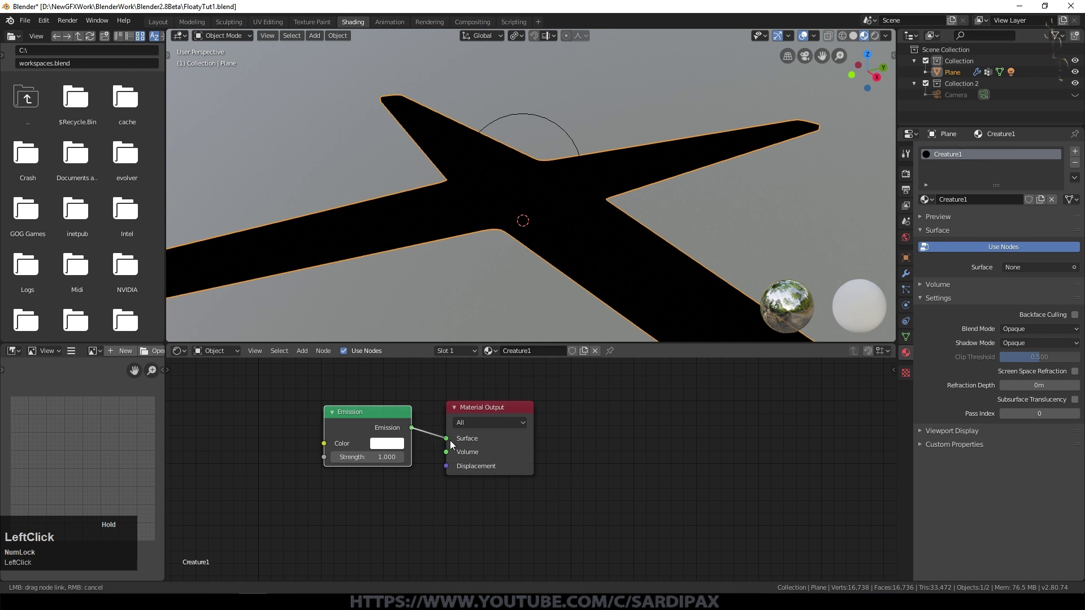
left_click_drag(450, 440, 447, 439)
middle_click_drag(447, 439, 696, 422)
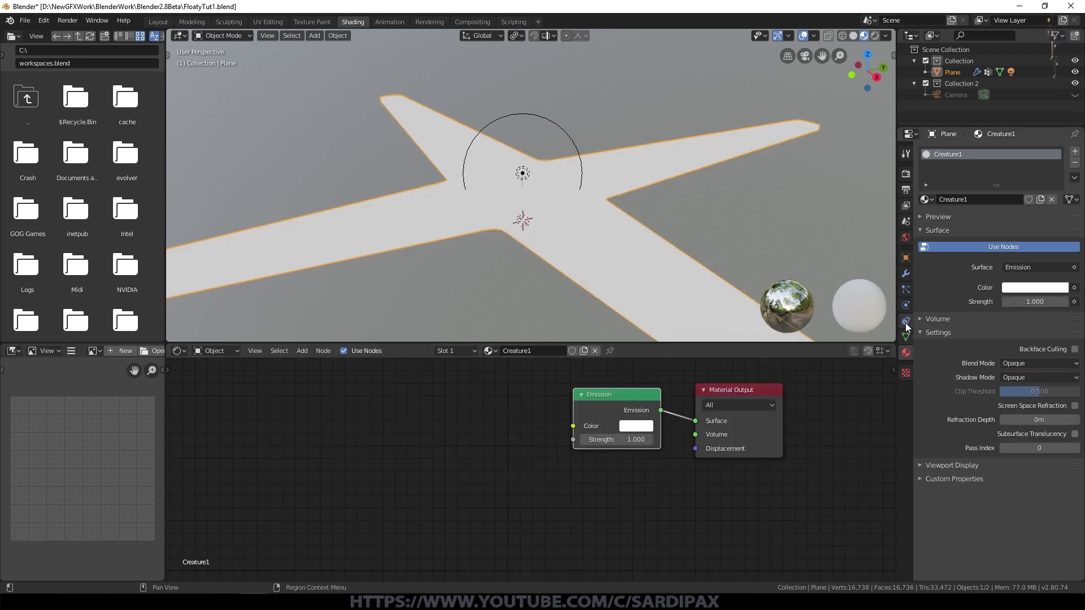
Step: Set the world background colour to black, switch the viewport to rendered shading, and return to the Creature1 material settings
left_click(906, 238)
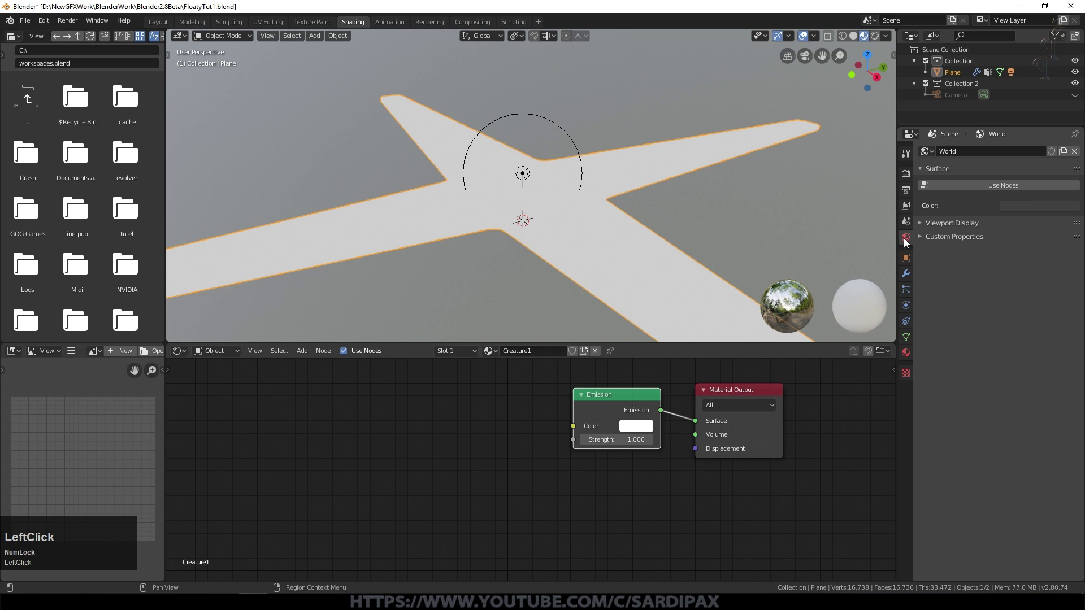
left_click(1026, 205)
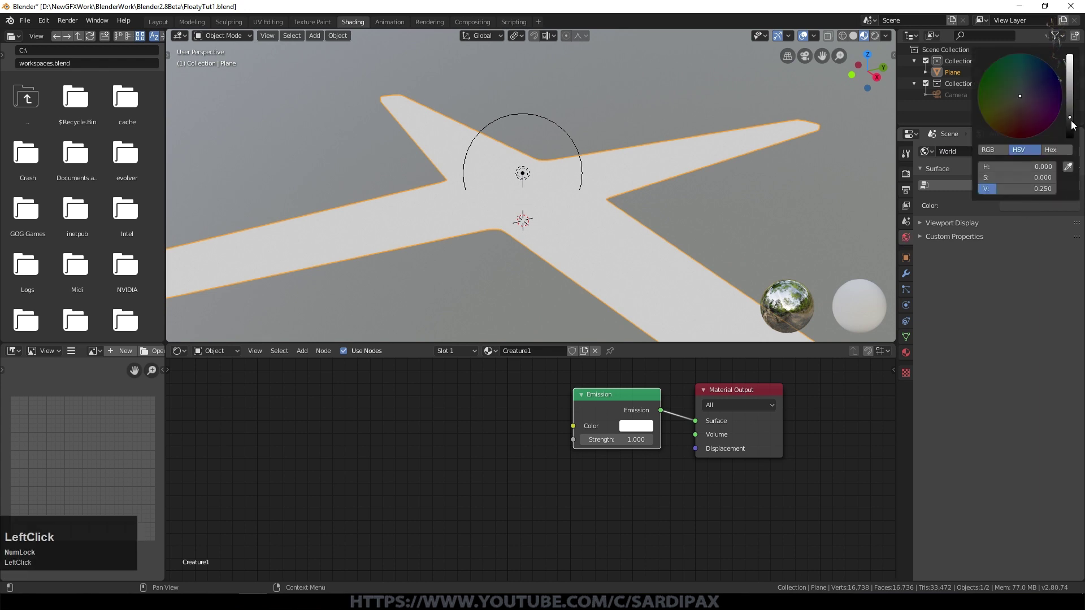
left_click_drag(1070, 59, 1069, 136)
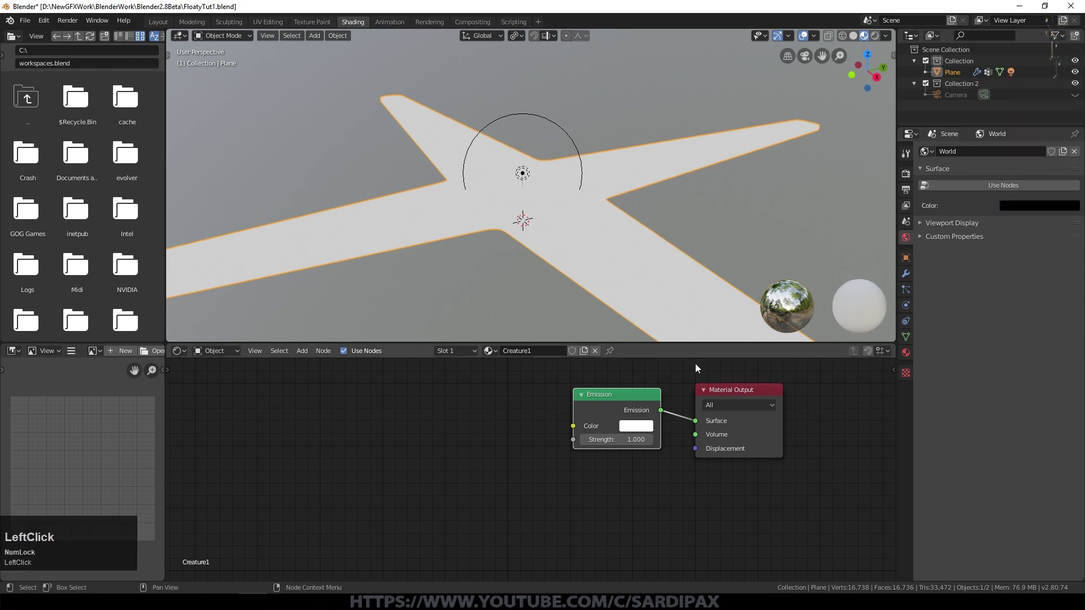
left_click(875, 35)
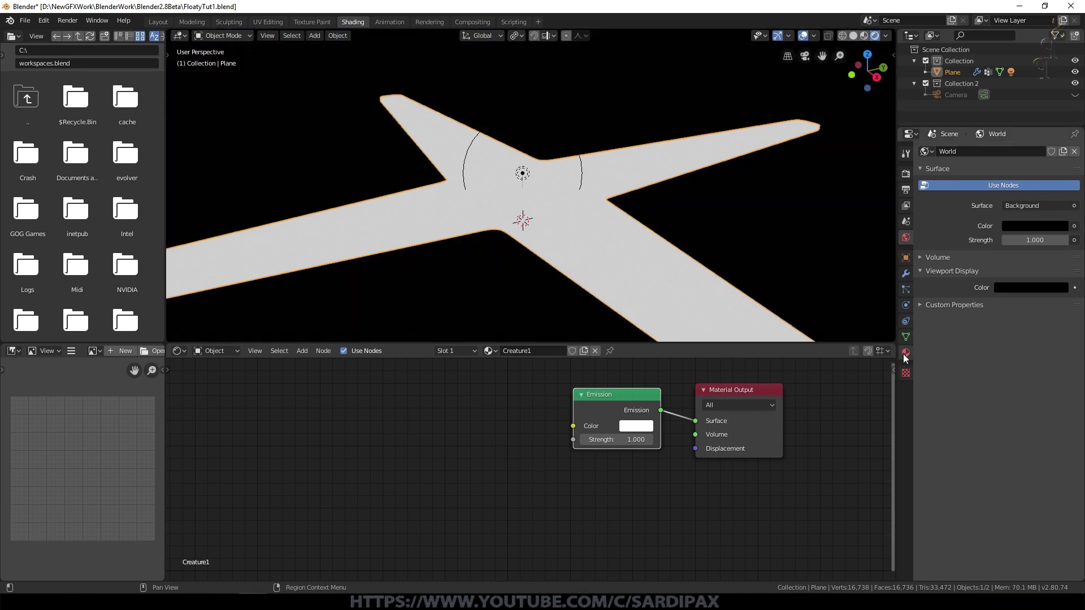
left_click(905, 354)
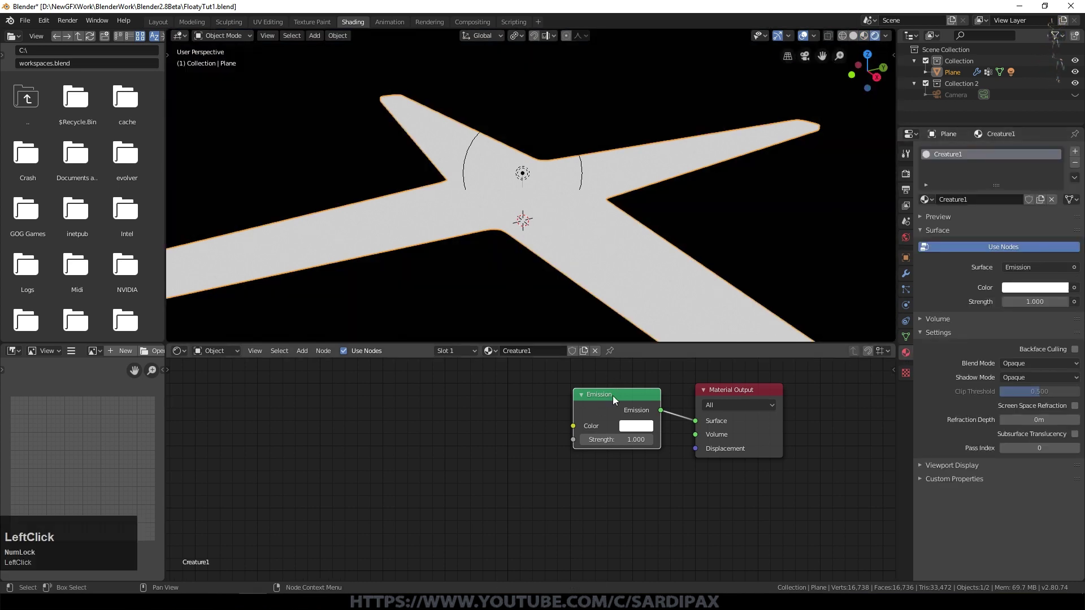
Step: Add a MixRGB node before the Emission shader and connect its colour output to the Emission Color
middle_click(211, 252, "shift")
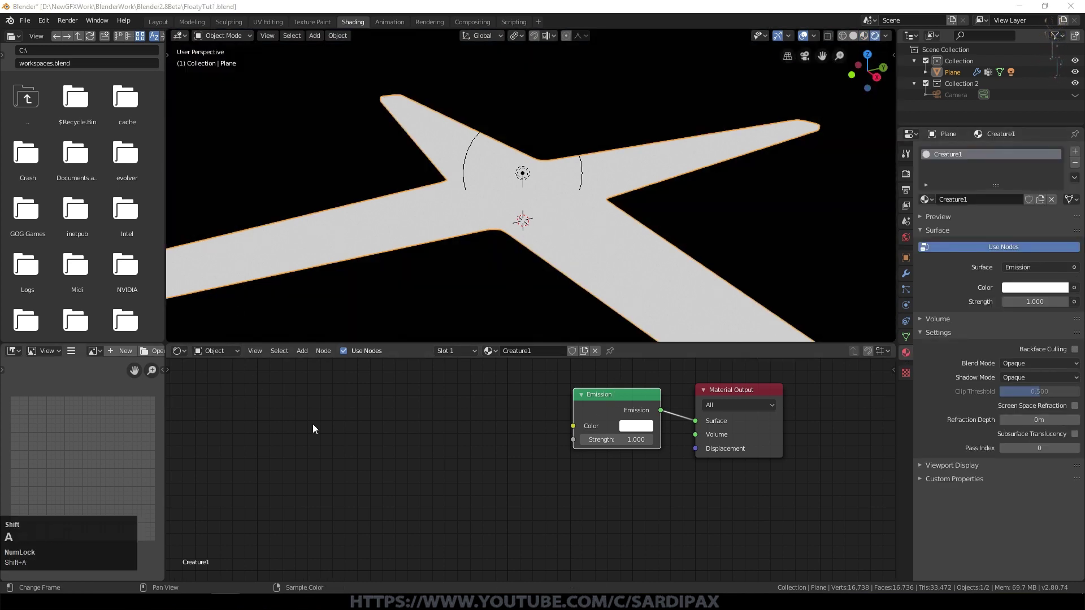
key("shift+a")
mouse_move(316, 429)
left_click(389, 487)
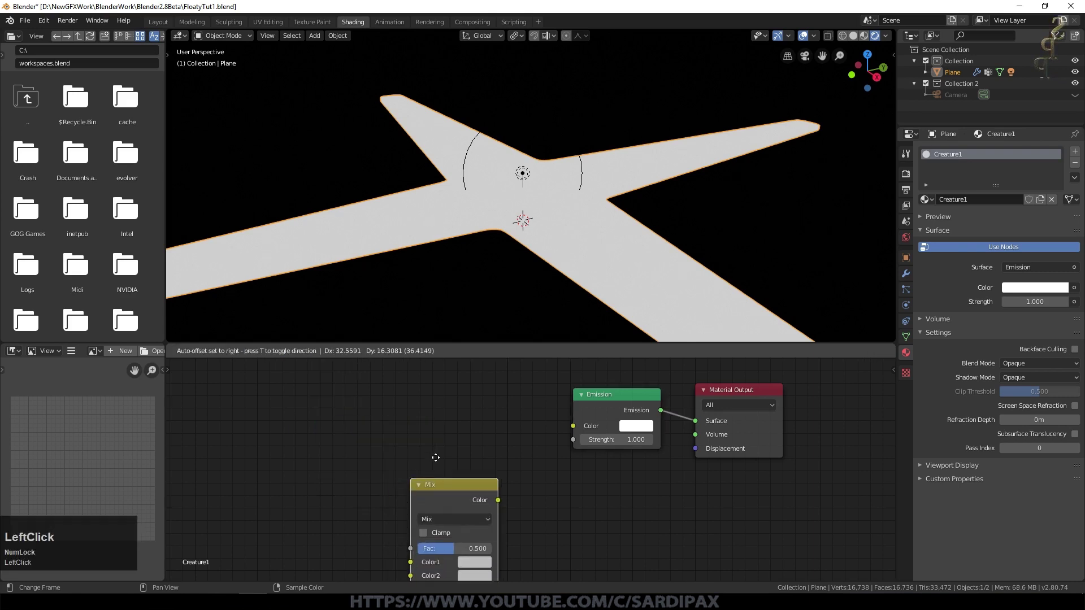
left_click(496, 430)
left_click_drag(585, 433, 575, 424)
Step: Set the Mix node's Color1 to a saturated yellow and Color2 to a saturated magenta
left_click(451, 458)
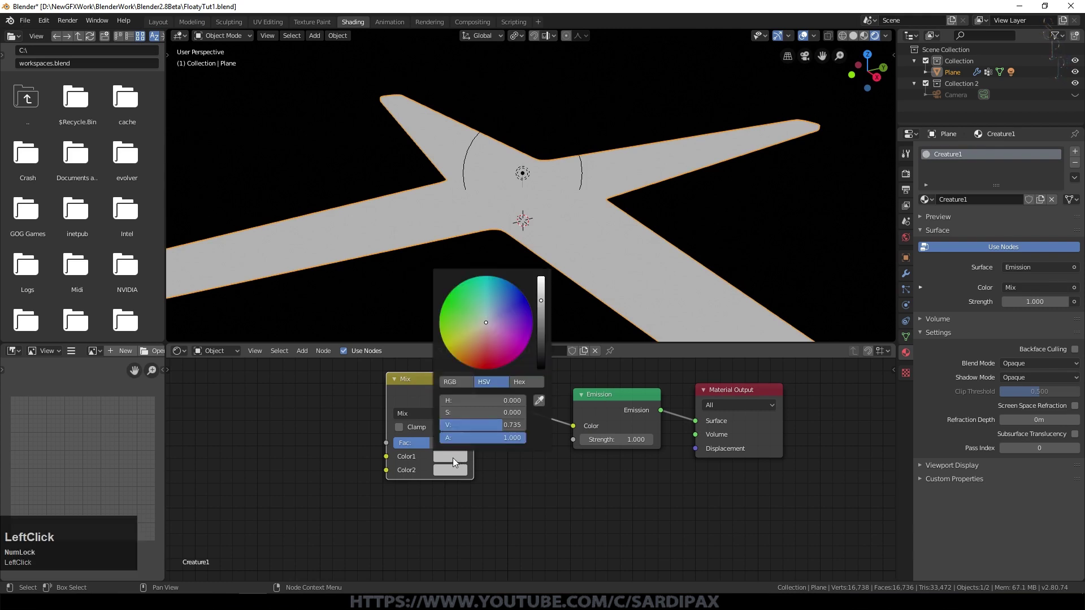
left_click_drag(491, 319, 465, 341)
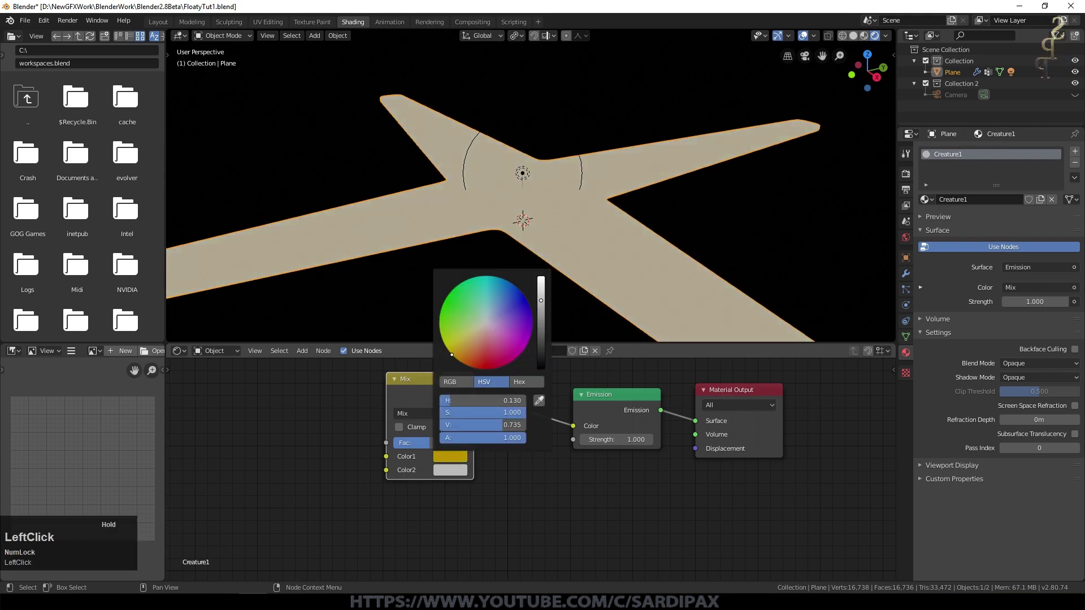
left_click(452, 470)
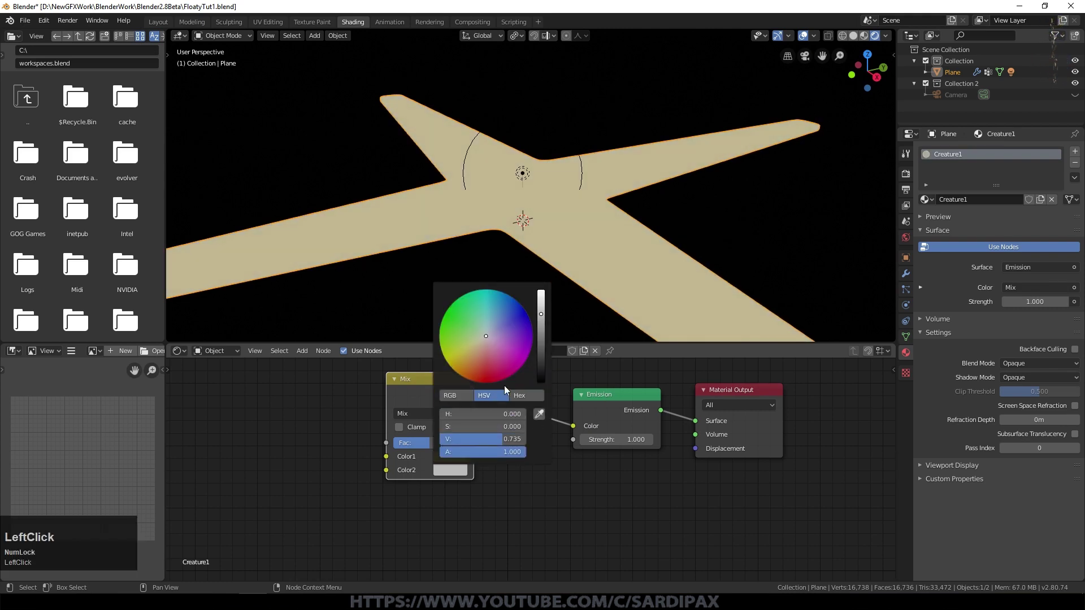
mouse_move(483, 341)
left_mouse_down()
mouse_move(450, 333)
mouse_move(518, 371)
left_mouse_up()
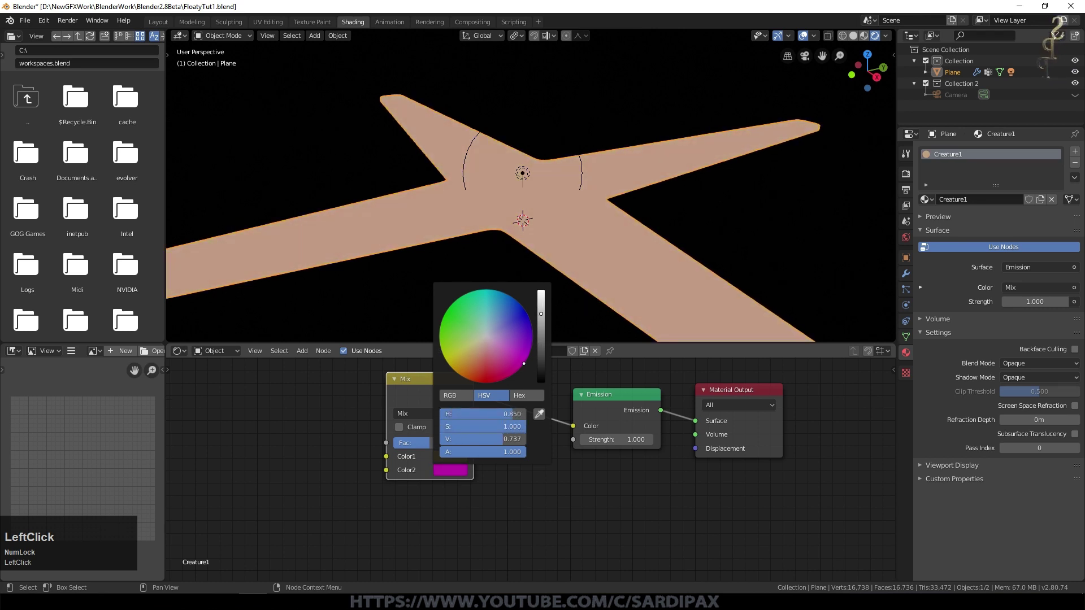
Step: Add a ColorRamp node before the Mix node and connect its colour output to the Mix factor
middle_click_drag(317, 452, 522, 457)
left_click(303, 350)
mouse_move(341, 448)
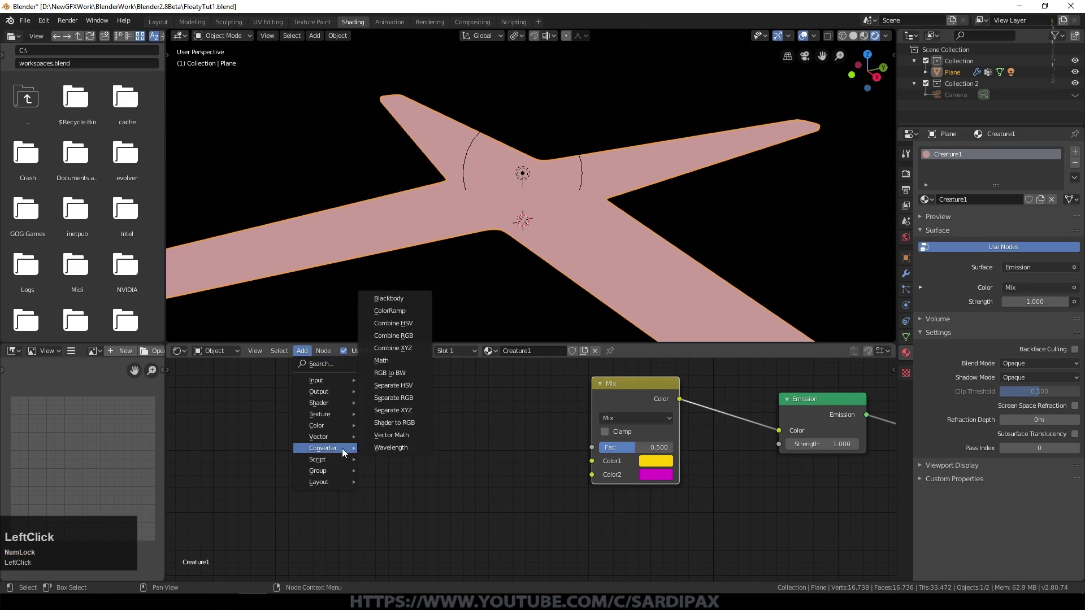
left_click(394, 311)
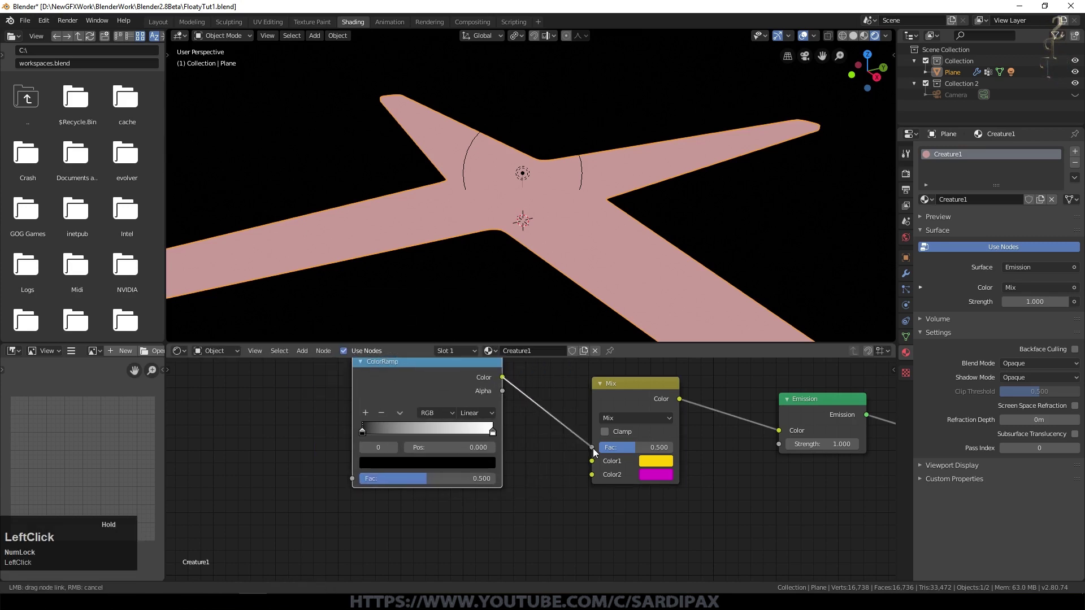
left_click_drag(592, 448, 592, 449)
Step: Set the ColorRamp interpolation to Ease, with the black stop at about 0.055 and the white stop at about 0.295
left_click(622, 439)
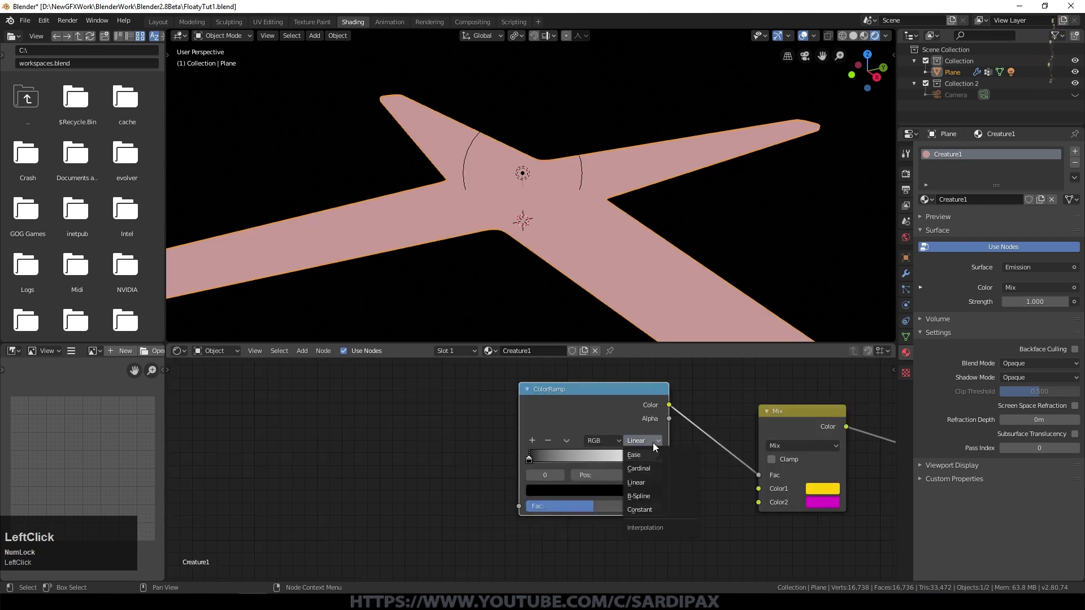
left_click(643, 450)
left_click_drag(531, 459, 541, 457)
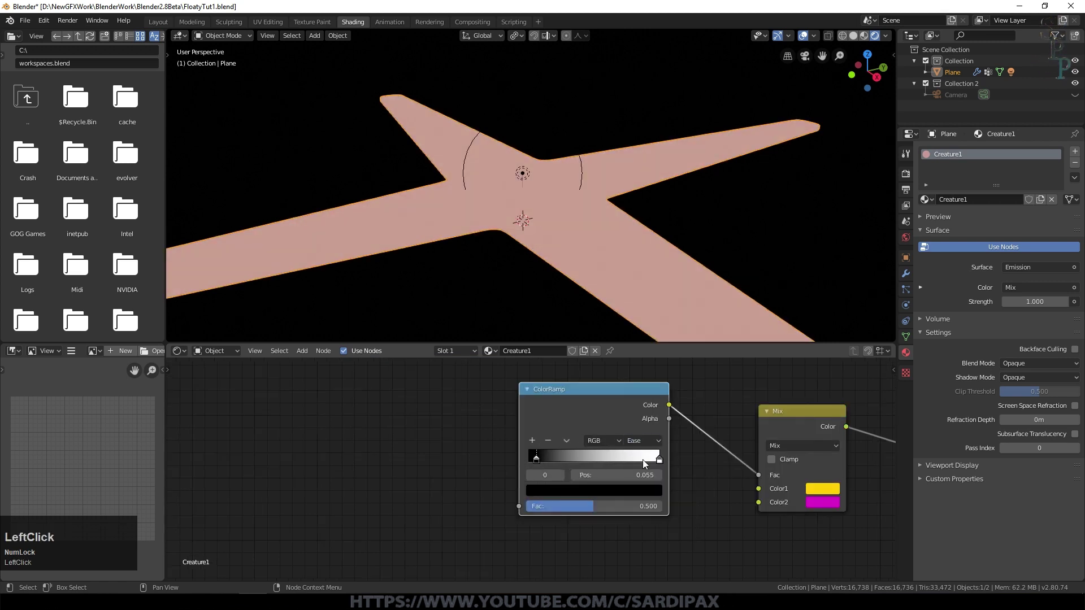
left_click_drag(658, 462, 564, 458)
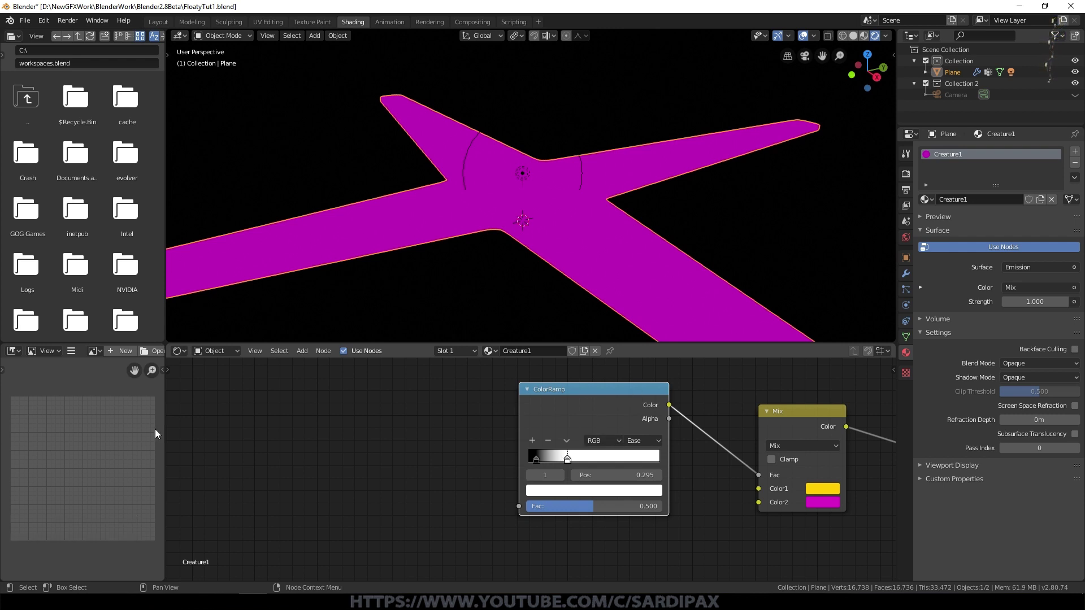
Step: Enlarge the node editor, add a Voronoi Texture before the ColorRamp, and connect its Fac output to the ramp's Fac input
middle_click_drag(514, 452, 542, 436)
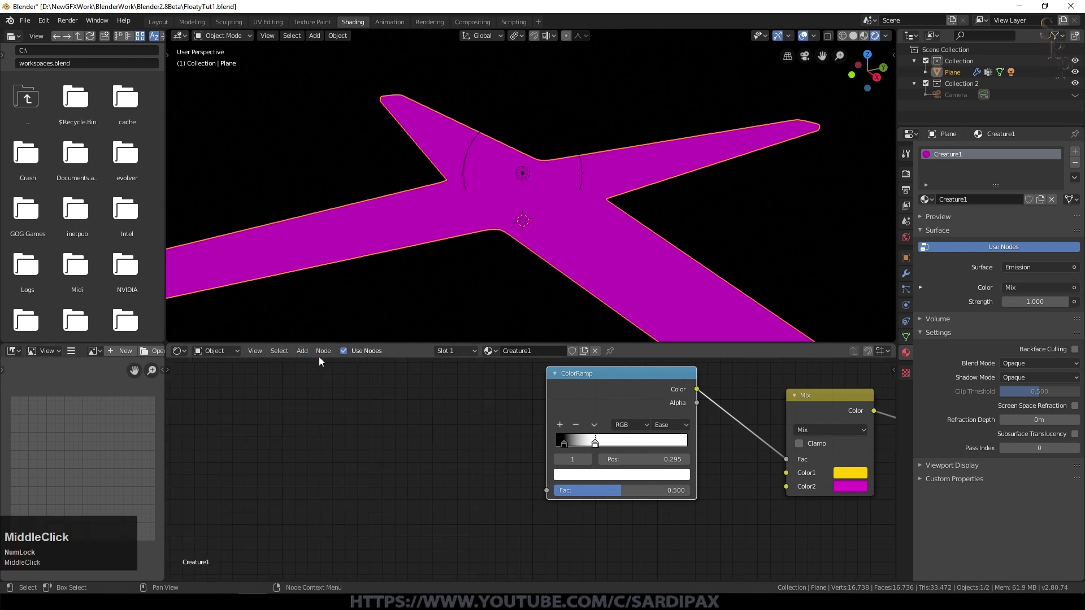
left_click_drag(453, 343, 453, 241)
left_click(302, 250)
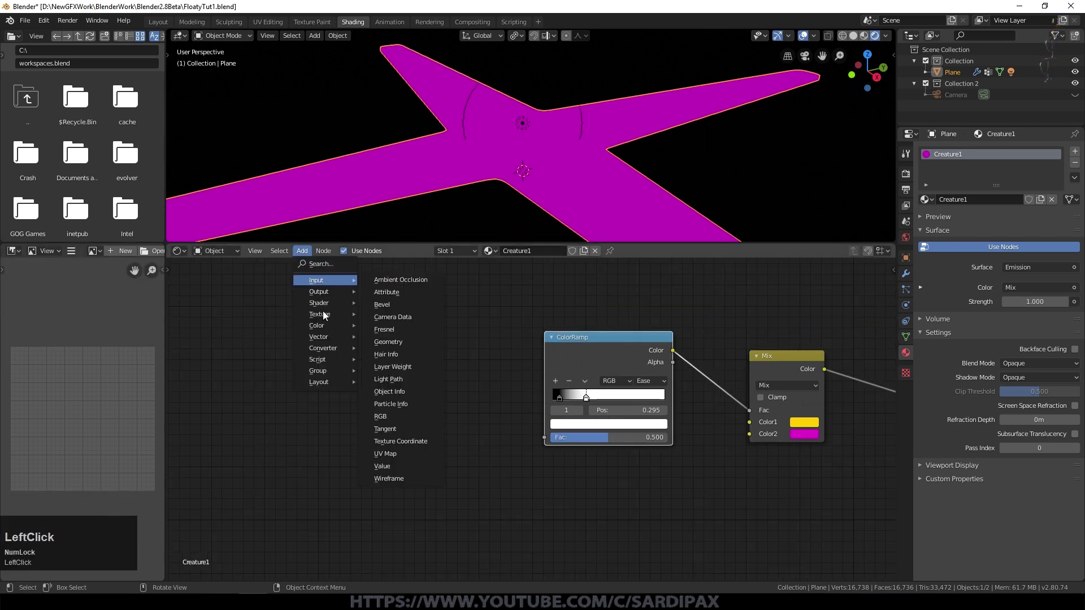
mouse_move(324, 316)
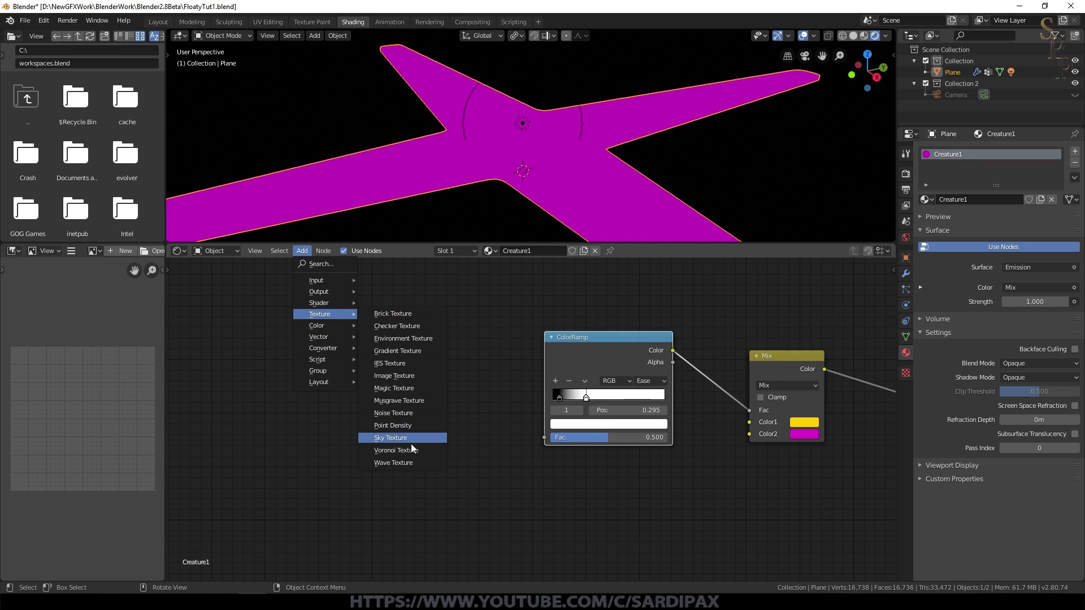
left_click(395, 450)
left_click(327, 391)
left_click_drag(394, 417, 543, 435)
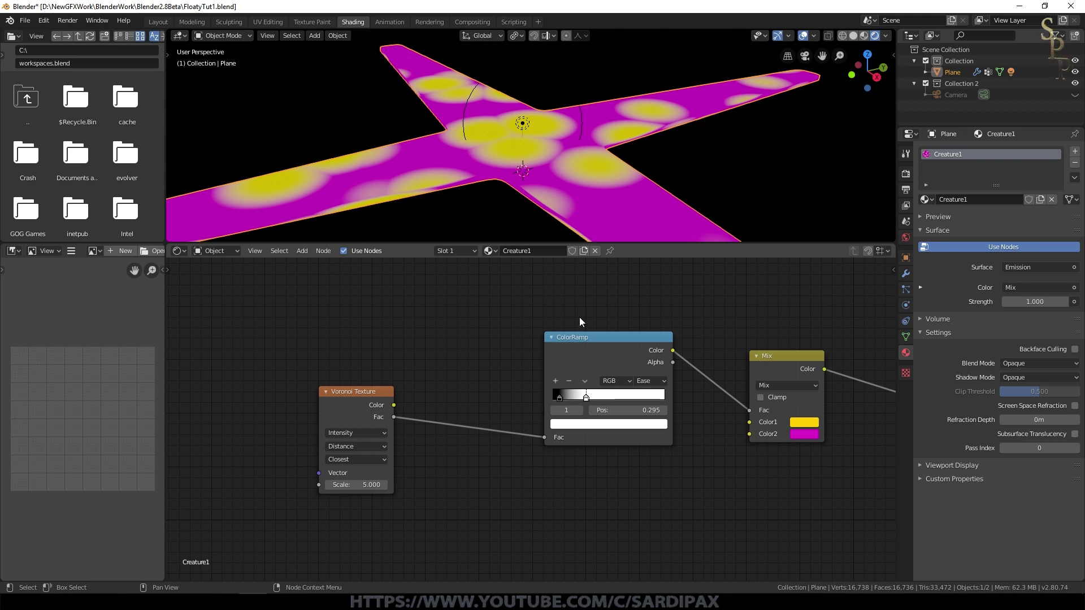
Step: Increase the Voronoi texture's scale for smaller spots, and try moving the cross to check how the pattern follows
left_click_drag(355, 485, 432, 485)
scroll(542, 372, "down", 3)
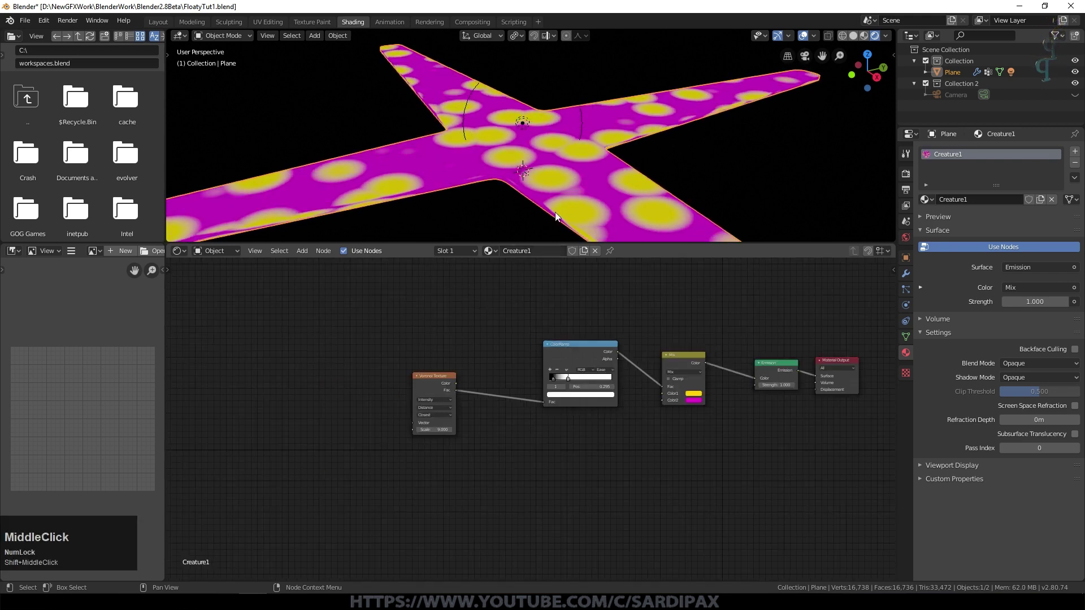
key("g")
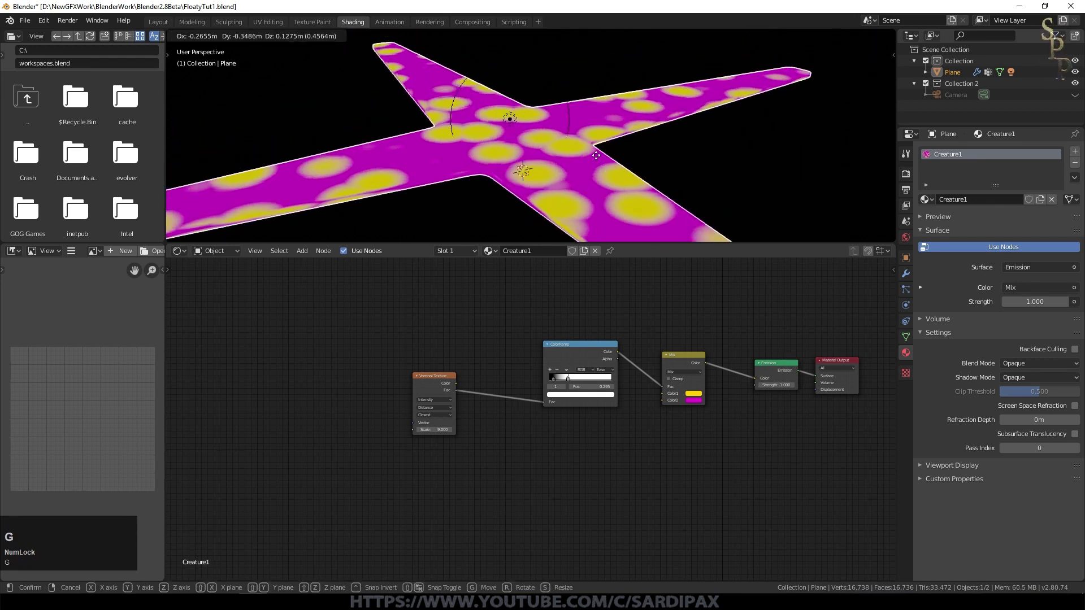
key("Escape")
Step: Add a Texture Coordinate node in front of the Voronoi Texture
scroll(425, 331, "up", 1)
left_click(302, 250)
mouse_move(332, 283)
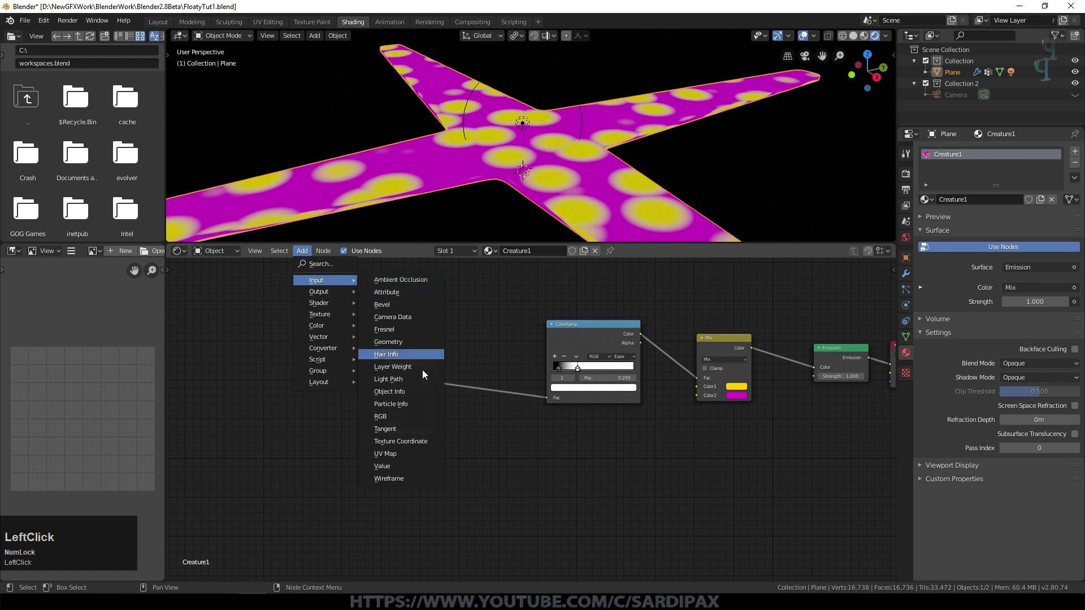
left_click(421, 444)
left_click(202, 305)
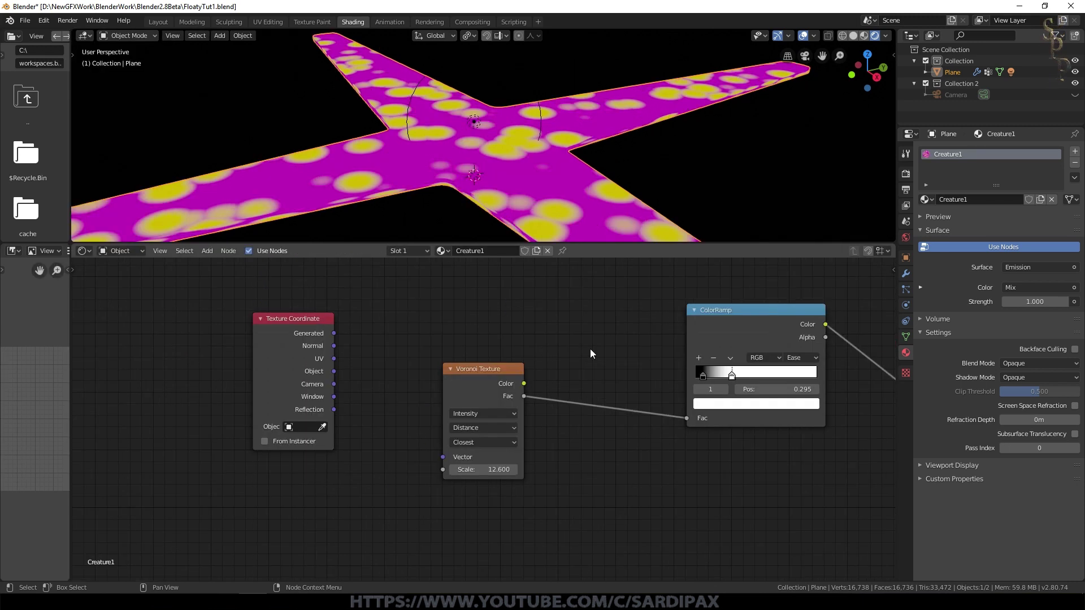
Step: Insert a MixRGB node between the Voronoi Texture and the ColorRamp, with the Voronoi's Fac output feeding Color2
left_click(208, 250)
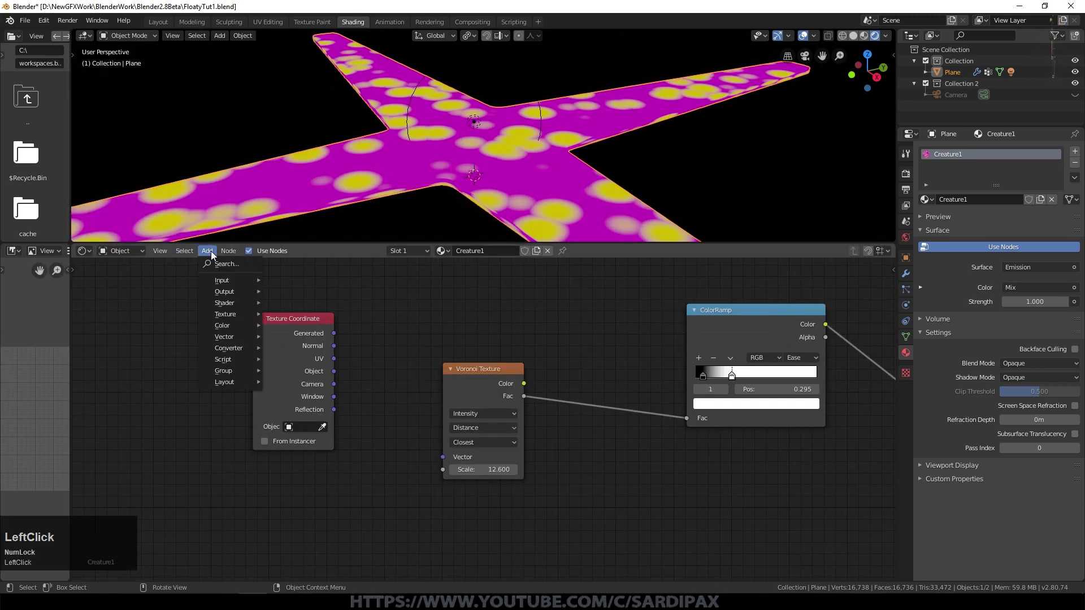
mouse_move(236, 326)
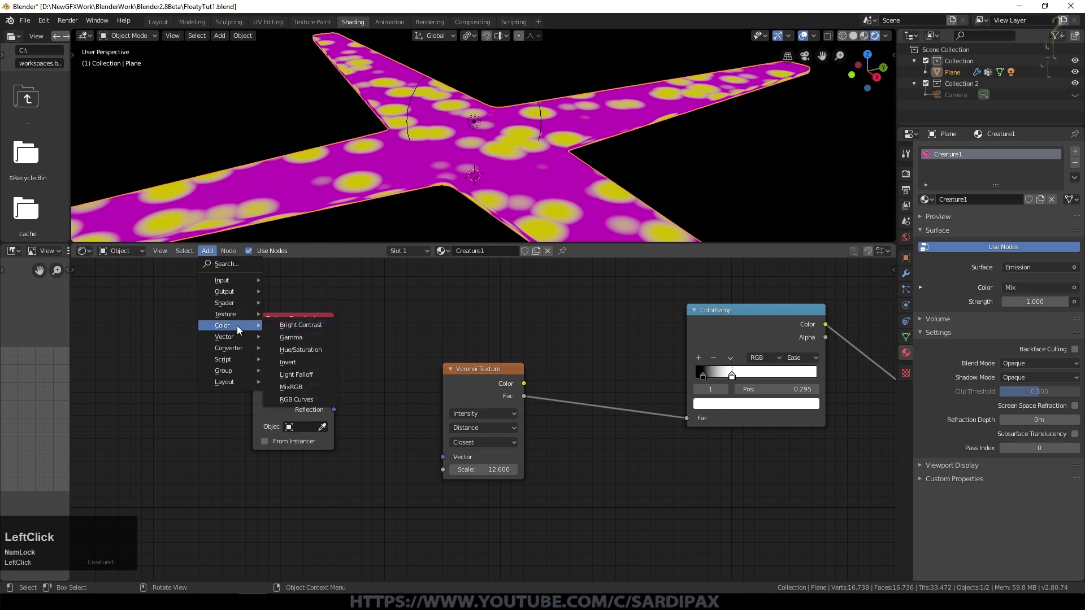
left_click(314, 382)
left_click(599, 322)
middle_click_drag(661, 411, 572, 378)
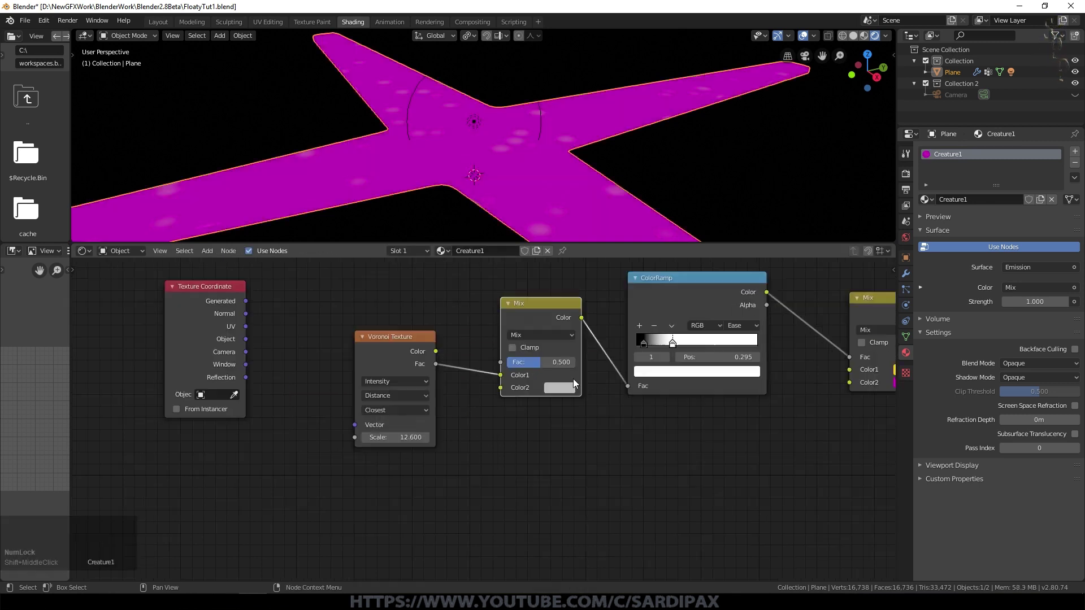
left_click_drag(412, 353, 408, 431)
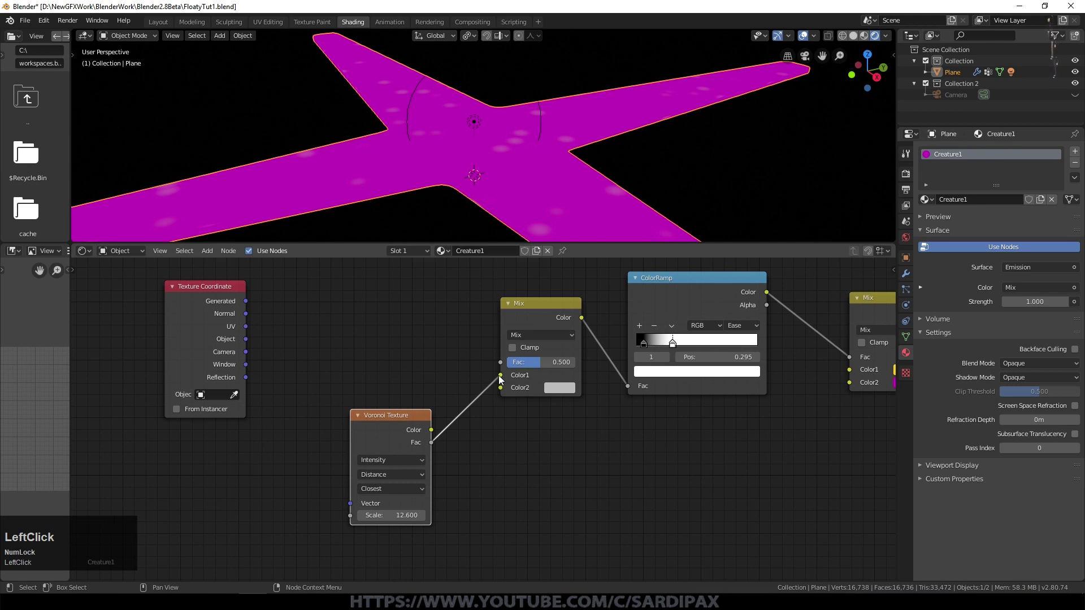
left_click_drag(500, 375, 502, 388)
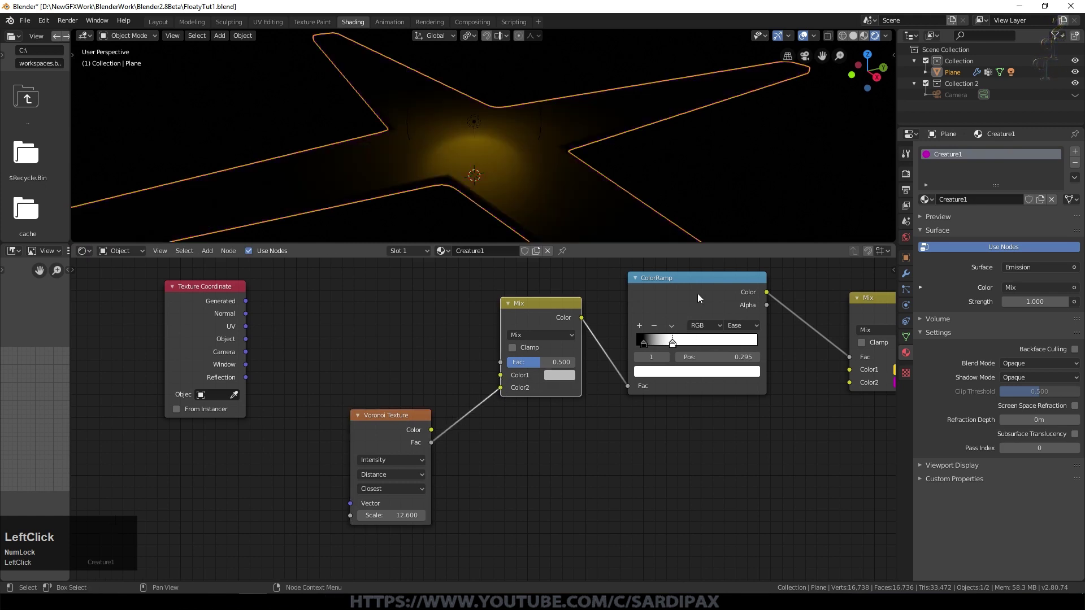
Step: Duplicate the ColorRamp and connect the copy's Color output to the new Mix node's Color1 input
key("shift+d")
left_click(459, 282)
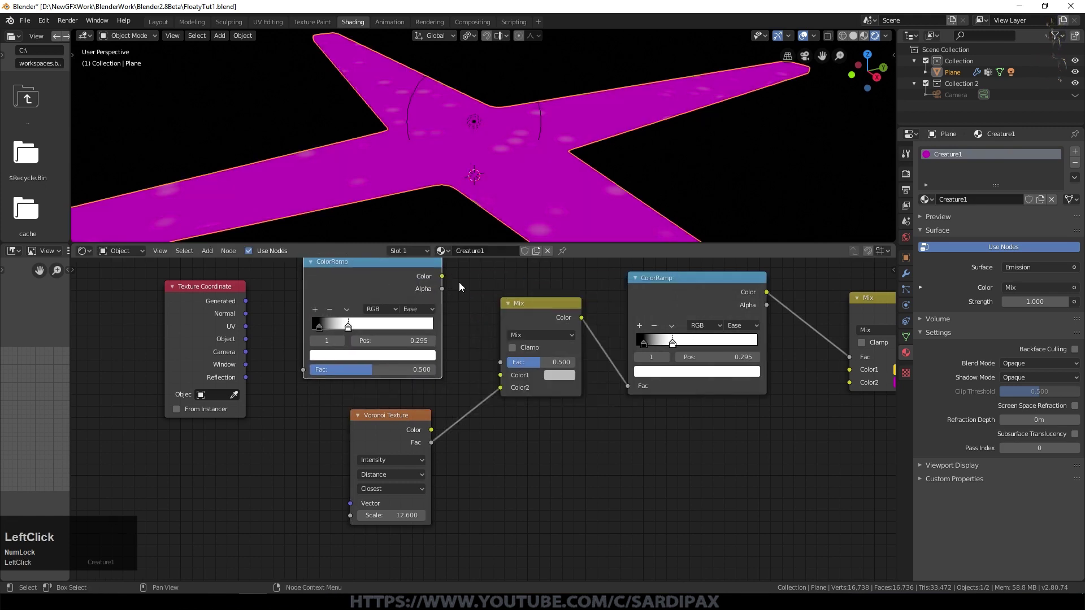
left_click_drag(442, 276, 499, 376)
Step: Set the duplicated ColorRamp's interpolation to B-Spline, with its black stop at about 0.382 and the white stop just beyond it
middle_click_drag(357, 322, 508, 343, "shift")
mouse_move(502, 348)
left_mouse_down()
mouse_move(535, 347)
mouse_move(509, 348)
left_mouse_up()
left_click(580, 333)
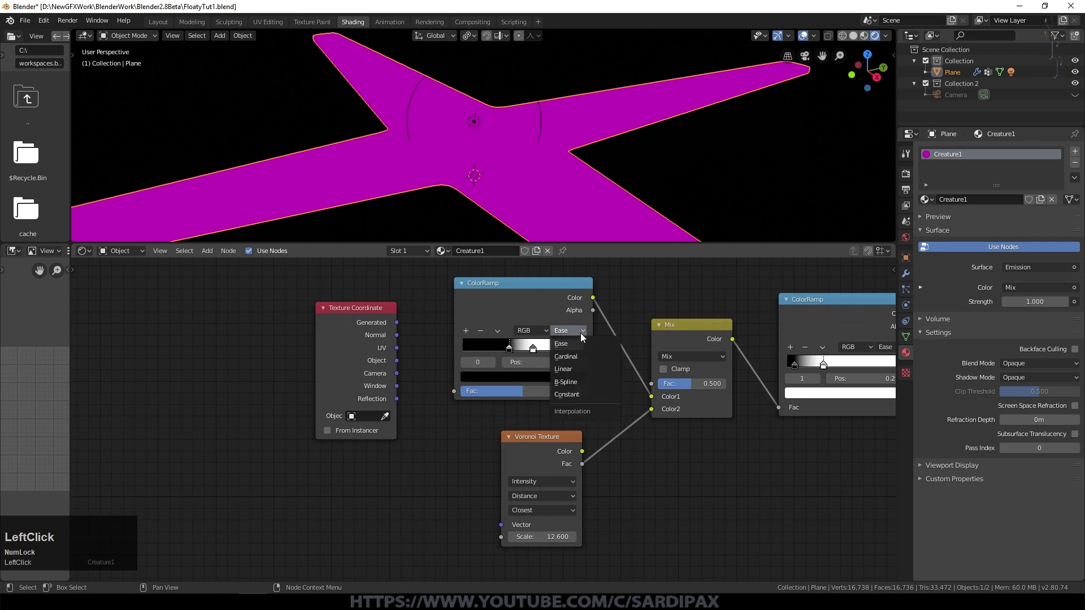
left_click(585, 382)
Step: Add a Noise Texture with scale 14.9, driven by the Texture Coordinate's UV output, and connect its Fac to the duplicated ColorRamp
left_click_drag(347, 314, 144, 342)
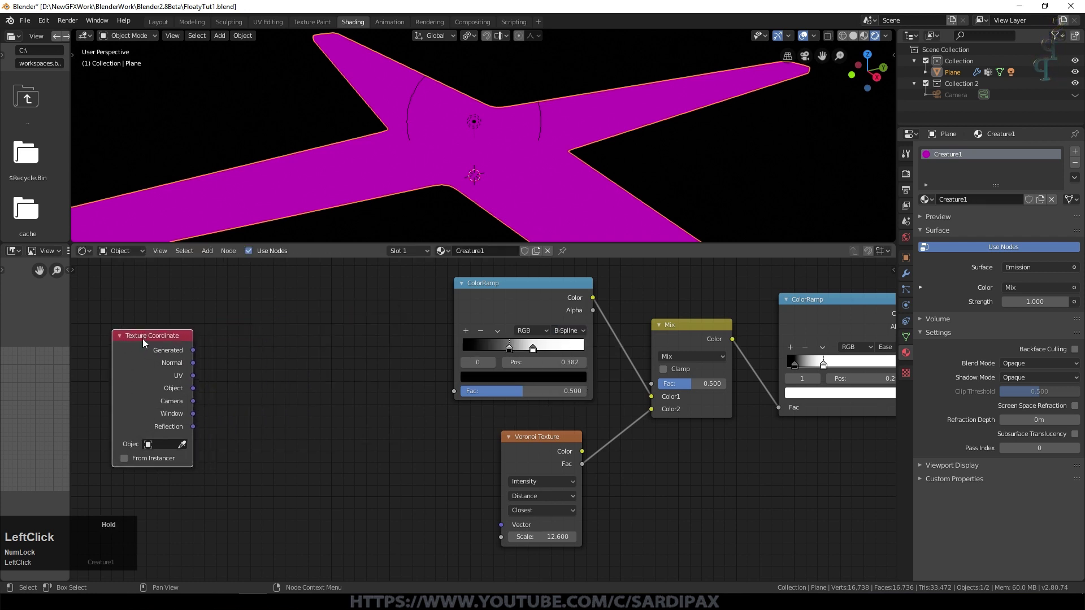
left_click(207, 251)
mouse_move(226, 314)
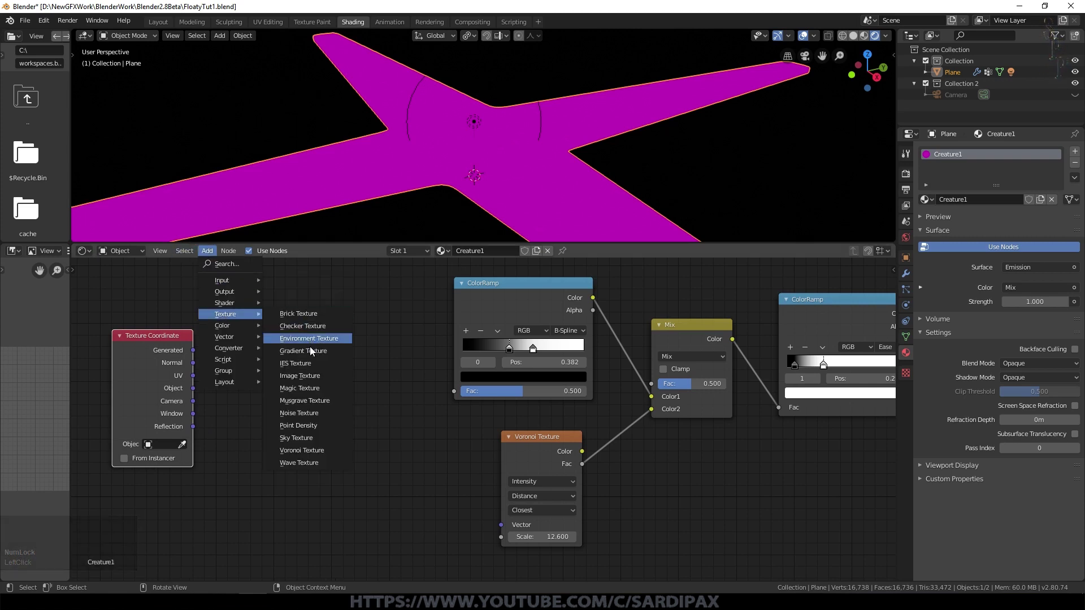
left_click(310, 409)
left_click(318, 329)
left_click_drag(386, 345, 455, 394)
left_click_drag(193, 375, 406, 376)
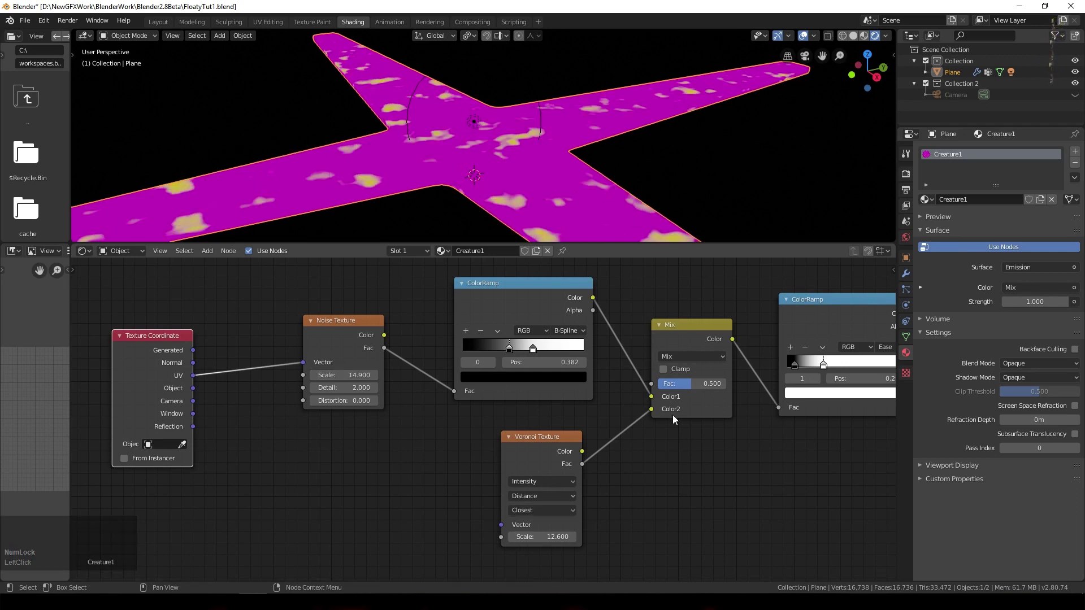
Step: Set the blend mode of the Mix node combining noise and Voronoi to Multiply and check the pattern on the cross
left_click(698, 357)
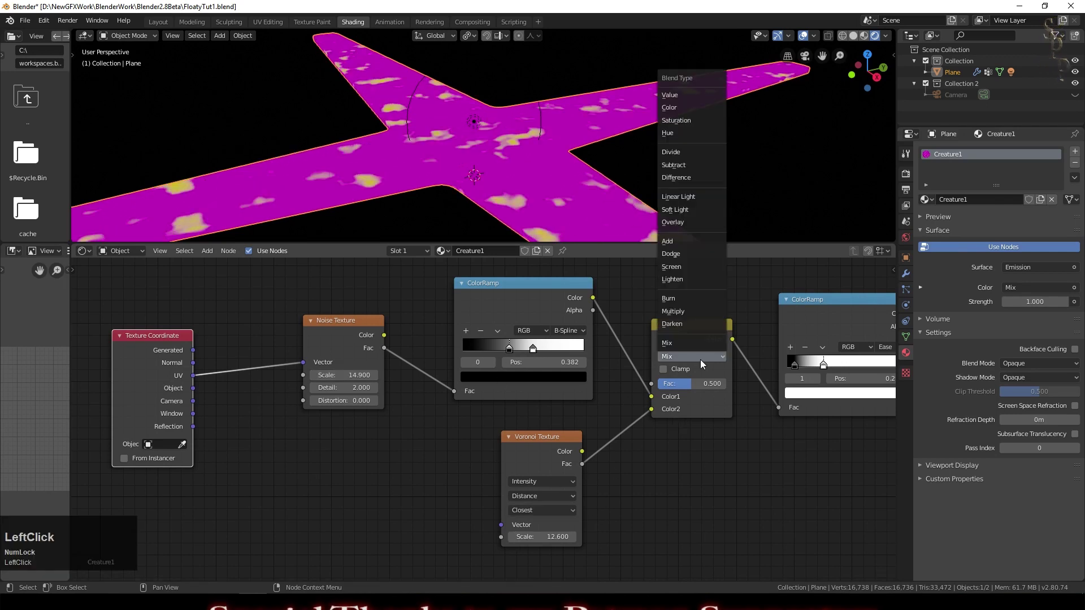
left_click(690, 310)
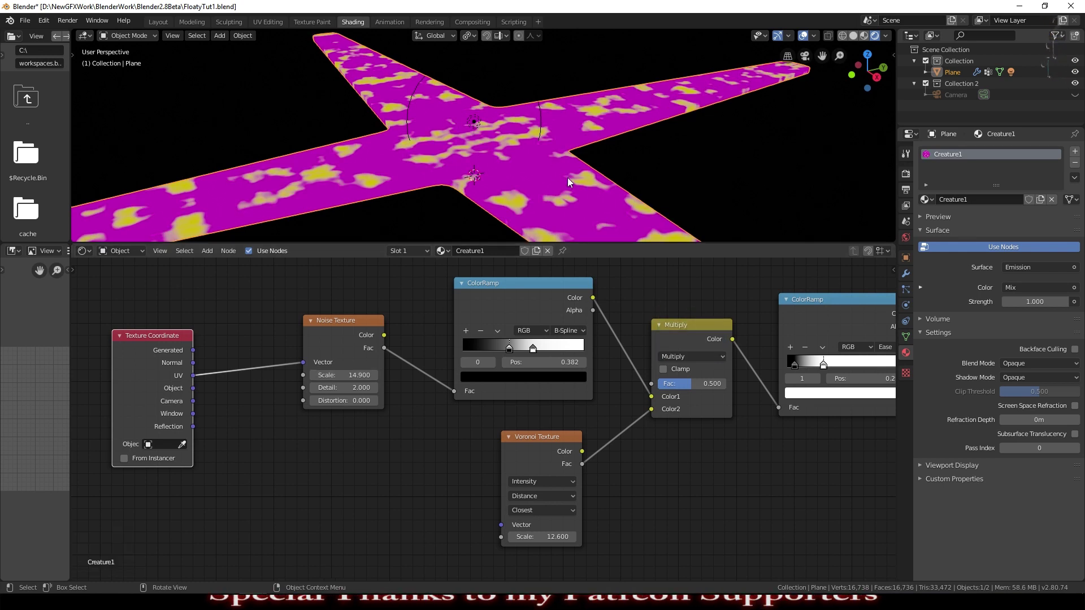
middle_click_drag(567, 178, 574, 222)
scroll(565, 218, "down", 4)
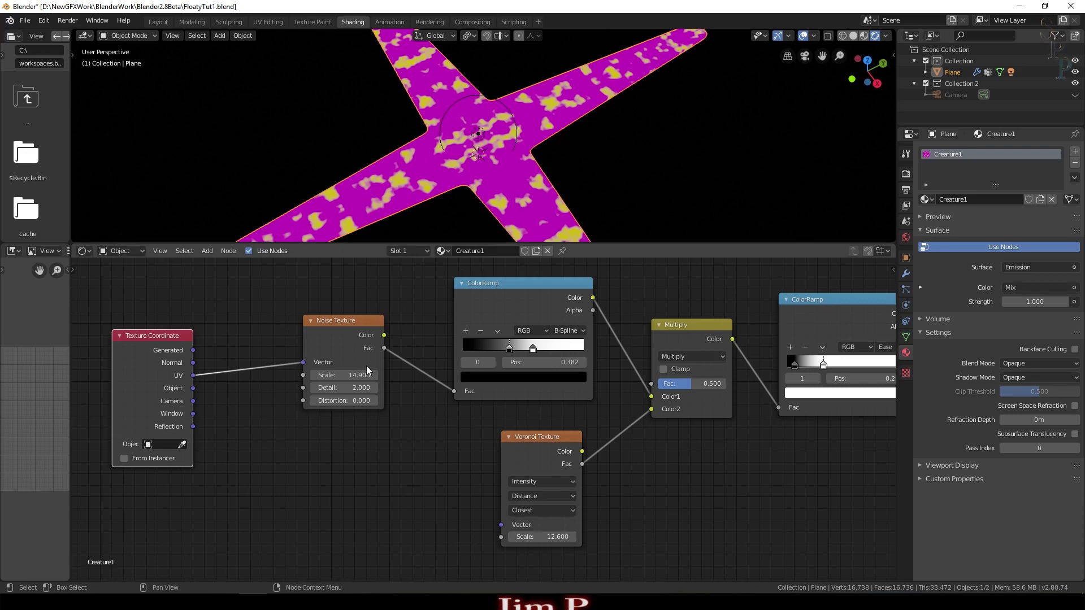
Step: Tune the pattern with noise scale 6.8, Voronoi scale 32.7, Multiply factor 0.383 and the noise ramp's black stop at 0.423
left_click_drag(345, 375, 294, 375)
left_click_drag(542, 536, 606, 537)
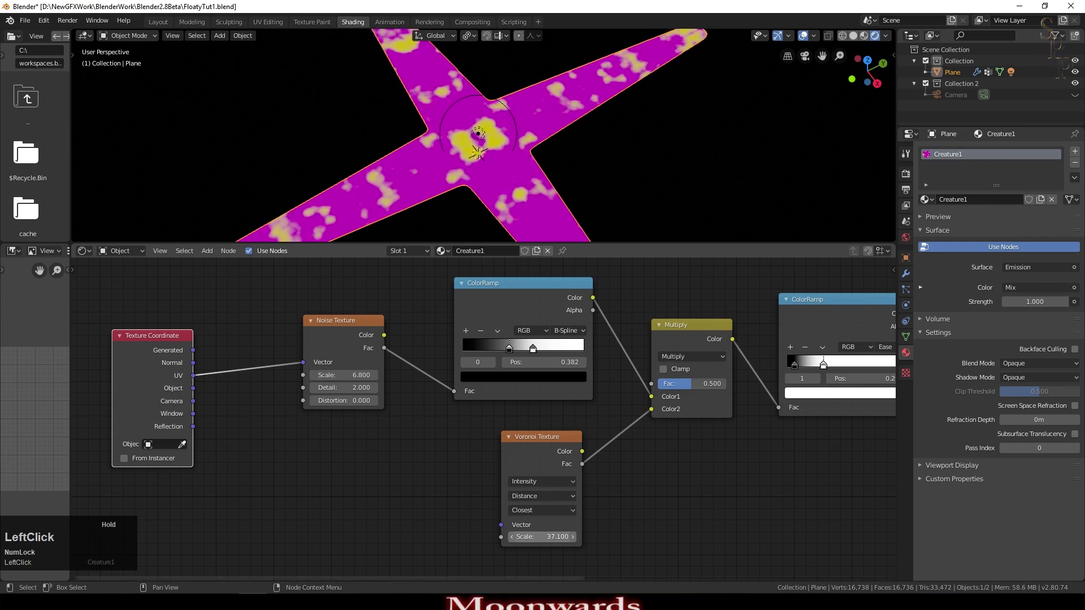
mouse_move(690, 382)
left_mouse_down()
mouse_move(658, 381)
mouse_move(726, 383)
mouse_move(658, 383)
mouse_move(726, 384)
mouse_move(683, 384)
left_mouse_up()
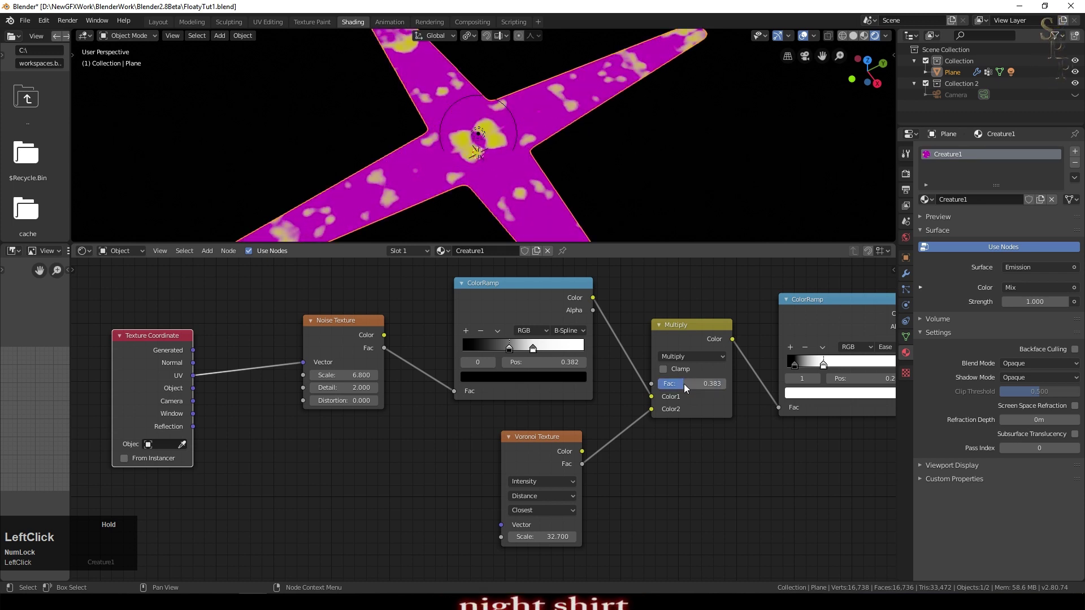
scroll(685, 187, "down", 3)
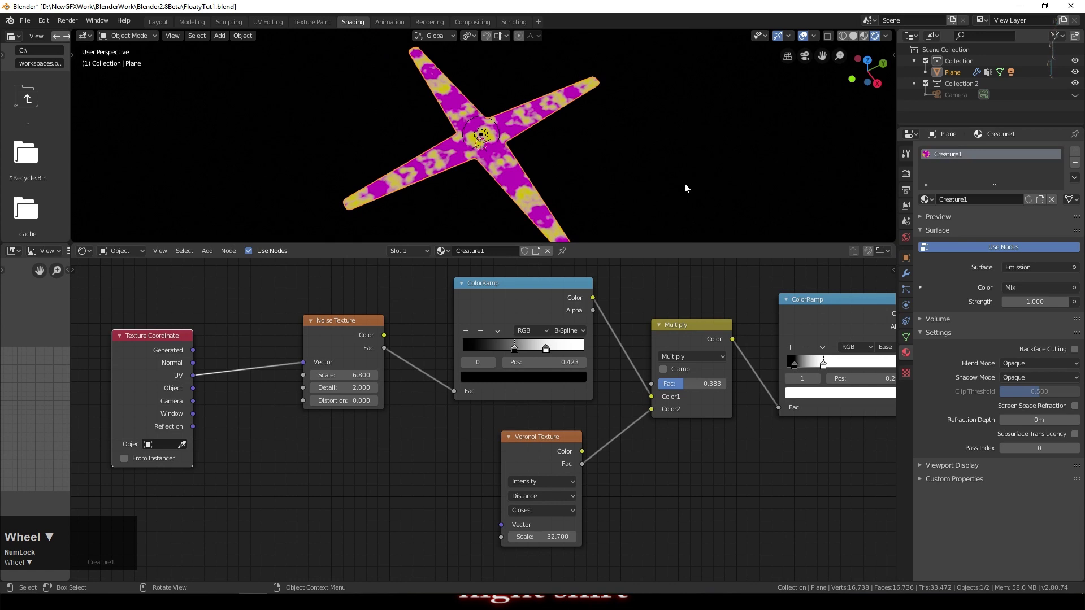
scroll(665, 451, "down", 2)
Step: Add a Gradient Texture and connect its Fac output to the Fac input of the yellow-magenta Mix node
middle_click_drag(665, 451, 607, 424, "shift")
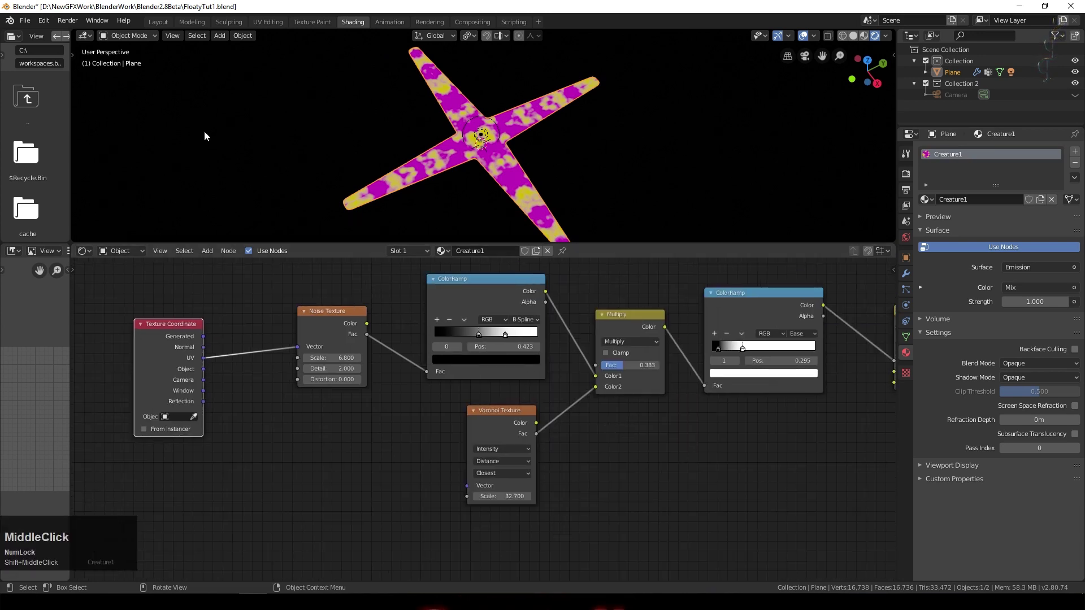
left_click(208, 250)
mouse_move(233, 314)
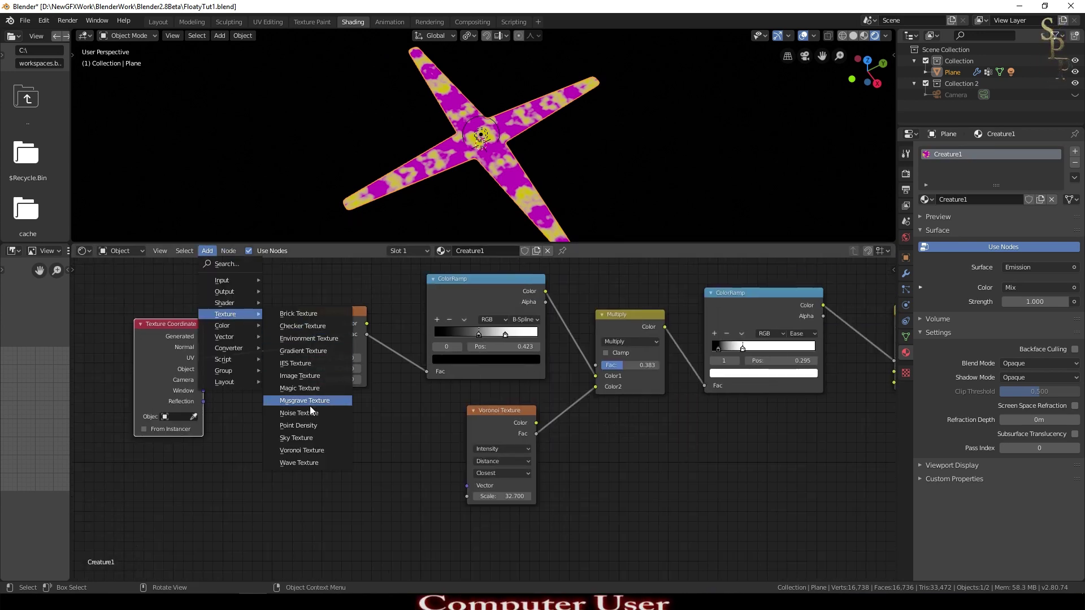
left_click(299, 351)
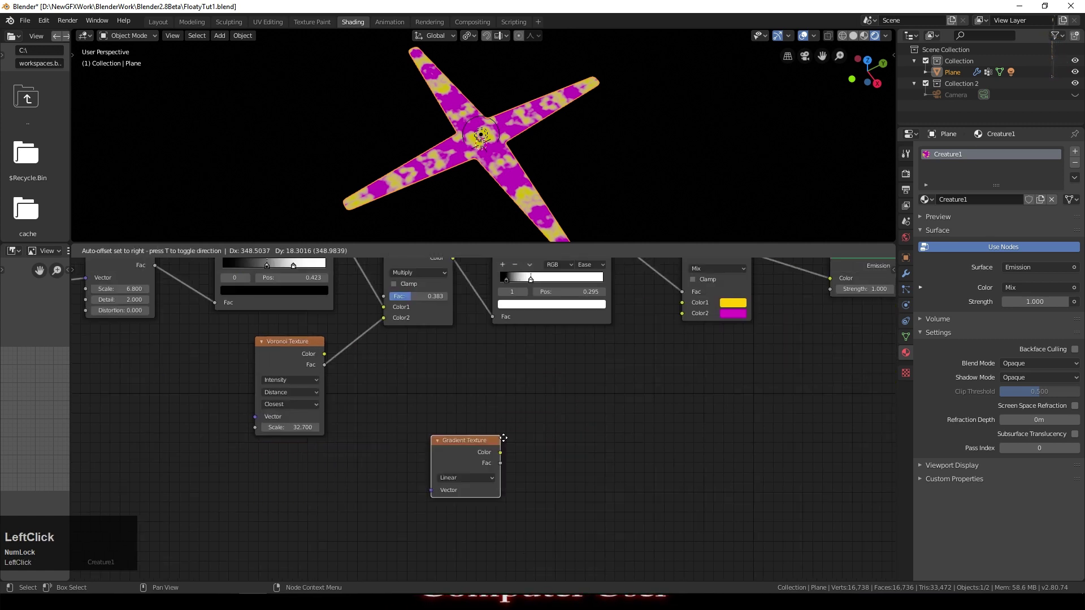
left_click(585, 373)
middle_click_drag(685, 387, 551, 484)
left_click_drag(510, 489, 605, 379)
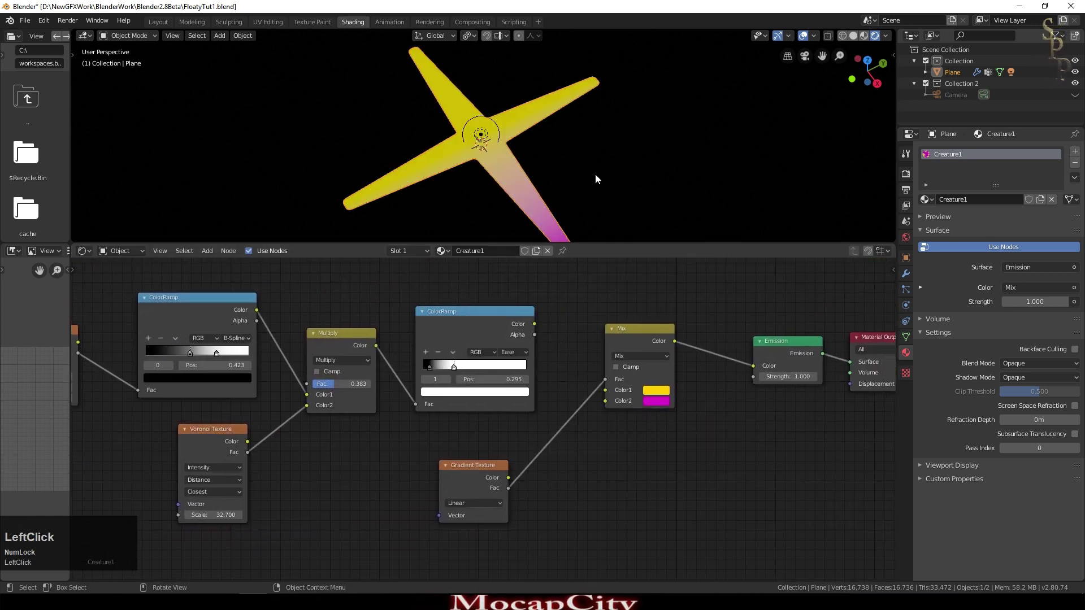
key("KP_7")
scroll(632, 142, "down", 2)
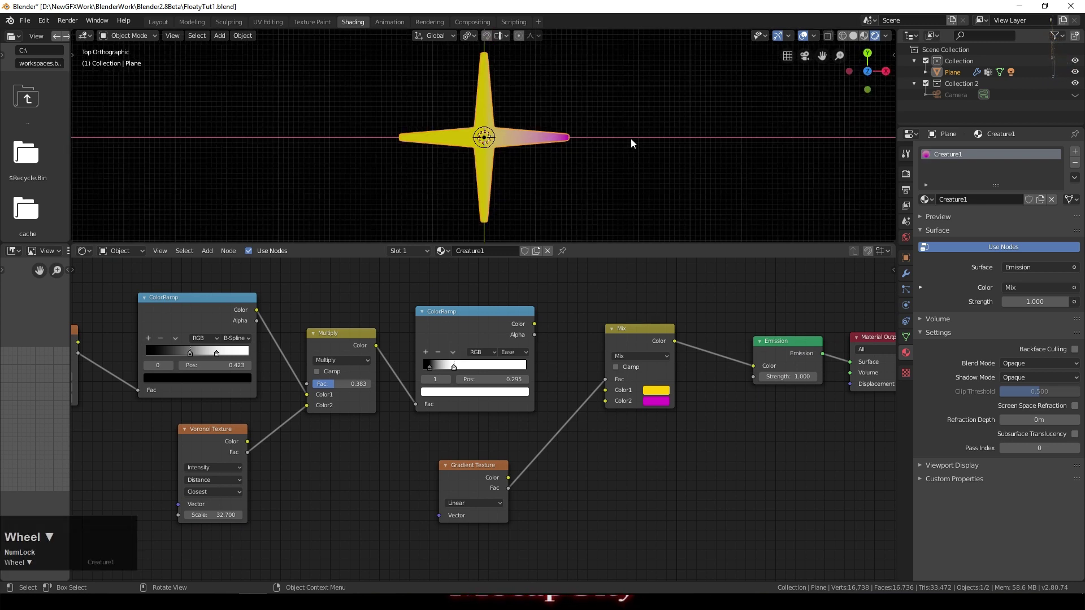
Step: Insert a copy of the Ease ColorRamp between the Gradient Texture and the Mix node, with its white stop at 0.523
middle_click_drag(498, 310, 375, 316)
left_click(375, 316)
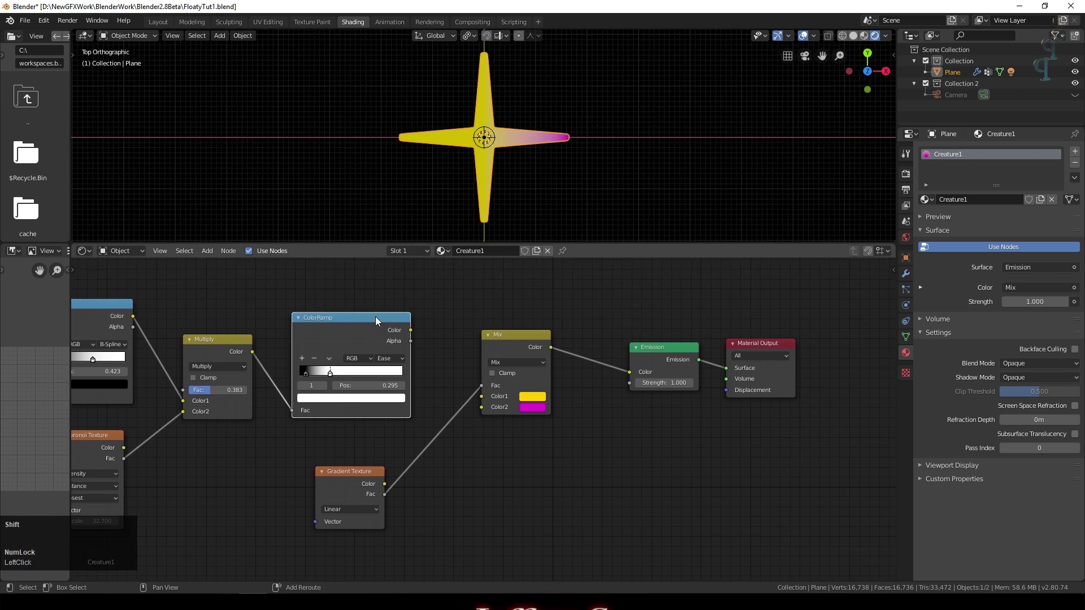
key("shift+d")
left_click(508, 434)
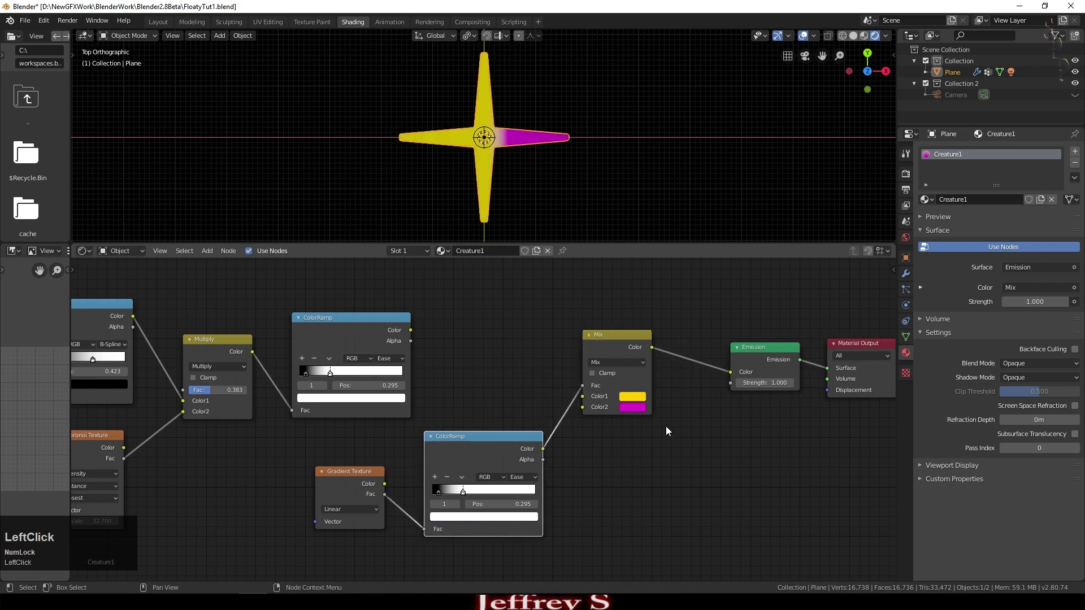
left_click(486, 490)
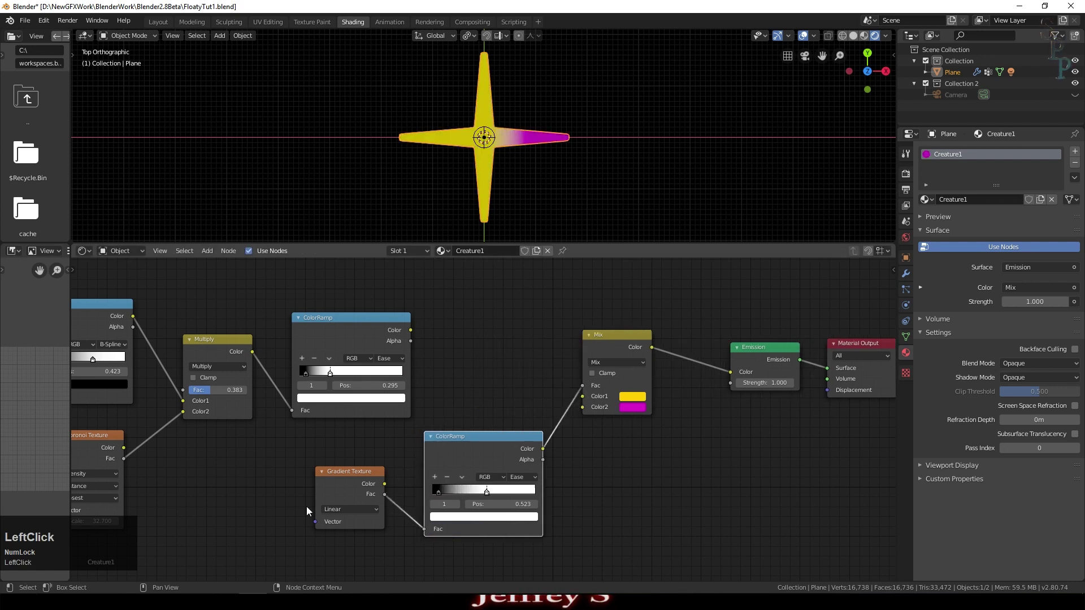
Step: Set the Gradient Texture to Spherical and its ColorRamp to B-Spline interpolation, with the black stop at about 0.268
left_click(347, 509)
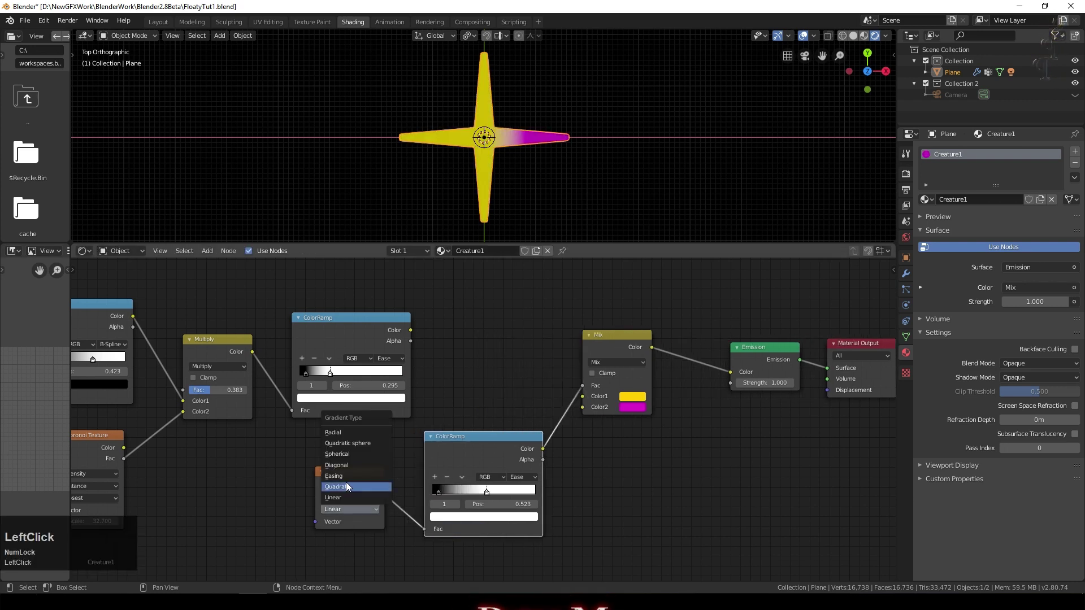
left_click(346, 454)
scroll(515, 409, "up", 1)
left_click(515, 409)
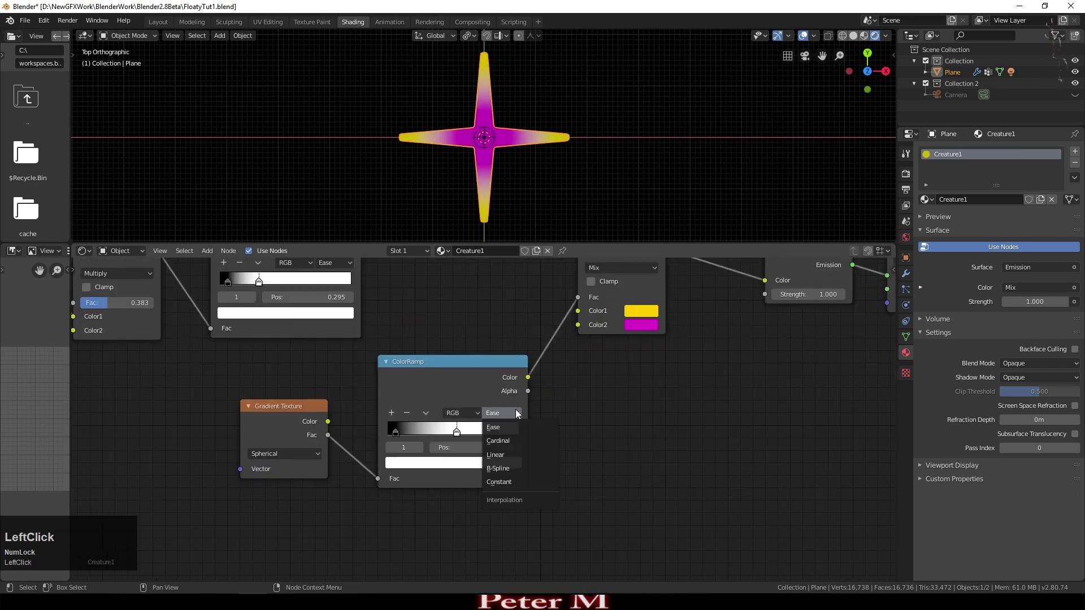
left_click(512, 460)
left_click_drag(457, 433, 516, 432)
left_click_drag(395, 433, 439, 433)
left_click(515, 433)
left_click_drag(516, 433, 426, 440)
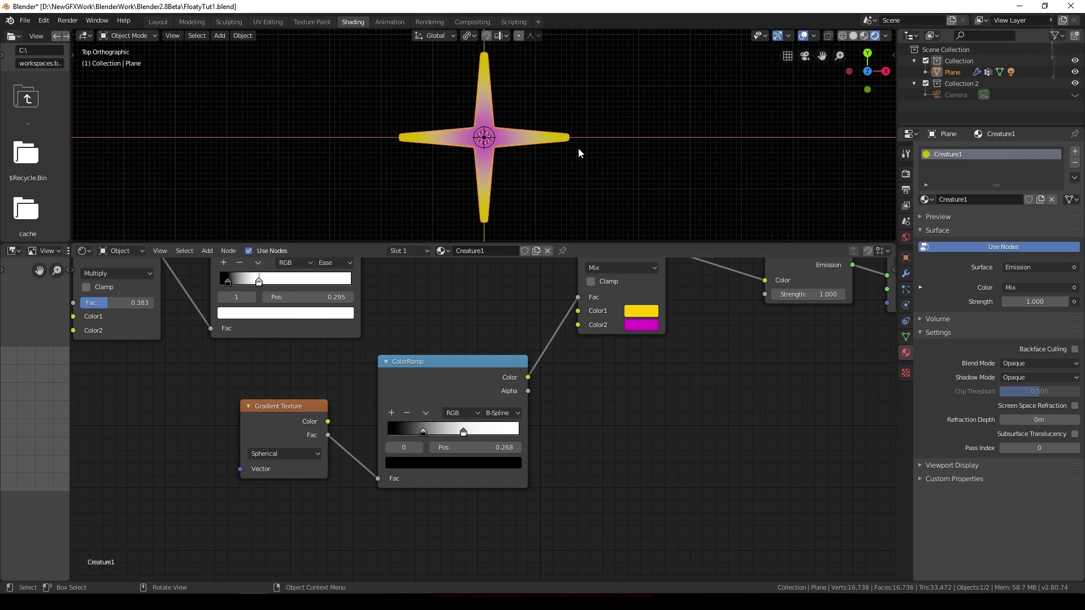
Step: Flip the gradient's ColorRamp and move its white stop to about 0.205
left_click(429, 414)
left_click(441, 428)
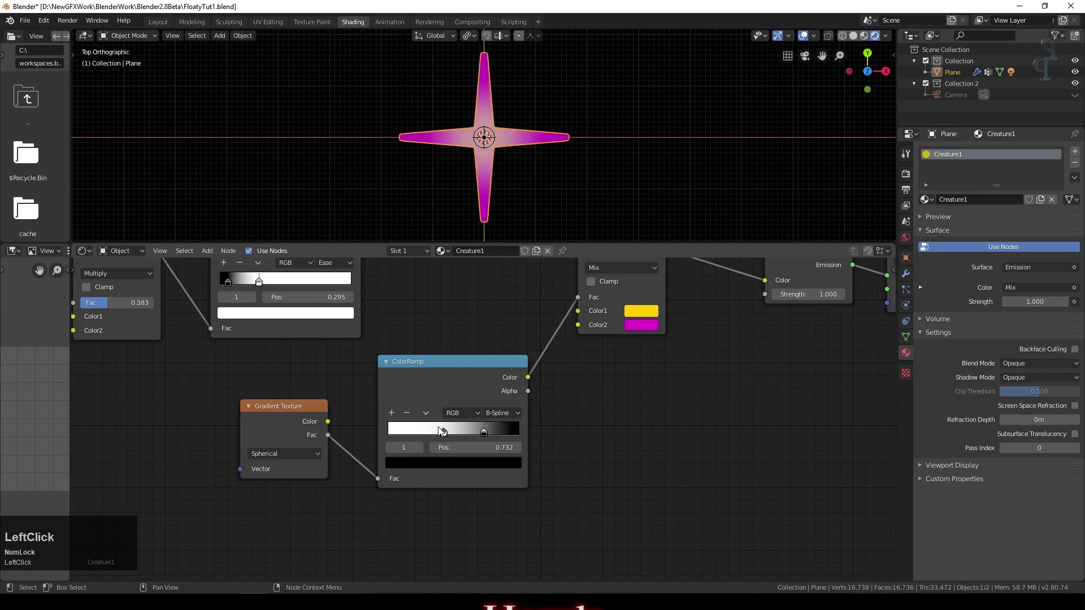
mouse_move(442, 432)
left_mouse_down()
mouse_move(422, 433)
mouse_move(452, 430)
left_mouse_up()
Step: Reconnect the spotted pattern's ColorRamp to the yellow-magenta Mix node's Fac, and move the gradient nodes out of the way
left_click_drag(396, 367, 545, 415)
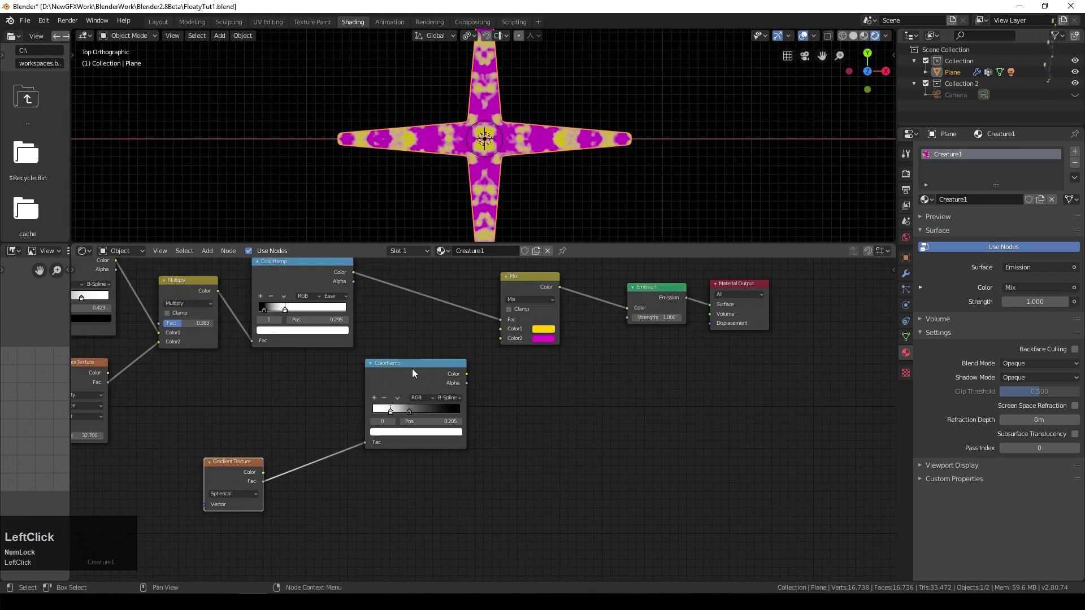
left_click_drag(412, 369, 347, 442)
left_click_drag(231, 462, 216, 482)
key("Delete")
Step: Duplicate the Multiply node beside the gradient's ColorRamp and connect that ramp's Color output to the copy's Color2 input
left_click(198, 286)
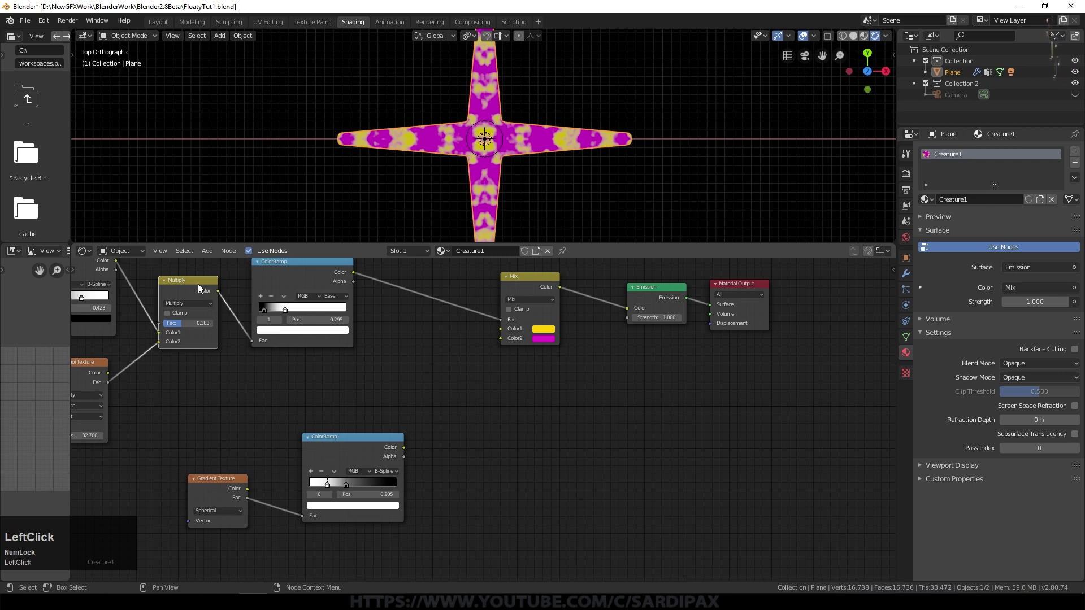
key("shift+d")
left_click(455, 396)
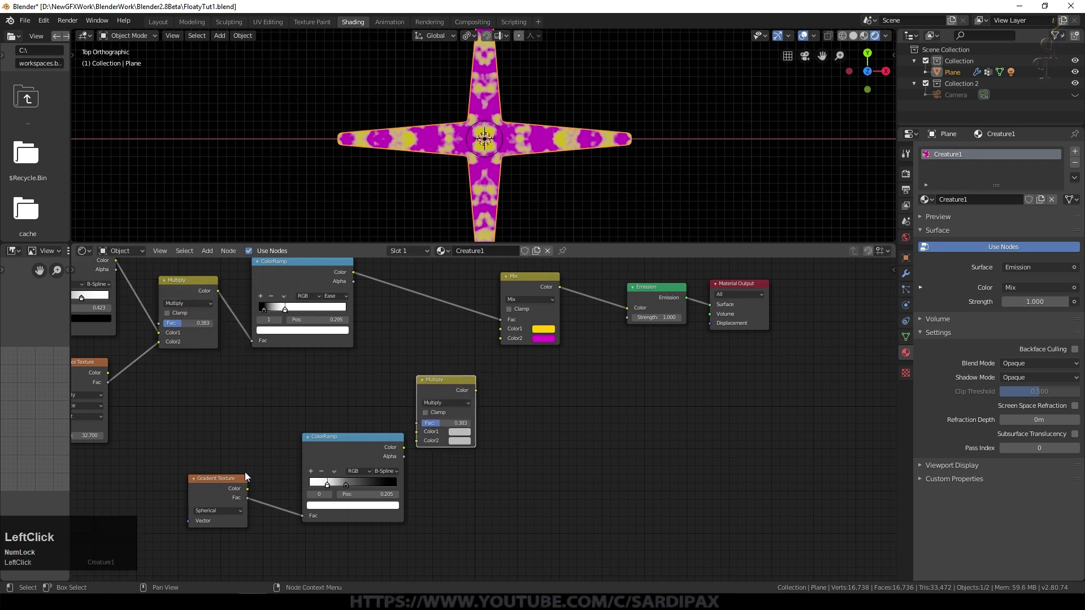
left_click_drag(245, 478, 185, 494)
left_click_drag(350, 436, 395, 448)
left_click_drag(158, 499, 176, 508)
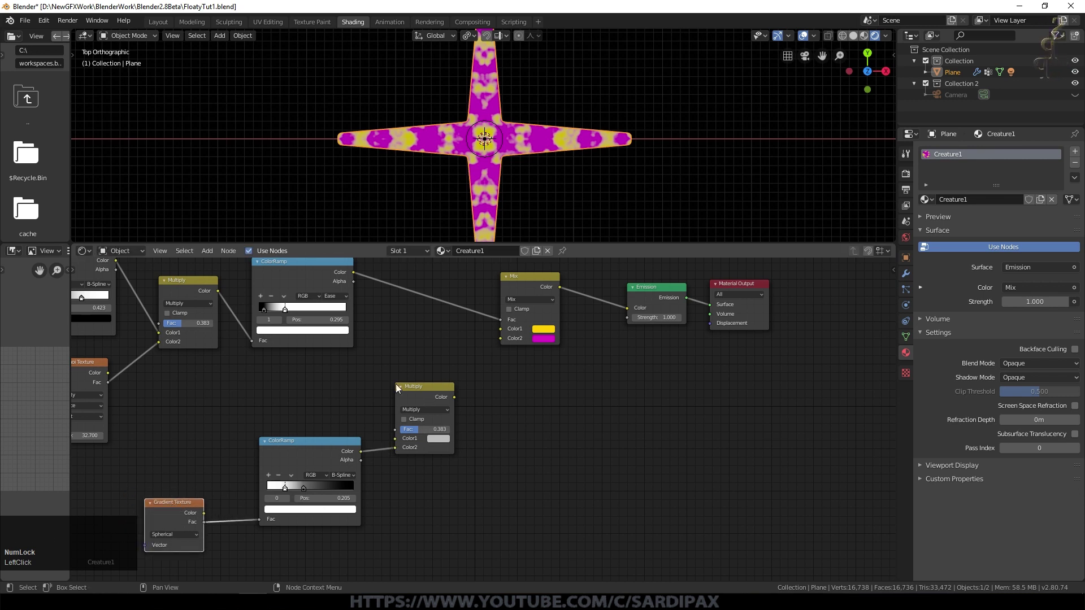
Step: Connect the Voronoi Texture's Fac output to the new Multiply node's Color1 input and set its factor to 1.0
middle_click_drag(314, 375, 423, 349, "shift")
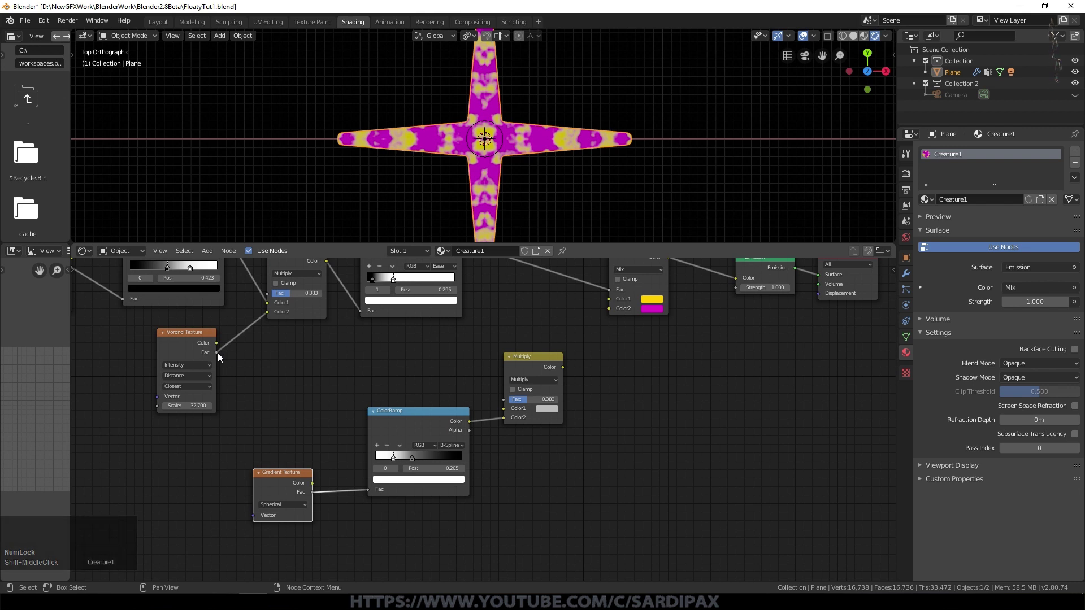
left_click_drag(219, 353, 504, 408)
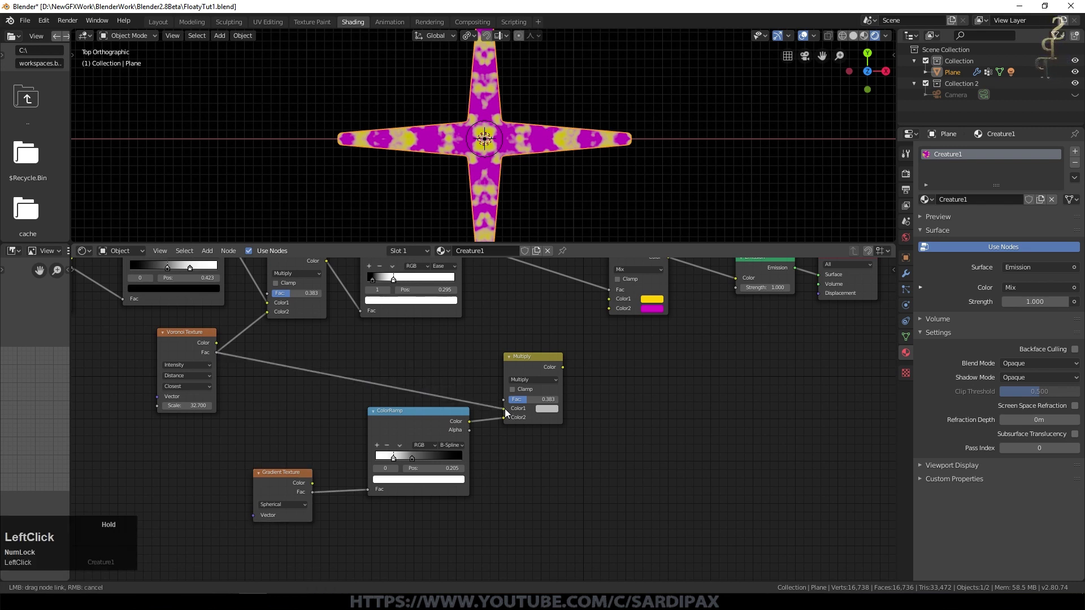
middle_click_drag(682, 377, 446, 385, "shift")
left_click_drag(296, 408, 328, 408)
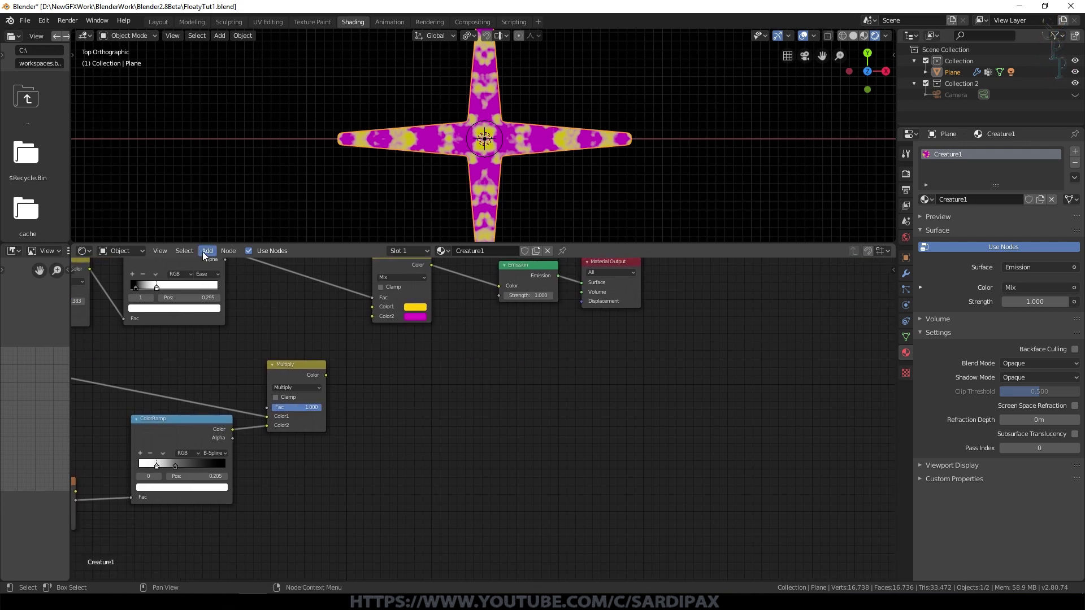
Step: Add a Math node set to Multiply after the gradient's color Multiply node, with that node's Color output feeding its first Value input
left_click(206, 252)
mouse_move(230, 344)
left_click(300, 402)
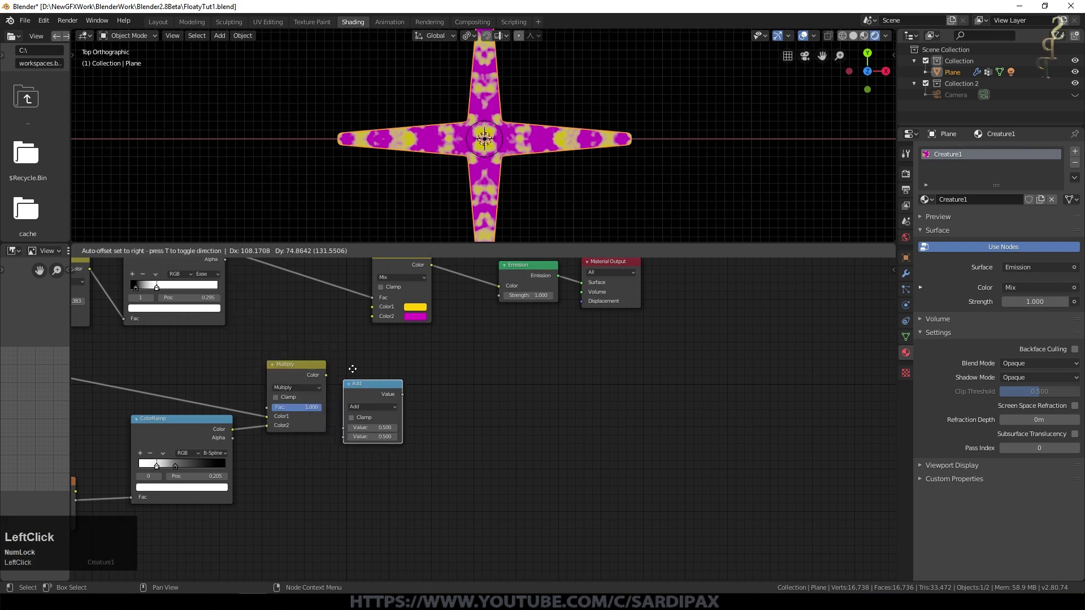
left_click(380, 342)
left_click(394, 379)
left_click(400, 408)
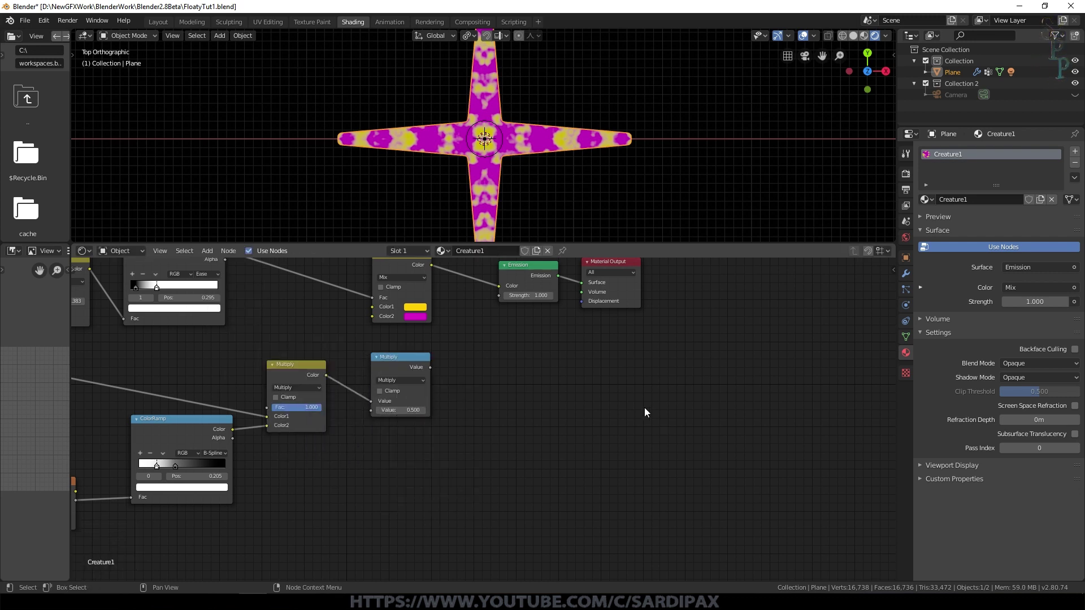
Step: Move the Multiply math node up slightly and set its second value to 5
left_click_drag(391, 365, 396, 350)
left_click(313, 368)
left_click(412, 349)
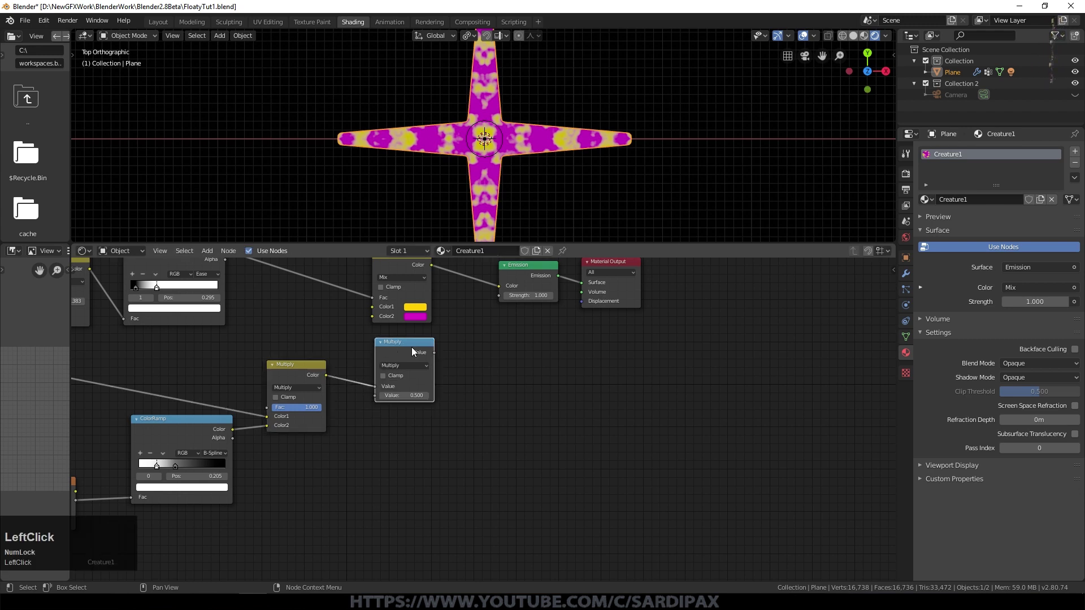
left_click(401, 396)
type("5")
key("KP_Enter")
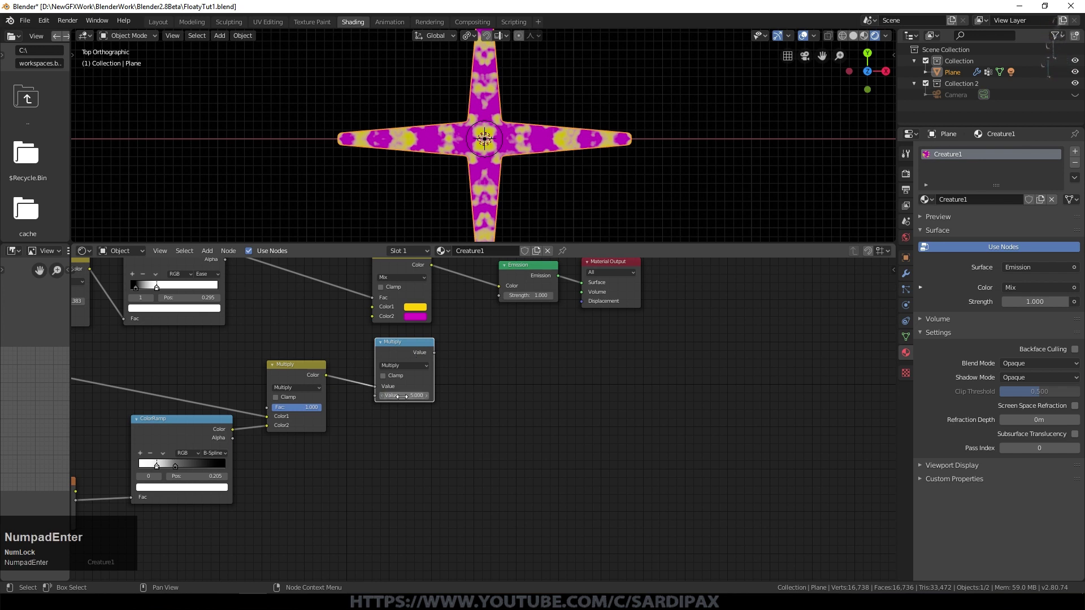
Step: Move the Material Output and Emission nodes aside and connect the Multiply math node's Value output to the Emission Strength input
middle_click_drag(608, 334, 500, 360)
left_click_drag(511, 288, 555, 305)
left_click_drag(424, 292, 450, 316)
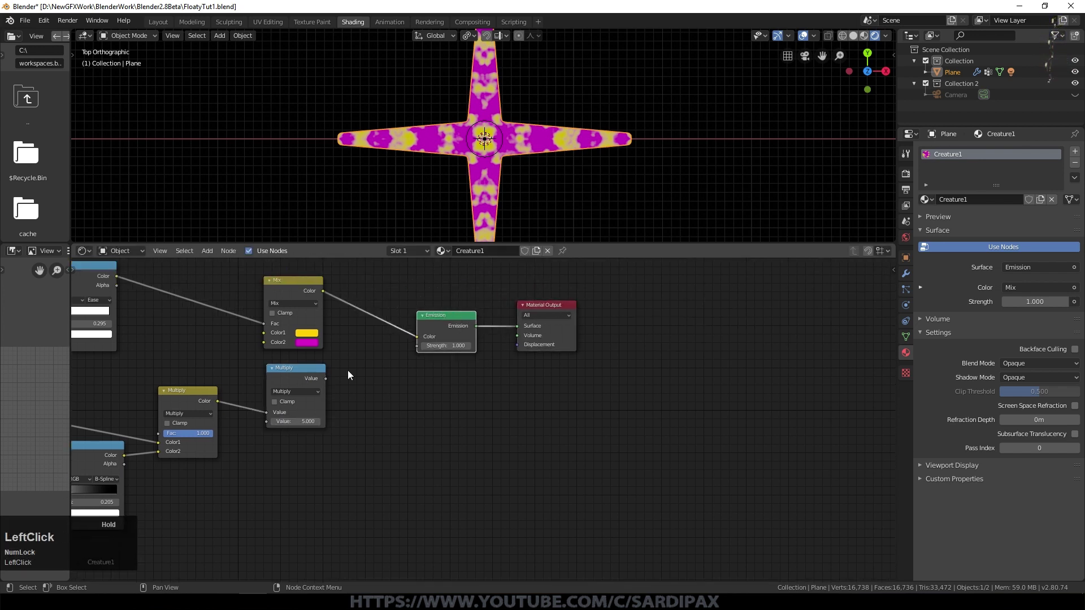
left_click_drag(325, 378, 417, 347)
Step: Flip the gradient's ColorRamp that feeds the emission strength
middle_click_drag(417, 359, 475, 412)
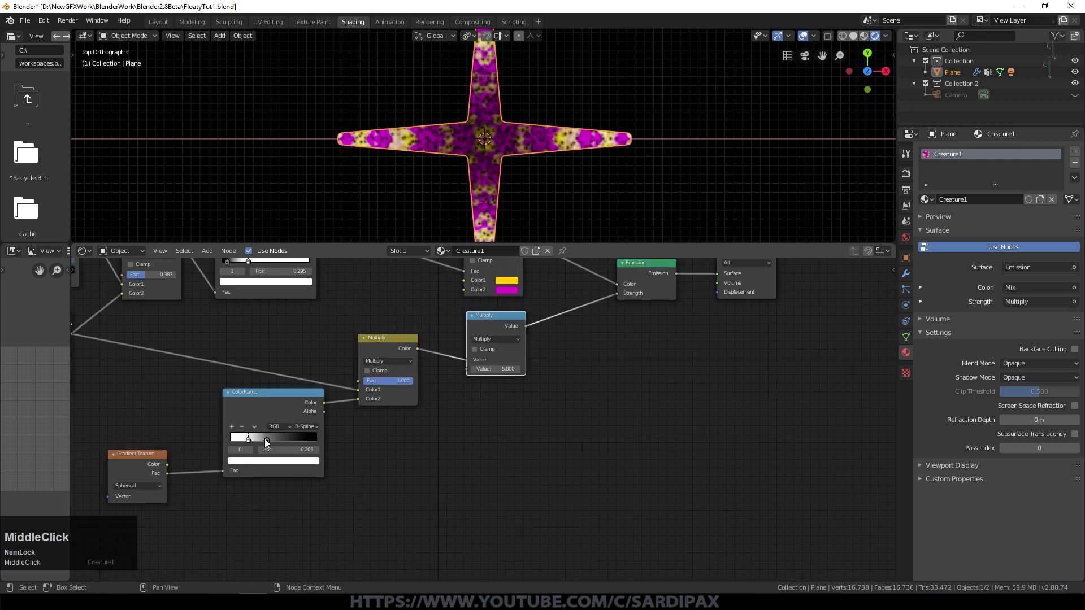
left_click(255, 427)
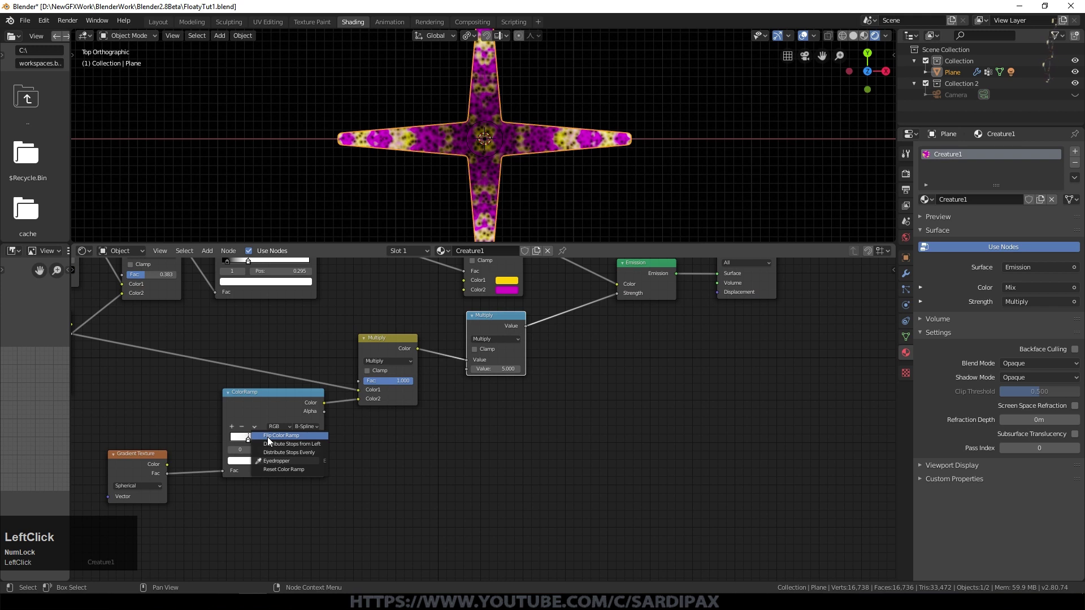
Step: Flip the color ramp fed by the Gradient Texture and move its black stop to about 0.082
left_click(267, 438)
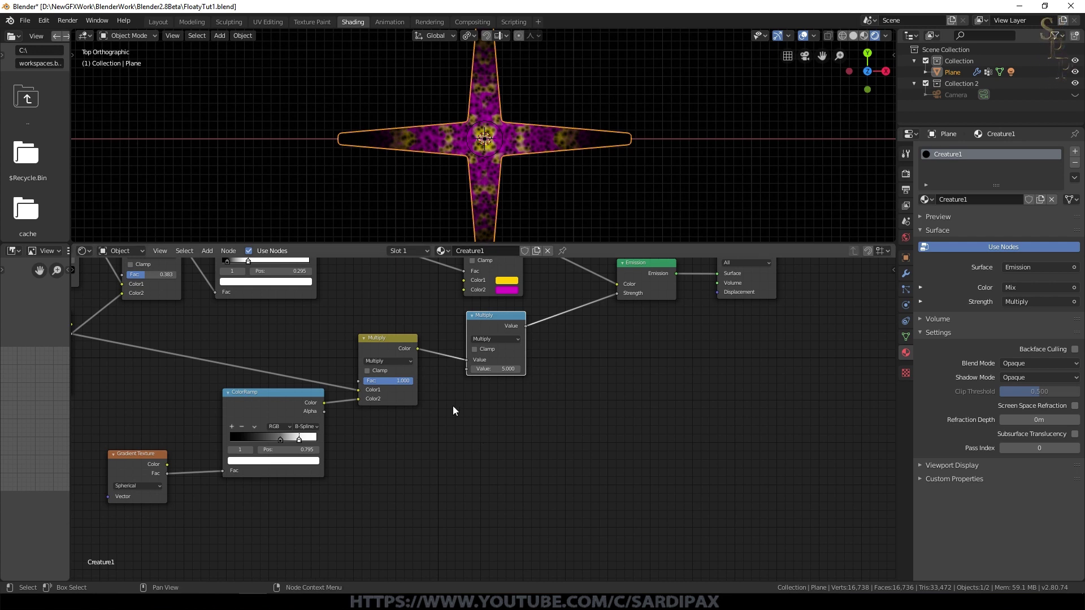
mouse_move(279, 440)
left_mouse_down()
mouse_move(236, 442)
mouse_move(280, 440)
left_mouse_up()
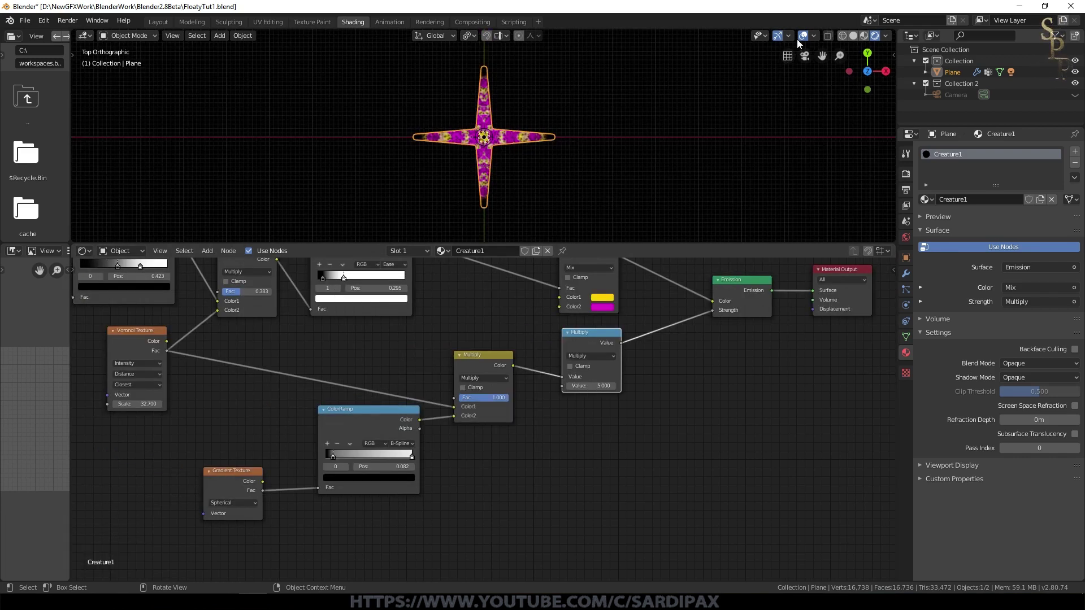
Step: Check the creature's material with the viewport overlays hidden, then restore the overlays and inspect it from an angled view
left_click(802, 35)
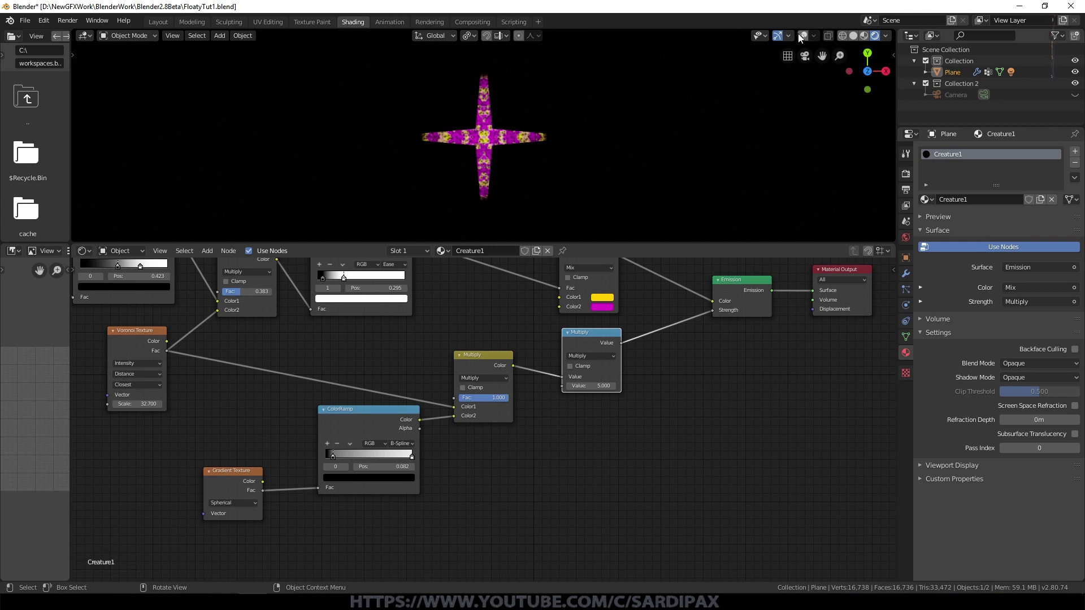
left_click(802, 35)
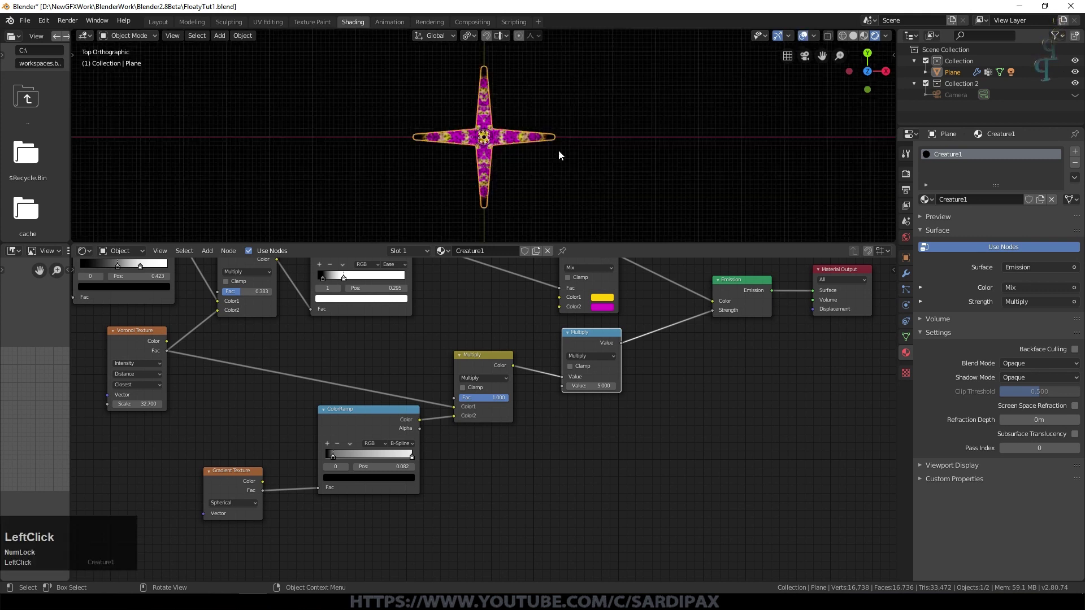
middle_click_drag(554, 169, 589, 179)
scroll(590, 178, "down", 1)
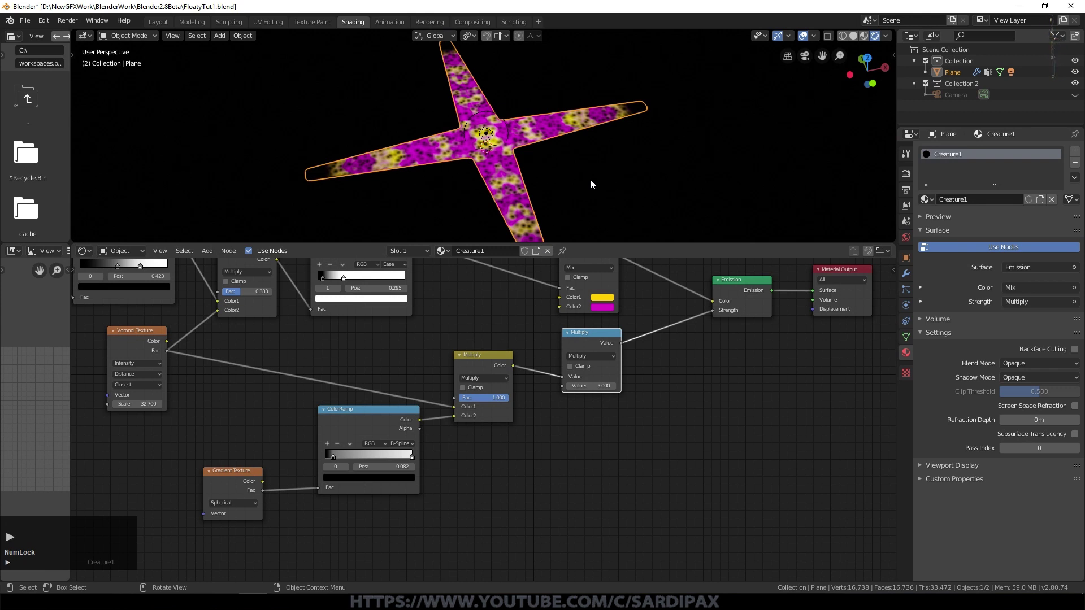
Step: Play the cloth animation in the Animation workspace to review the creature's motion, then stop playback
left_click(389, 22)
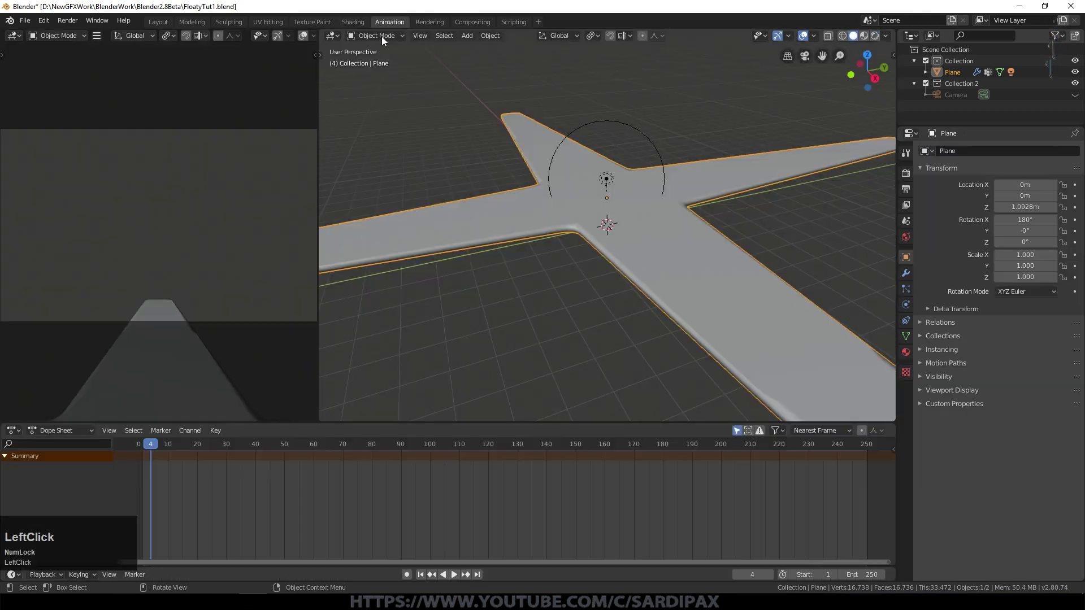
left_click(455, 574)
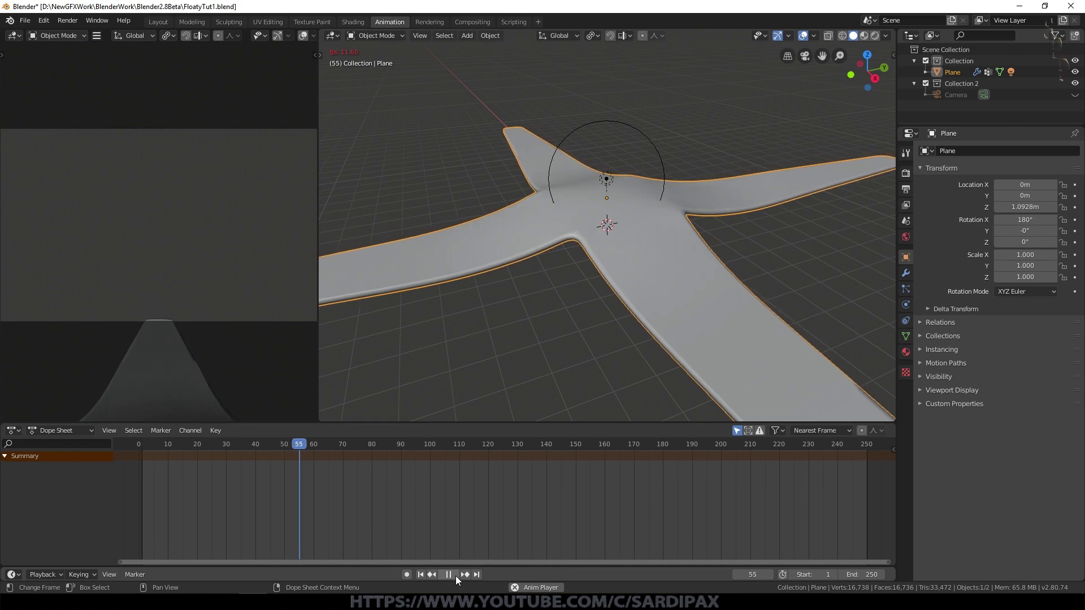
scroll(459, 530, "down", 3)
left_click(449, 578)
Step: Set the Animation workspace's smaller viewport to rendered shading with the drooping creature in view
middle_click_drag(214, 271, 242, 295)
scroll(243, 295, "down", 7)
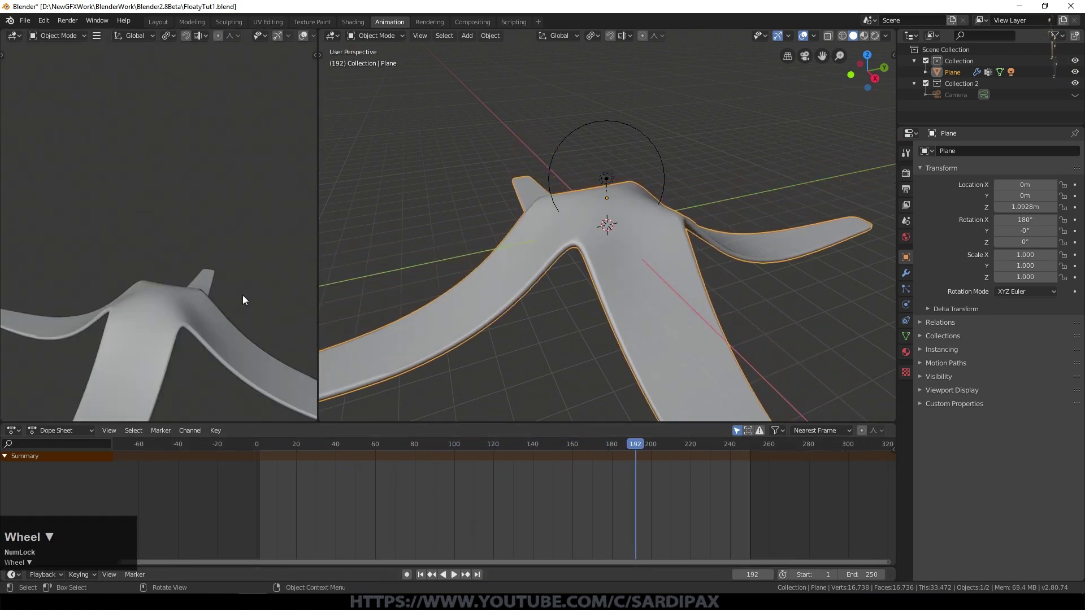
left_click(303, 37)
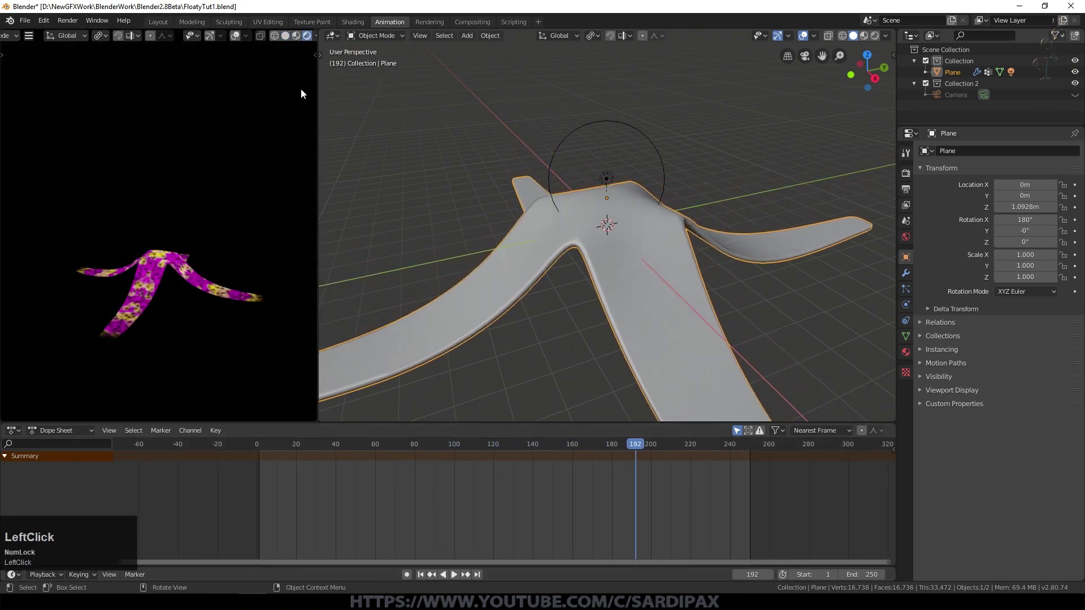
scroll(181, 198, "up", 2)
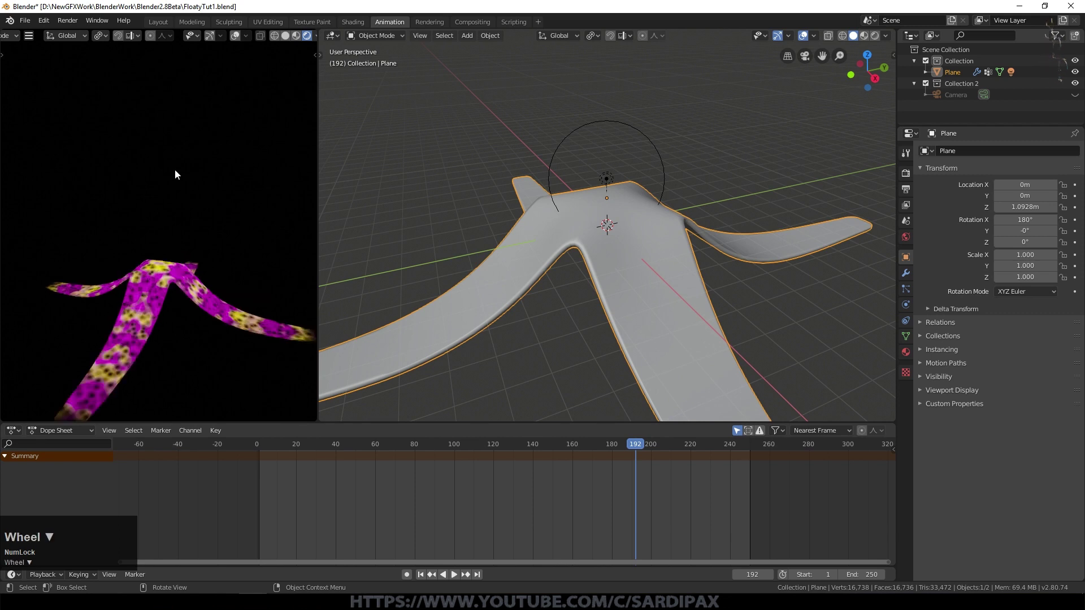
middle_click_drag(180, 188, 182, 243)
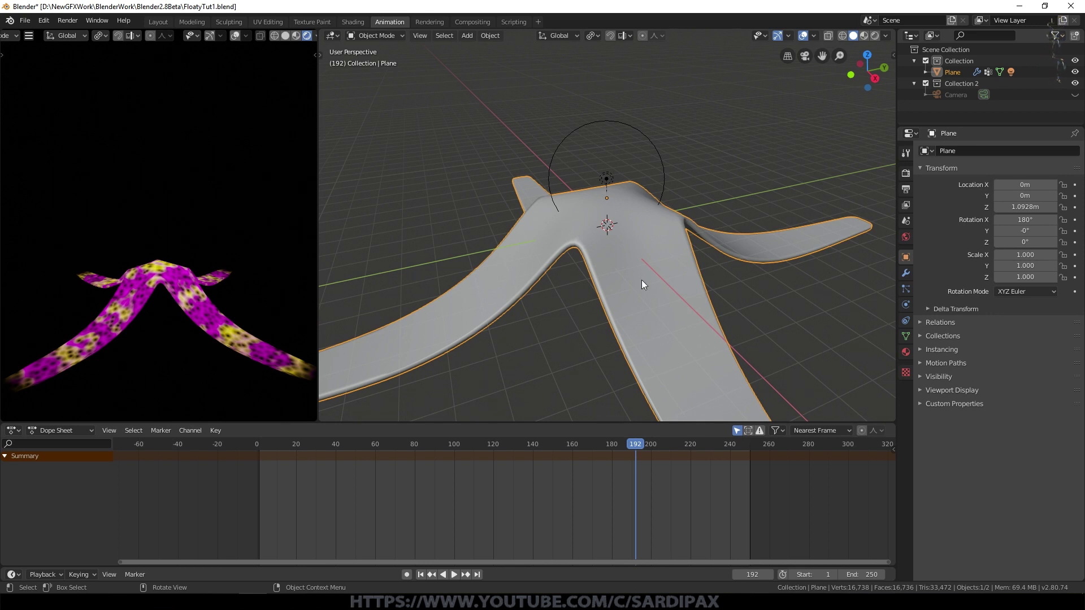
Step: Try the Bloom effect in the Eevee render settings
left_click(906, 173)
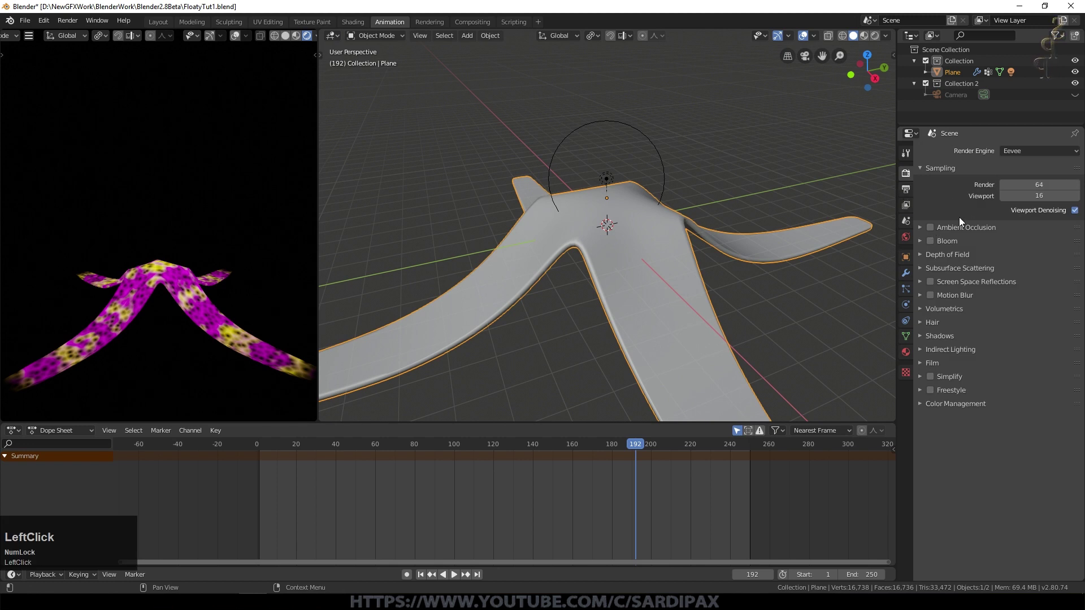
left_click(932, 240)
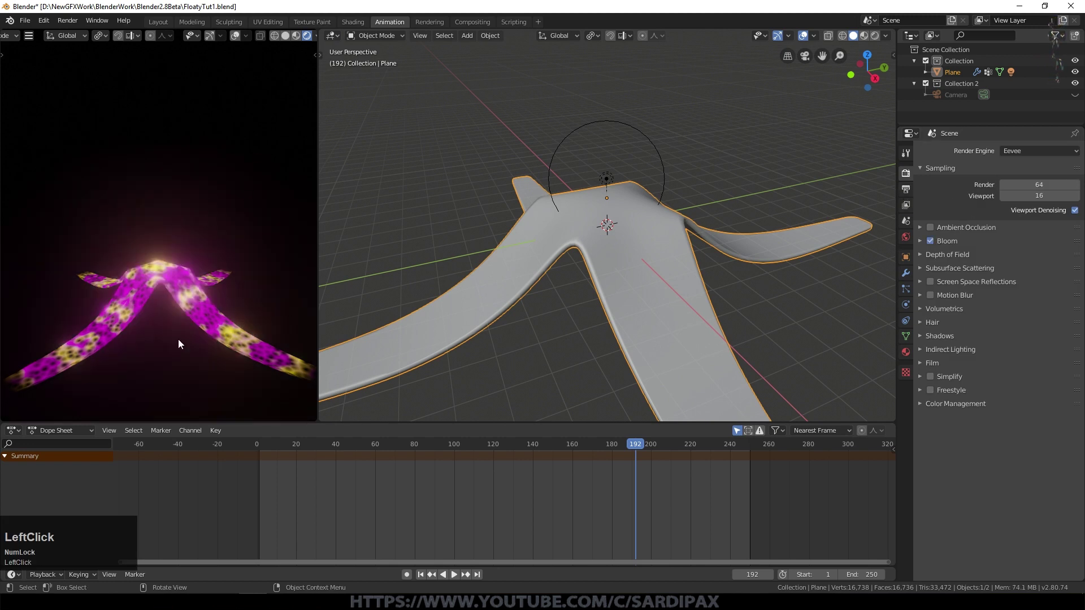
left_click(930, 241)
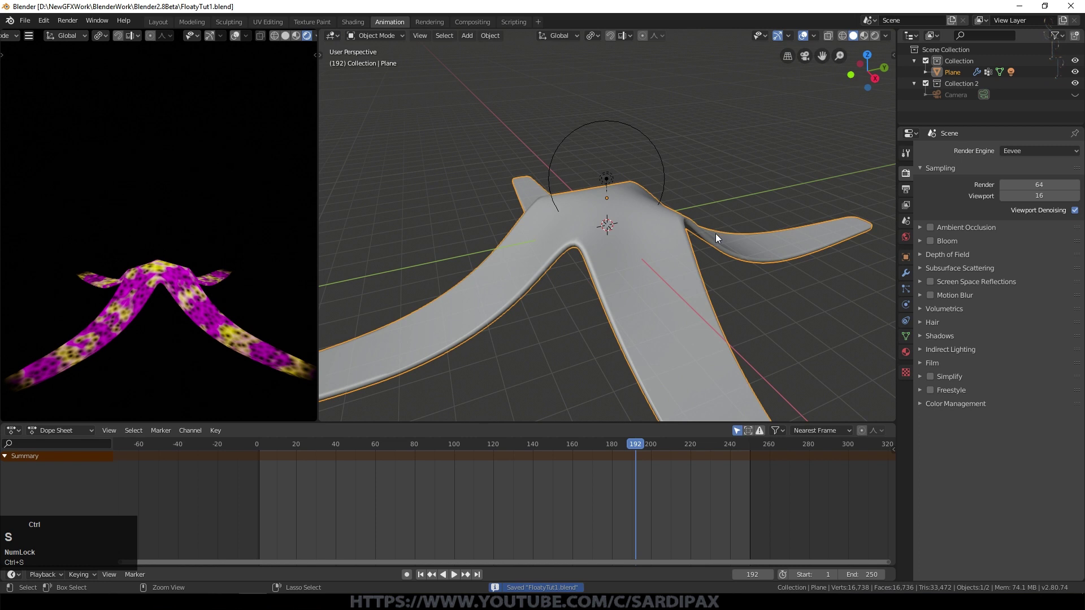
Step: Split the Layout workspace's 3D viewport into two stacked areas and turn the upper one into a Graph Editor
left_click(164, 21)
scroll(586, 178, "down", 2)
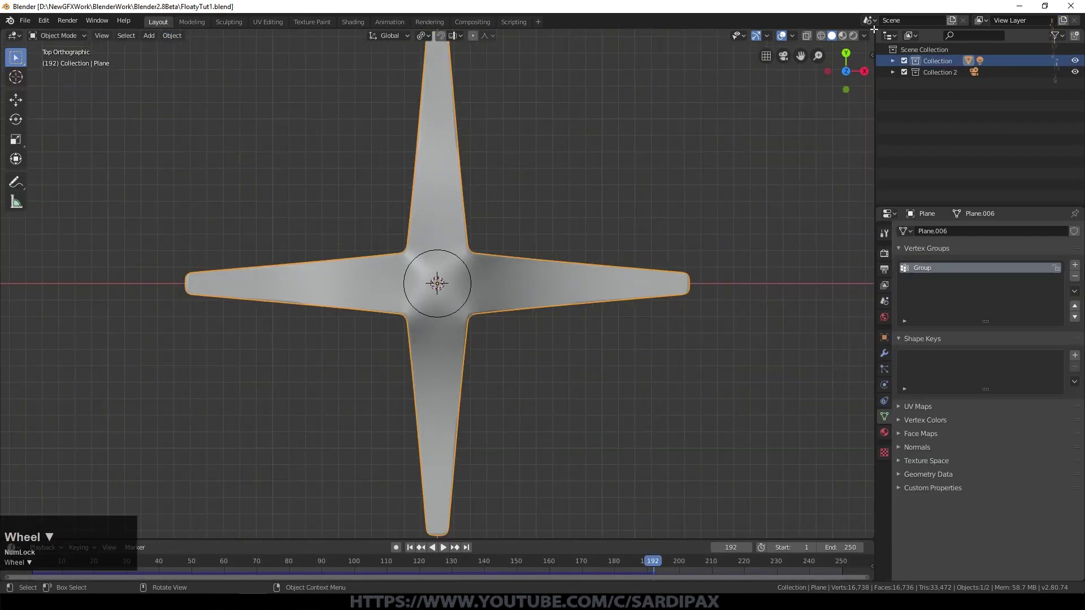
left_click_drag(874, 30, 870, 285)
left_click(13, 35)
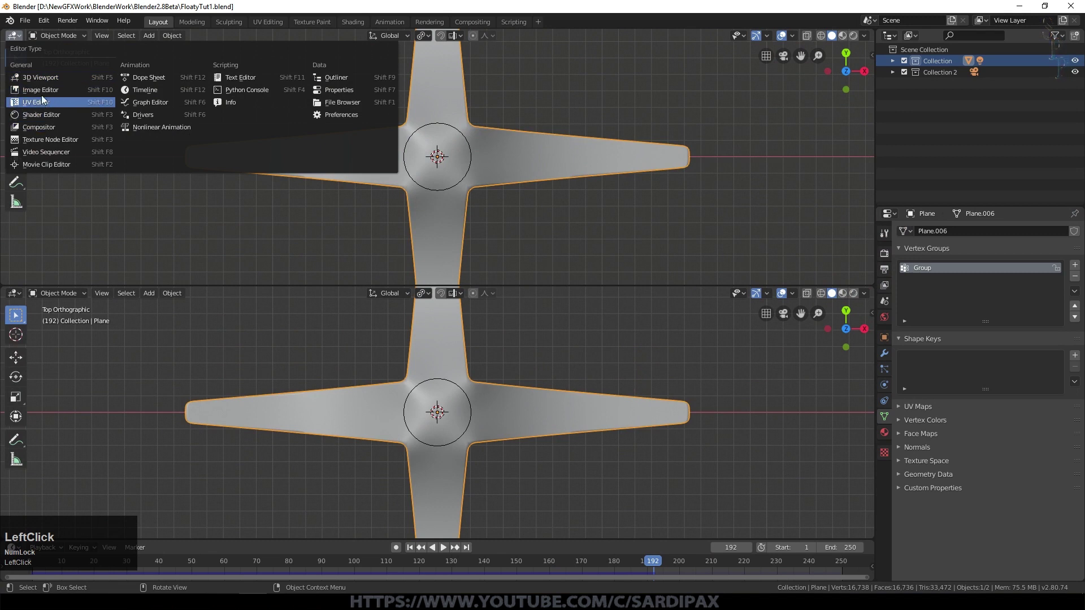
left_click(150, 102)
middle_click_drag(435, 367, 445, 419)
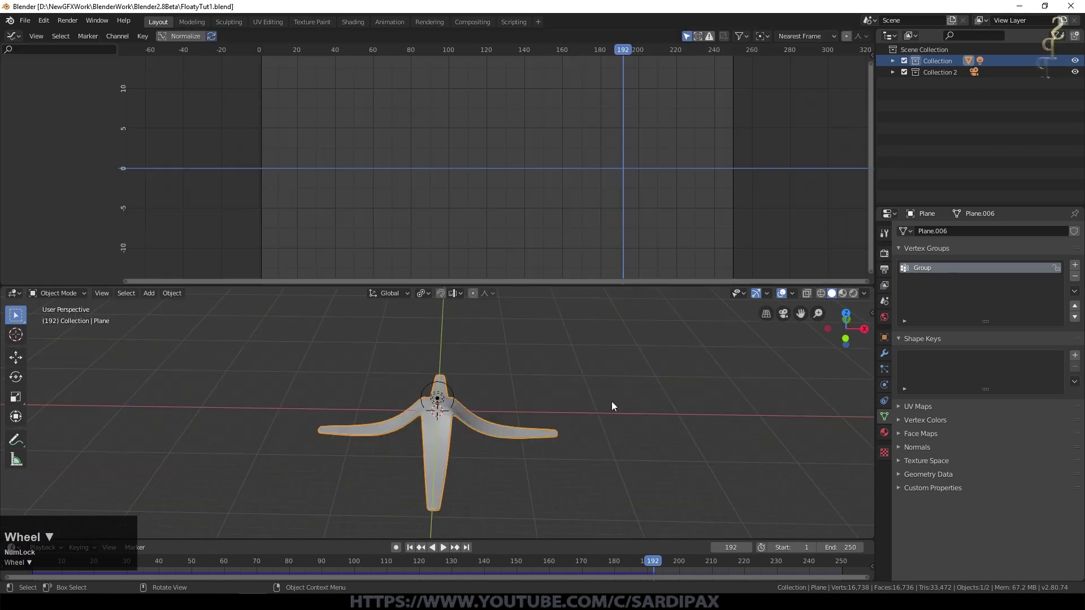
Step: Insert a Location keyframe for the creature at frame 1 and expand its Object Transforms channels in the Graph Editor
left_click(413, 547)
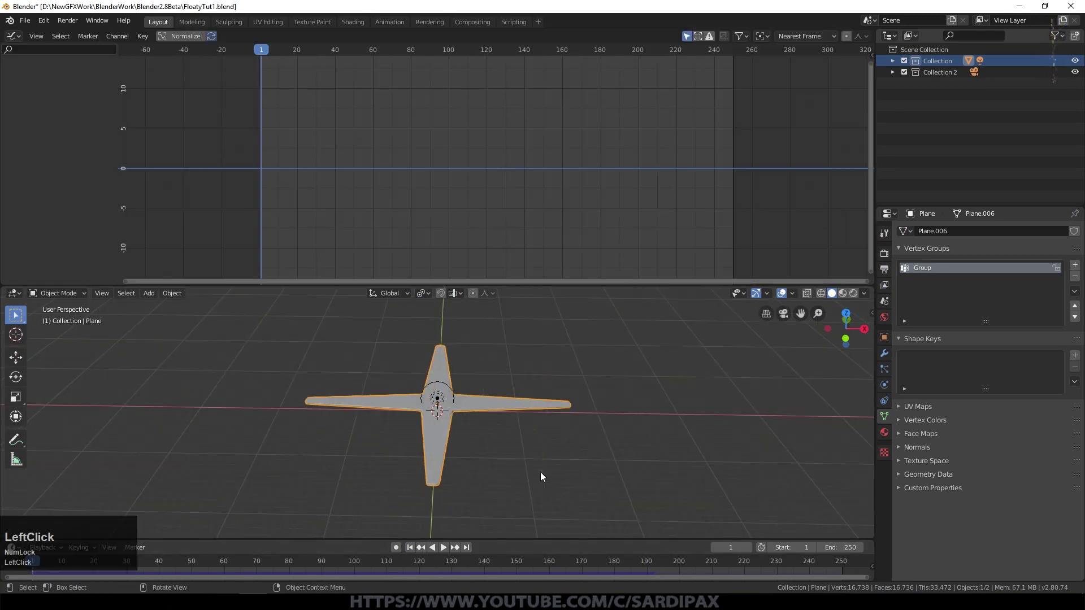
key("i")
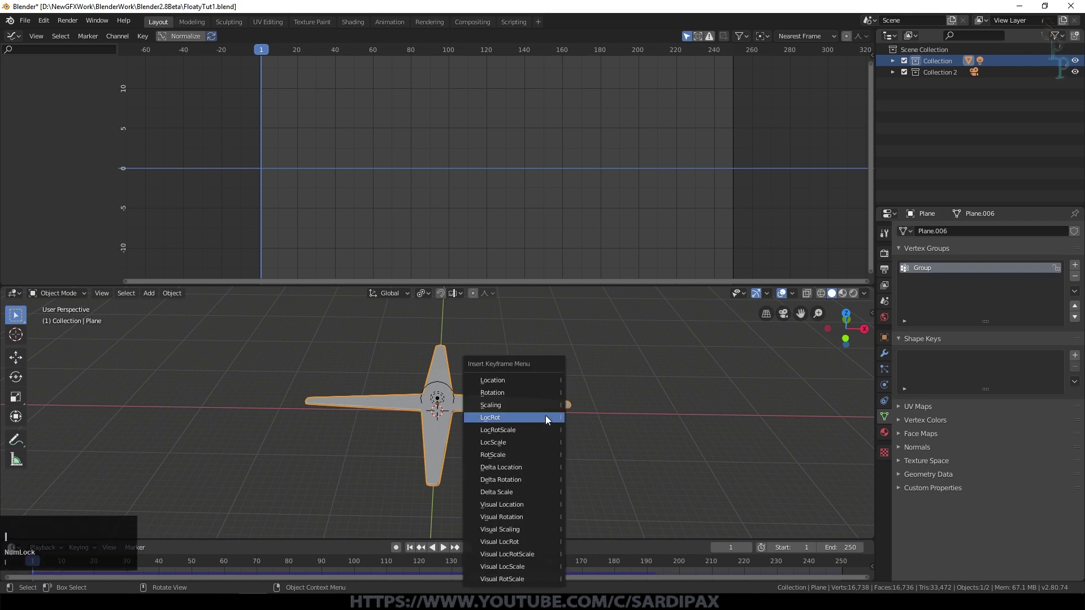
left_click(526, 378)
left_click(14, 92)
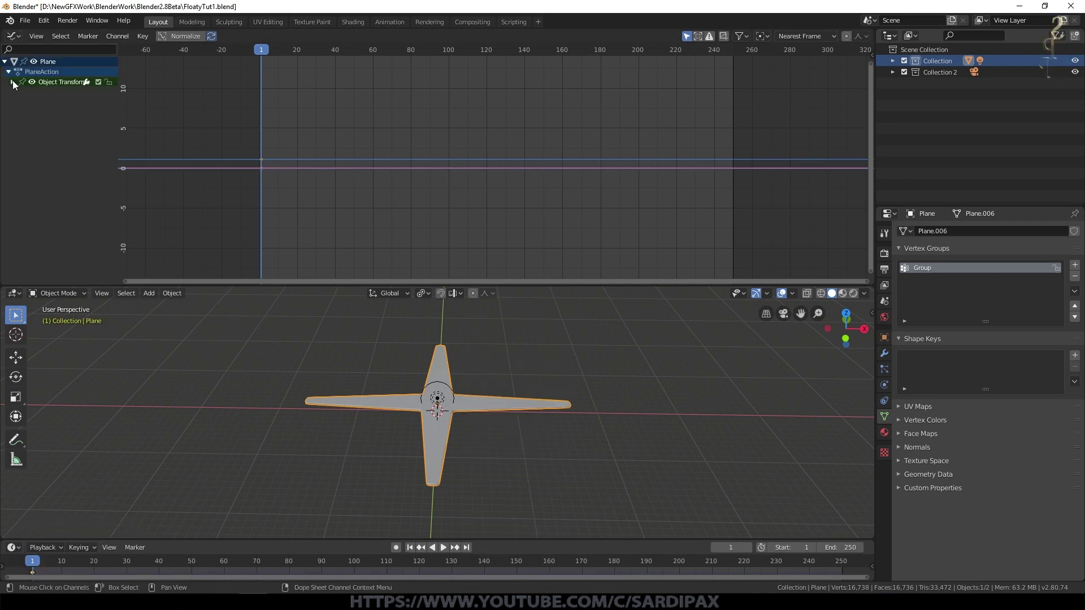
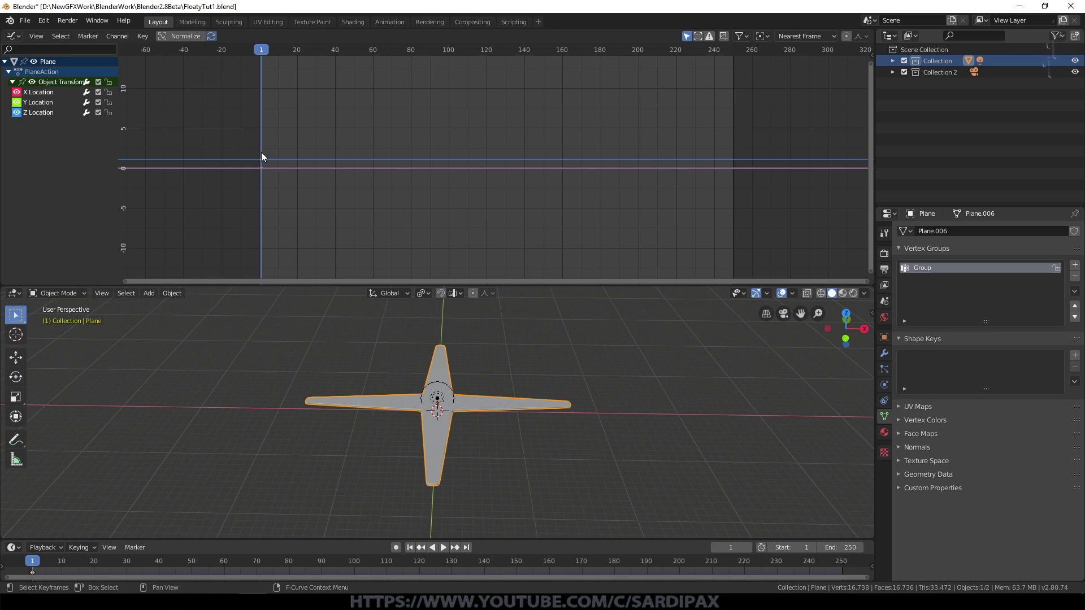
Step: Add a Built-In Function modifier with the Sine type to the X Location curve and enlarge the Graph Editor area
key("n")
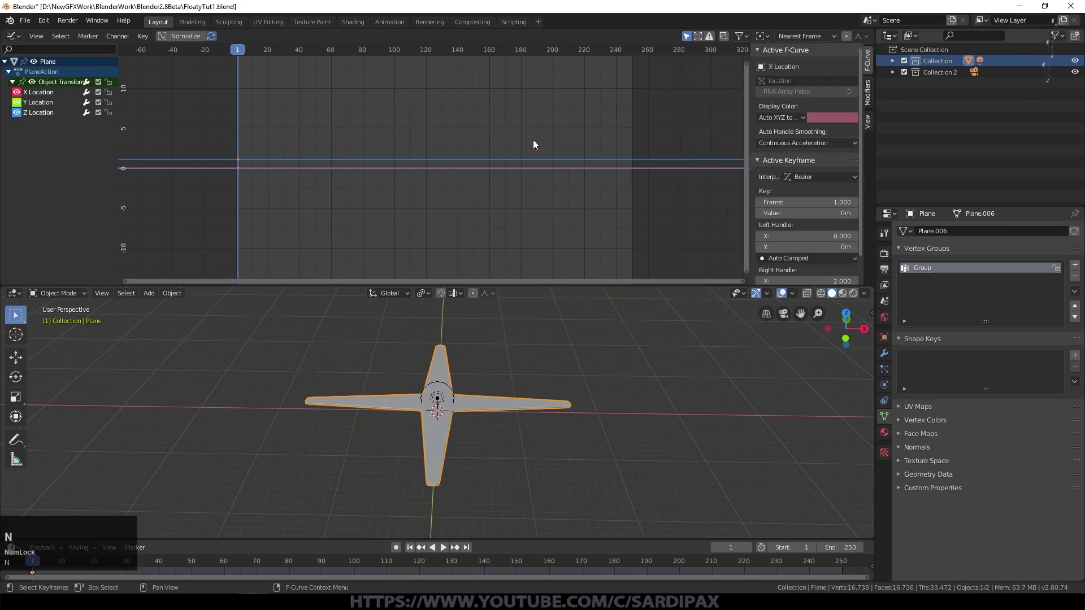
left_click(868, 95)
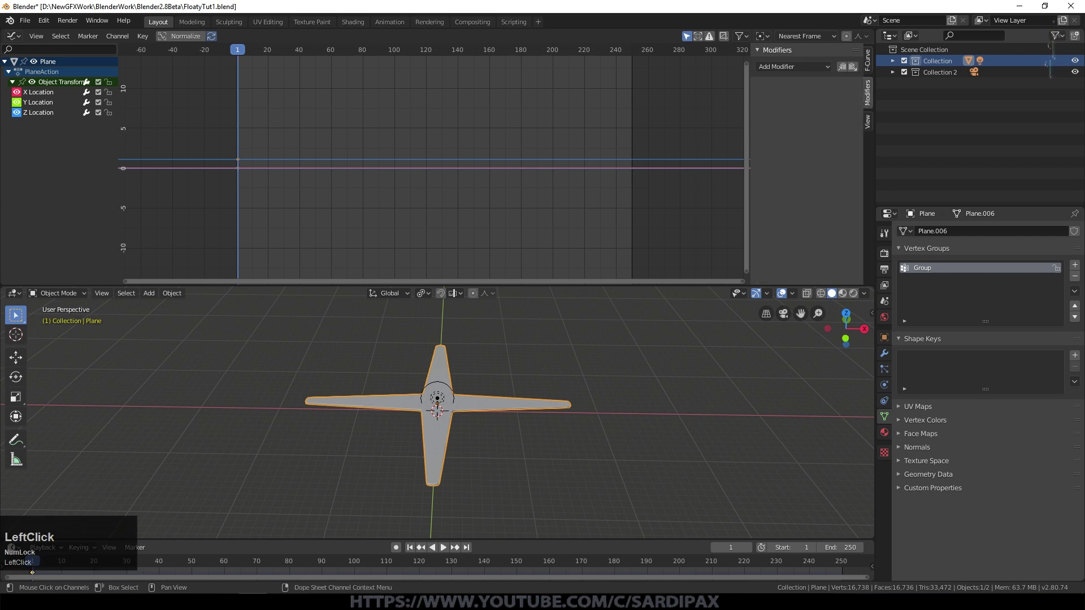
left_click_drag(390, 285, 390, 145)
scroll(456, 334, "up", 2)
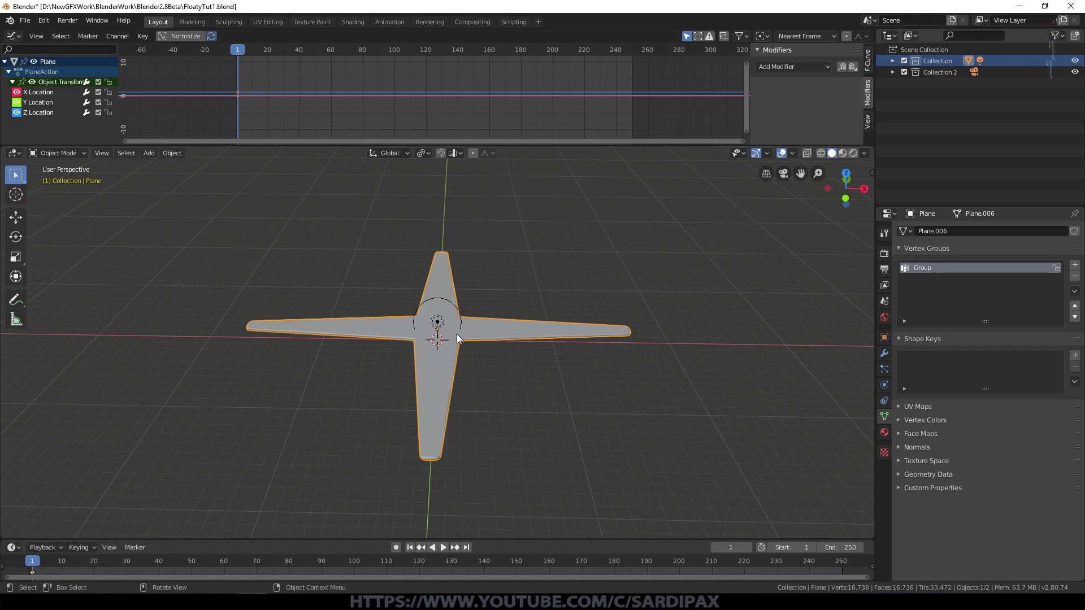
middle_click_drag(456, 334, 647, 358)
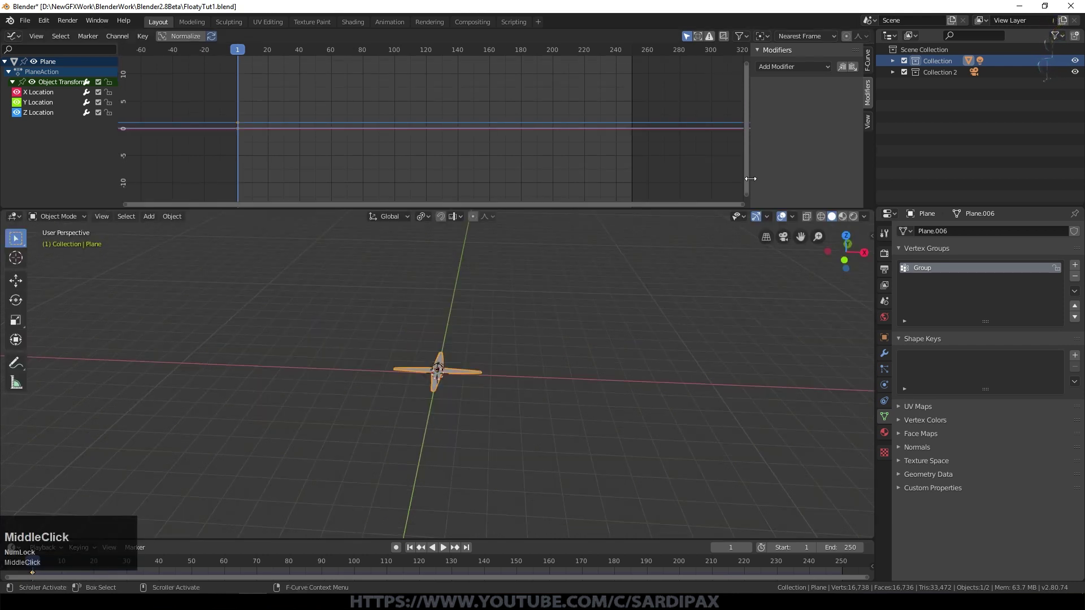
left_click(794, 66)
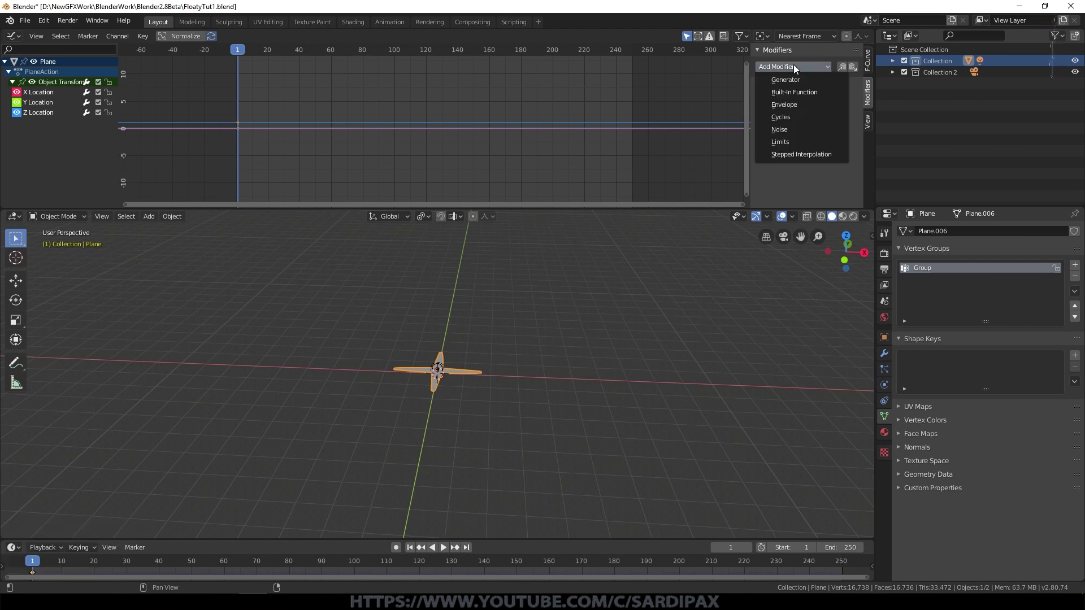
left_click(813, 93)
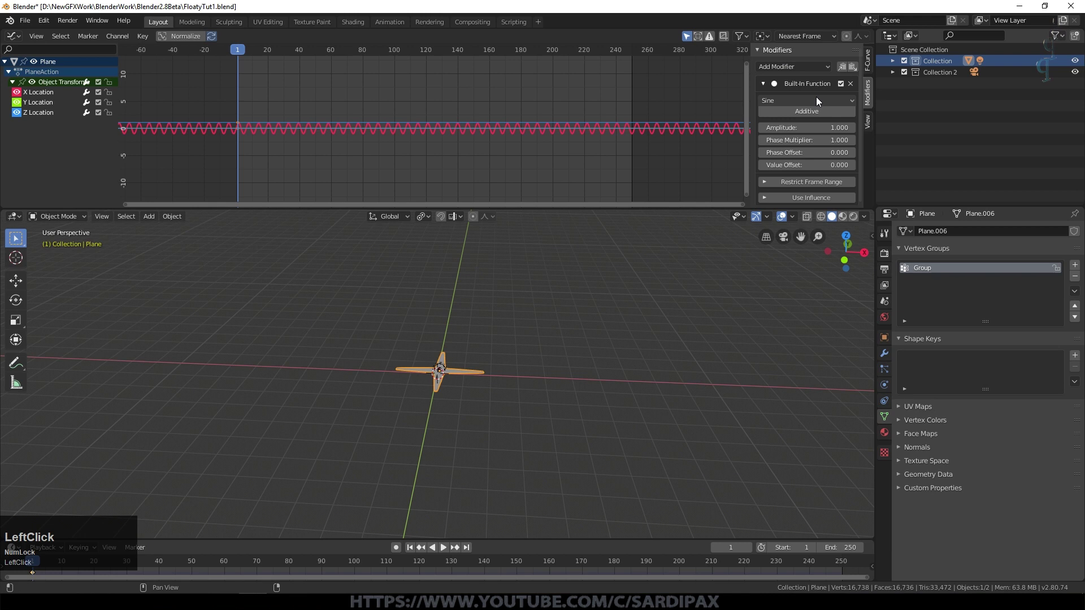
left_click_drag(734, 208, 734, 277)
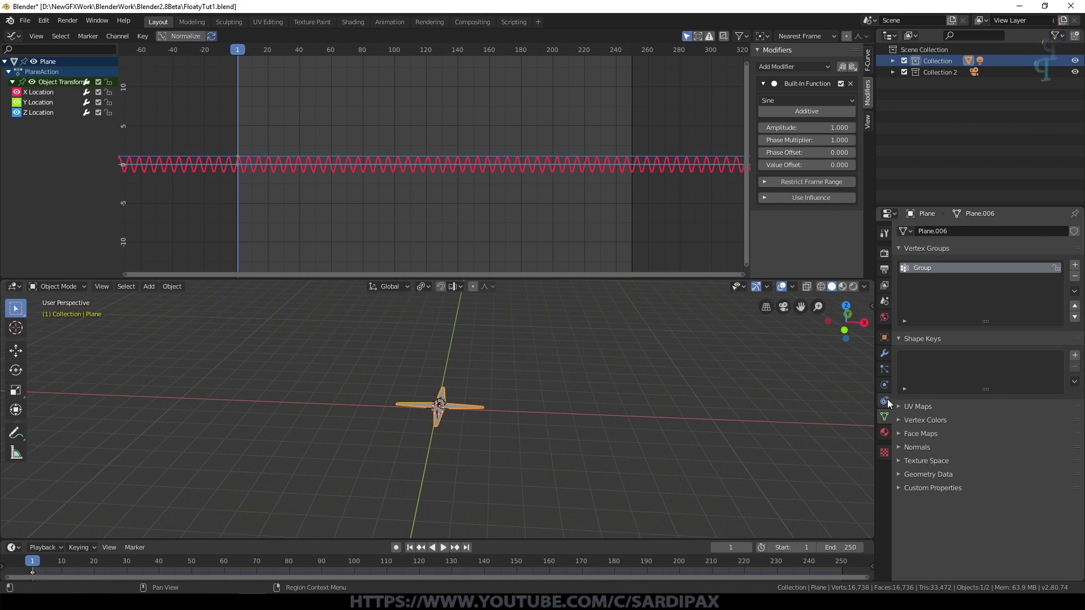
Step: Disable the Cloth modifier's viewport display and play the animation to view the creature's X movement
left_click(885, 354)
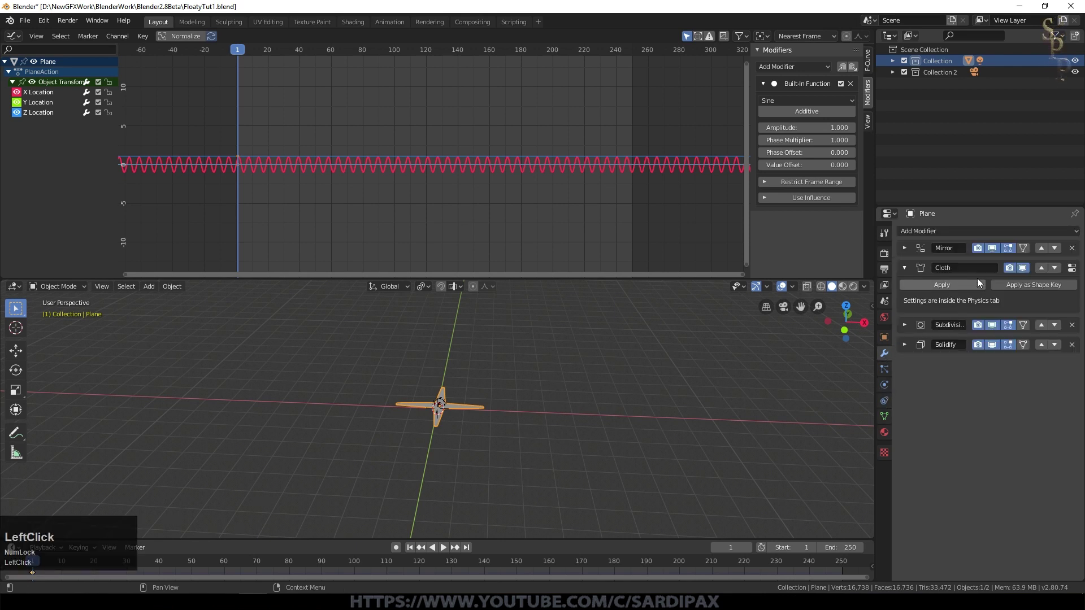
left_click(1022, 269)
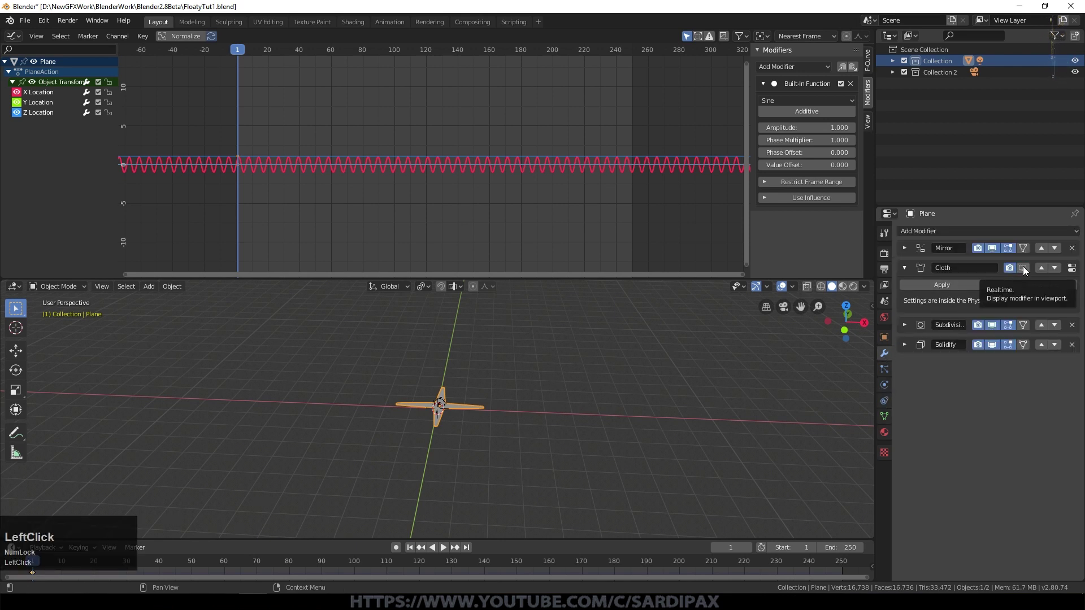
left_click(443, 547)
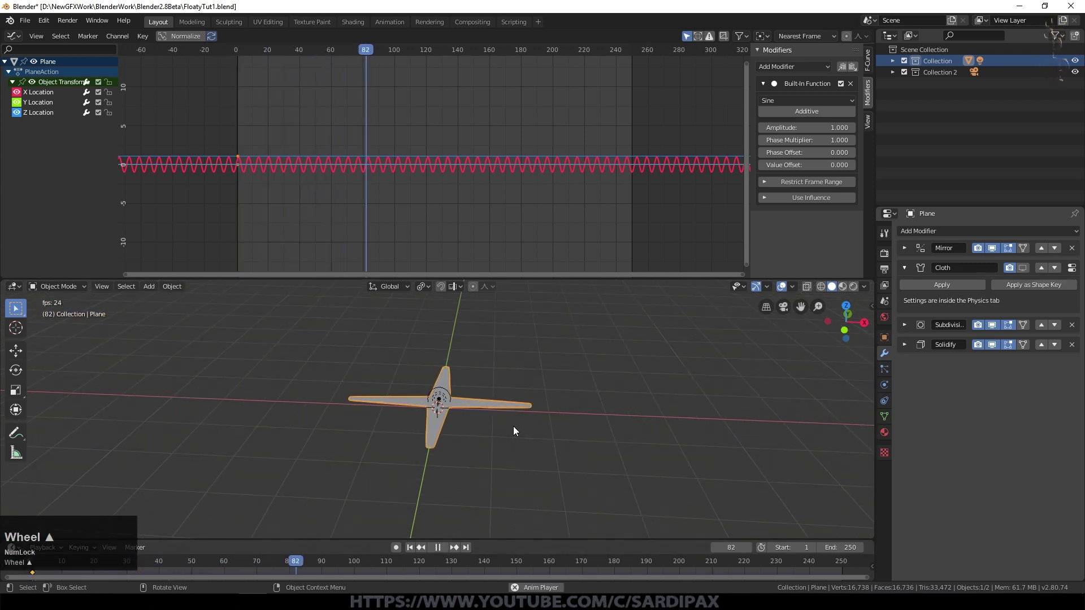
middle_click_drag(523, 420, 527, 377)
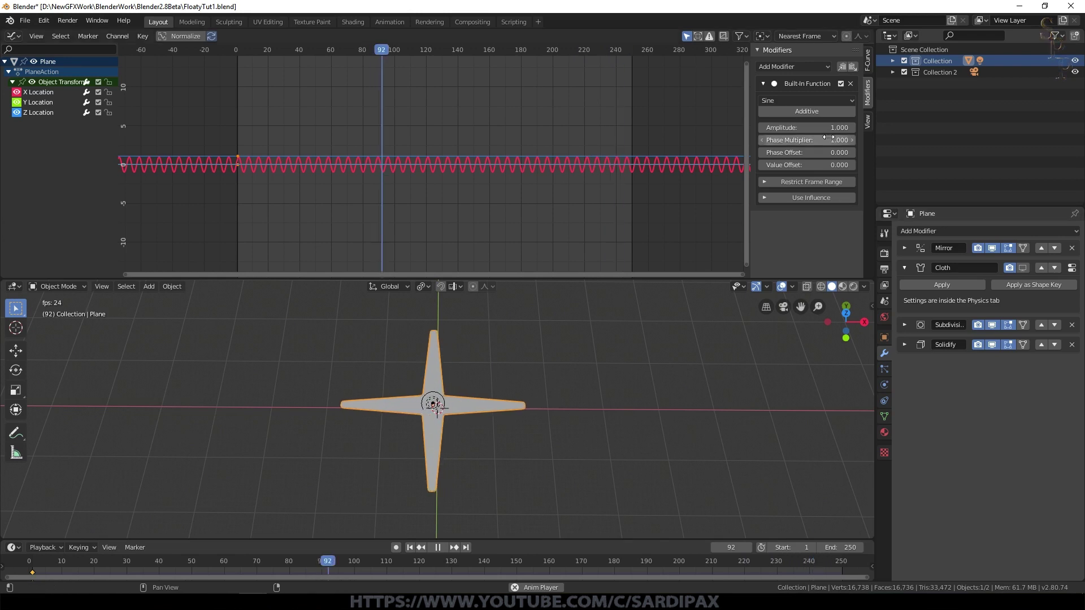
Step: Try an amplitude of 2.5 on the X Location curve's Sine modifier
left_click(809, 127)
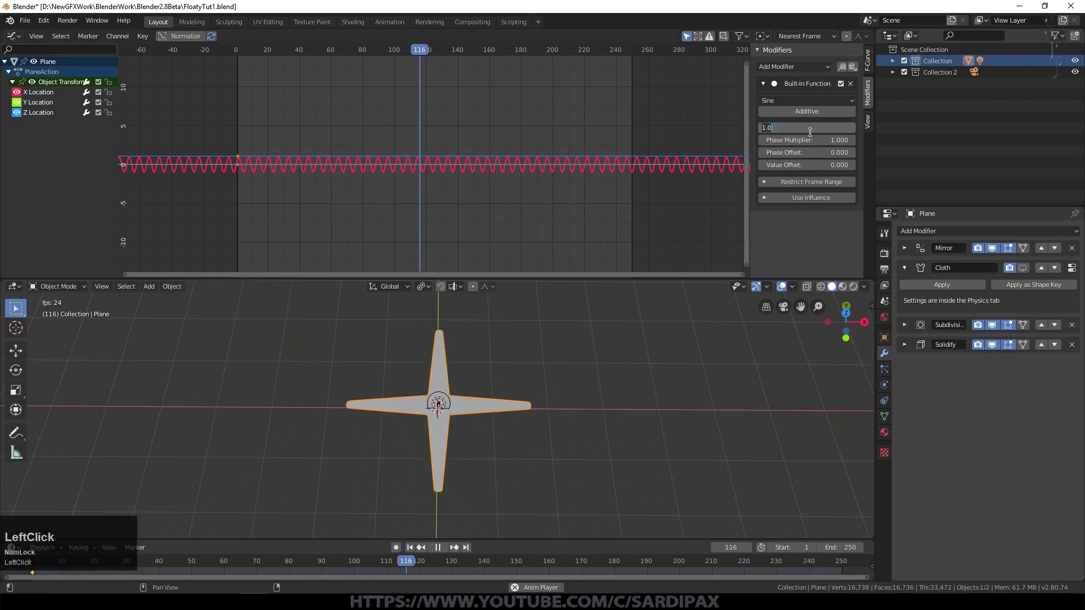
type("2.5")
key("KP_Enter")
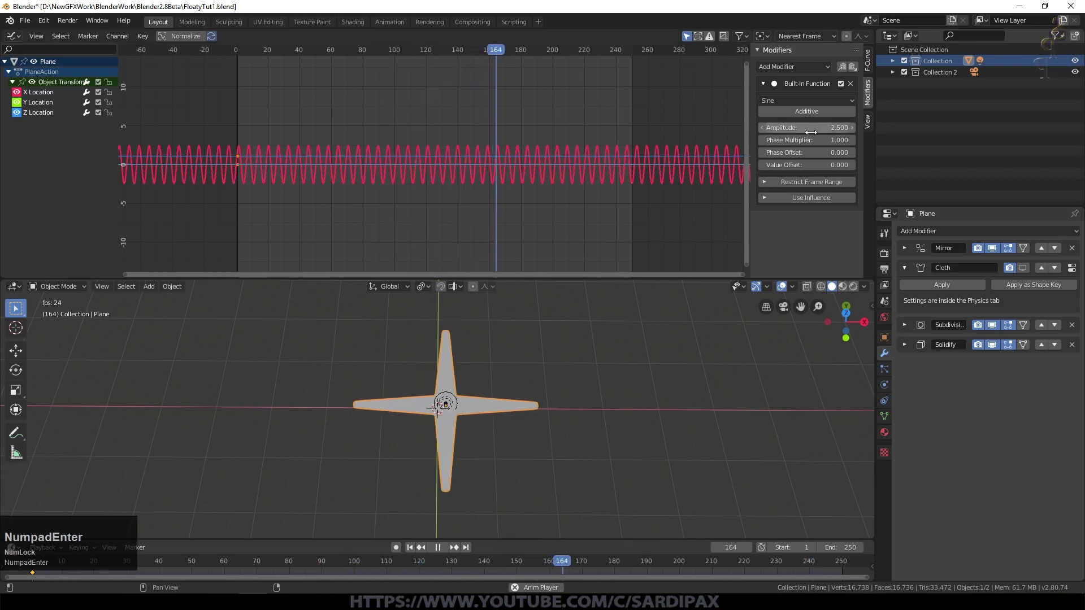
Step: Set the X Location Sine modifier's amplitude to 15 and its phase multiplier to 0.025
left_click(810, 129)
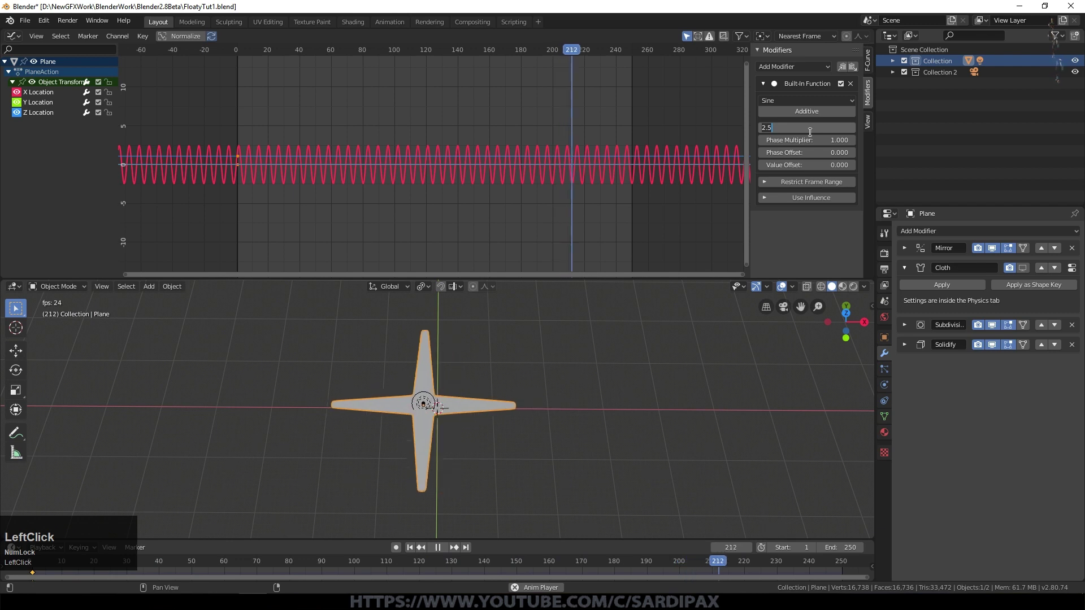
type("15")
key("KP_Enter")
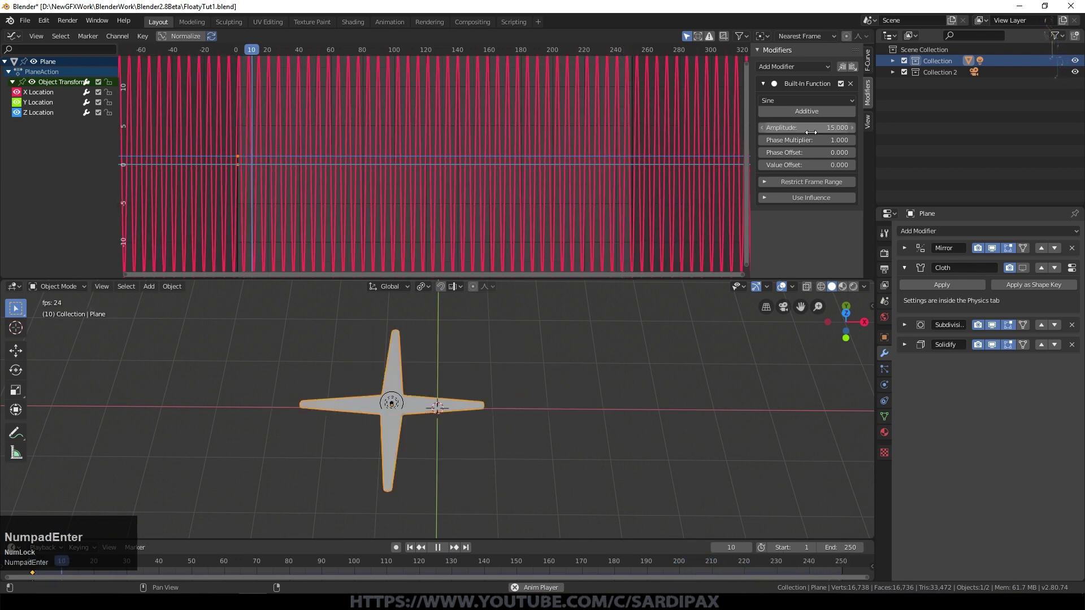
scroll(552, 355, "down", 1)
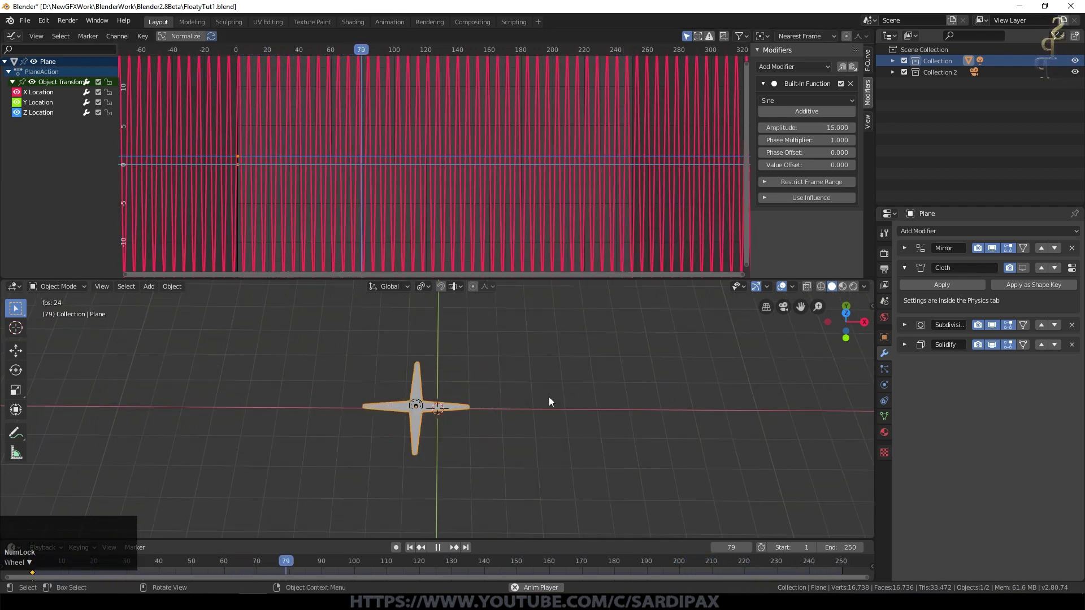
scroll(678, 226, "down", 3)
left_click(806, 140)
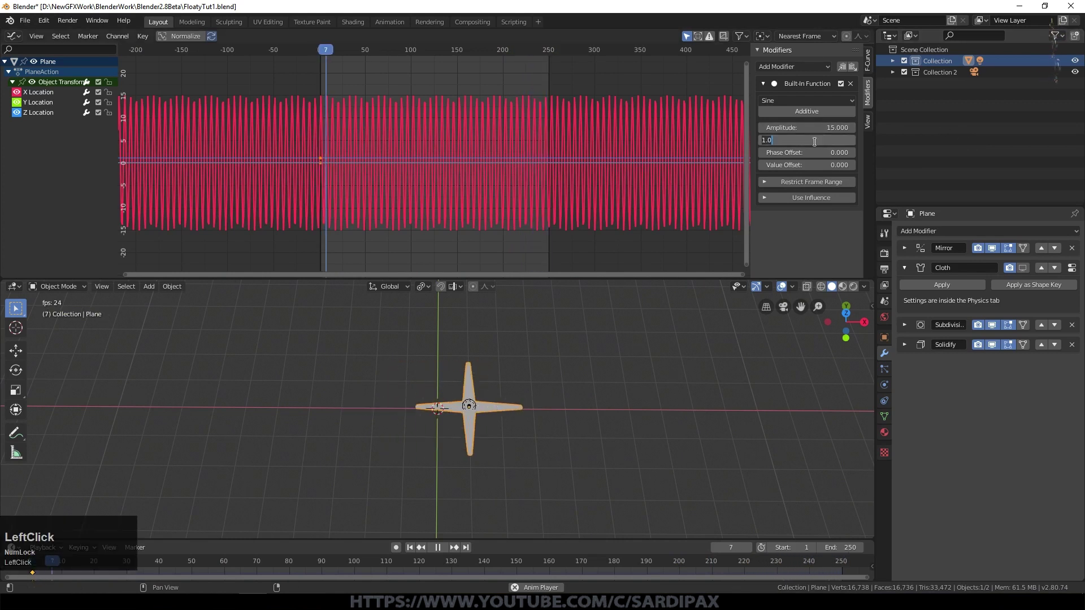
type(".025")
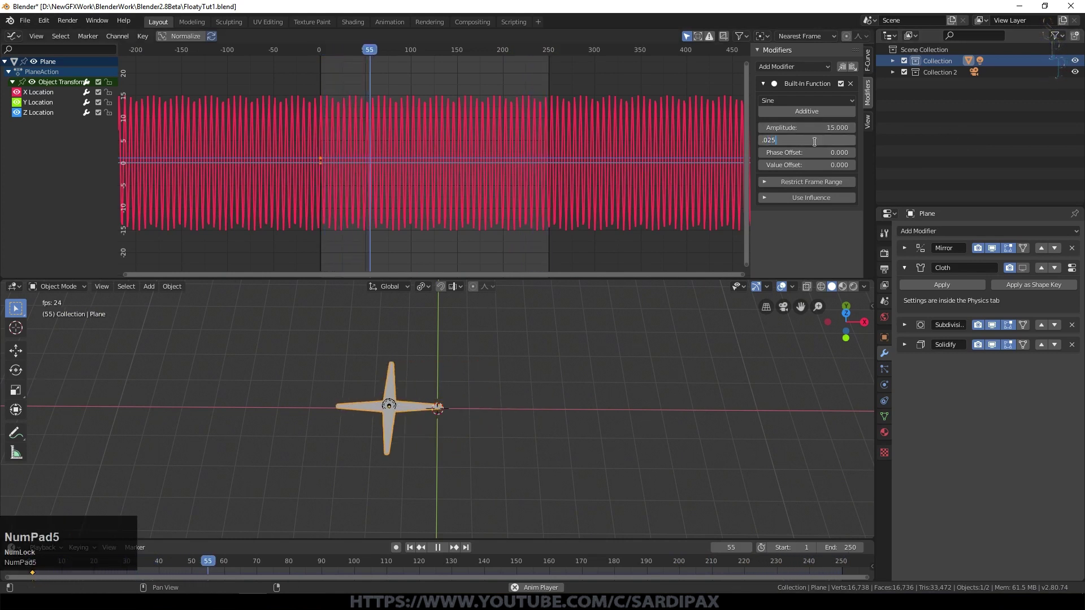
key("KP_Enter")
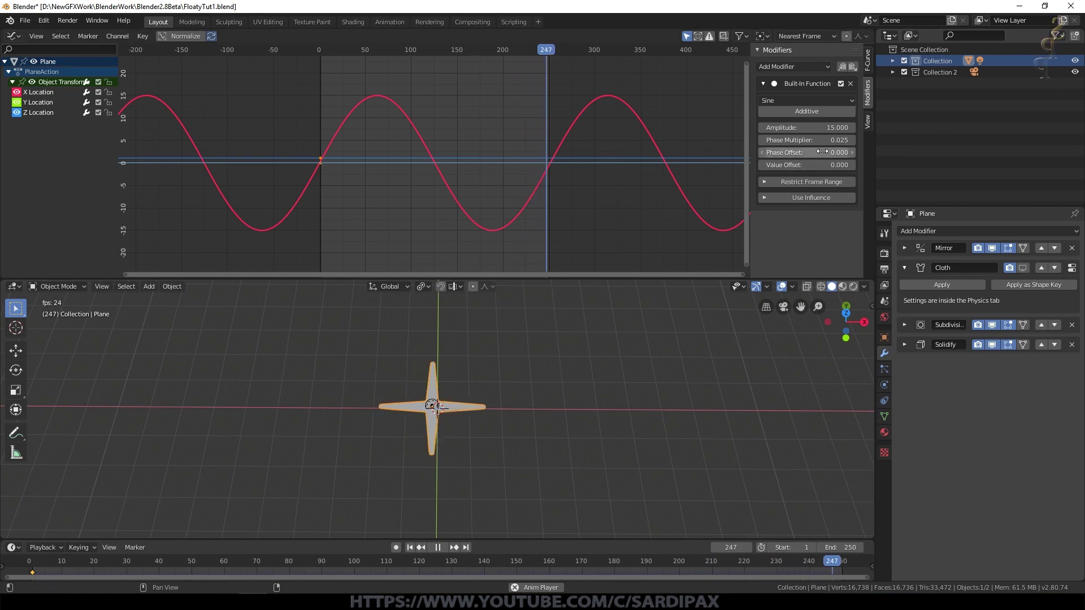
Step: Set the X Location modifier's phase offset to 4.5 and value offset to 2, and collapse its settings
left_click_drag(813, 152, 853, 152)
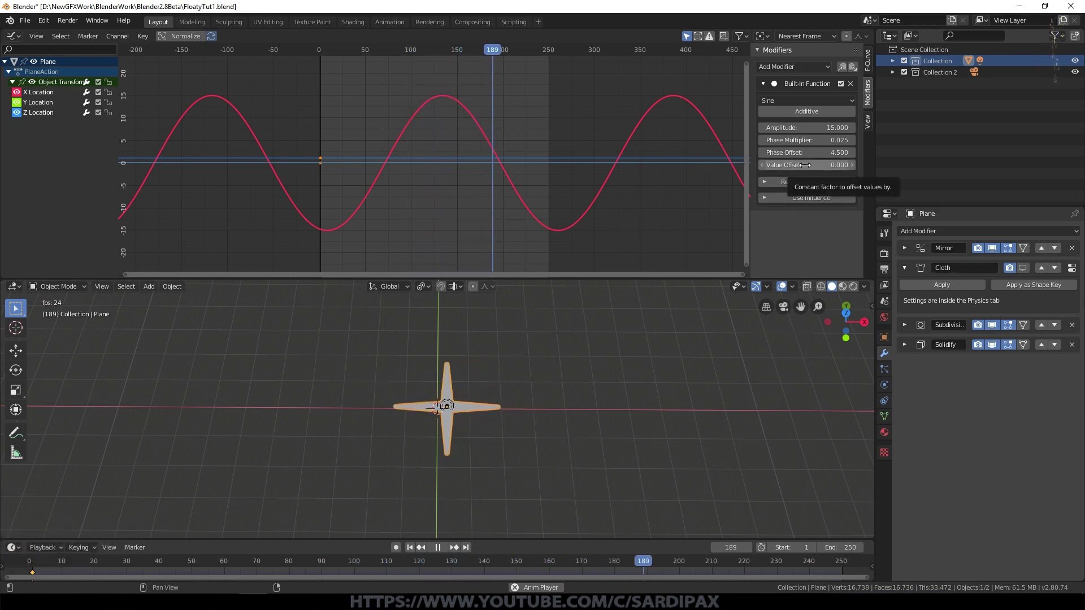
mouse_move(805, 165)
left_mouse_down()
mouse_move(830, 164)
mouse_move(815, 164)
left_mouse_up()
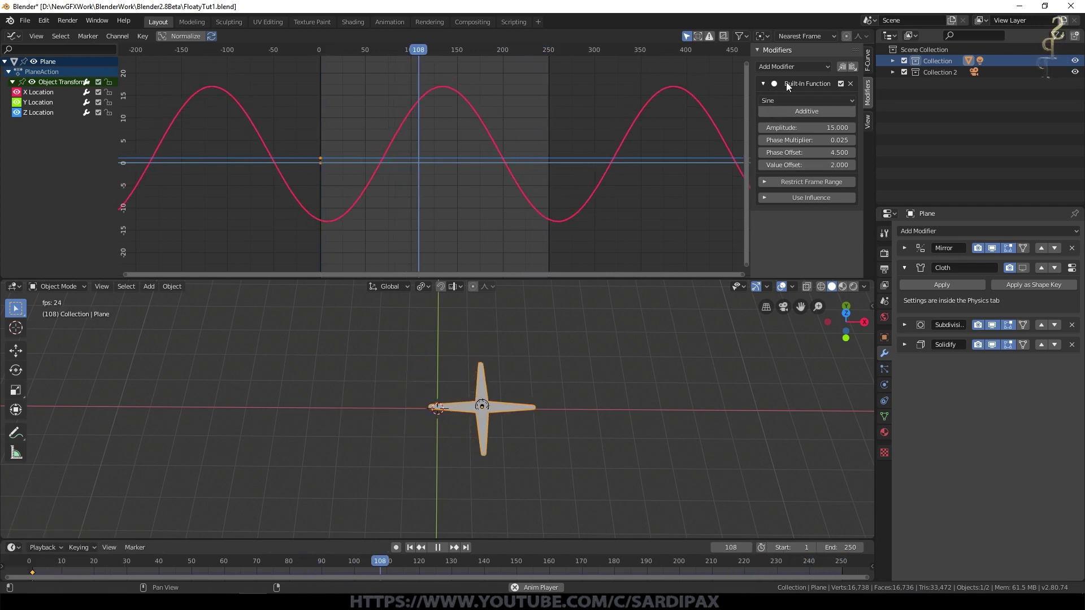
left_click(763, 83)
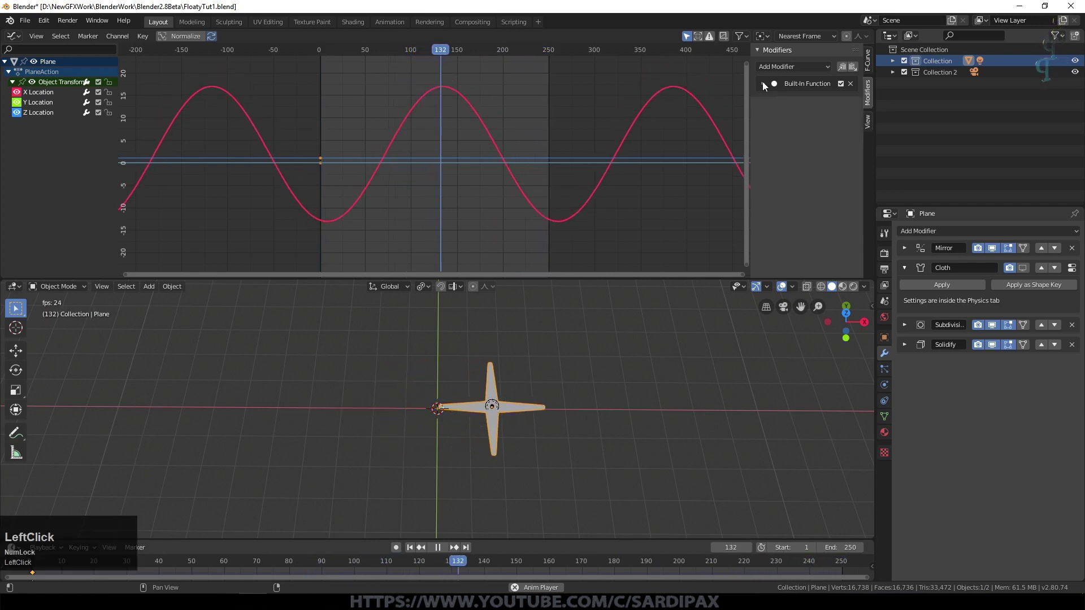
Step: Add a second Built-In Function modifier to the X Location curve with an amplitude of 12
left_click(794, 68)
left_click(794, 93)
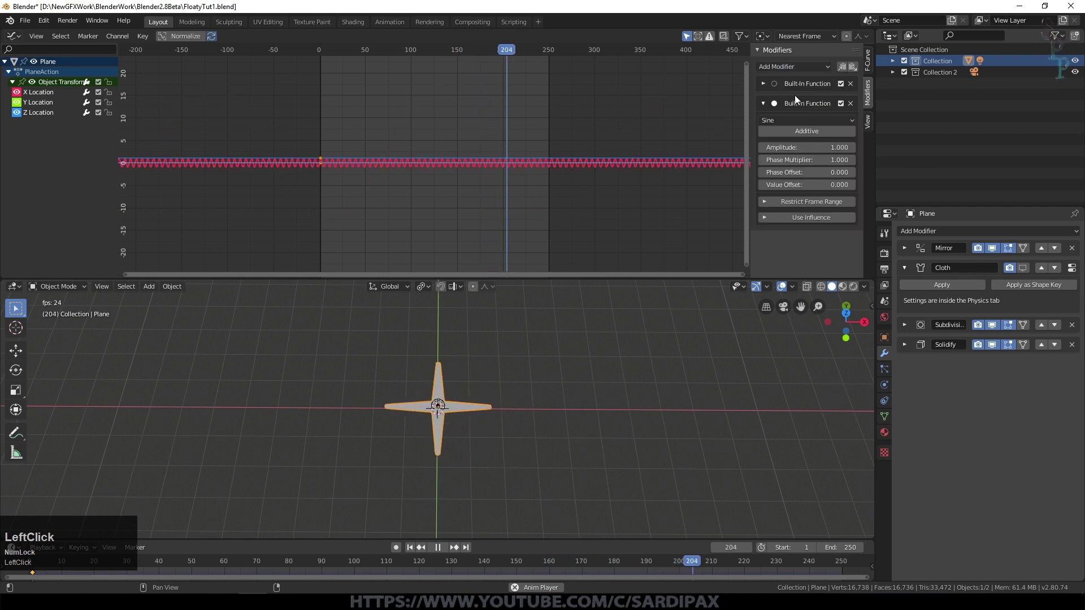
left_click(794, 147)
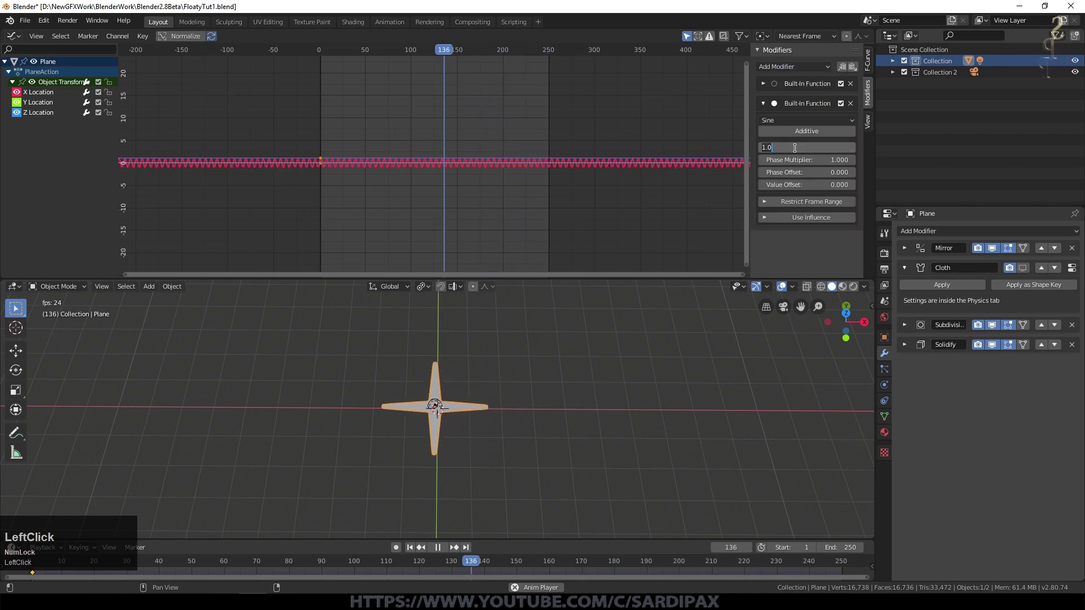
type("1")
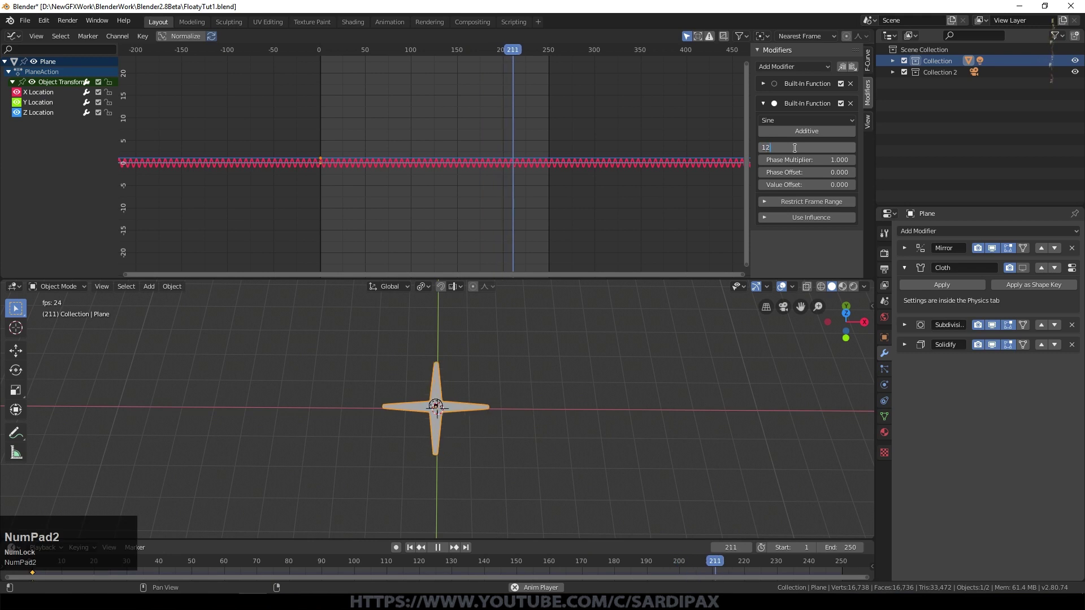
type("2")
key("Return")
Step: Set the second X Location modifier's phase multiplier to 0.05
left_click(802, 84)
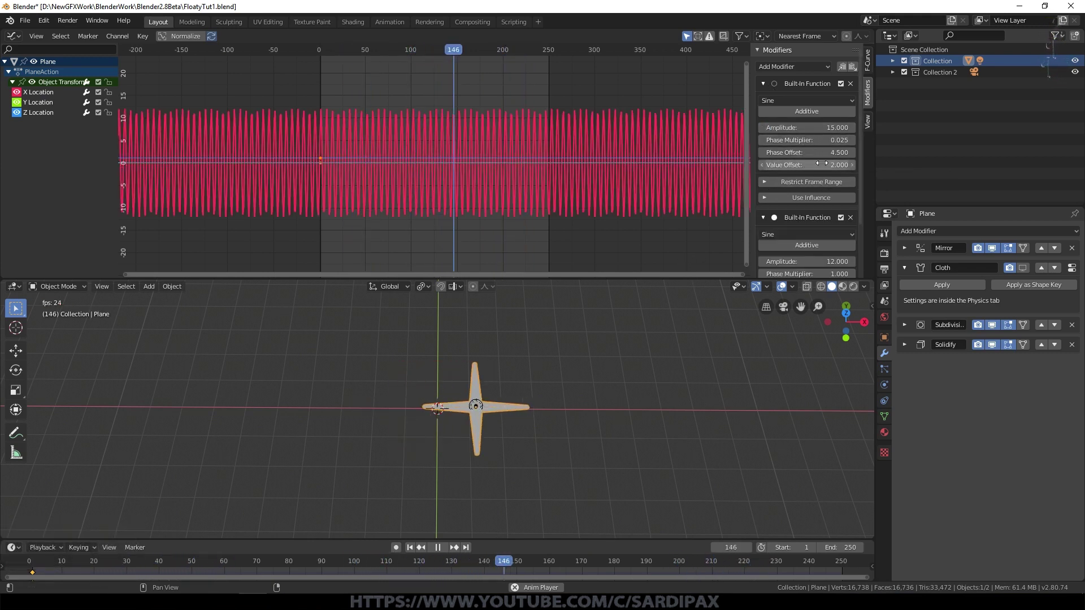
scroll(820, 164, "down", 3)
left_click(814, 208)
type("0.05")
key("KP_Enter")
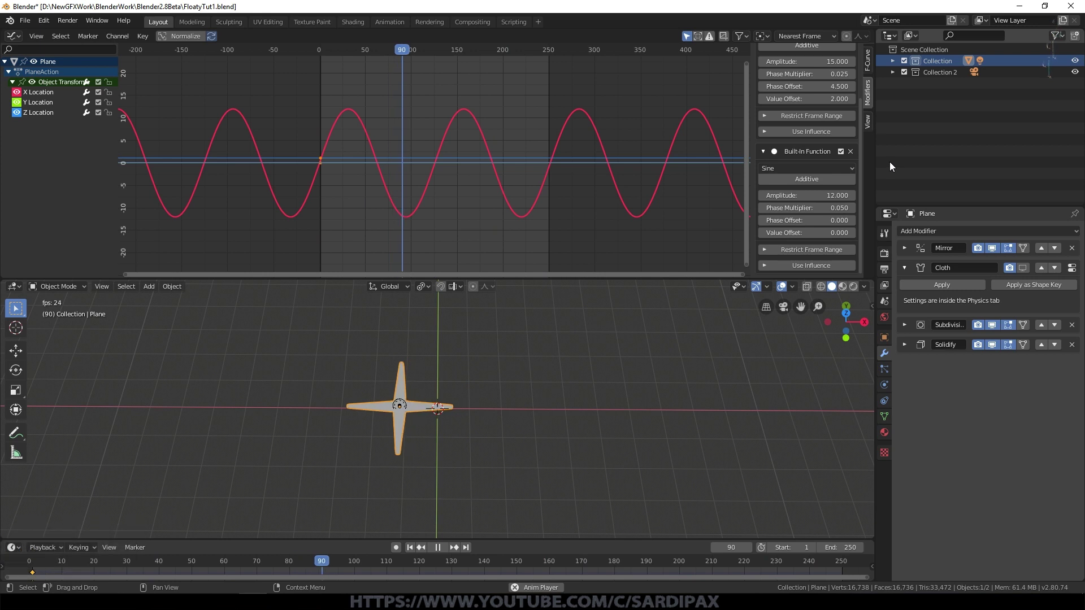
Step: Make both X Location modifiers additive so that their sine waves combine
left_click(817, 177)
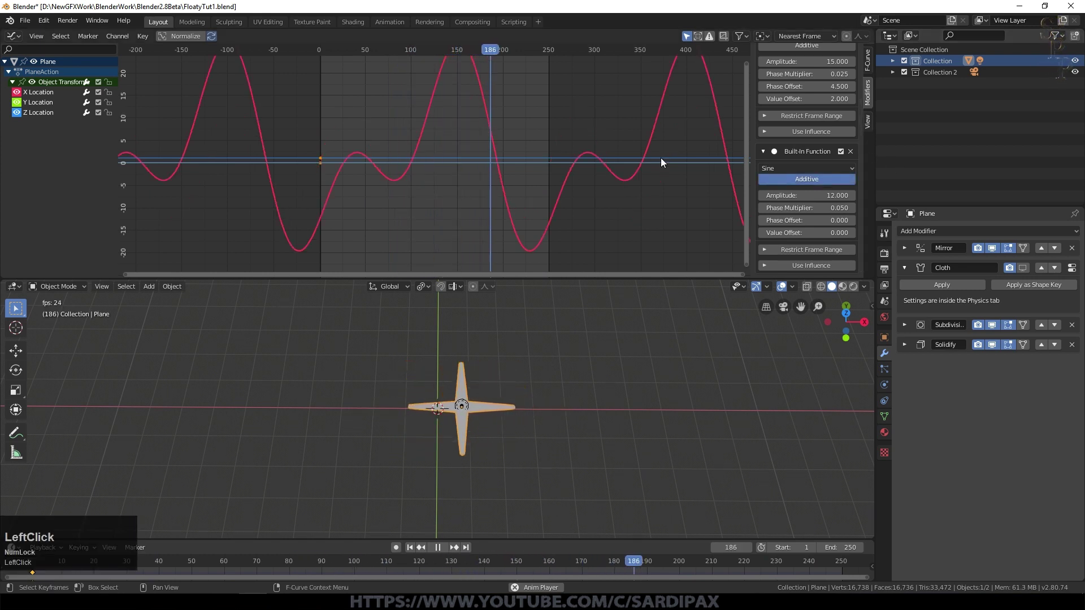
scroll(844, 120, "up", 3)
left_click(835, 113)
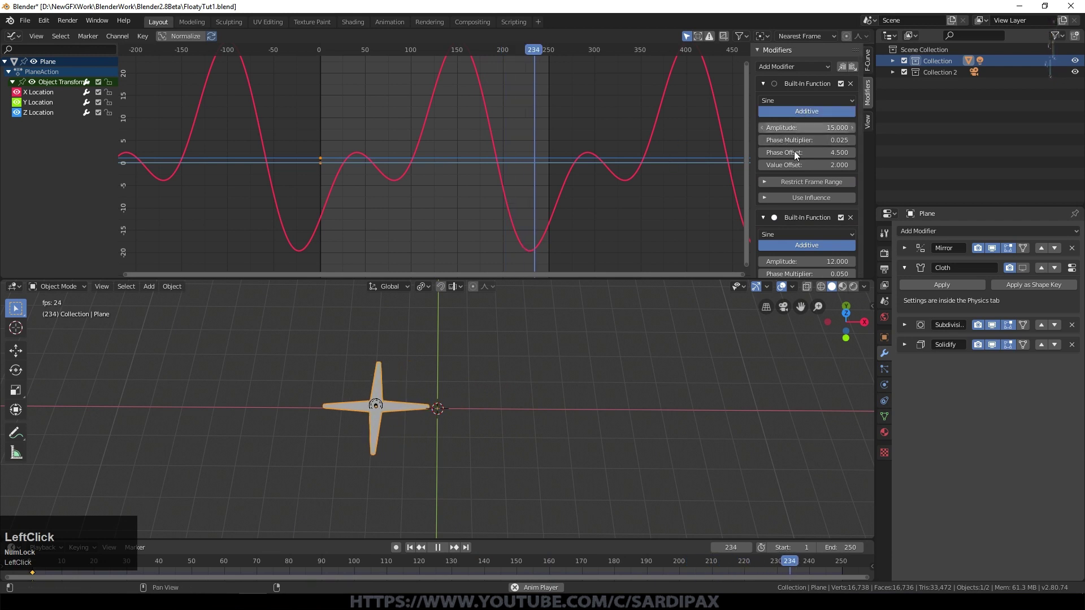
scroll(615, 159, "down", 2)
scroll(613, 155, "down", 2)
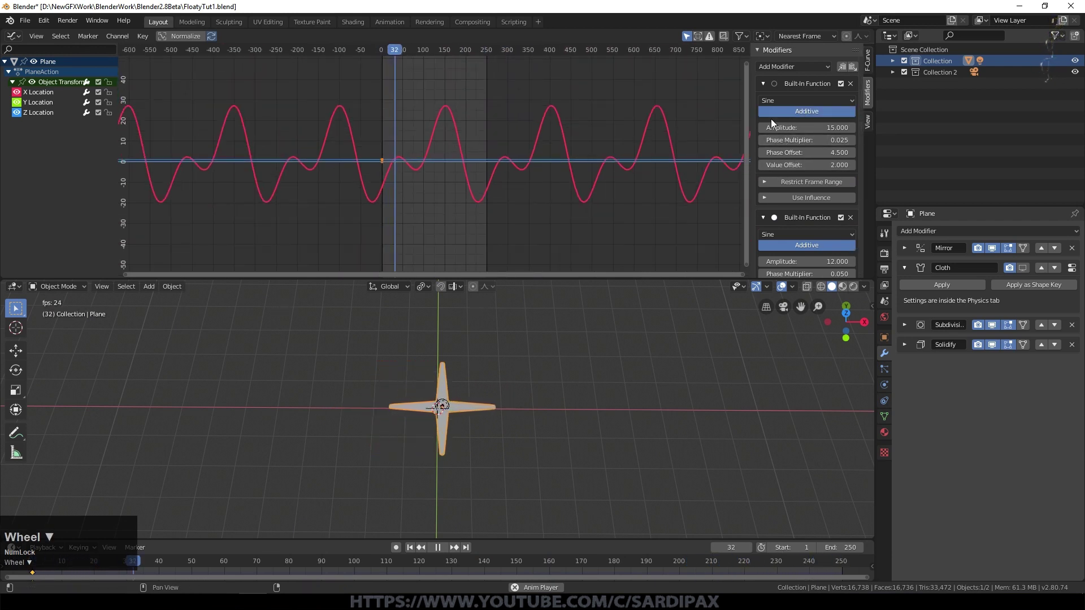
left_click(806, 111)
left_click(815, 111)
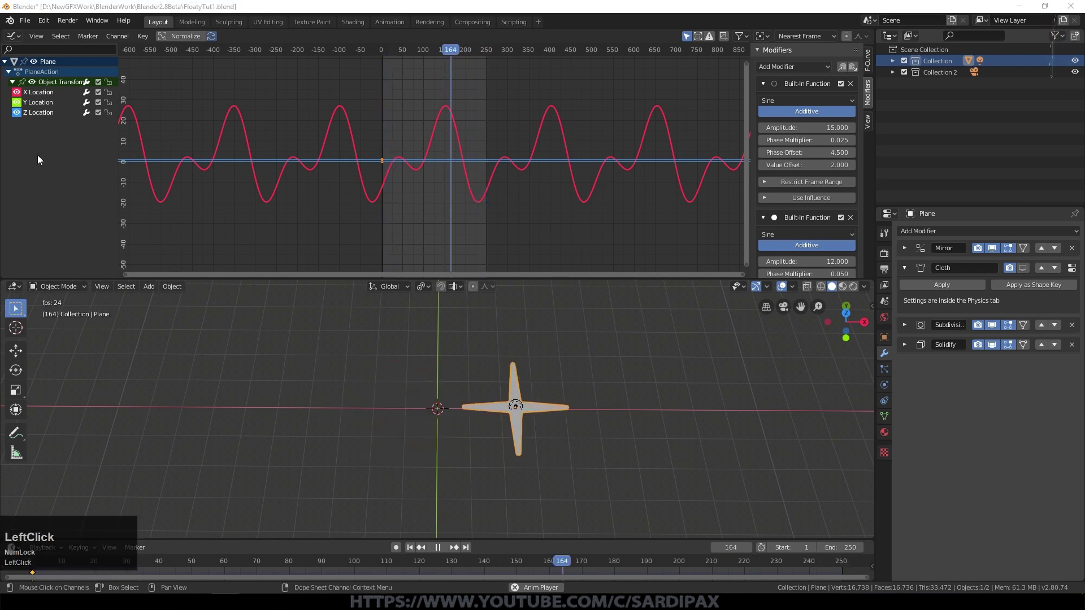
Step: Select the Y Location curve and add three Built-In Function modifiers to it
left_click(31, 106)
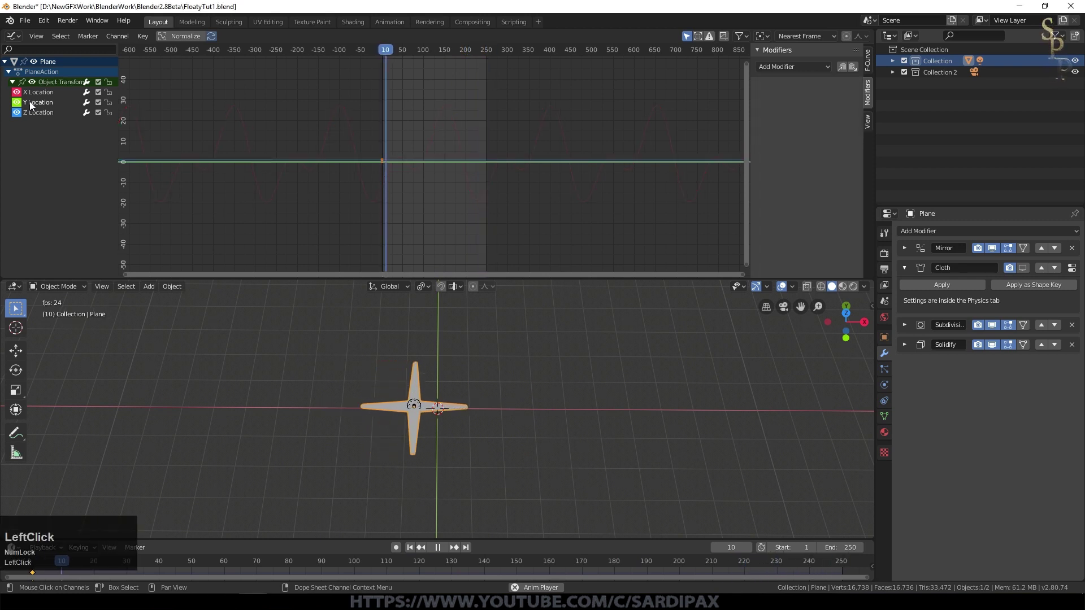
left_click(792, 66)
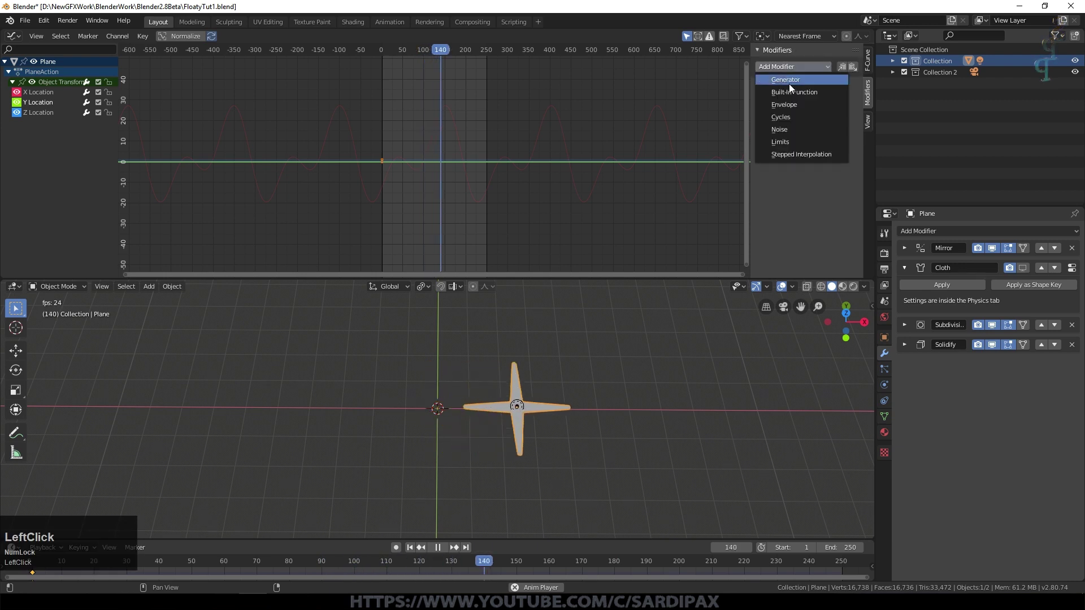
left_click(801, 90)
left_click(797, 67)
left_click(799, 91)
left_click(797, 66)
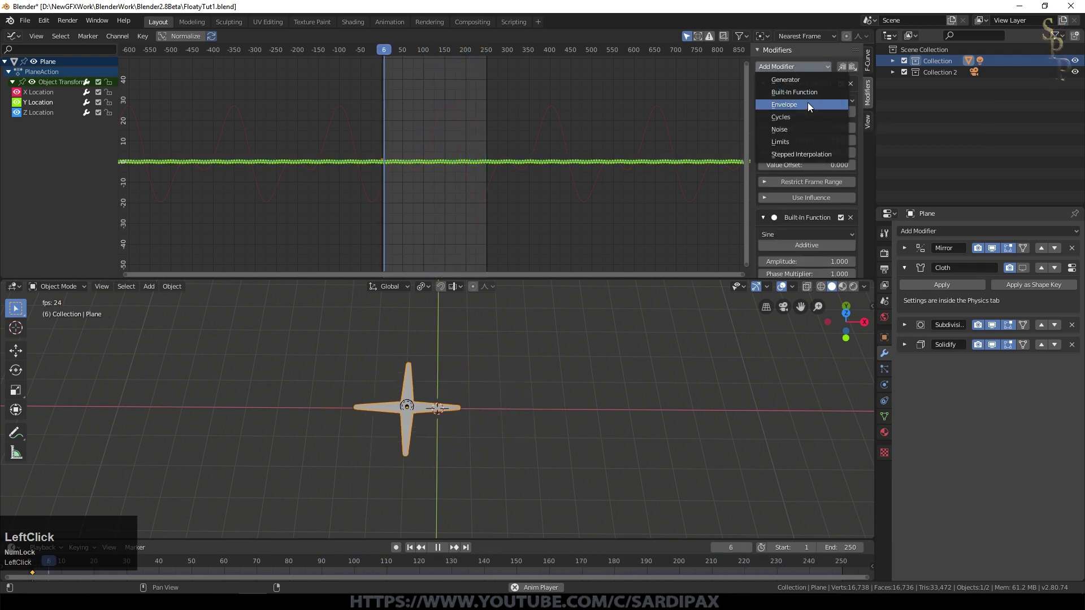
left_click(806, 93)
Step: Make the second and third Y Location modifiers additive
scroll(805, 169, "down", 1)
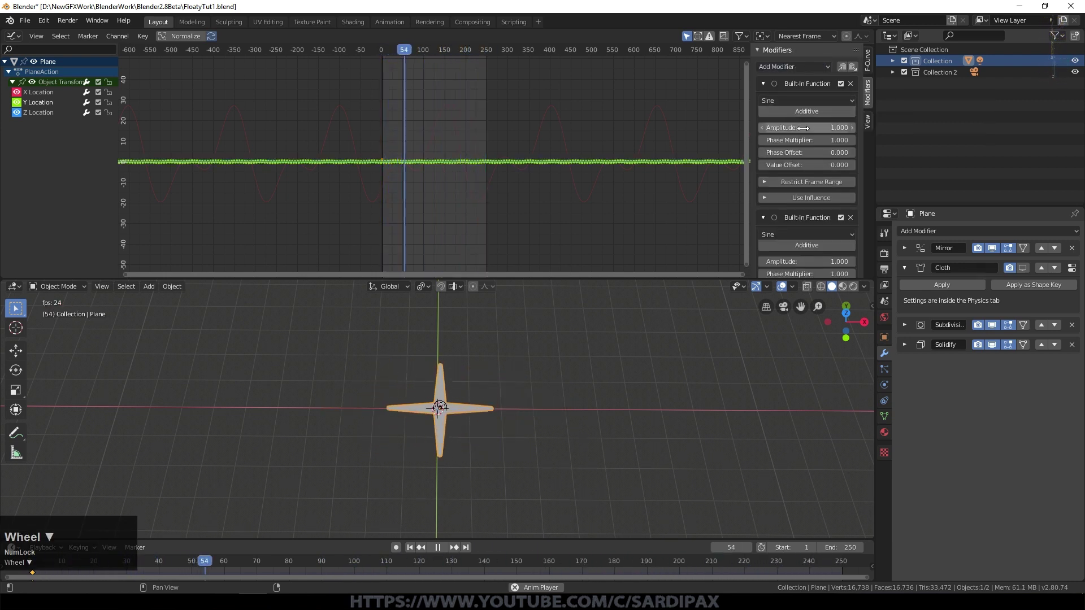
left_click(805, 244)
left_click_drag(863, 123, 860, 245)
left_click(826, 179)
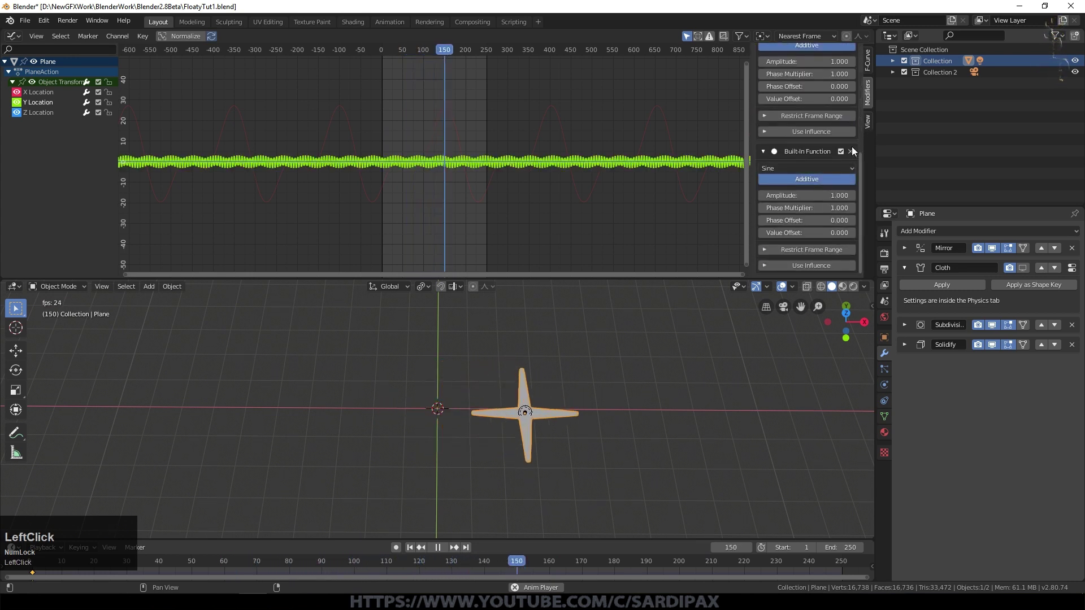
Step: Set the third Y Location modifier's amplitude to 20 and the second one's to 15
left_click(819, 194)
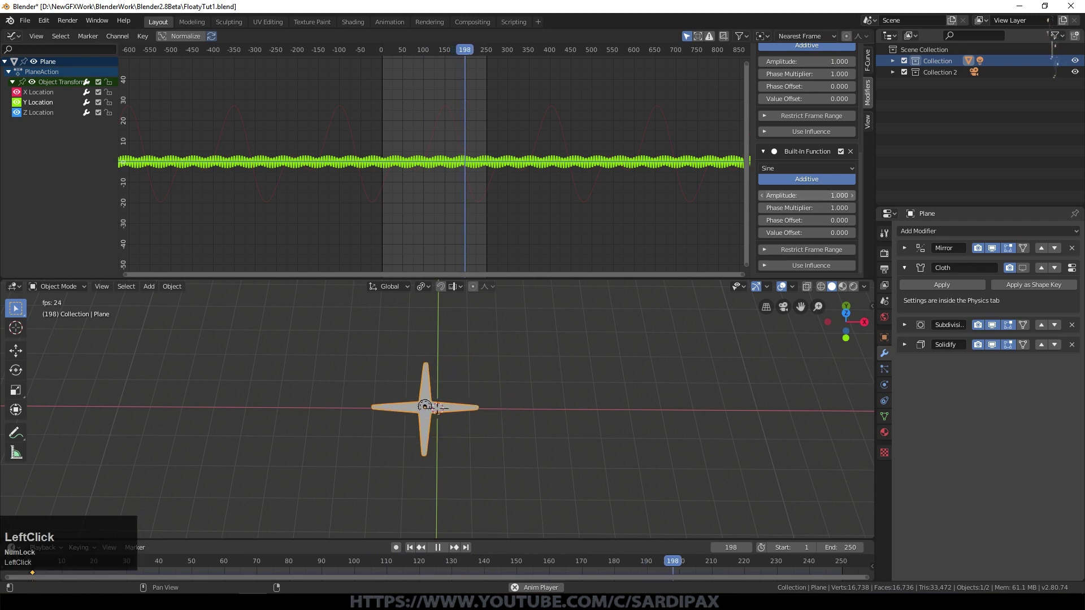
type("20")
key("KP_Enter")
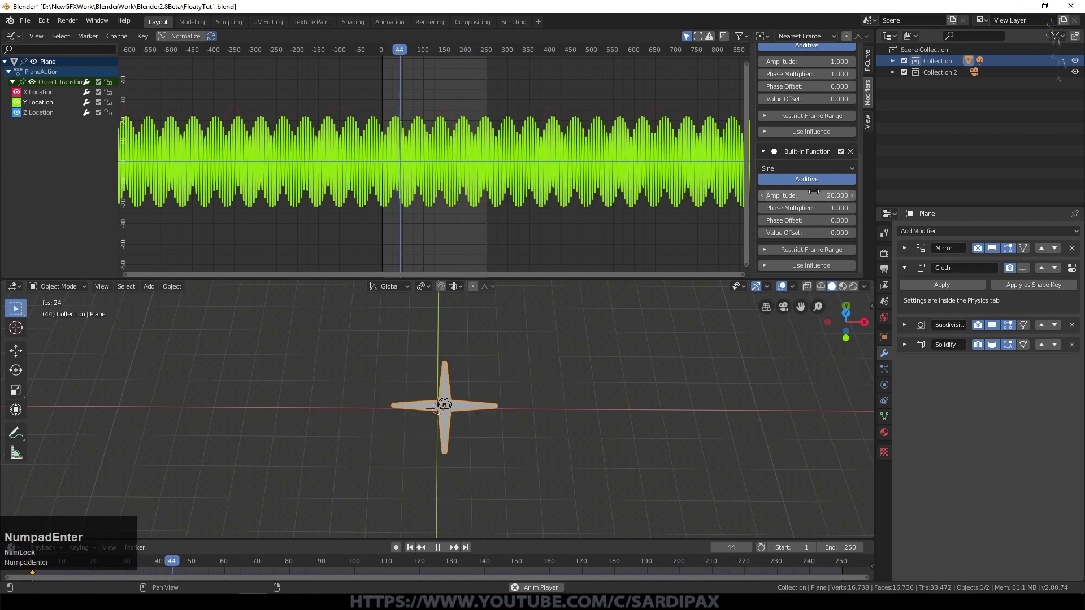
left_click(858, 179)
left_click(819, 163)
key("BackSpace")
type("15")
key("KP_Enter")
Step: Set the first Y Location modifier's amplitude to 10
left_click_drag(860, 161, 850, 107)
left_click(794, 125)
type("10")
key("KP_Enter")
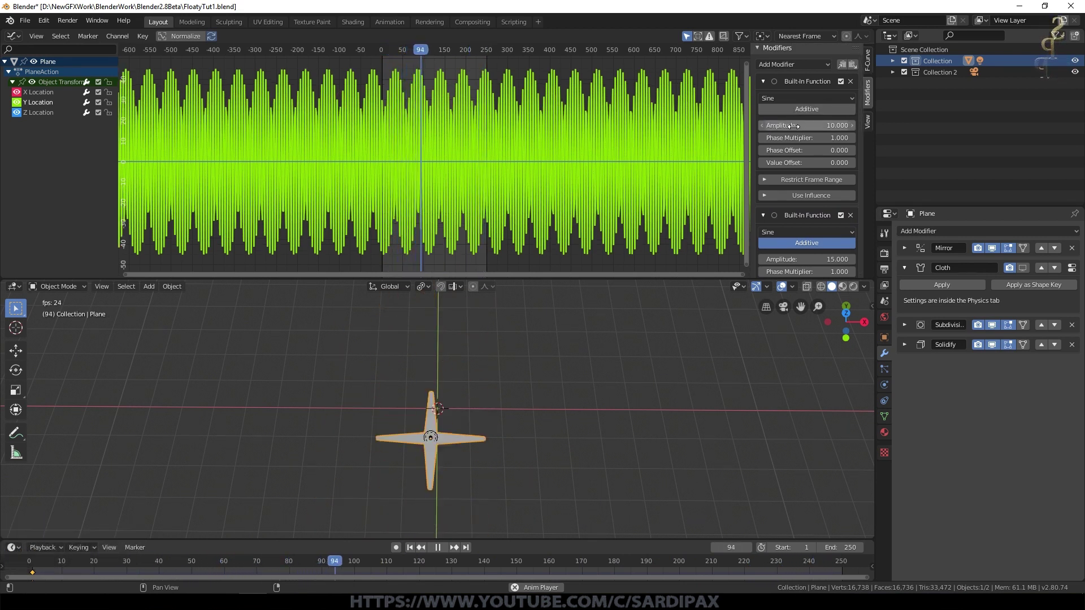
key("KP_Enter")
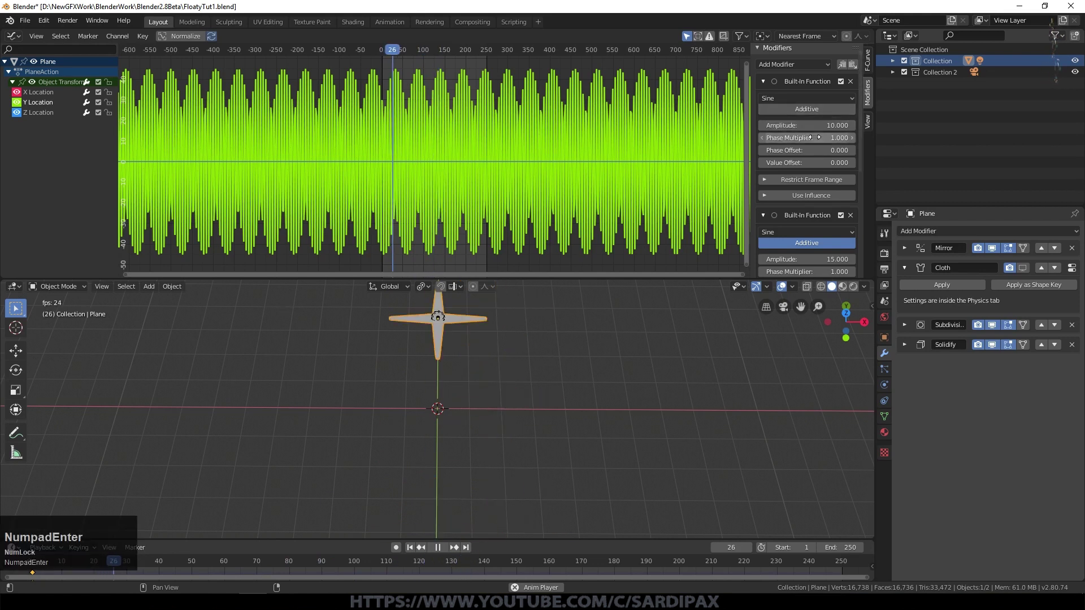
Step: Set the phase offsets of the three Y Location modifiers to about 22.1, -27 and 25.2, in stack order
left_click_drag(808, 150, 853, 150)
left_click_drag(860, 107, 853, 220)
scroll(419, 176, "up", 16)
scroll(419, 177, "down", 3)
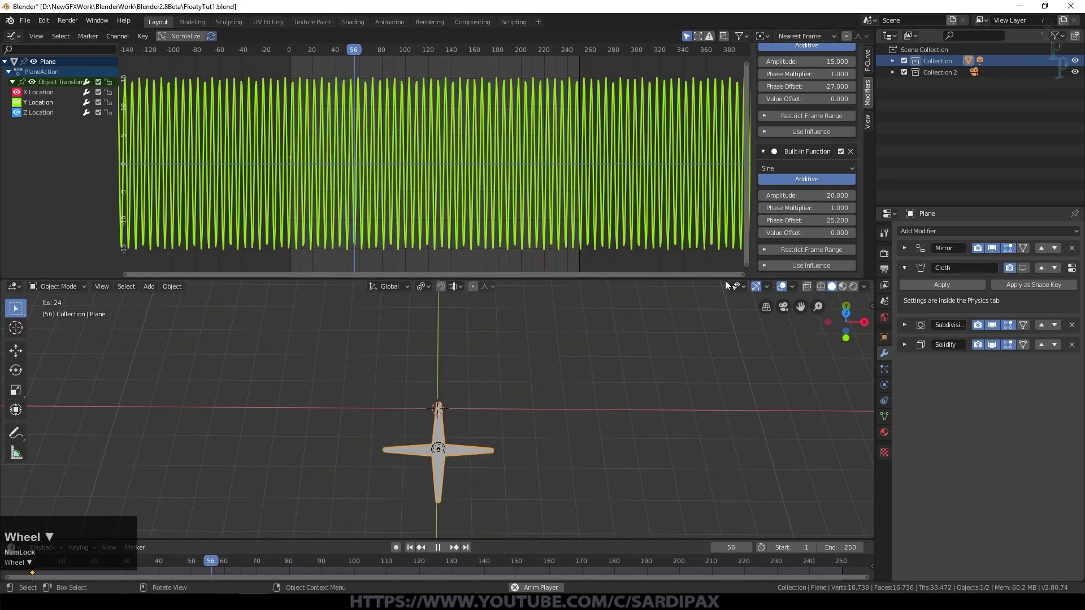
Step: Set the phase multipliers of the three Y Location modifiers to 0.01, 0.015 and 0.03, in stack order
left_click_drag(862, 164, 860, 50)
left_click(815, 139)
type("0.01")
key("KP_Enter")
left_click_drag(859, 140, 860, 168)
left_click(818, 222)
type(".015")
key("KP_Enter")
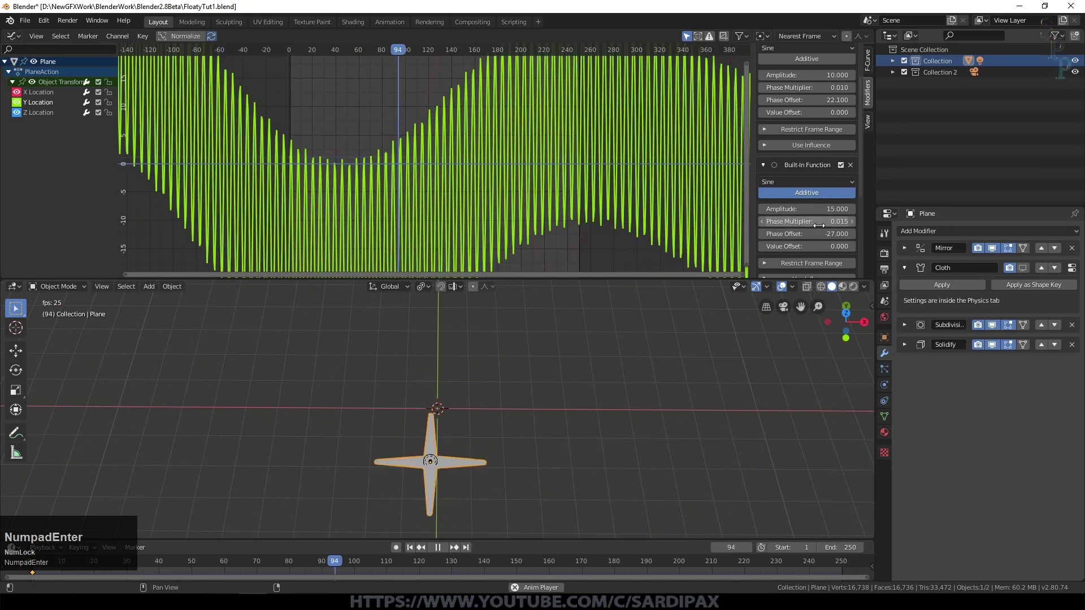
left_click_drag(860, 185, 869, 263)
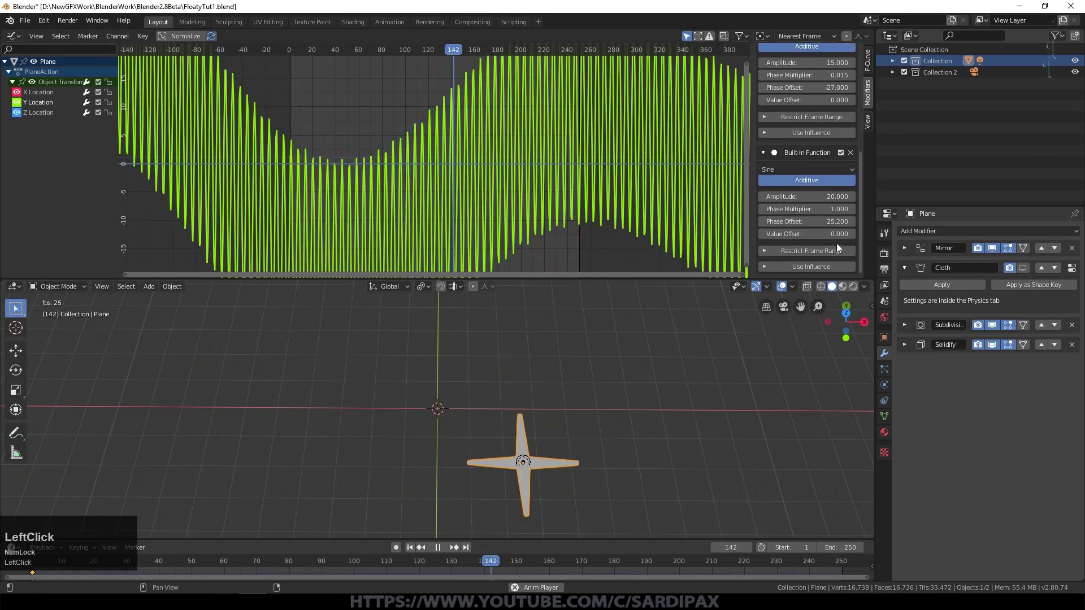
left_click(801, 208)
type(".03")
key("KP_Enter")
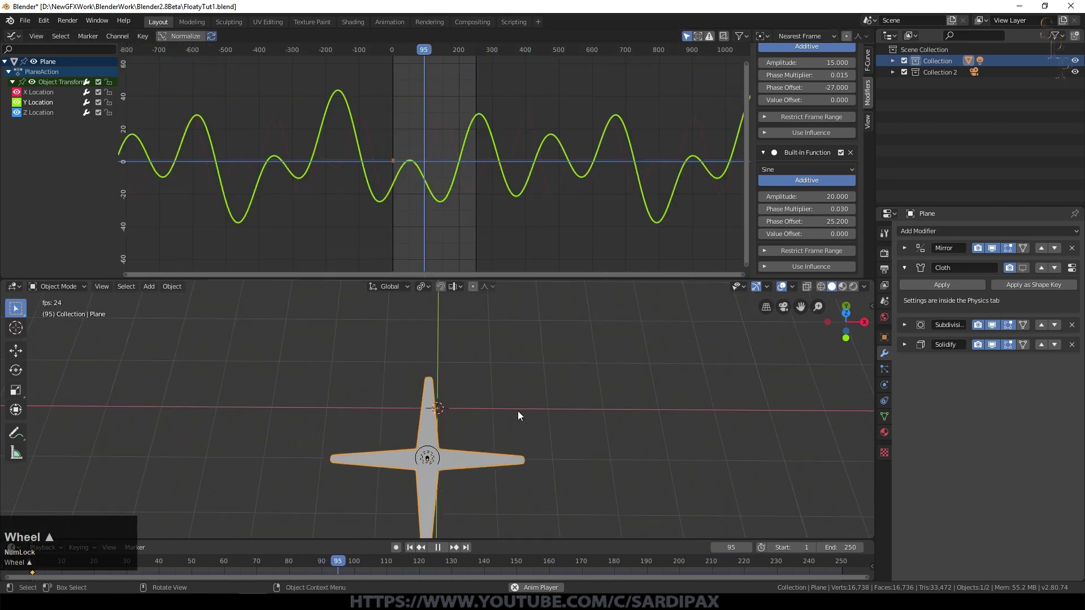
Step: Switch the 3D viewport to top view to examine the creature's combined X and Y movement
key("KP_7")
scroll(518, 411, "down", 3)
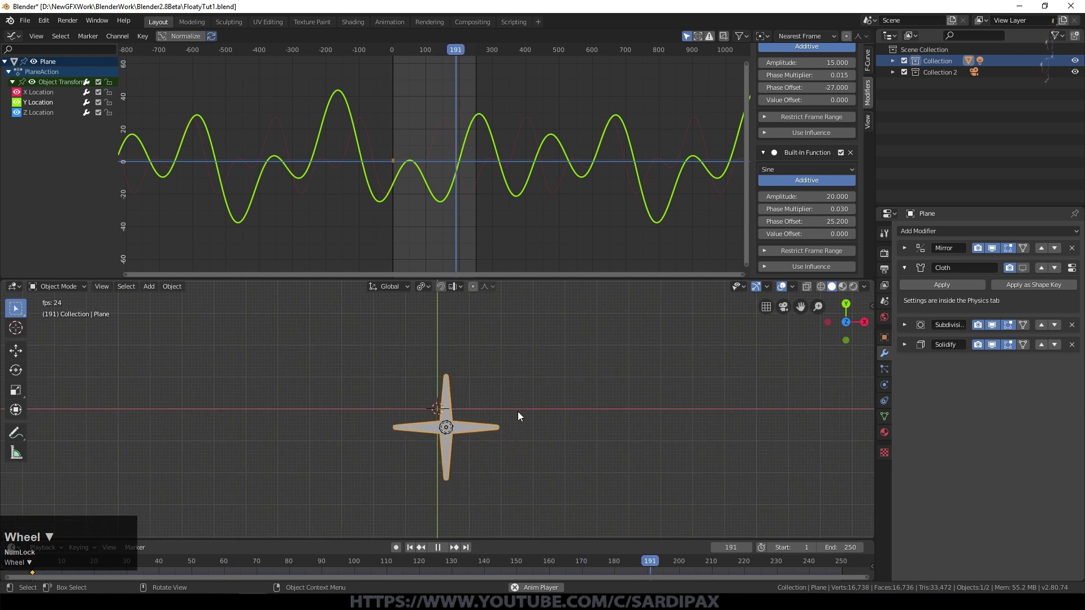
scroll(364, 161, "up", 2)
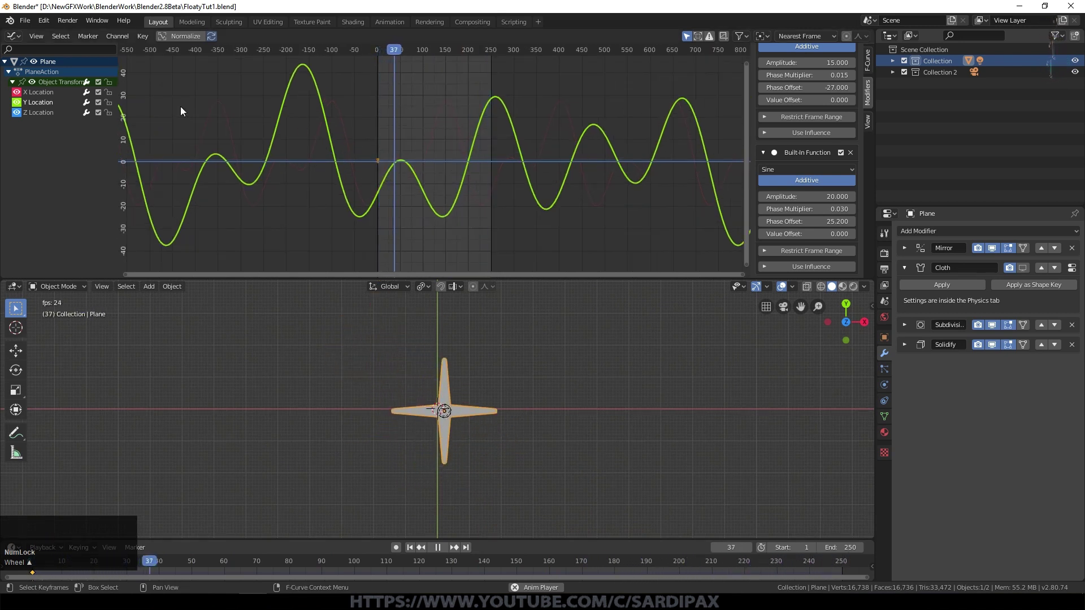
Step: Set the phase offset of the second X Location modifier to about 4.1
left_click(46, 93, "shift")
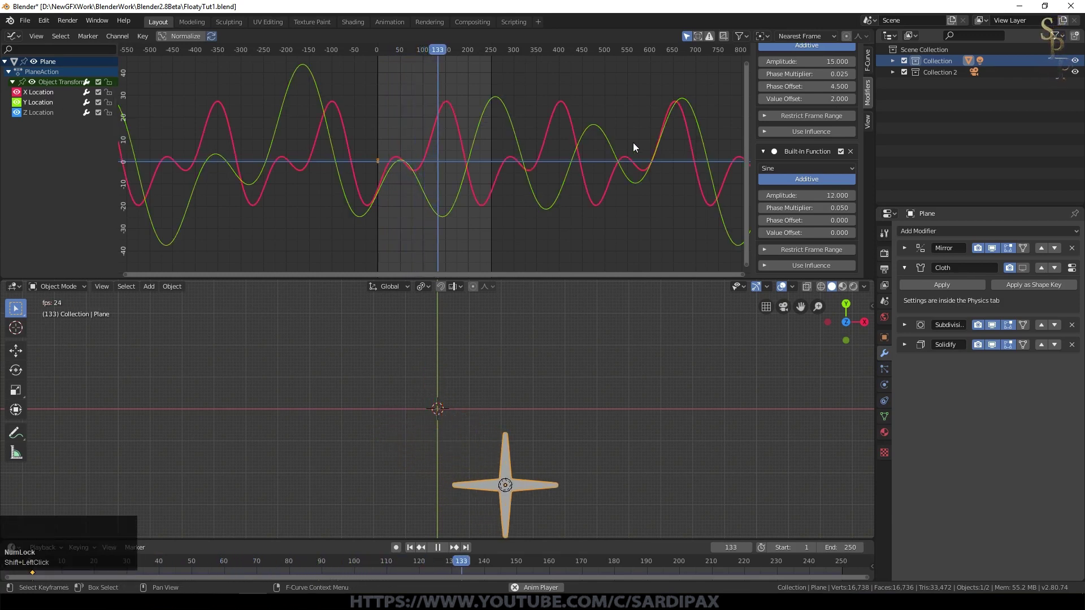
left_click_drag(806, 221, 834, 220)
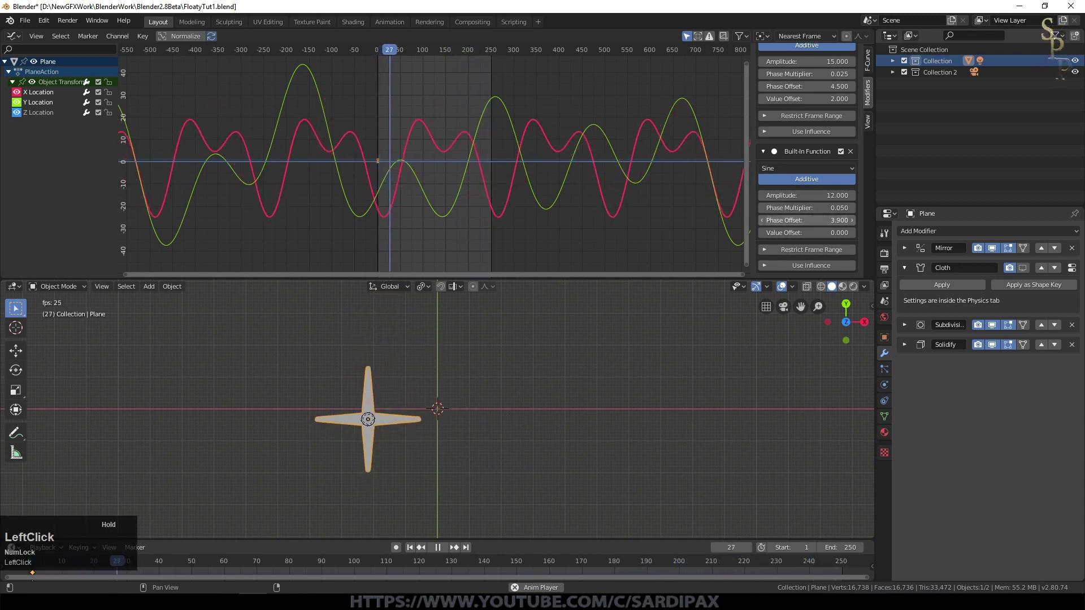
Step: Add a built-in sine function modifier with amplitude 18 to the Z Location curve
left_click(41, 110)
left_click(792, 66)
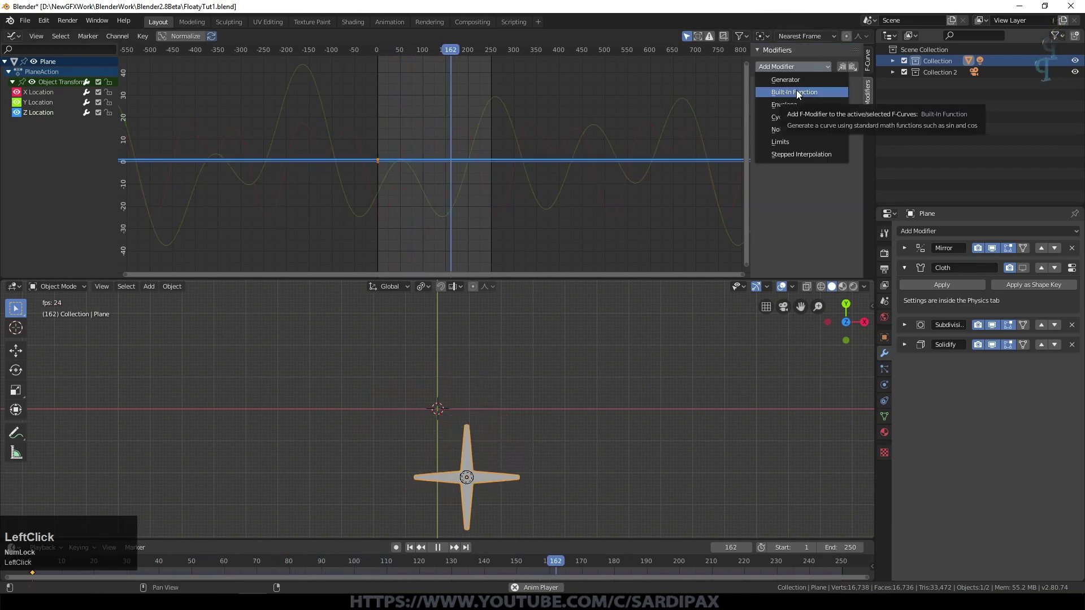
left_click(796, 92)
scroll(835, 133, "down", 5)
left_click(801, 193)
type("18")
key("Return")
Step: Set the second Z Location modifier's amplitude to 12, and make both modifiers additive with phase multipliers 0.033 and 0.03
scroll(804, 206, "down", 5)
left_click(808, 216)
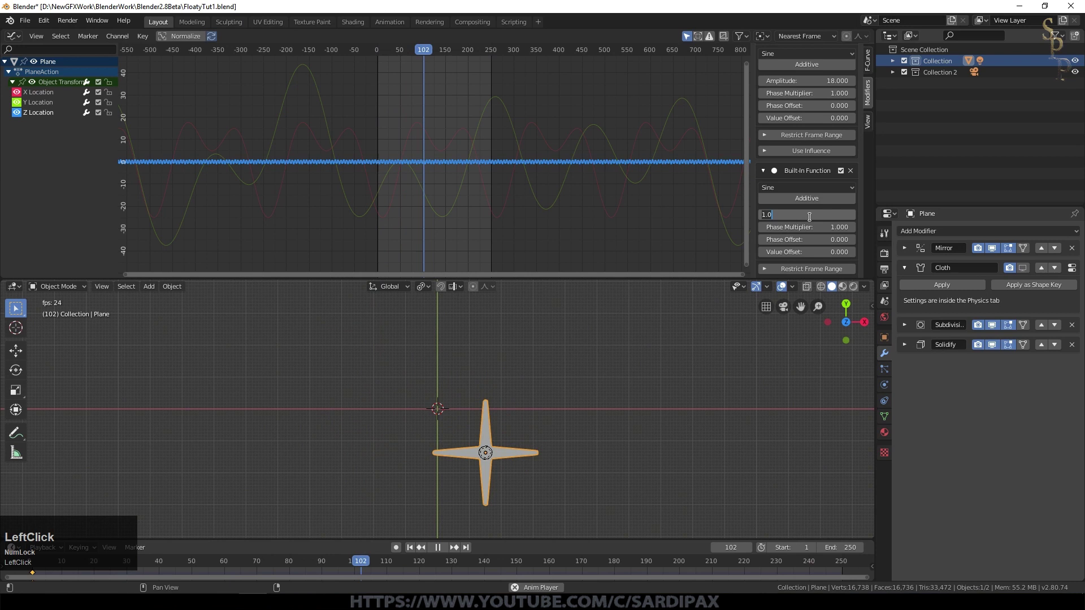
type("12")
key("Return")
scroll(814, 143, "up", 8)
scroll(805, 228, "down", 5)
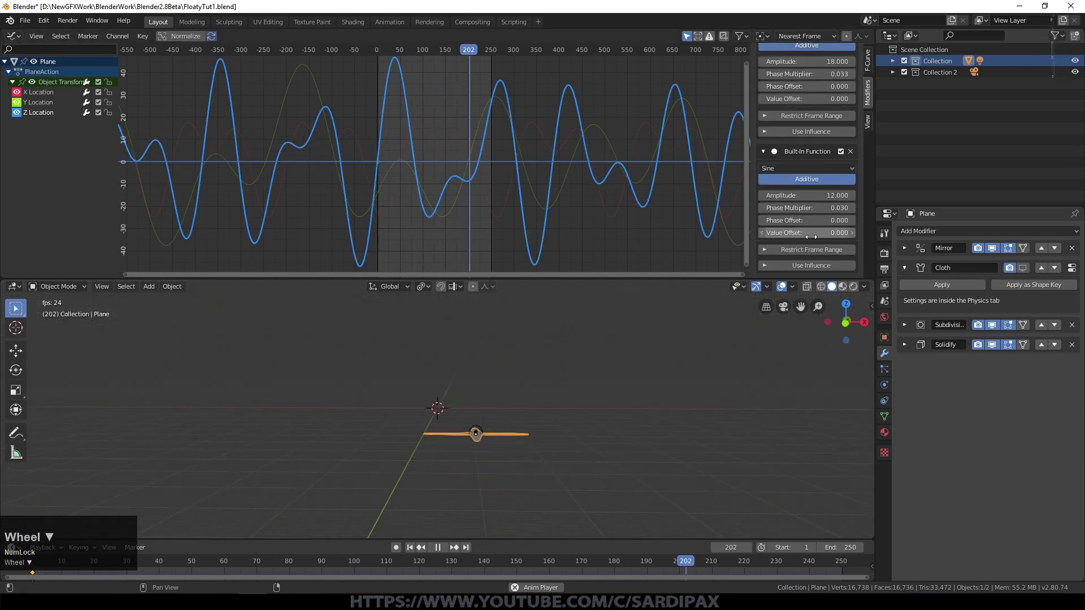
Step: Set the second Z Location modifier's value offset to 12.6 and display the X, Y and Z curves together
middle_click_drag(429, 339, 476, 353)
middle_click_drag(531, 424, 464, 372)
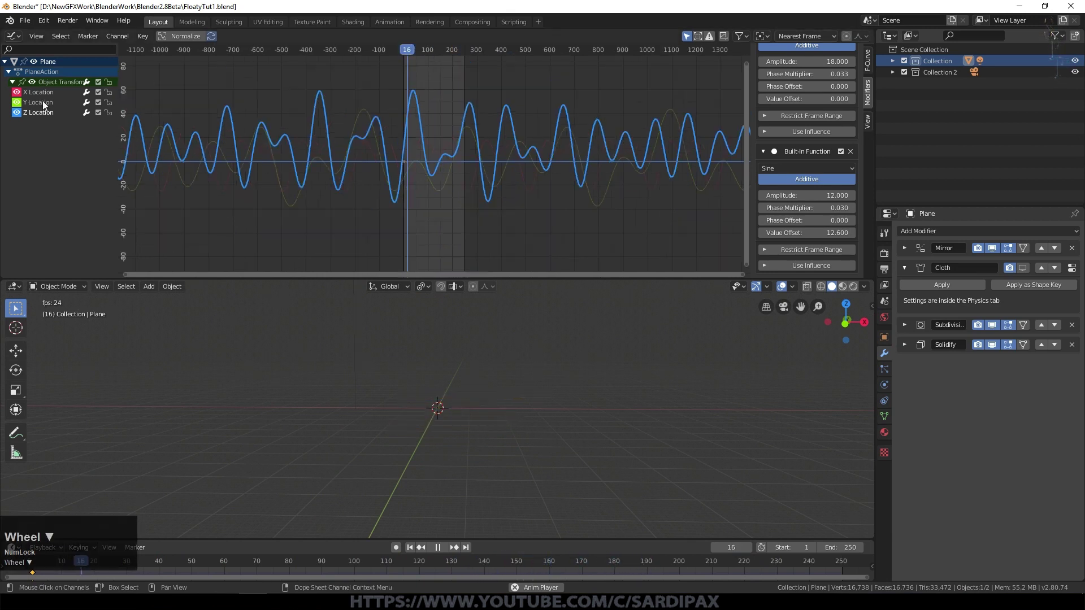
left_click(42, 102)
left_click(238, 169)
scroll(538, 117, "up", 4)
scroll(537, 116, "down", 2)
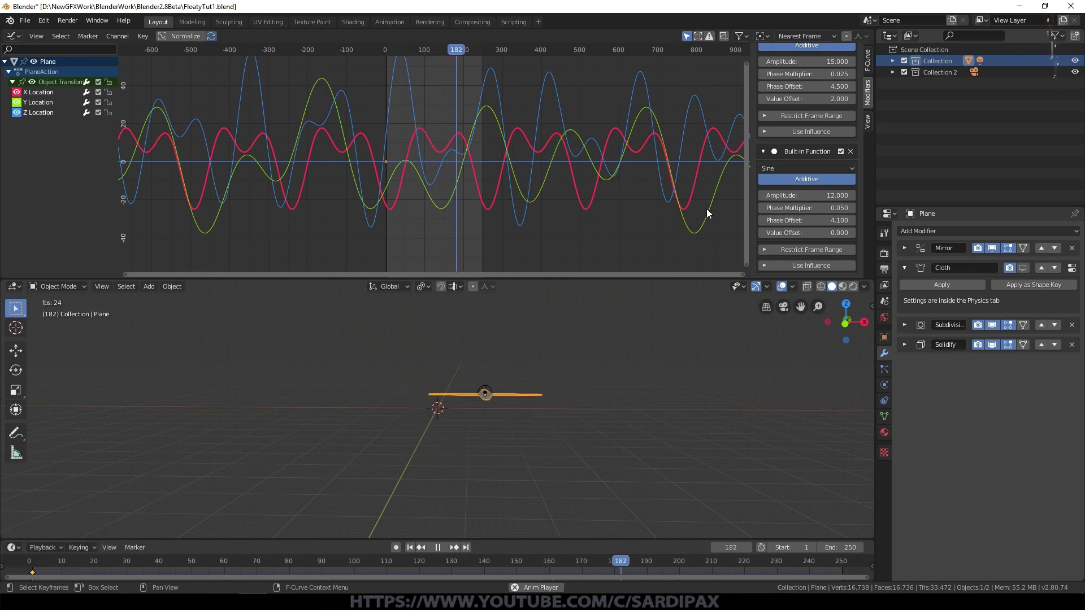
Step: Try stepping the second X Location modifier's phase multiplier up and back down
left_click(851, 208)
left_click(851, 208)
left_click(764, 208)
left_click(764, 208)
Step: Enable the Cloth modifier in the viewport and replay the animation from the first frame
middle_click_drag(554, 362, 501, 378)
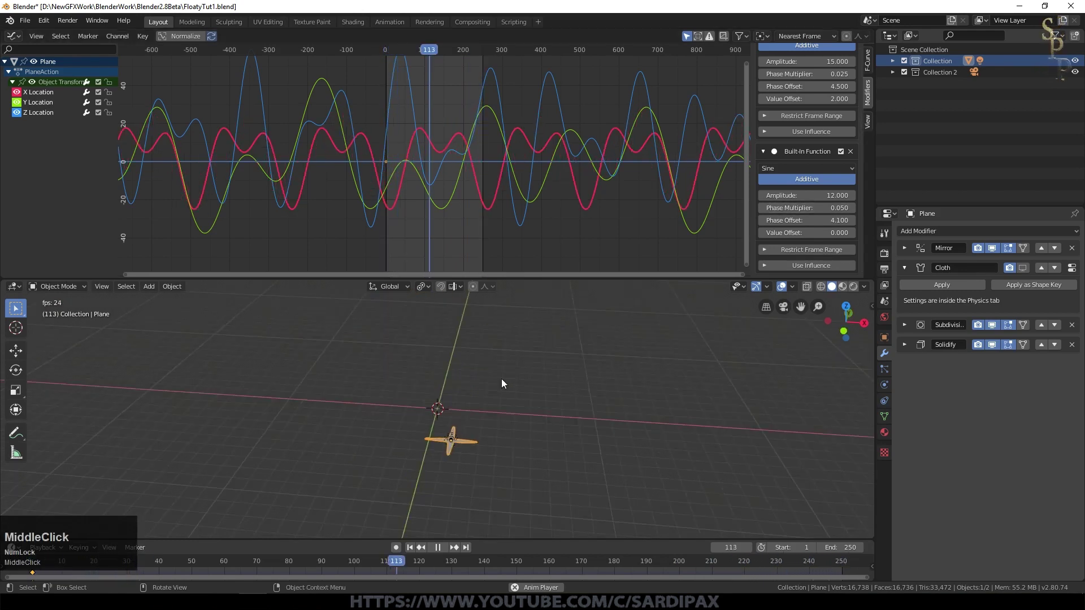
left_click(437, 547)
left_click(409, 547)
left_click(443, 547)
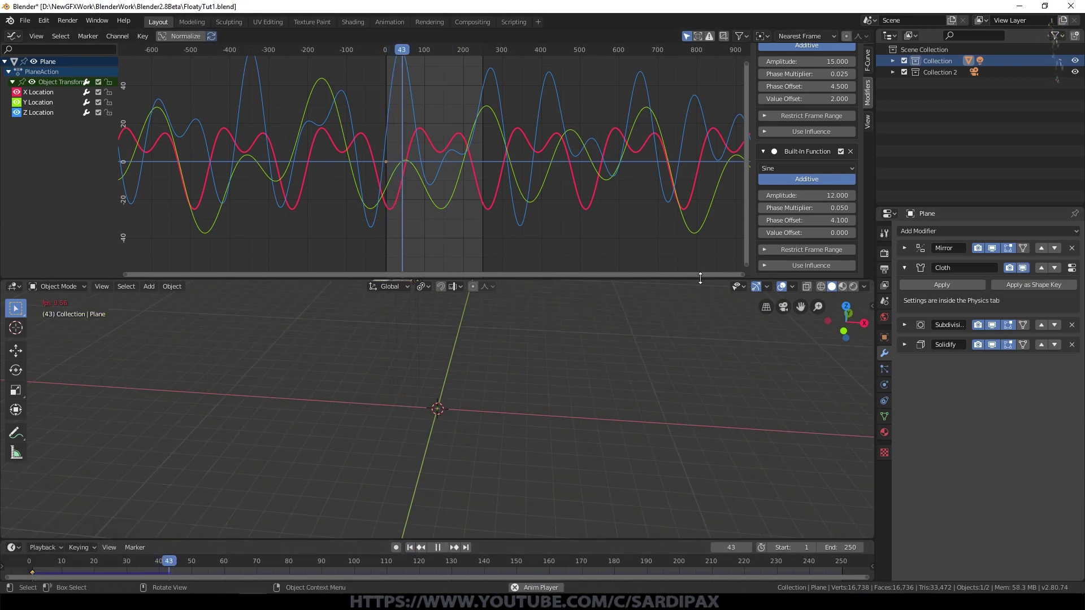
Step: Enlarge the 3D viewport and examine the cloth simulation from the front and in perspective
left_click_drag(724, 279, 636, 145)
key("KP_1")
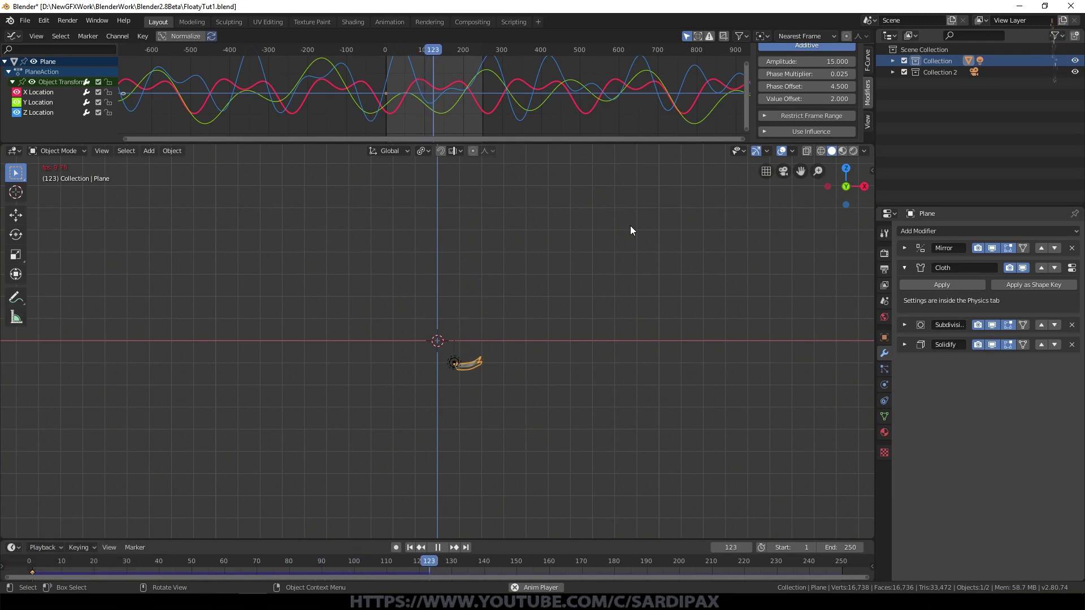
scroll(560, 241, "up", 3)
middle_click_drag(624, 298, 584, 327)
scroll(474, 277, "down", 2)
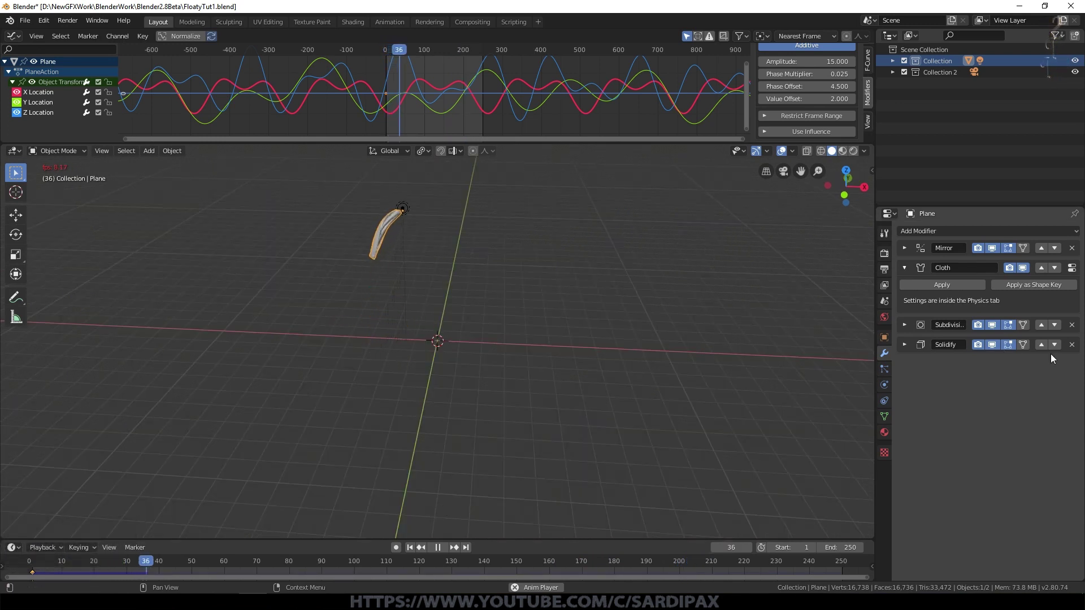
Step: Remove the creature's Solidify modifier and replay the cloth simulation from the first frame
left_click(1071, 344)
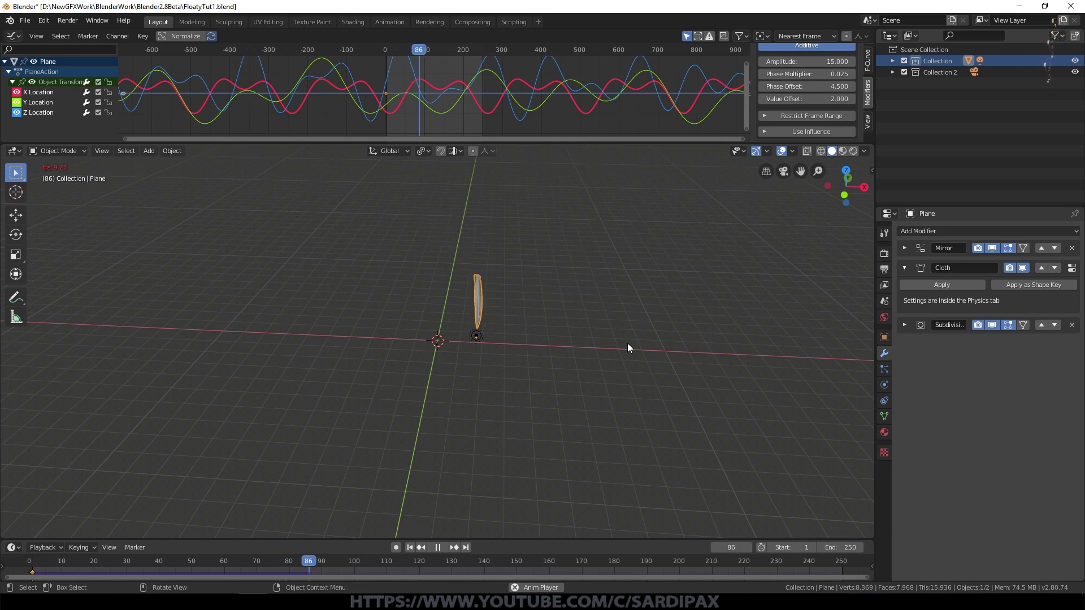
scroll(583, 328, "up", 2)
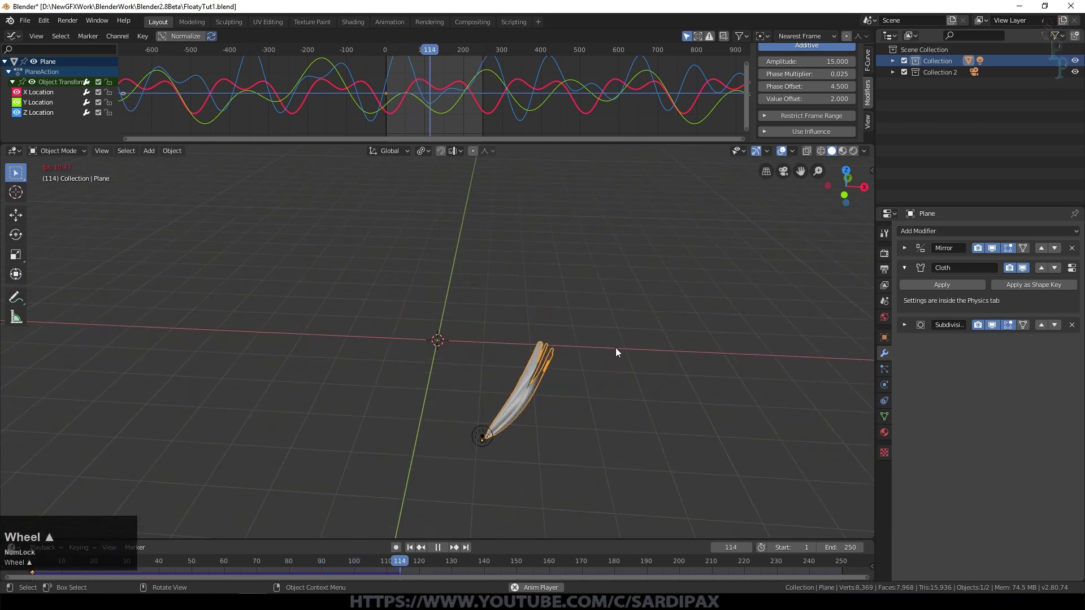
left_click(437, 547)
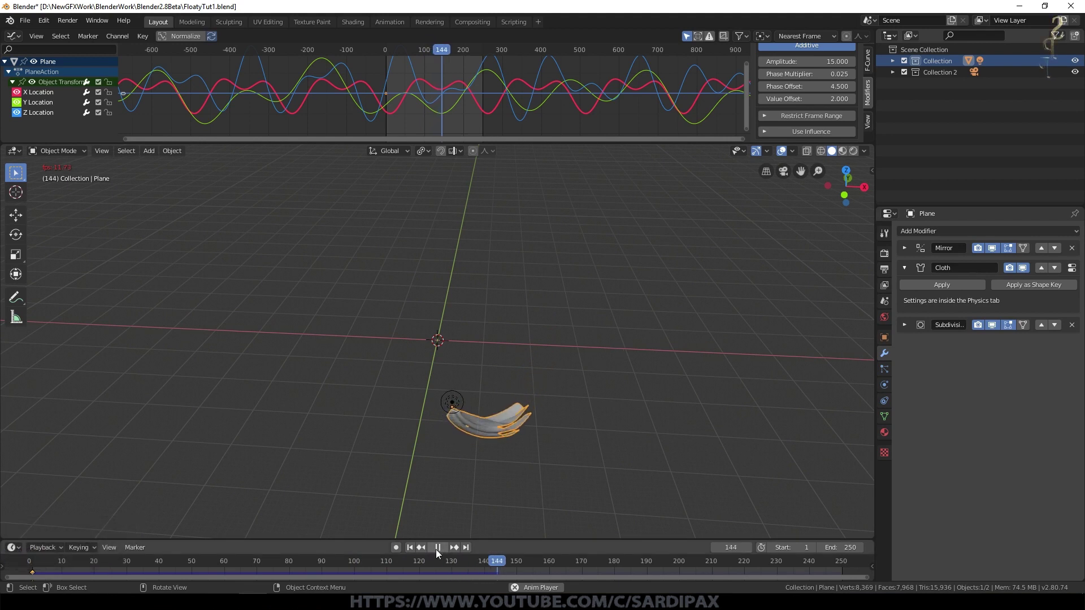
key("shift+Left")
key("space")
scroll(438, 344, "down", 2)
middle_click_drag(438, 345, 538, 293)
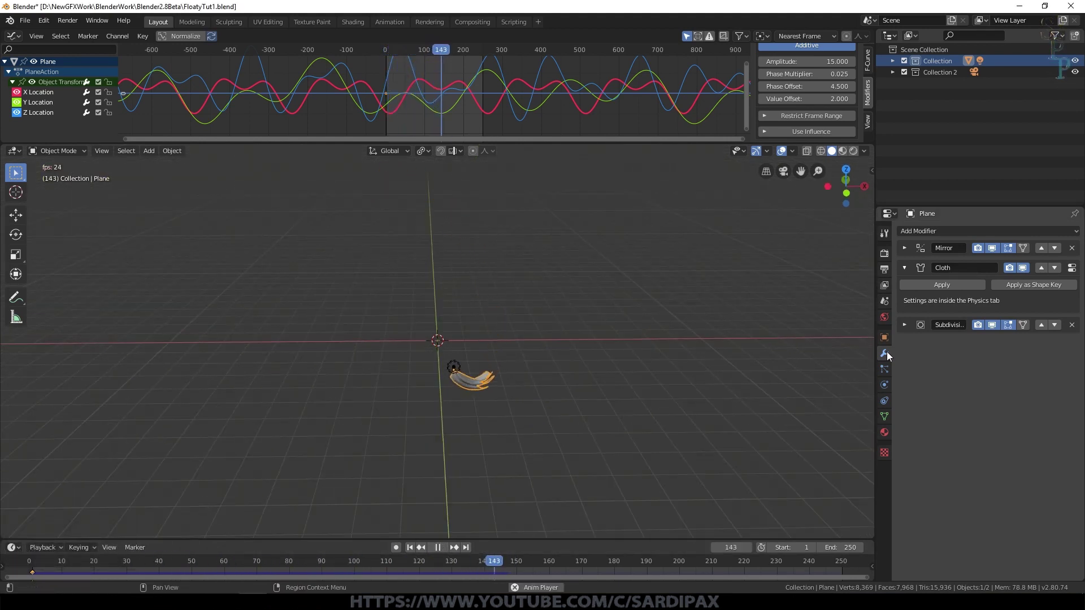
Step: Set the cloth's shear stiffness to 2.5 and bending stiffness to 0.05, and play the simulation from the start
left_click(884, 385)
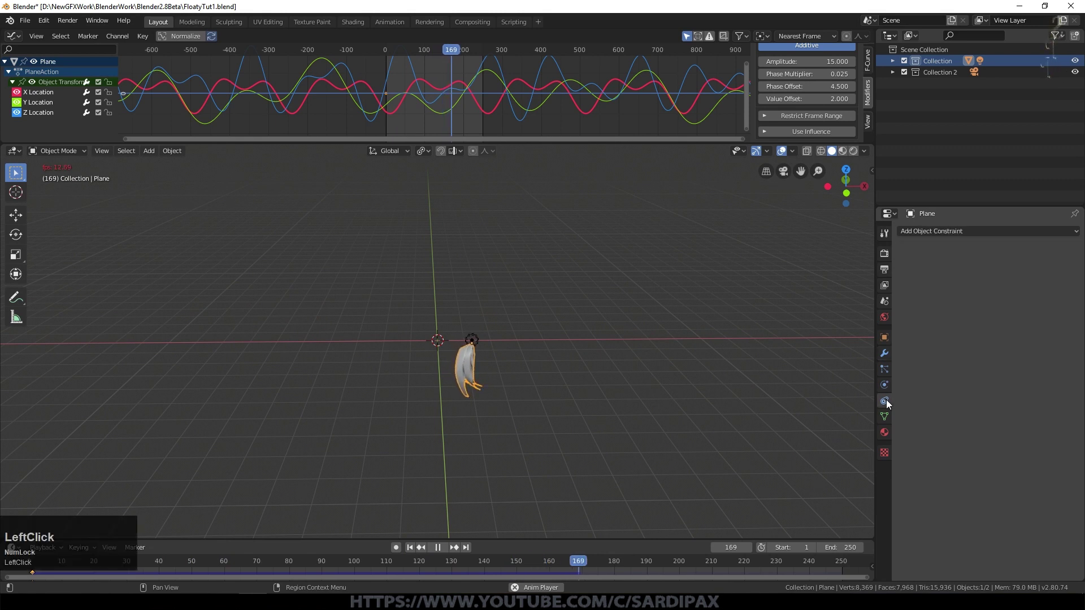
key("Escape")
left_click(1024, 458)
type("2.5")
key("KP_Enter")
left_click(1019, 471)
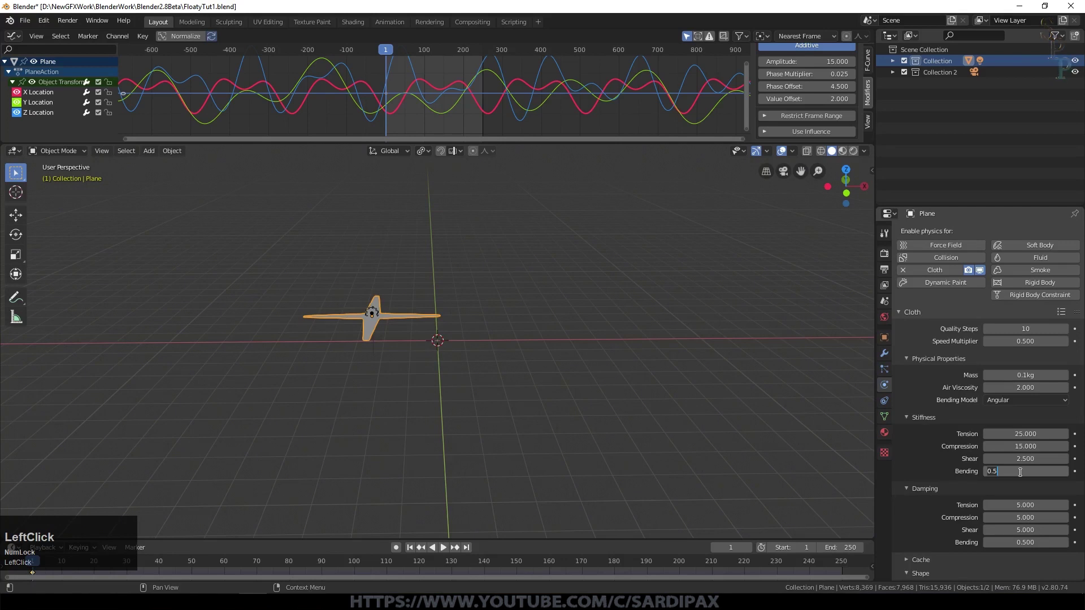
left_click(444, 547)
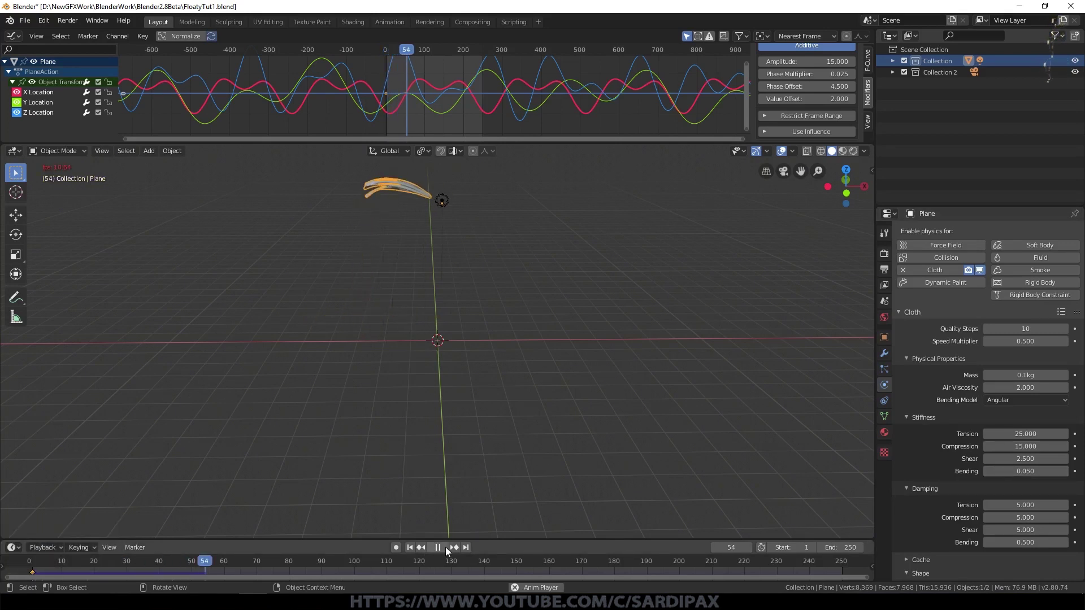
Step: Set the cloth's mass to 0.04 kg and air viscosity to 0, and replay the simulation
left_click(440, 547)
left_click(410, 548)
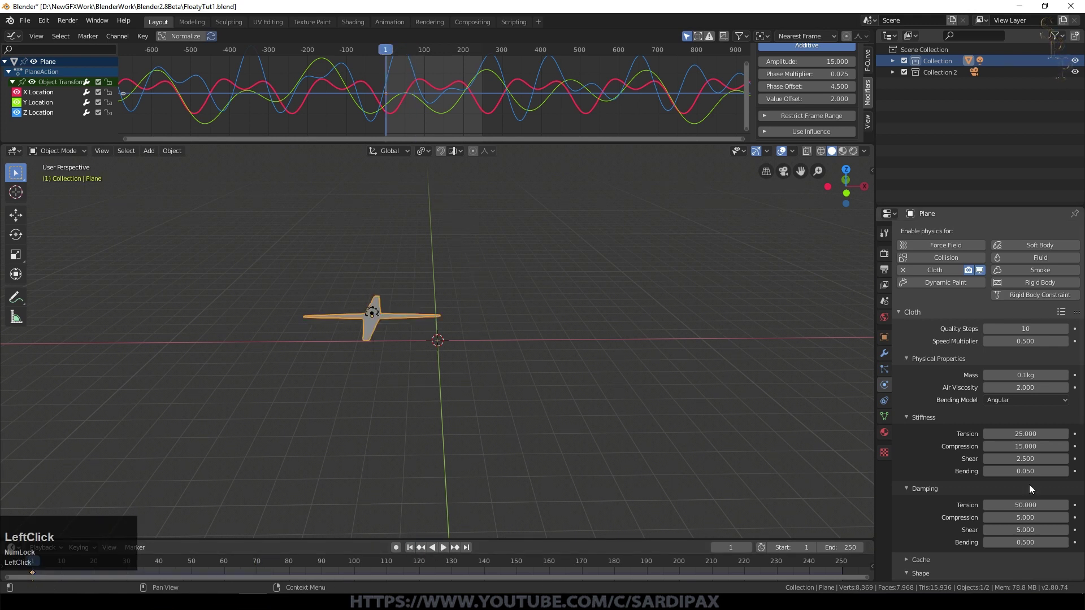
left_click(442, 547)
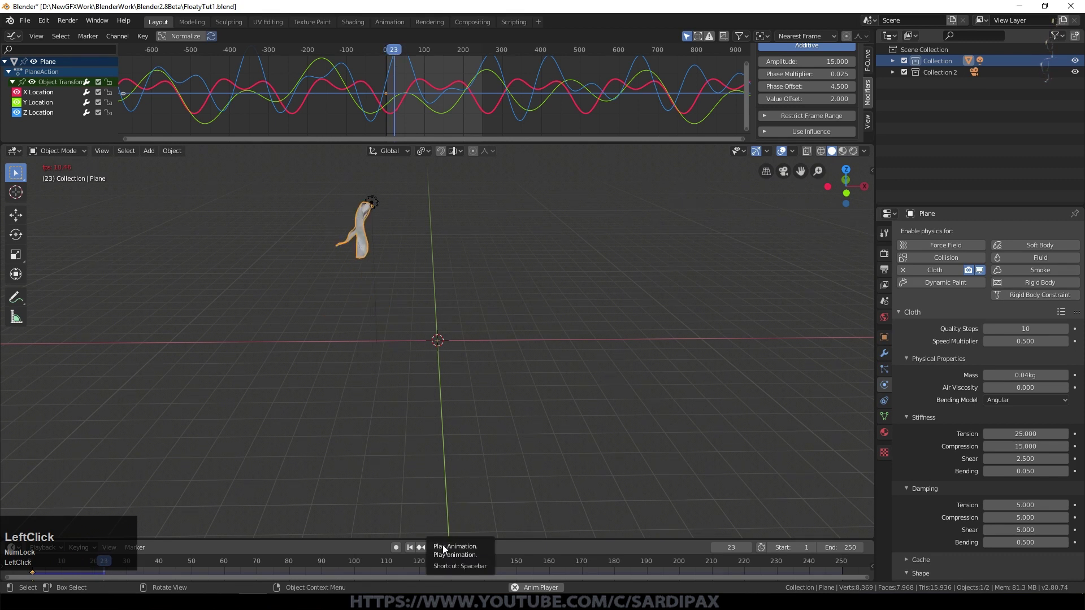
Step: Try an air viscosity of 1 with a speed multiplier of 0.25, and replay the simulation
left_click(409, 548)
left_click(1025, 387)
type("1")
key("KP_Enter")
left_click(1028, 341)
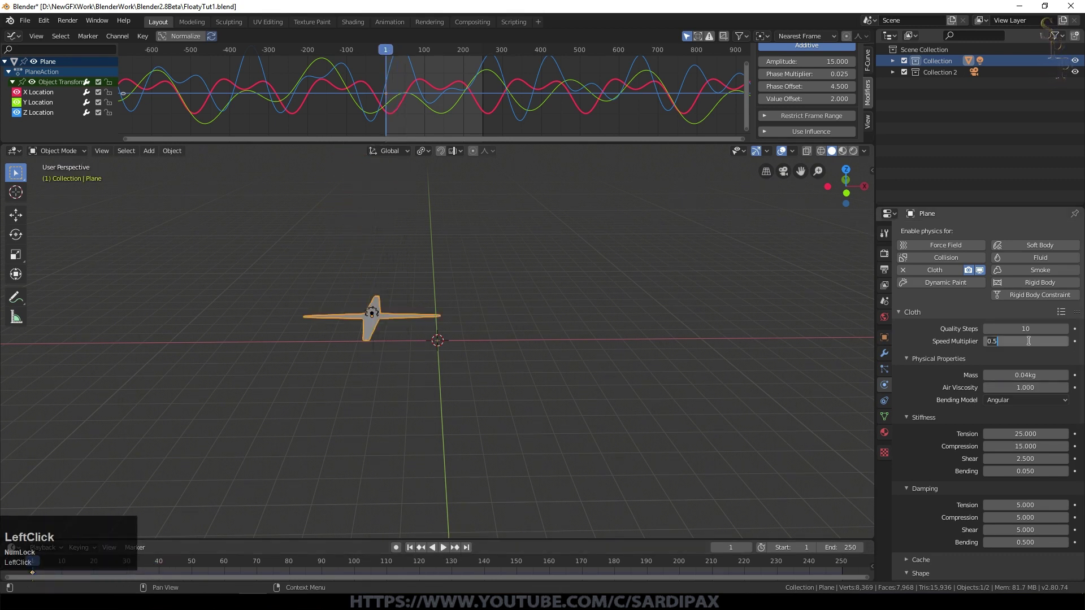
left_click(443, 547)
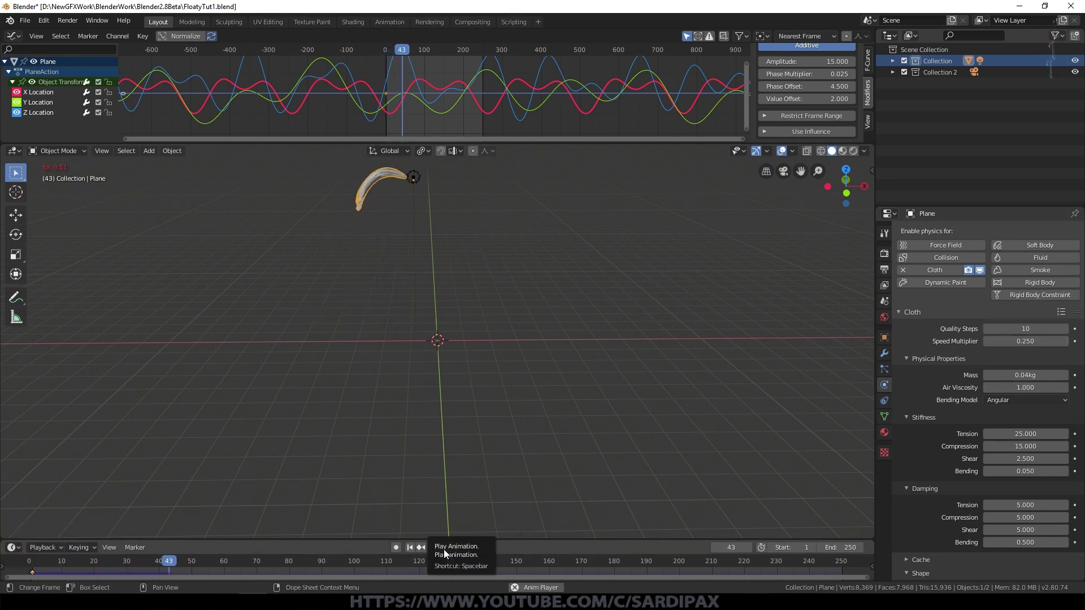
Step: Try a speed multiplier of 0.5 with an air viscosity of 0.5, and replay the simulation
left_click(411, 548)
left_click(1023, 341)
type("0.5")
key("KP_Enter")
left_click(1017, 388)
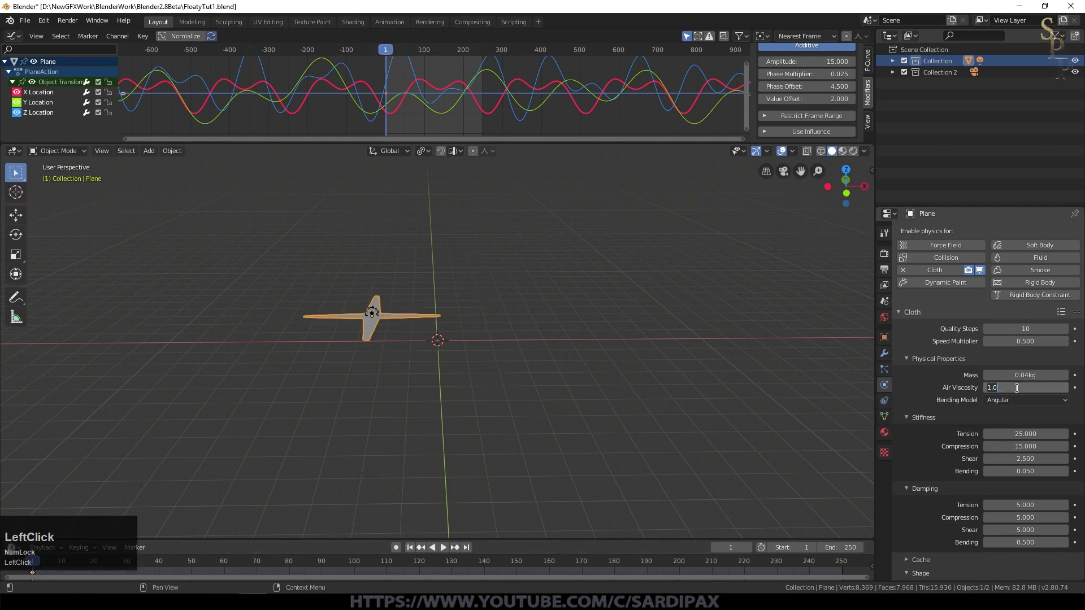
left_click(445, 545)
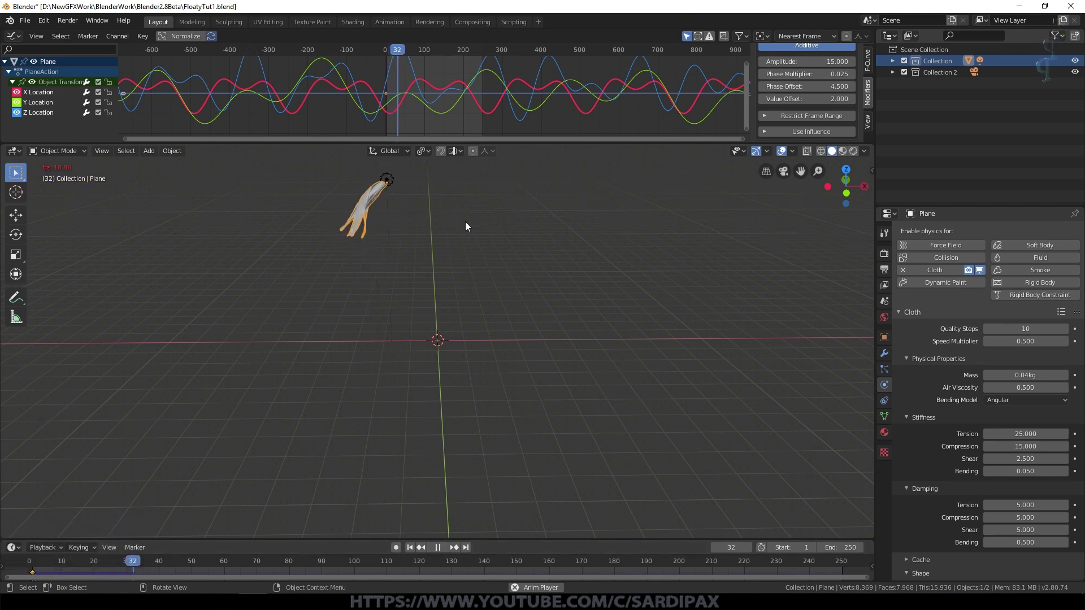
middle_click_drag(556, 206, 548, 237, "shift")
scroll(531, 257, "up", 3)
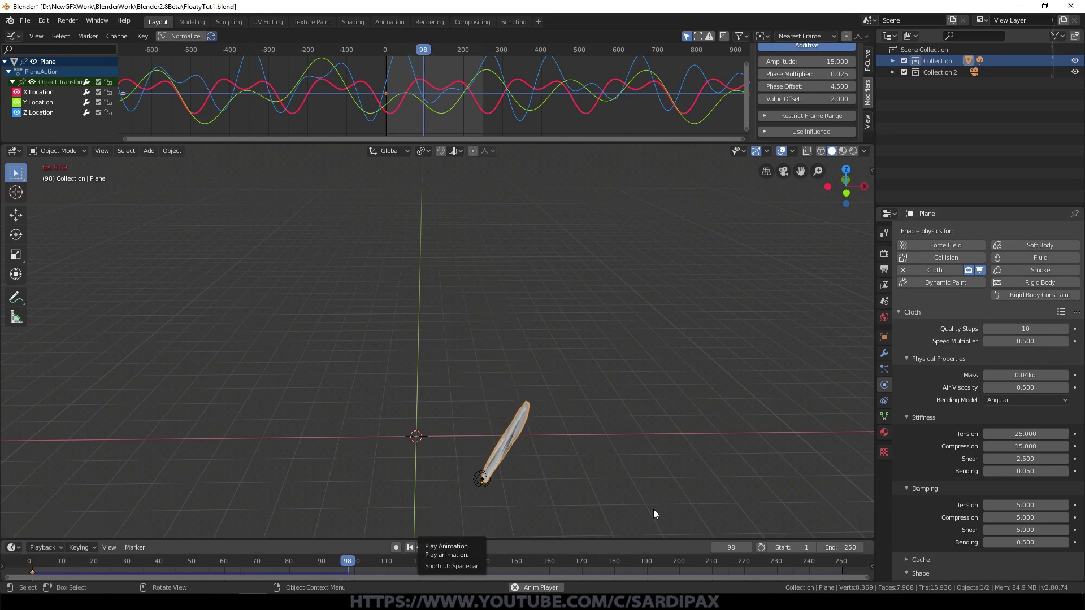
Step: Set the cloth's air viscosity to 0.05, replay the simulation from the start and stop it
left_click(1023, 387)
type(".5")
key("Return")
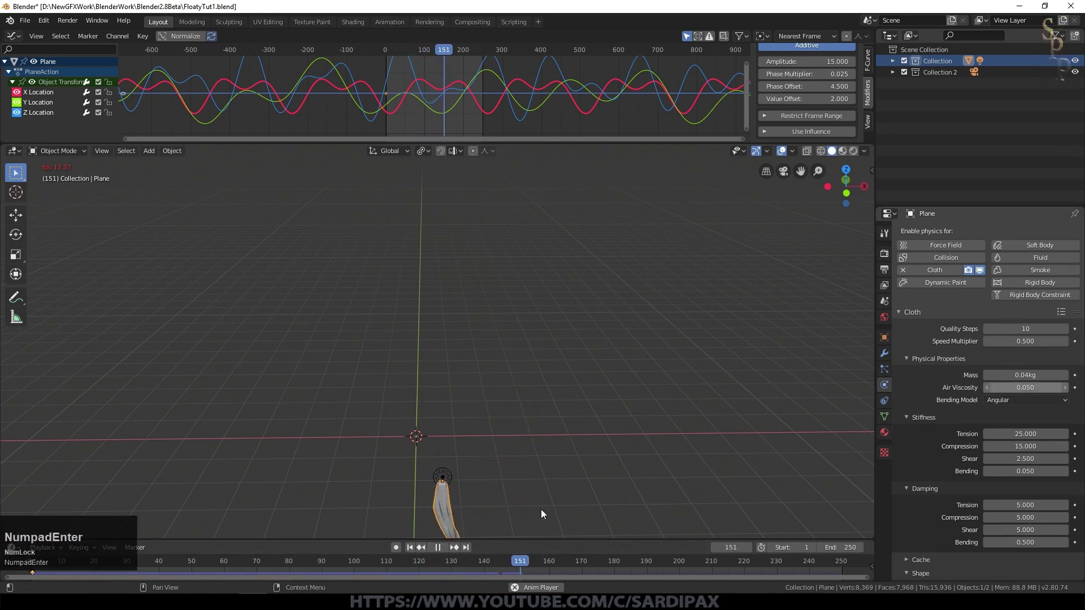
left_click(411, 547)
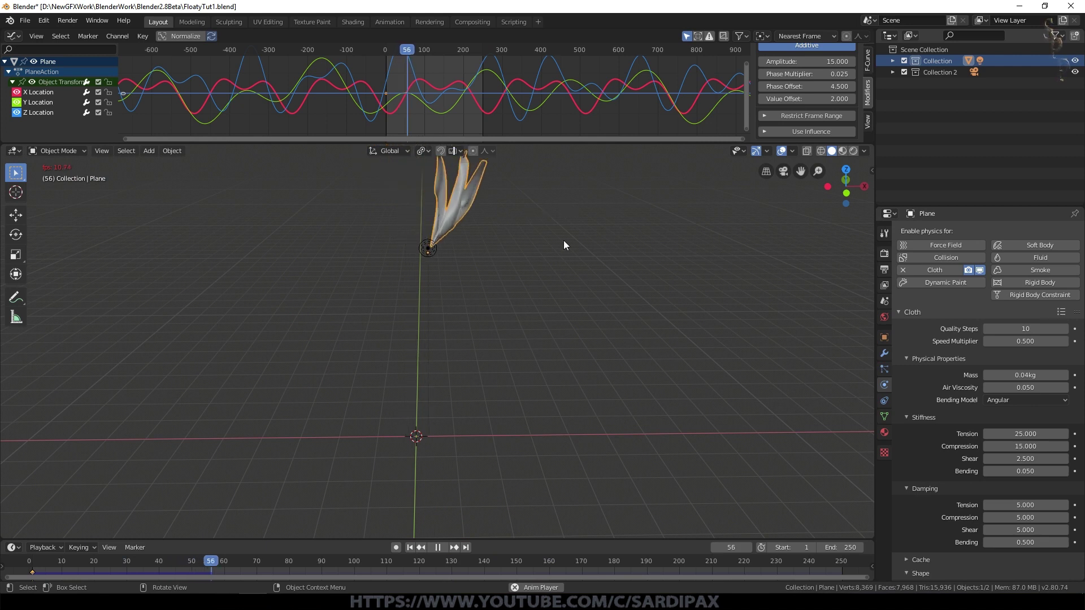
left_click(437, 547)
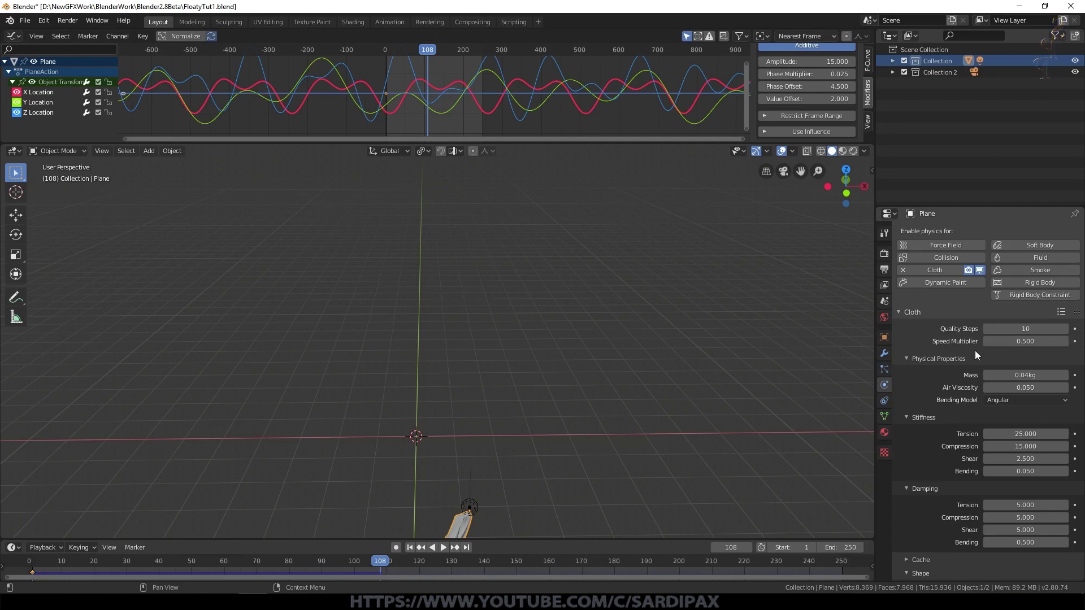
Step: Set the cloth's speed multiplier to 0.25 and replay the simulation from the first frame
left_click(1022, 341)
type(".2")
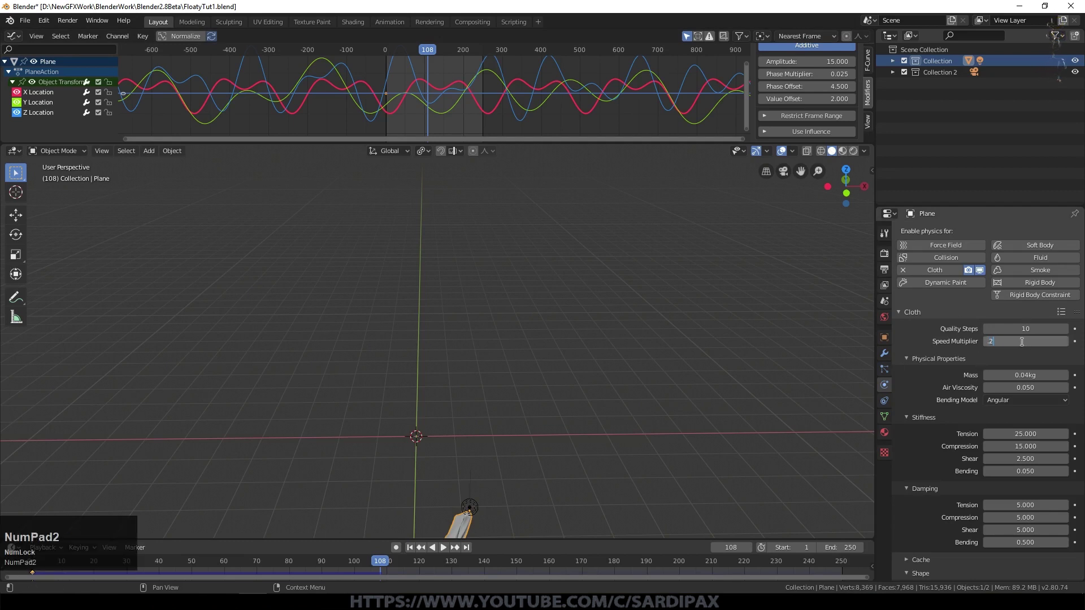
type("5")
key("Return")
left_click(410, 547)
left_click(442, 547)
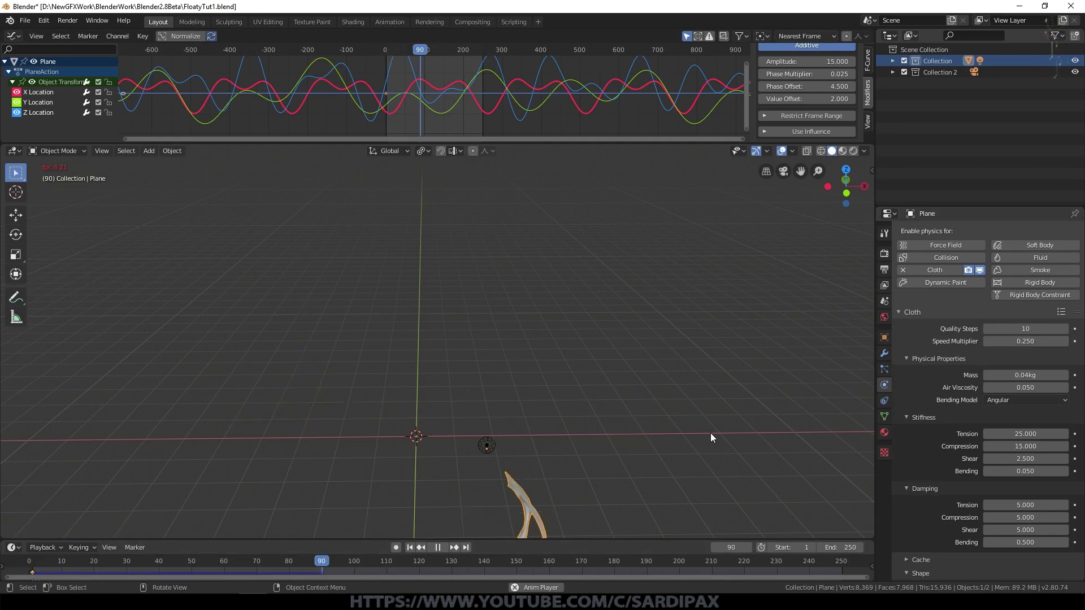
Step: Keep the moving creature in view, stop the playback and return to the first frame
middle_click(591, 457, "shift")
middle_click_drag(592, 431, 592, 395, "shift")
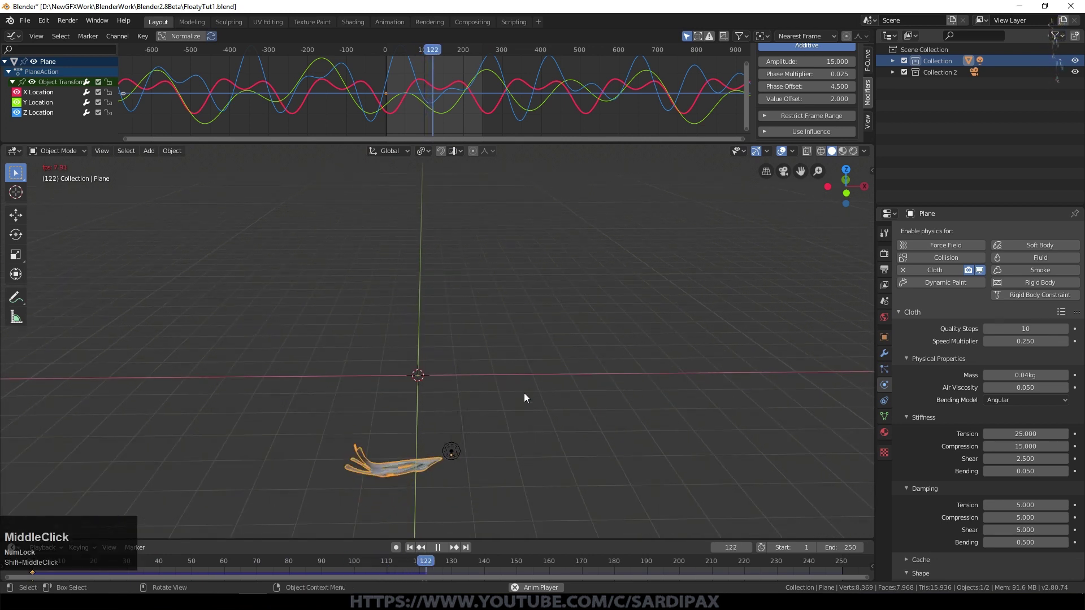
left_click(438, 547)
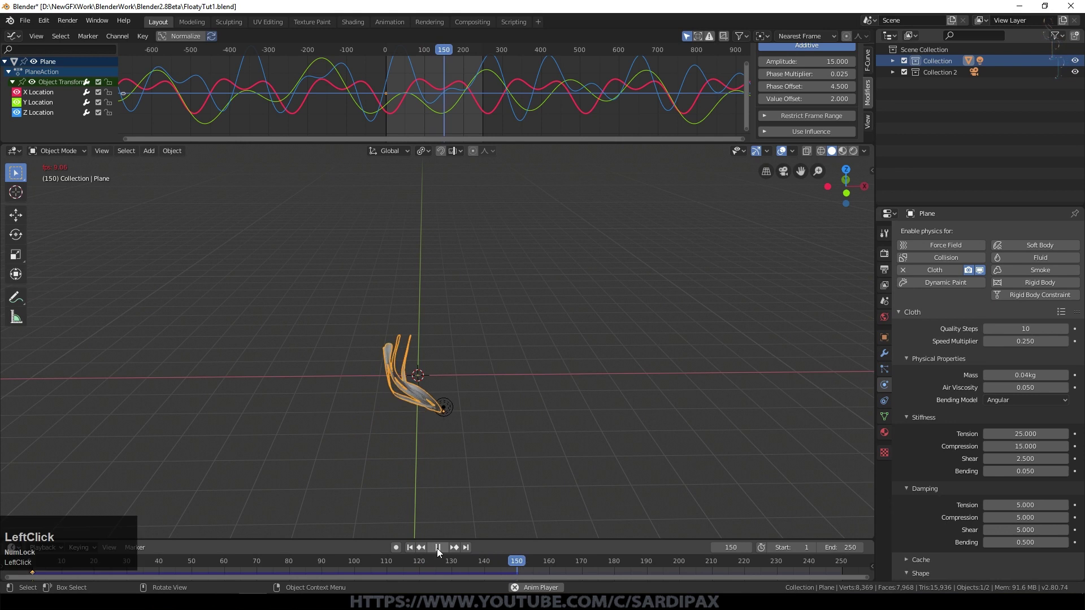
left_click(410, 546)
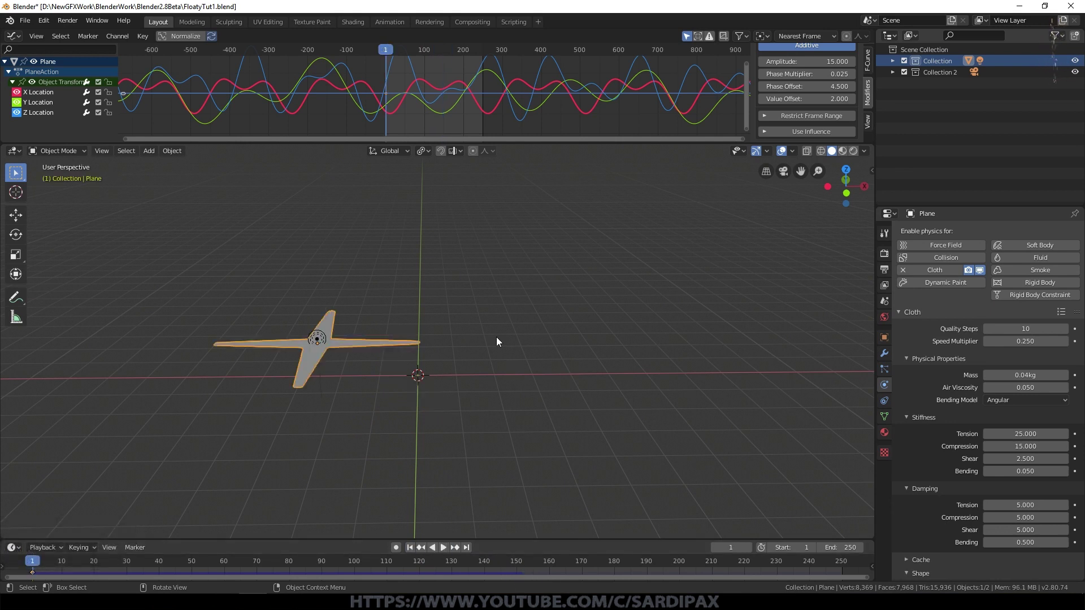
Step: Add a cube and scale it up into a large box that encloses the creature
scroll(456, 348, "down", 5)
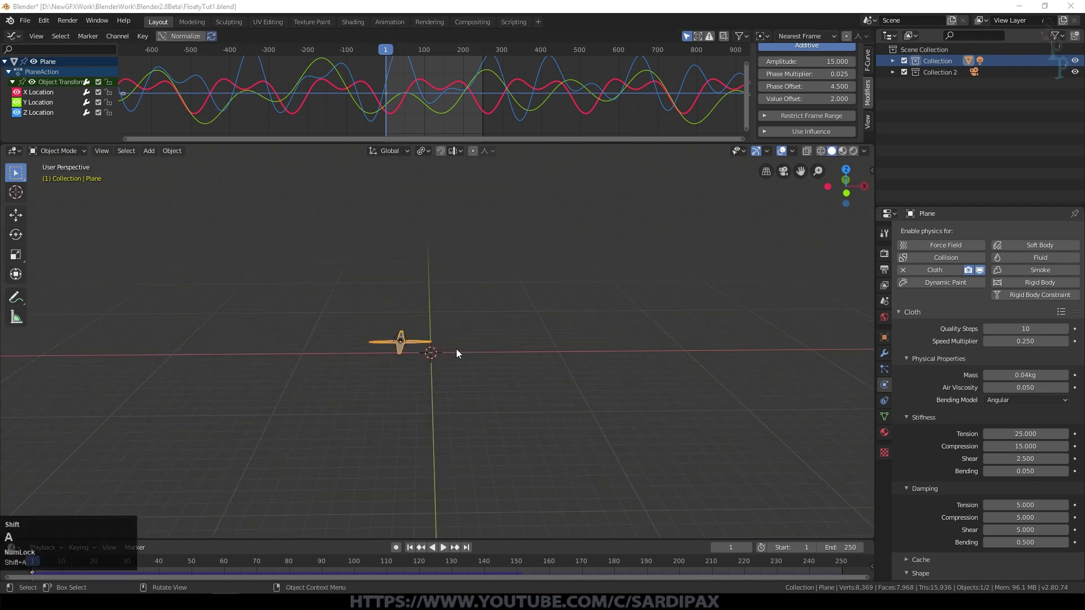
left_click(453, 350)
key("shift+a")
mouse_move(455, 350)
mouse_move(404, 222)
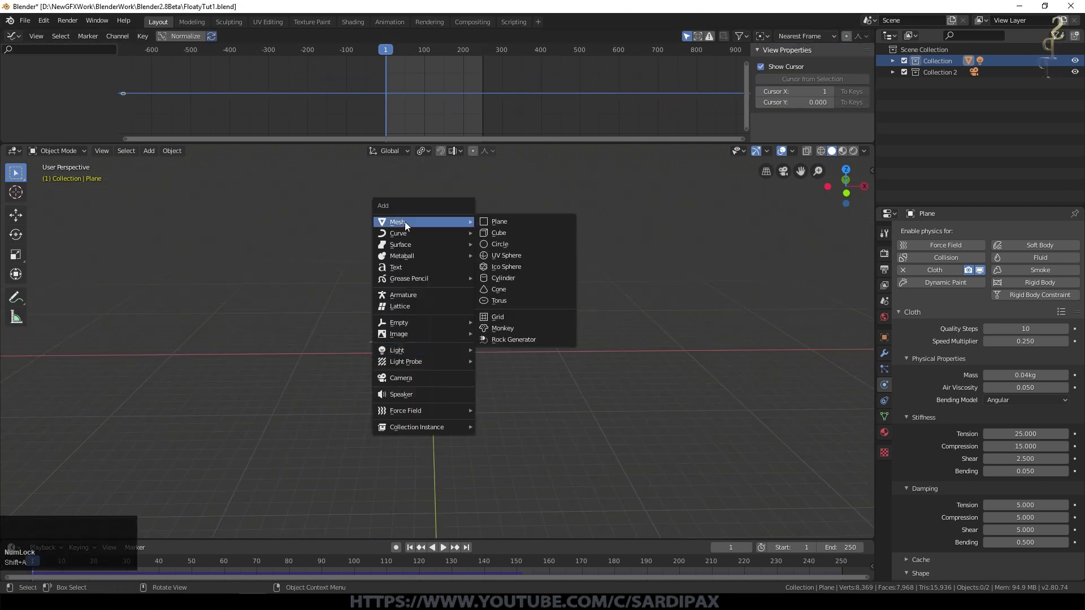
left_click(528, 233)
key("s")
left_click(554, 435)
middle_click_drag(554, 435, 544, 393)
key("s")
left_click(847, 395)
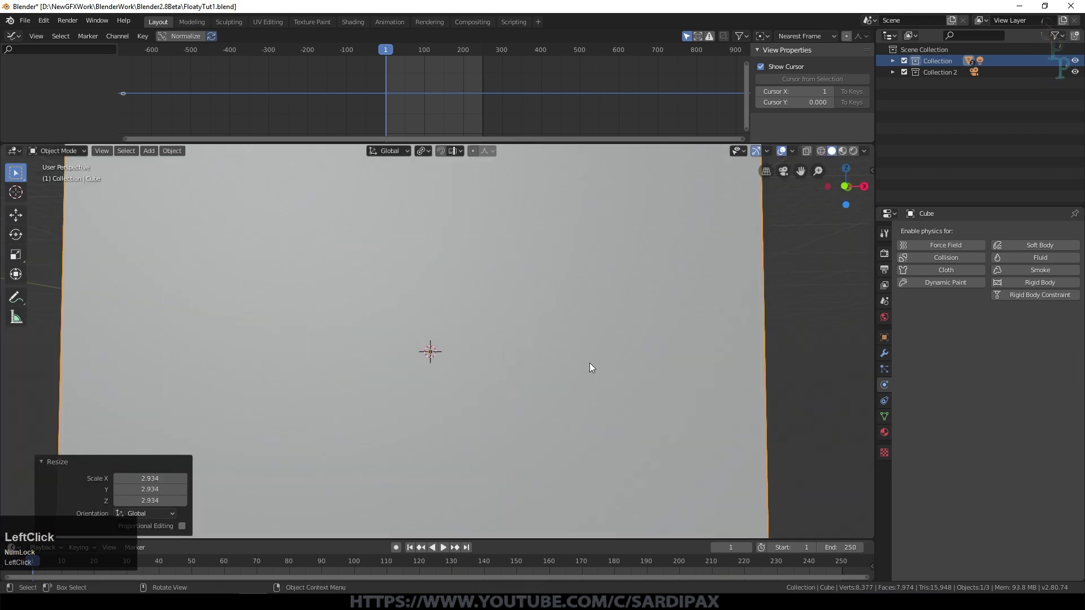
scroll(650, 454, "down", 3)
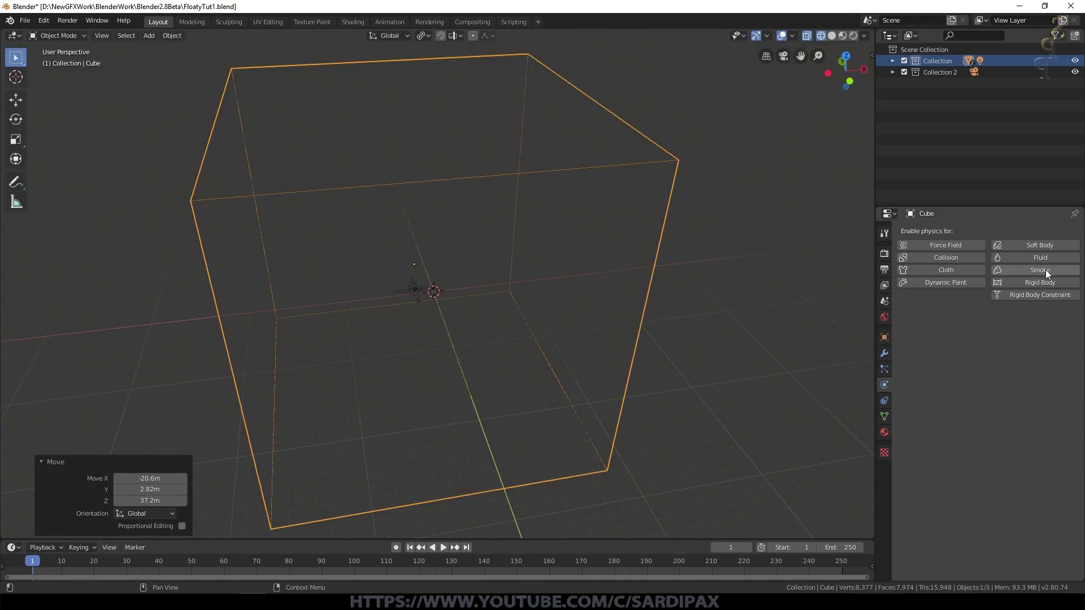
Step: Enable smoke physics on the cube as a Domain with 64 resolution divisions
left_click(1045, 269)
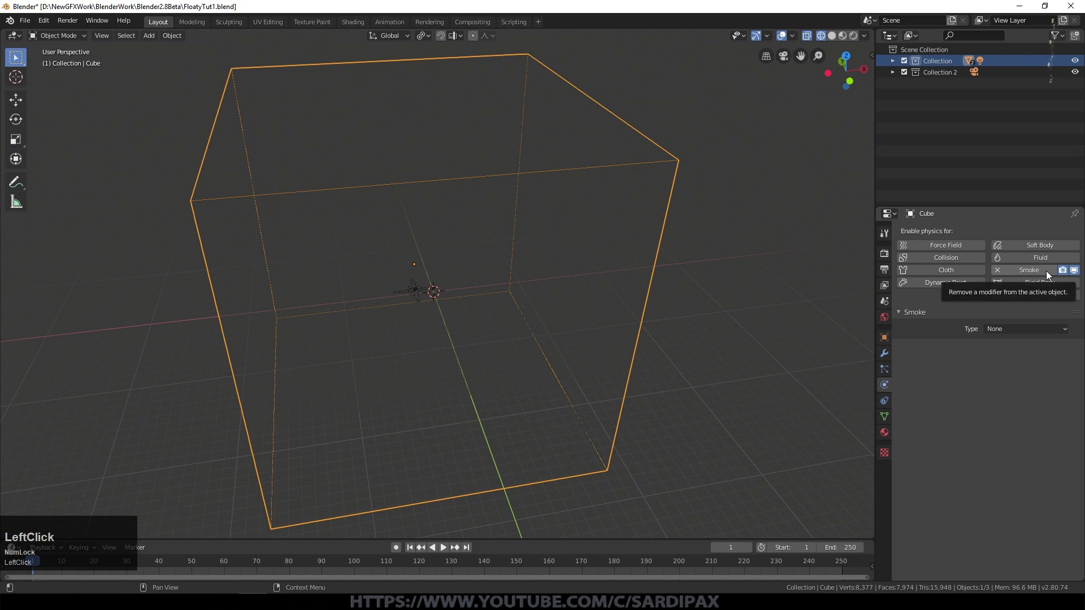
left_click(1029, 328)
left_click(1026, 350)
left_click(1027, 363)
key("KP_Enter")
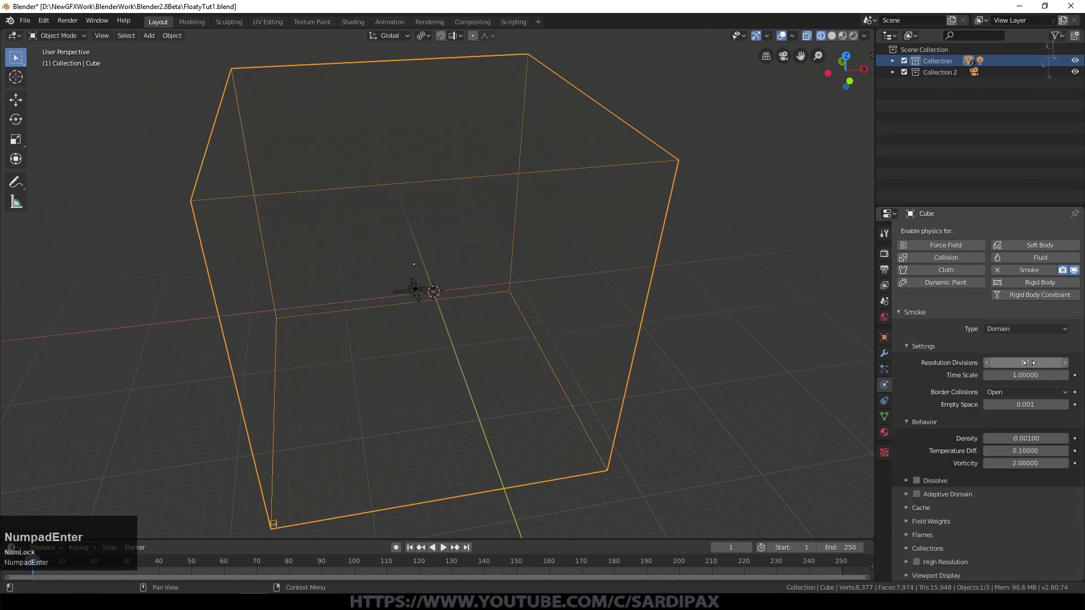
Step: Turn on Dissolve, Adaptive Domain and High Resolution for the smoke domain
left_click(929, 480)
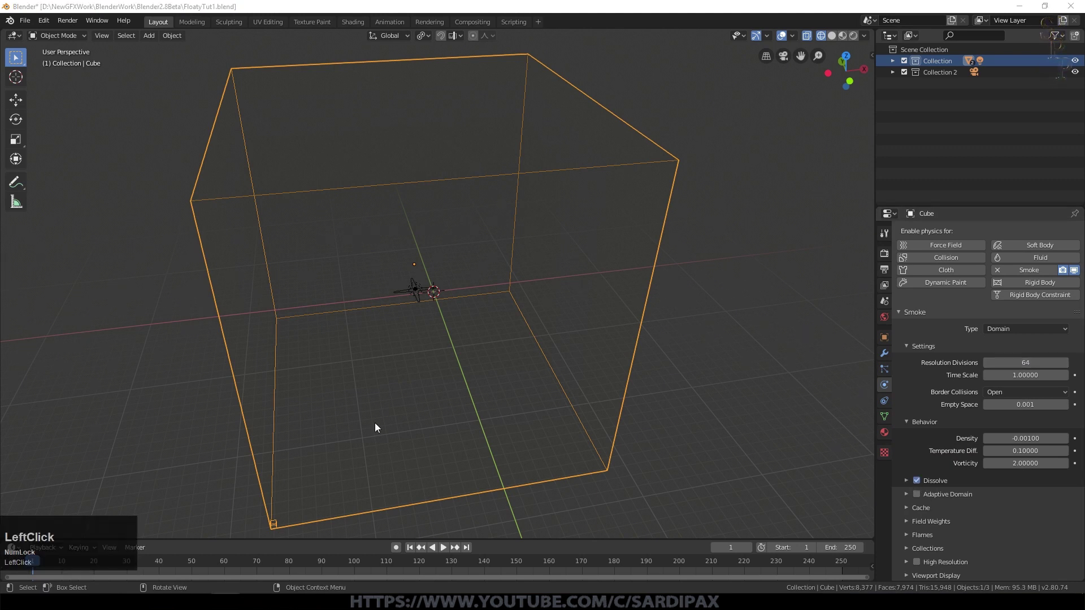
left_click(905, 480)
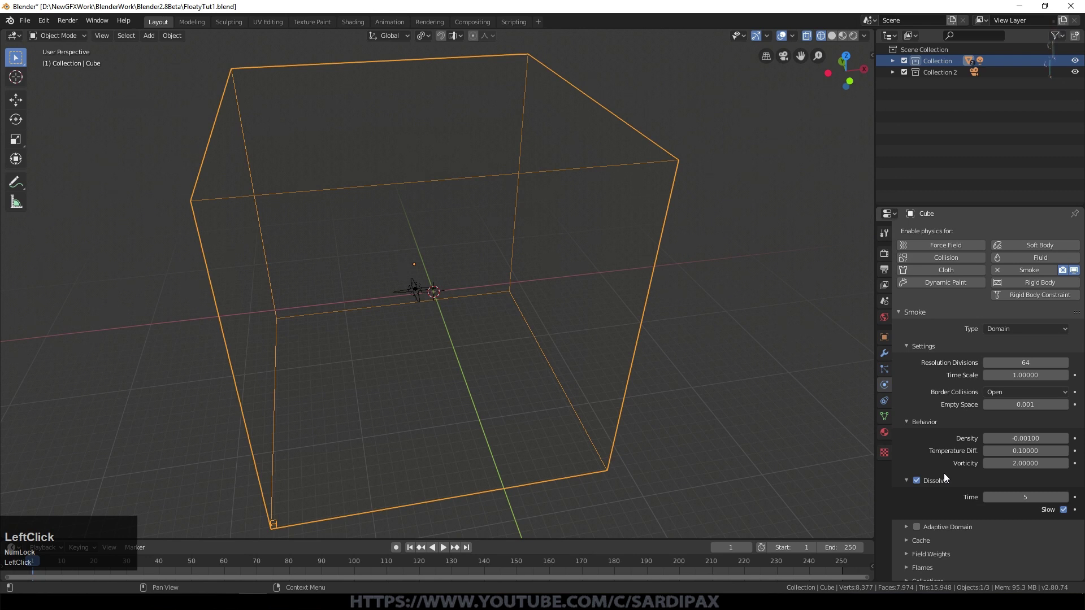
scroll(943, 477, "down", 1)
left_click(917, 494)
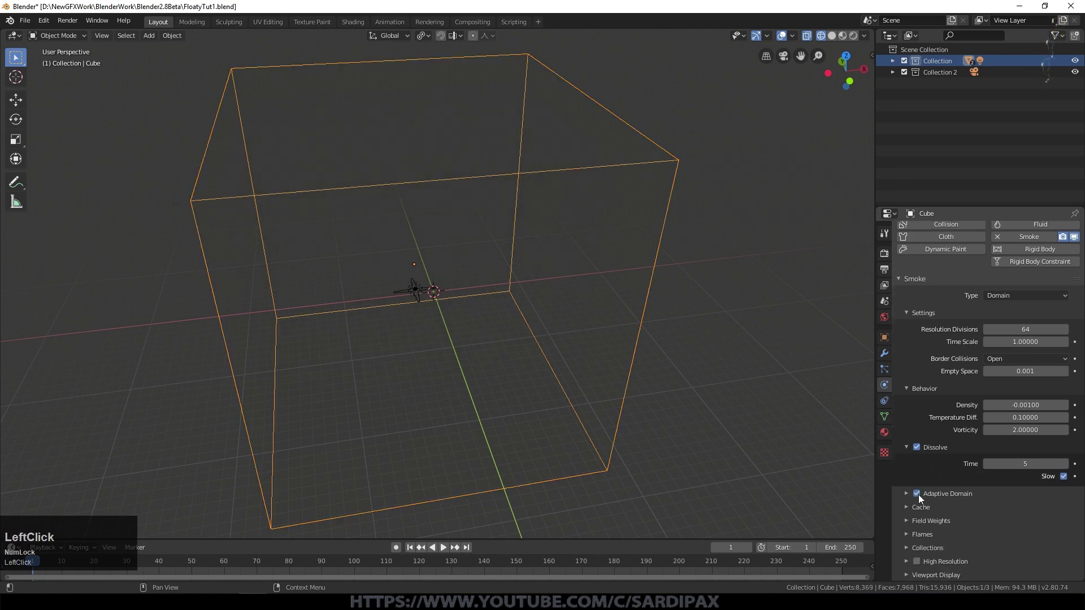
left_click(904, 495)
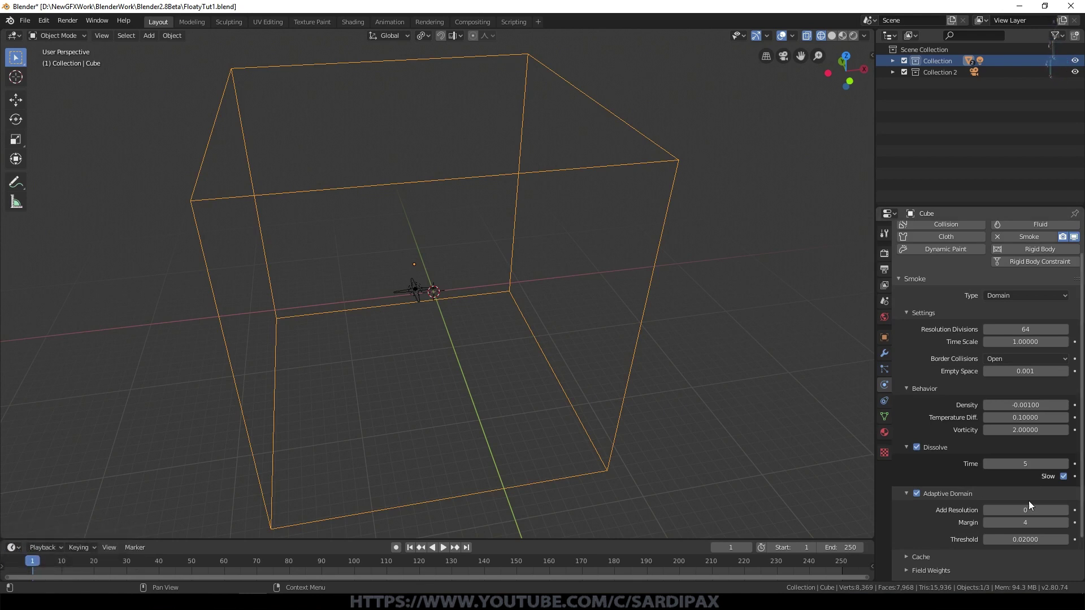
scroll(971, 497, "down", 2)
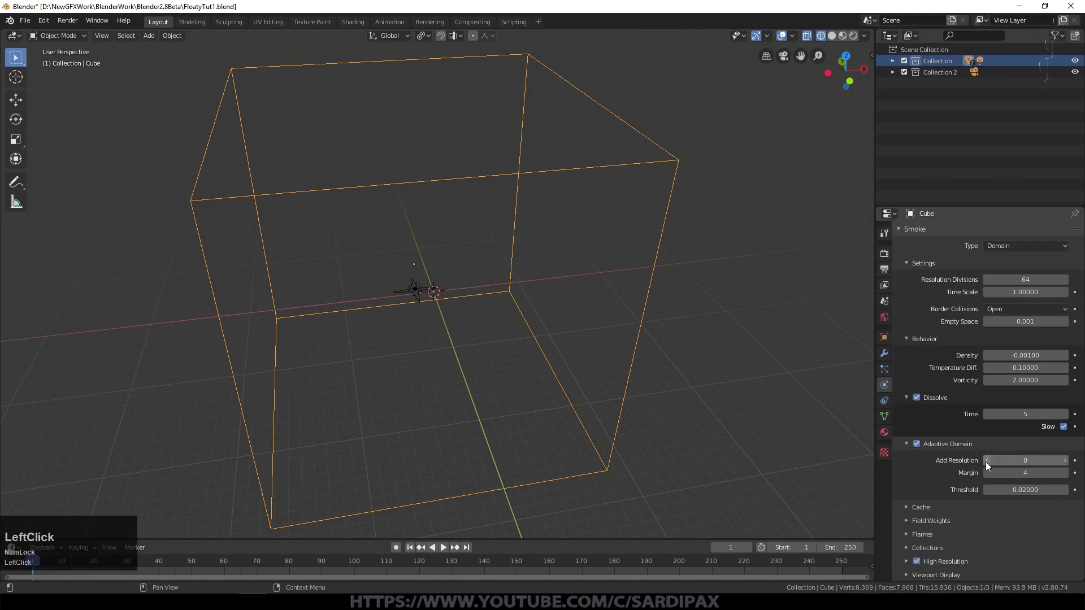
left_click(906, 560)
Step: Select the creature and enable smoke physics on it with the type Flow
scroll(512, 363, "up", 4)
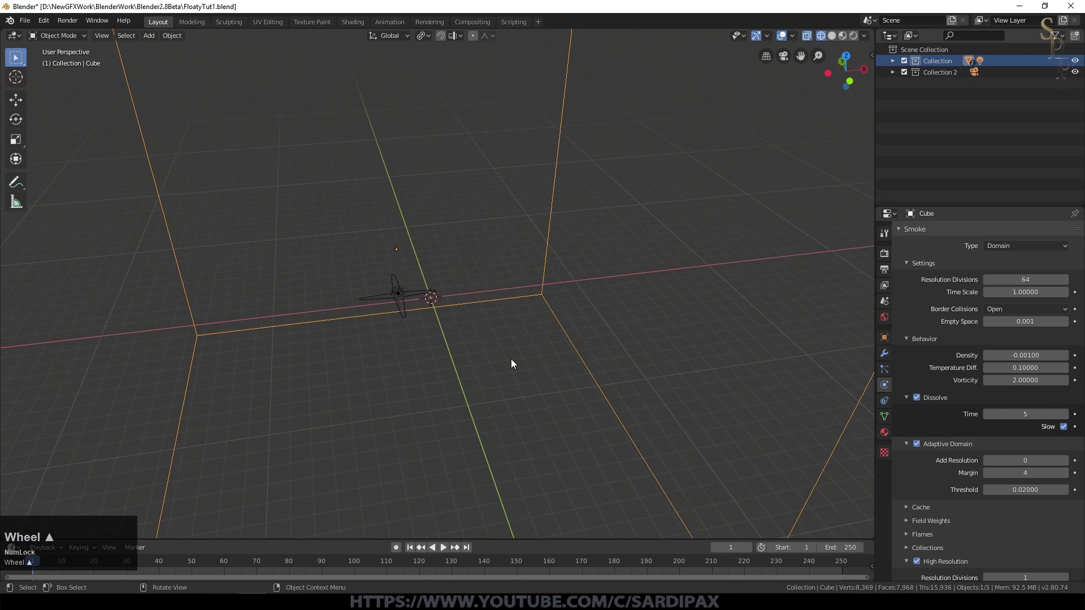
scroll(513, 363, "down", 1)
left_click(421, 296)
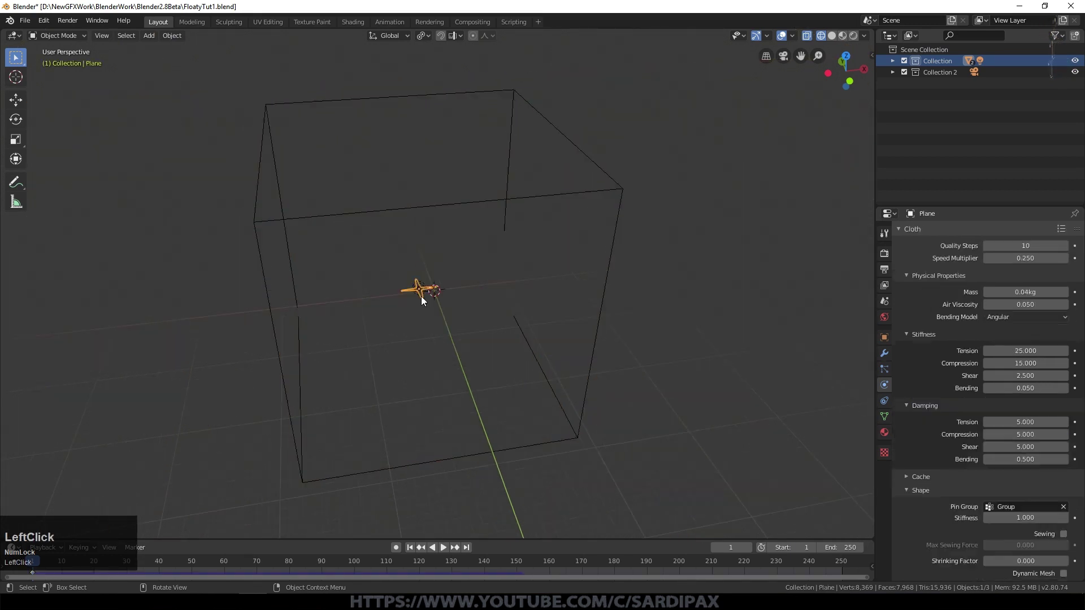
left_click(885, 383)
scroll(885, 382, "up", 3)
left_click(898, 312)
left_click(1039, 270)
left_click(1006, 333)
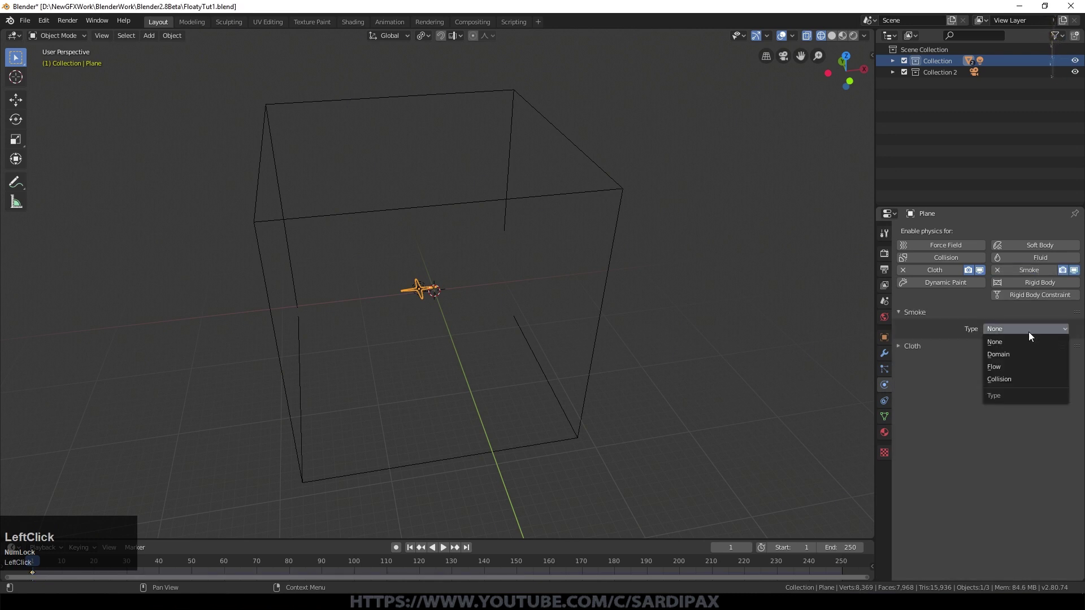
left_click(1006, 365)
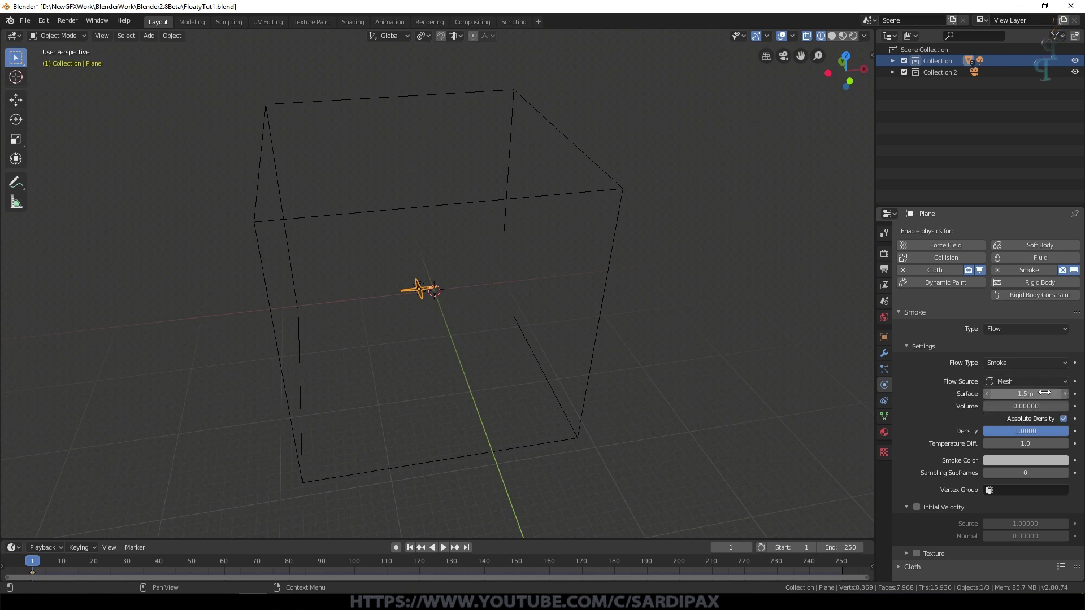
Step: Set the creature's smoke emission to a surface distance of 0.1 m and a volume of 1
left_click_drag(1037, 393, 1032, 393)
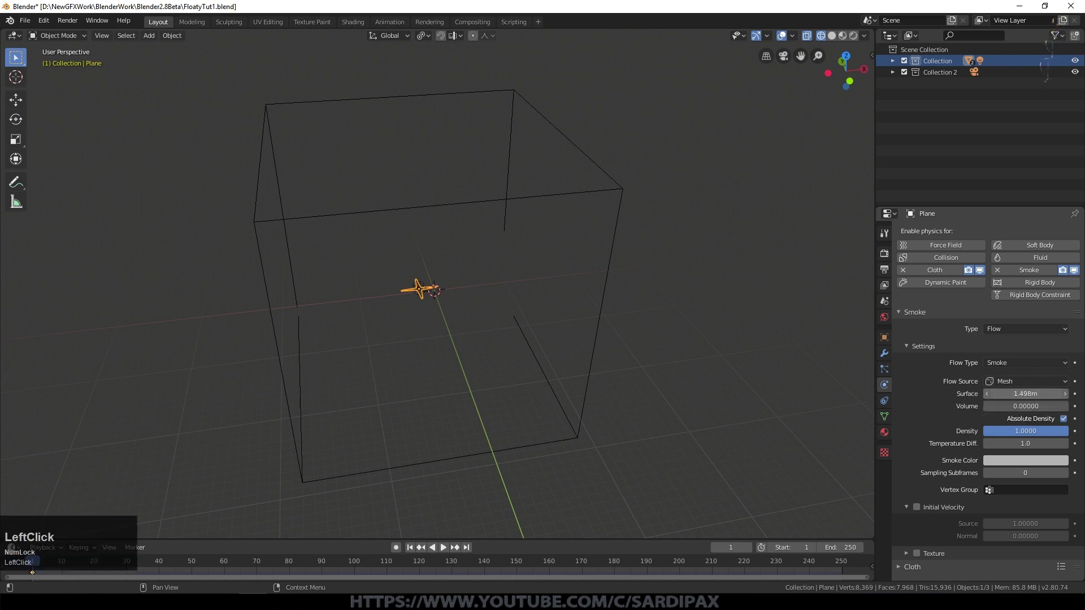
left_click(1023, 394)
type(".1")
key("KP_Enter")
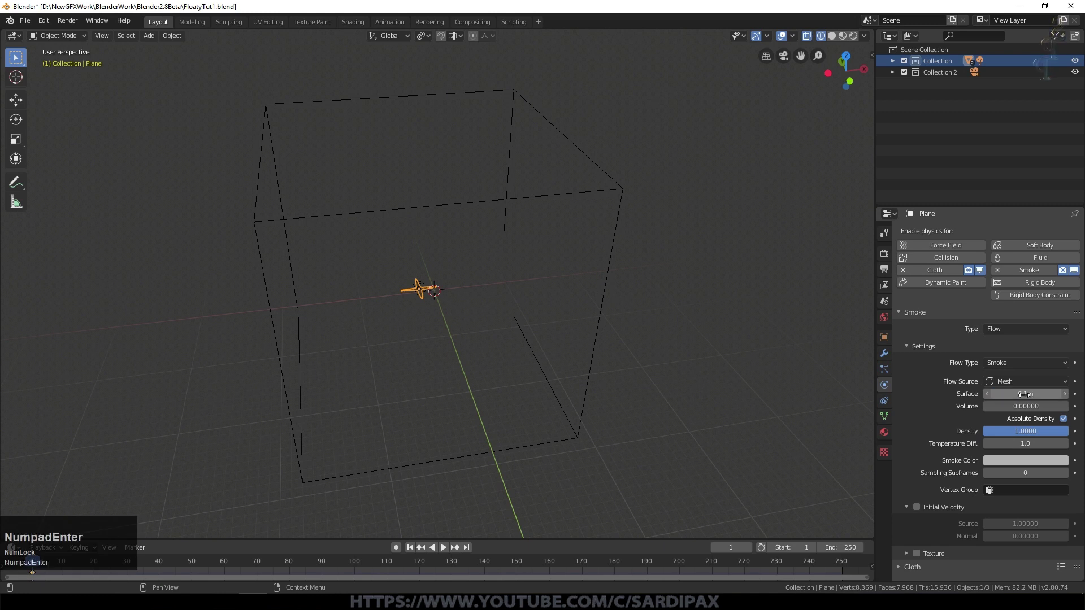
left_click(1024, 406)
type("1")
key("KP_Enter")
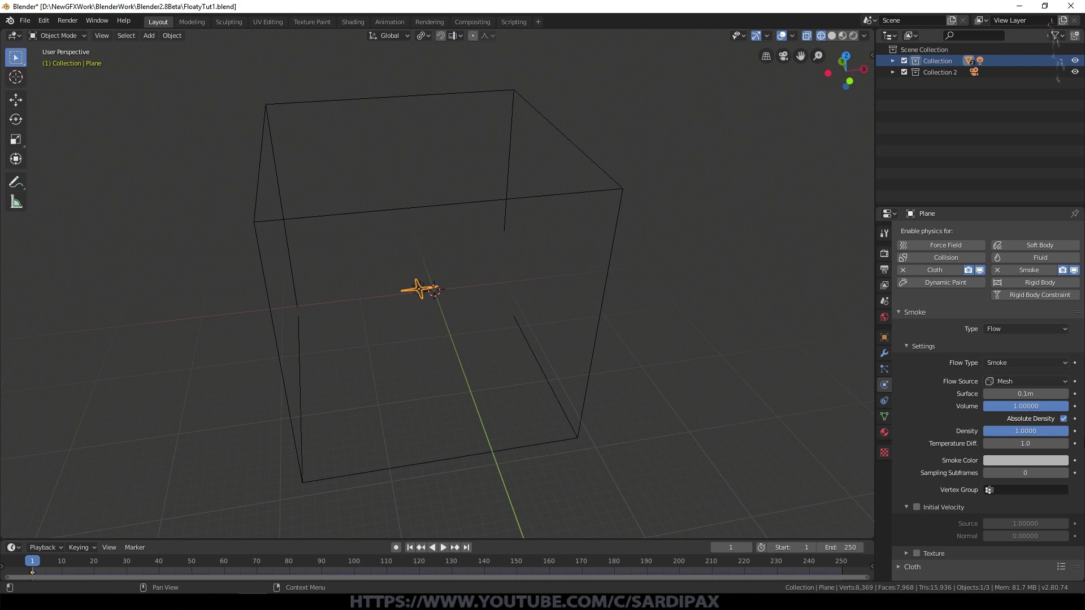
Step: Make the smoke color white, set the sampling subframes to 3 and turn on Initial Velocity
left_click(1009, 459)
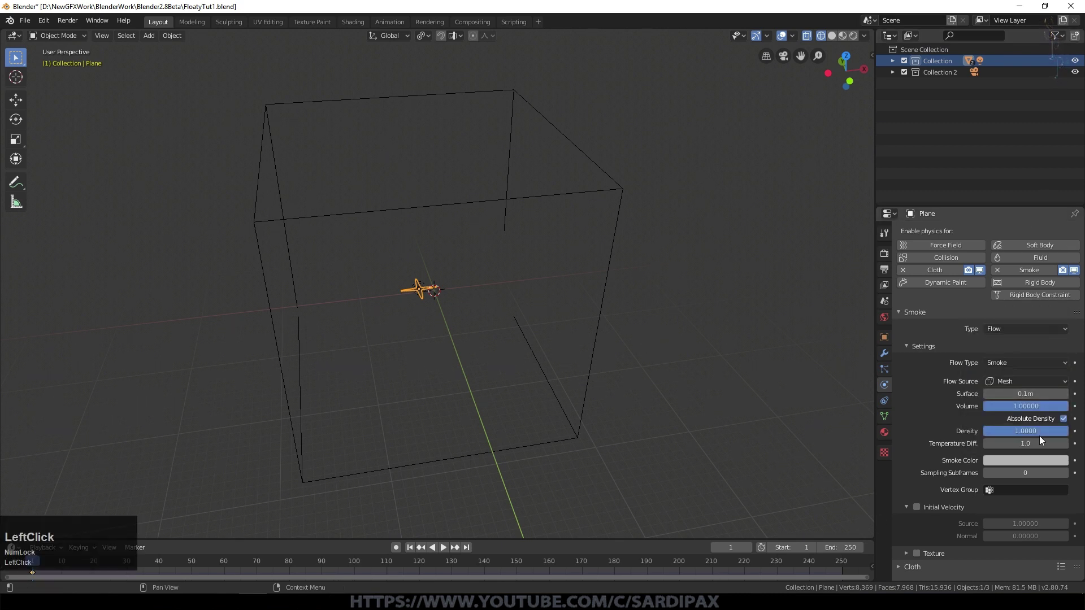
left_click(1040, 460)
left_click_drag(1062, 343, 1060, 310)
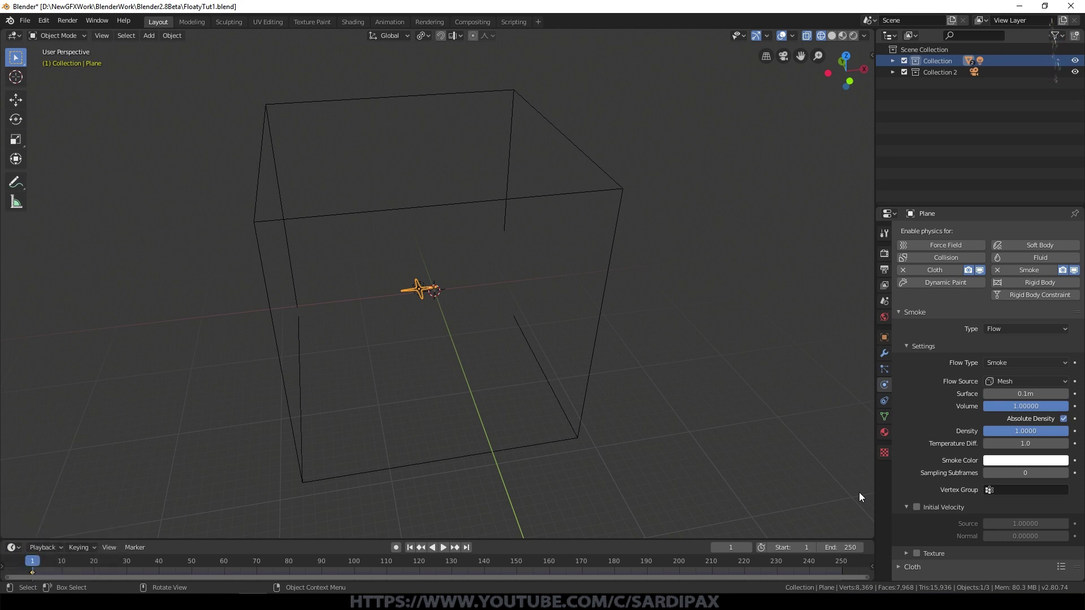
type("3")
key("KP_Enter")
left_click(918, 507)
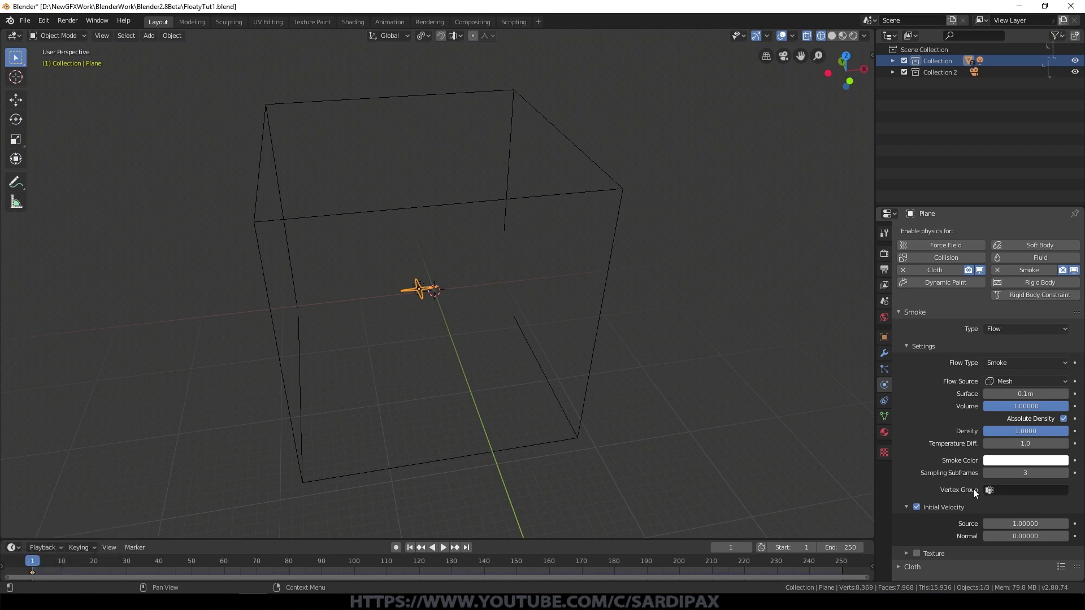
Step: Play the smoke simulation, replay it from the first frame and stop it at frame 101
left_click(442, 547)
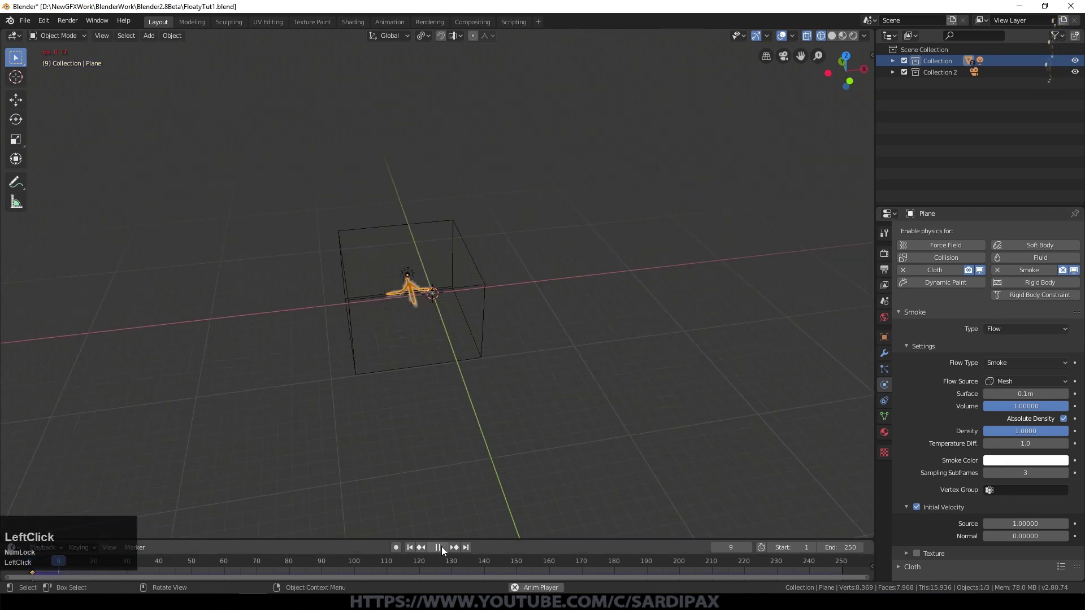
middle_click_drag(644, 208, 615, 245, "shift")
scroll(591, 202, "up", 5)
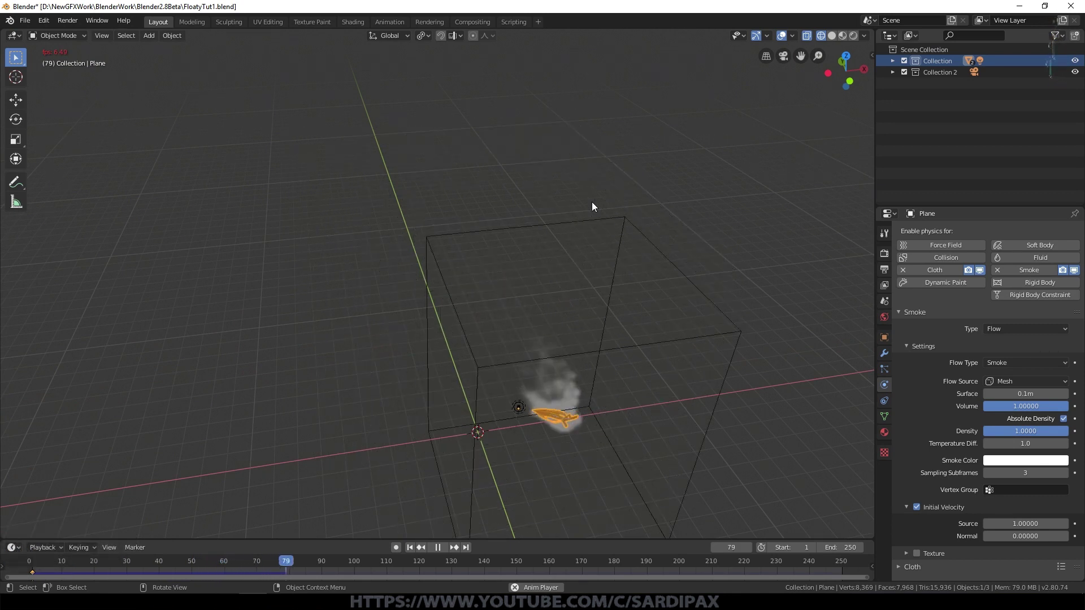
left_click(435, 547)
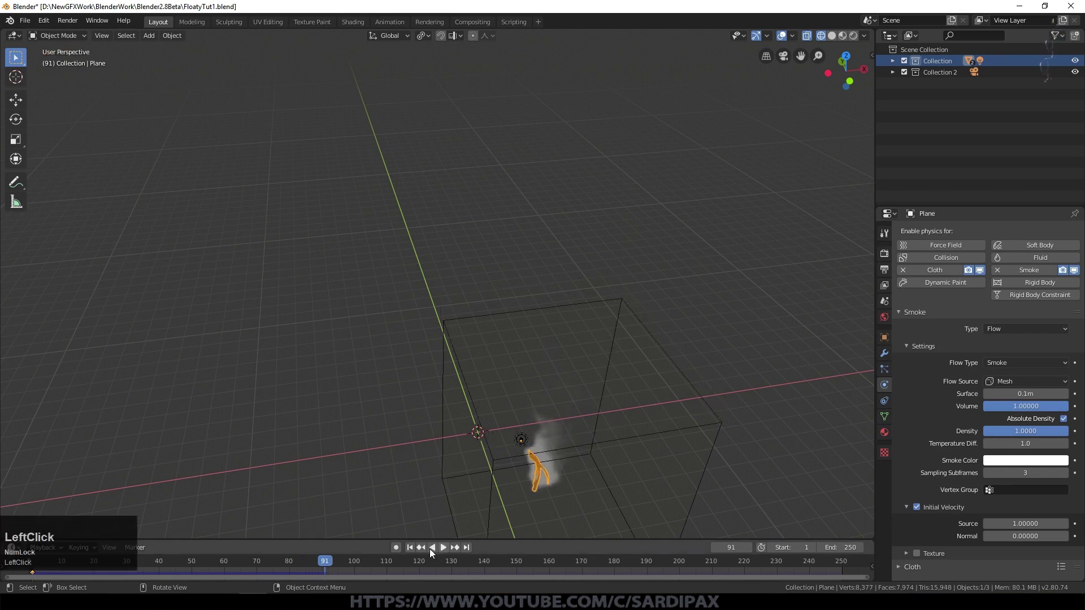
left_click(411, 547)
left_click(442, 548)
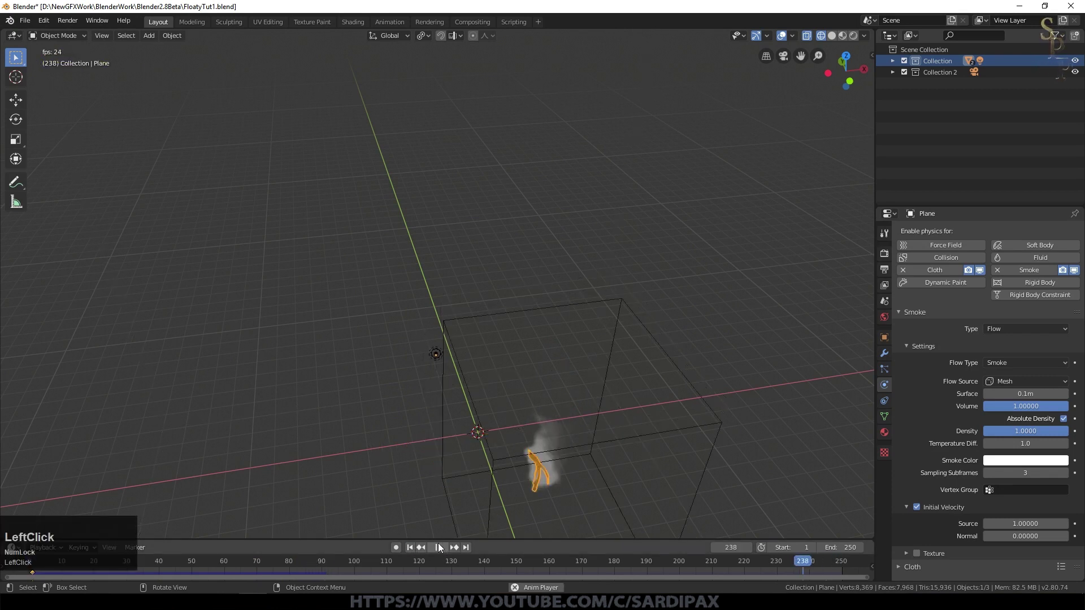
left_click(410, 547)
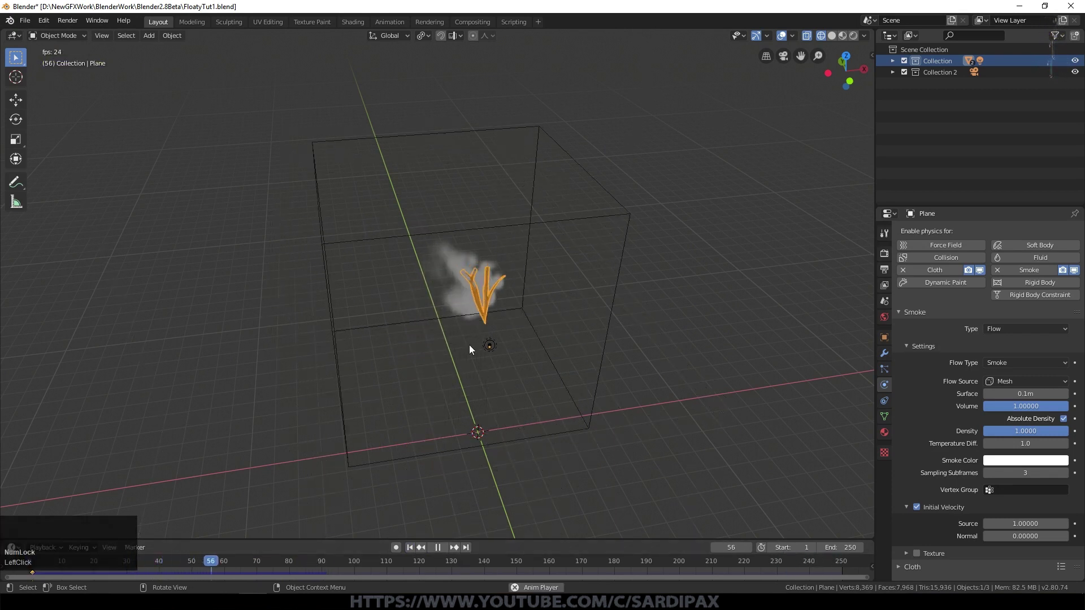
left_click(438, 548)
Step: Show the scene in rendered shading, split off a second area as a Shader Editor and select the smoke domain cube
left_click(852, 39)
middle_click_drag(621, 407, 572, 239)
left_click_drag(873, 40, 565, 198)
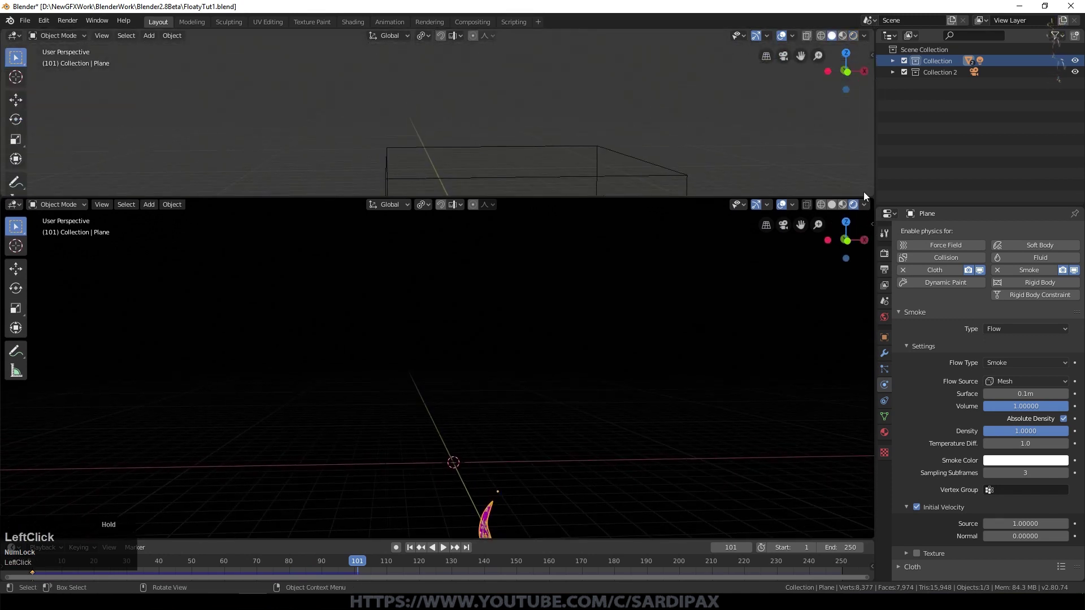
left_click(531, 184)
key("shift+F3")
scroll(900, 159, "down", 2)
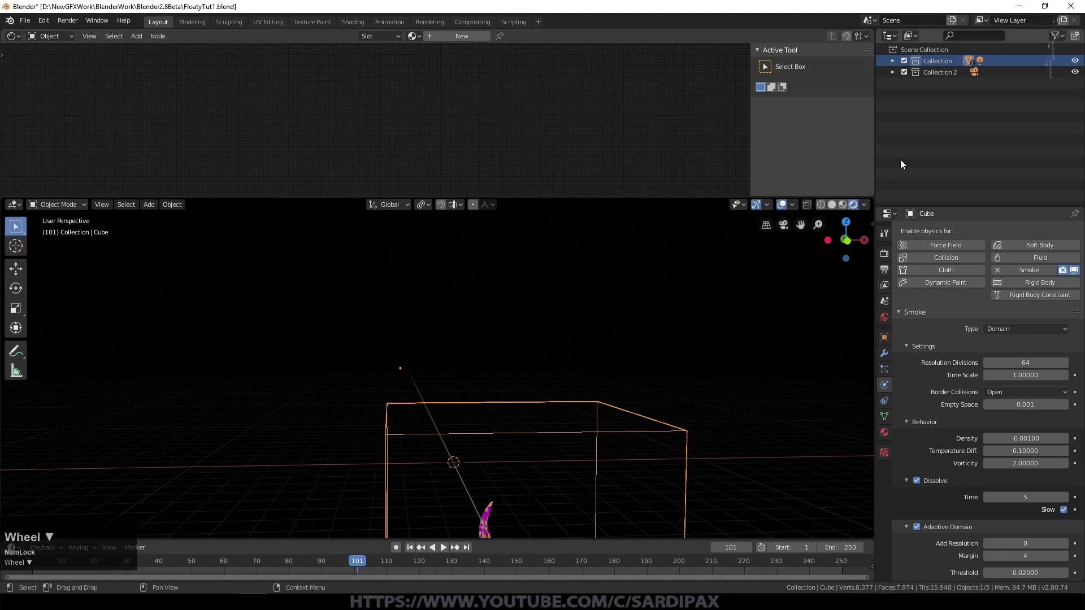
Step: Create a new material for the domain cube and delete its Principled BSDF node
left_click(885, 432)
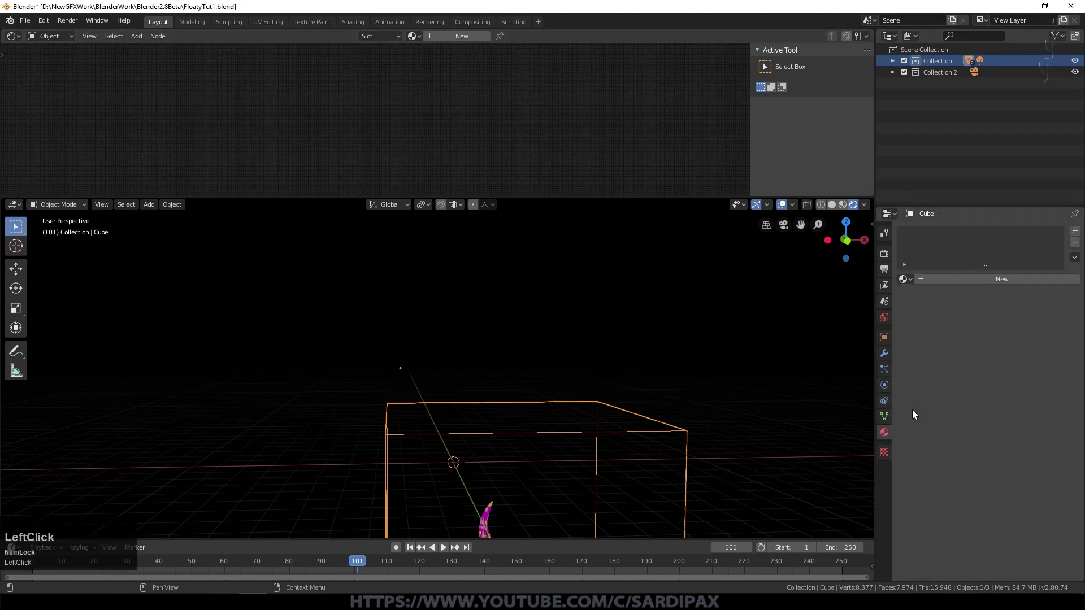
left_click(974, 281)
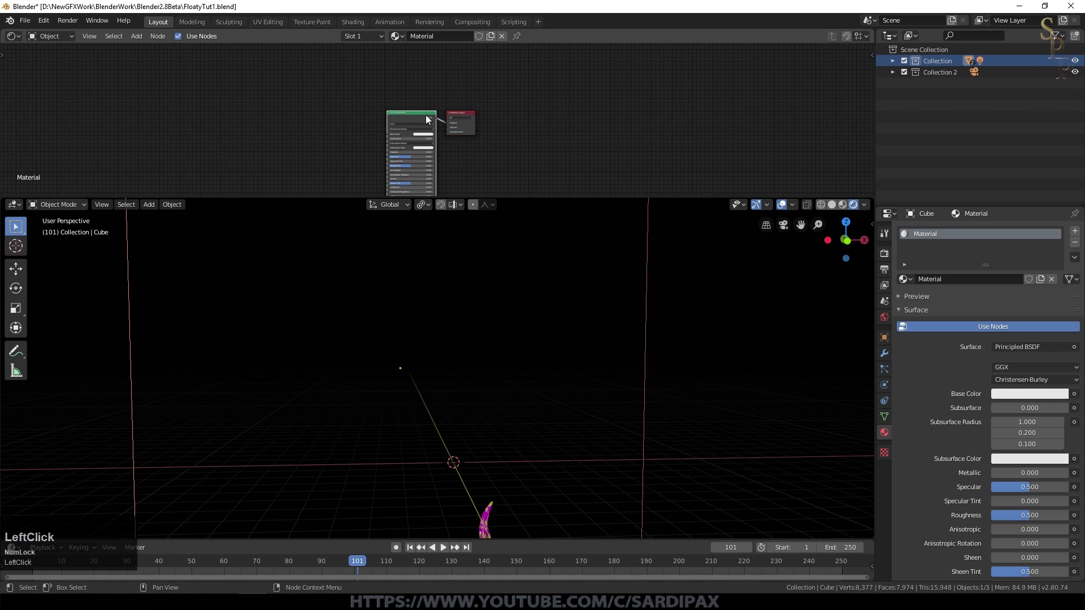
key("x")
scroll(524, 113, "up", 3)
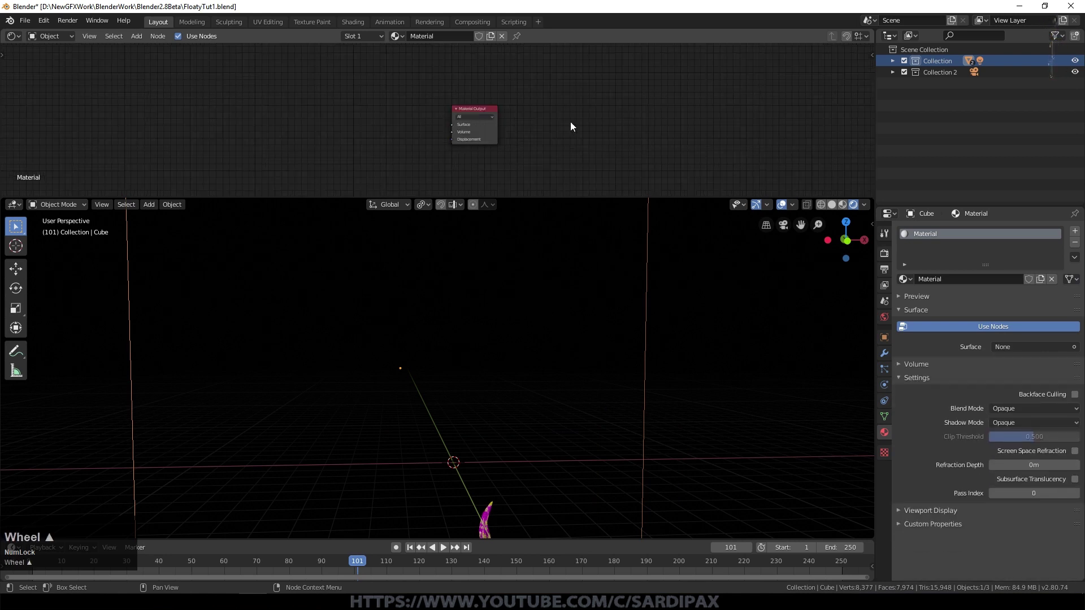
Step: Add an Emission shader and place it beside the Material Output node
left_click(136, 35)
mouse_move(161, 88)
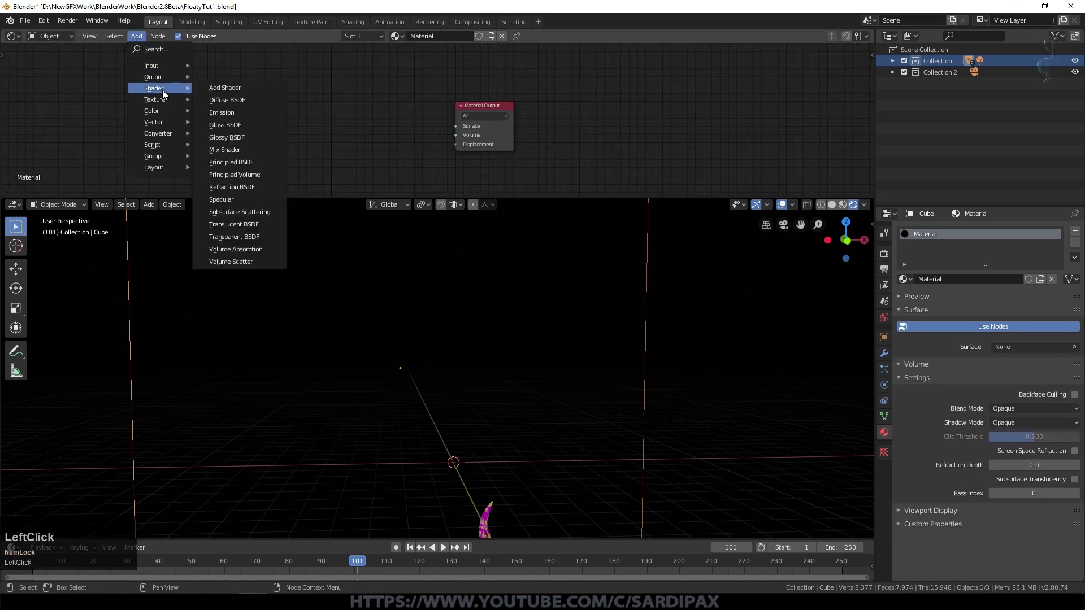
left_click(221, 112)
left_click(361, 113)
middle_click_drag(361, 113, 452, 113)
scroll(452, 113, "up", 2)
Step: Add an Attribute node named density and connect its Fac output to the Emission shader's Strength
left_click(136, 36)
mouse_move(158, 65)
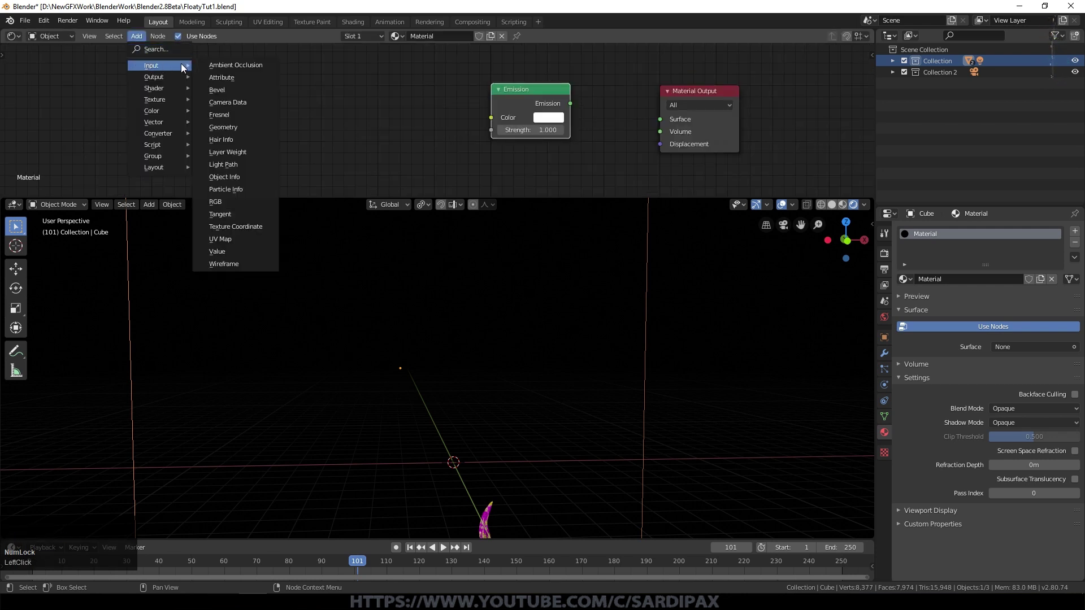
left_click(246, 81)
left_click(368, 127)
left_click(372, 136)
type("densir")
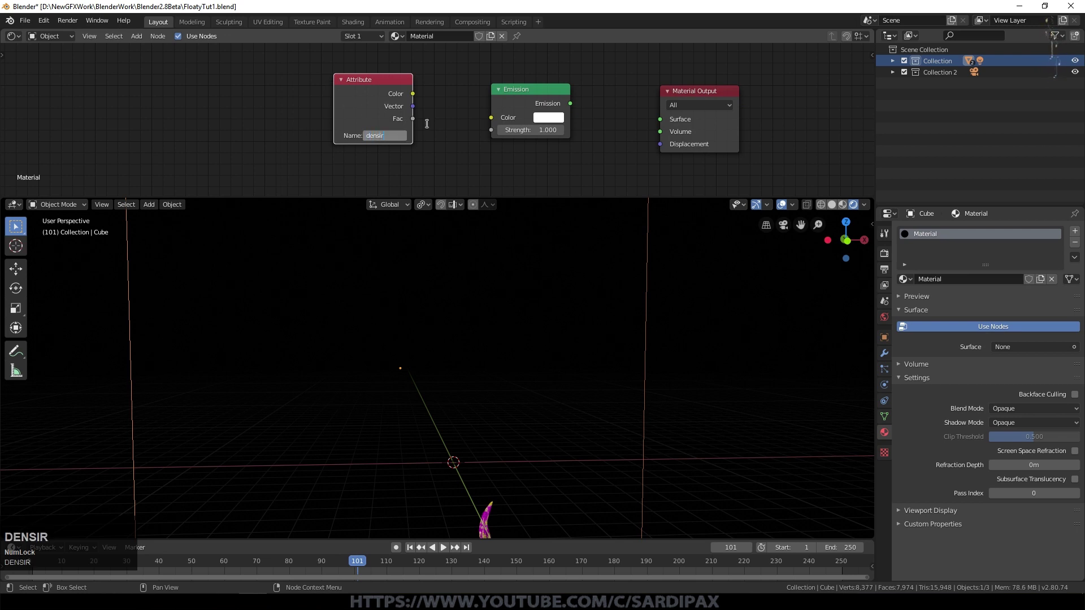
key("BackSpace")
type("ty")
key("Return")
left_click_drag(413, 118, 492, 130)
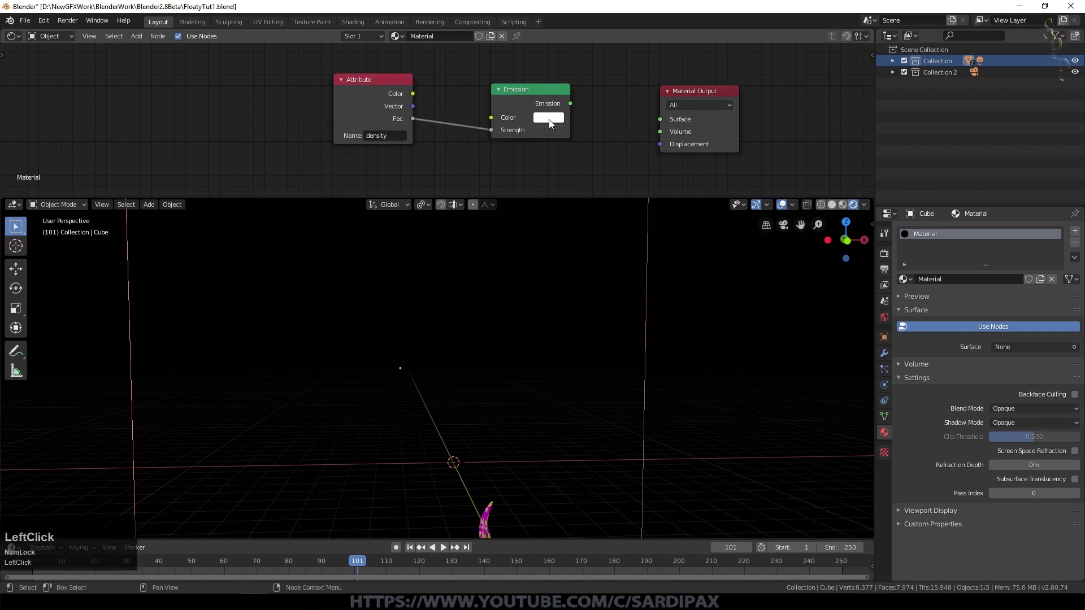
Step: Connect the Emission shader's output to the Material Output's Volume input
left_click_drag(571, 104, 670, 138)
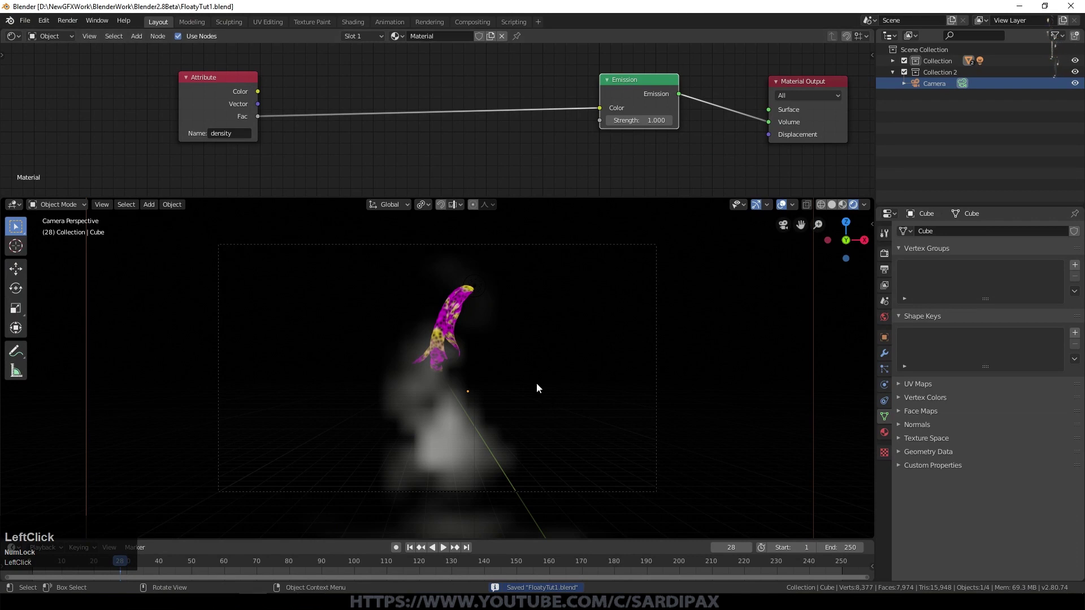
Step: Step through the animation up to frame 35 and back to frame 30 to examine the smoke trailing the creature
key("Right")
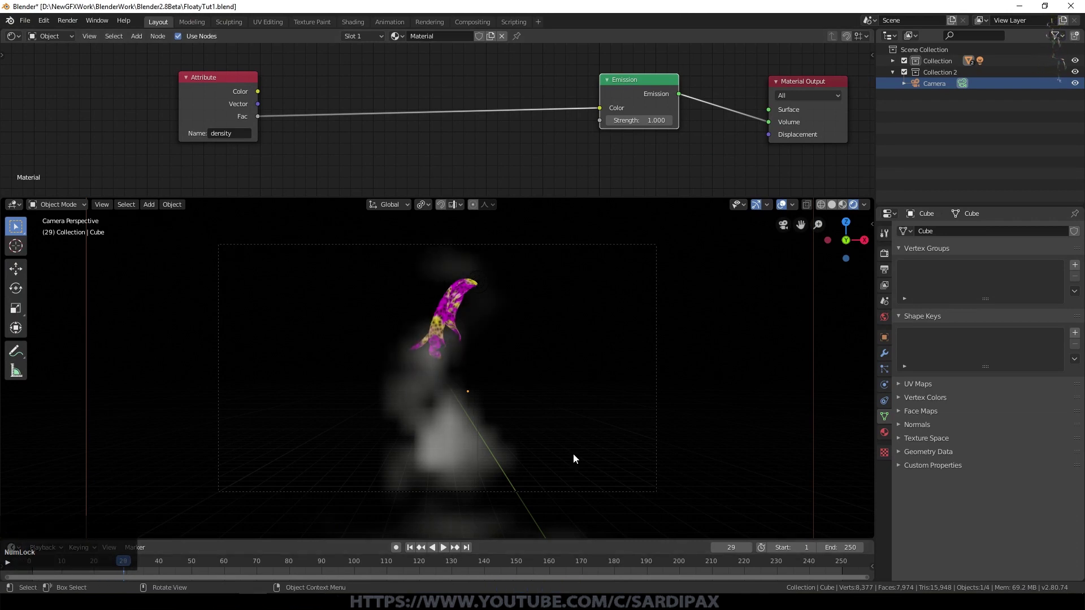
key("Right")
key("Right")
key("Right")
key("Right")
key("Right")
key("Right")
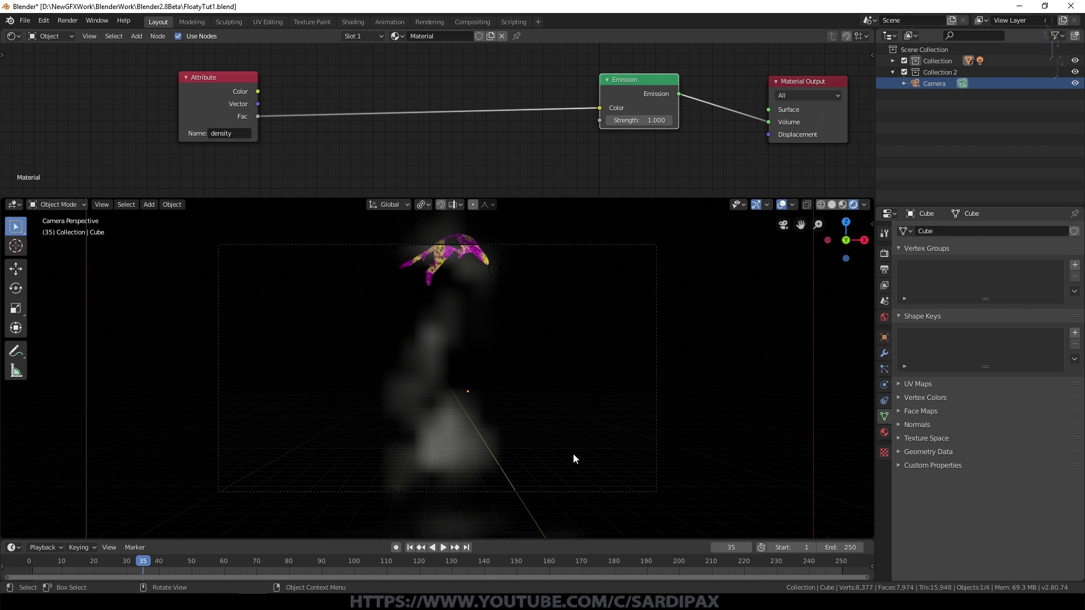
key("Left")
key("Left")
key("Left")
key("Left")
key("Left")
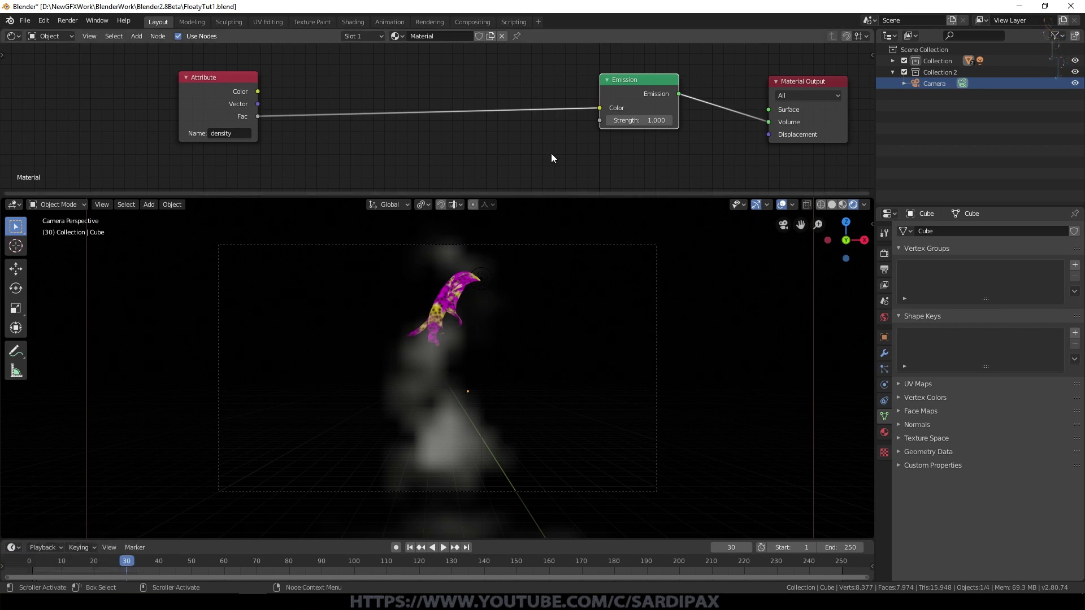
Step: Insert a ColorRamp node on the link between the density Attribute's Fac output and the Emission shader's Color input
left_click(137, 35)
mouse_move(161, 134)
left_click(227, 145)
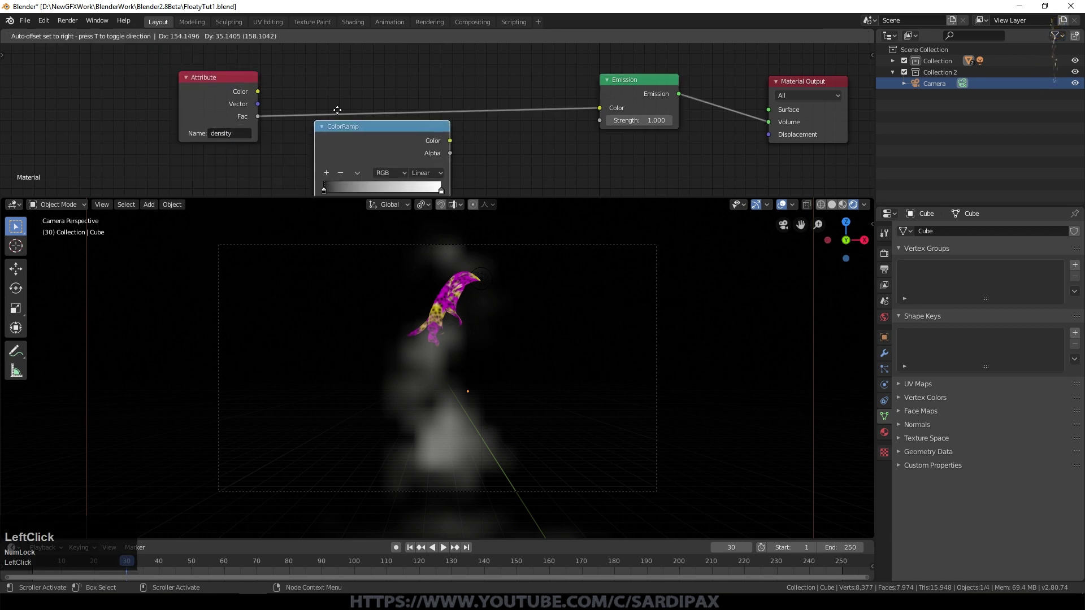
left_click(395, 94)
Step: Set the ColorRamp interpolation to Ease, with the black stop at about 0.009 and the white stop at about 0.573
left_click(481, 111)
left_click(489, 122)
left_click_drag(381, 126, 381, 127)
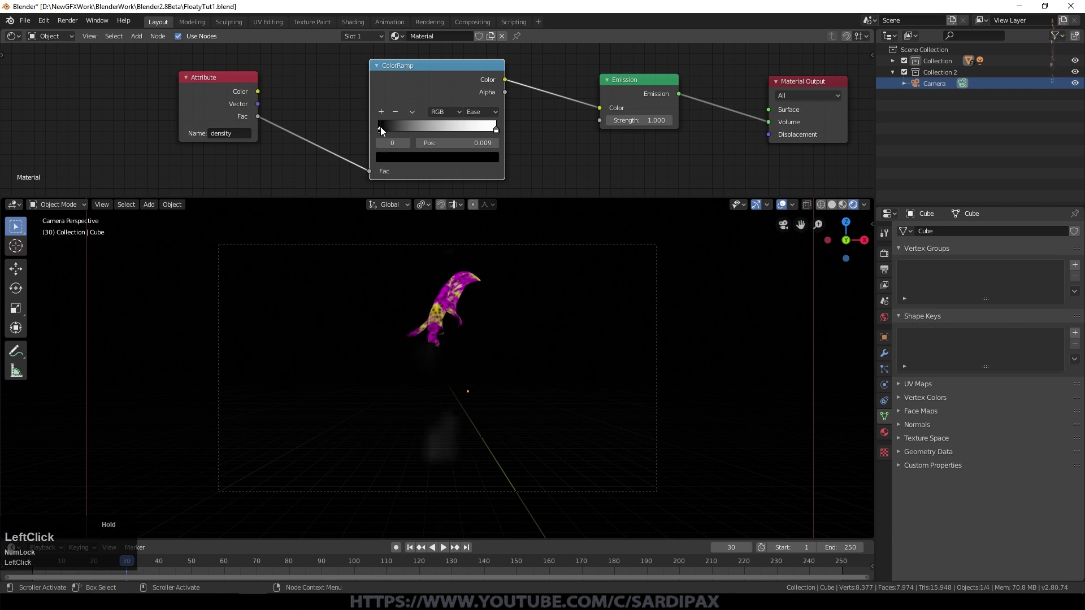
left_click_drag(496, 131, 443, 136)
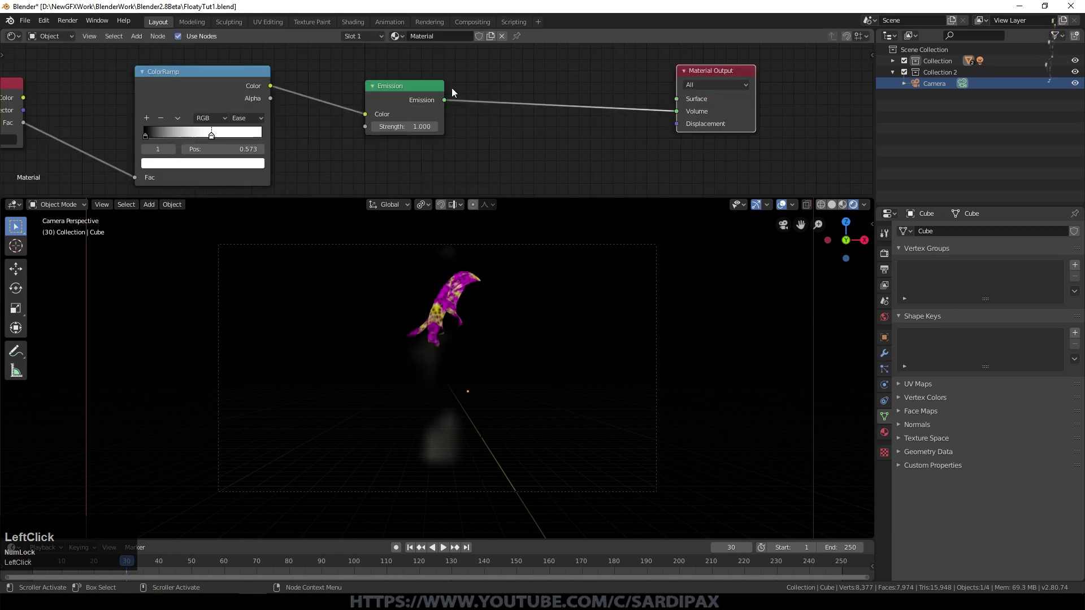
Step: Move the Emission shader nearer the output and insert a Math node between the ColorRamp and the Emission shader
left_click_drag(429, 86, 552, 67)
left_click(136, 35)
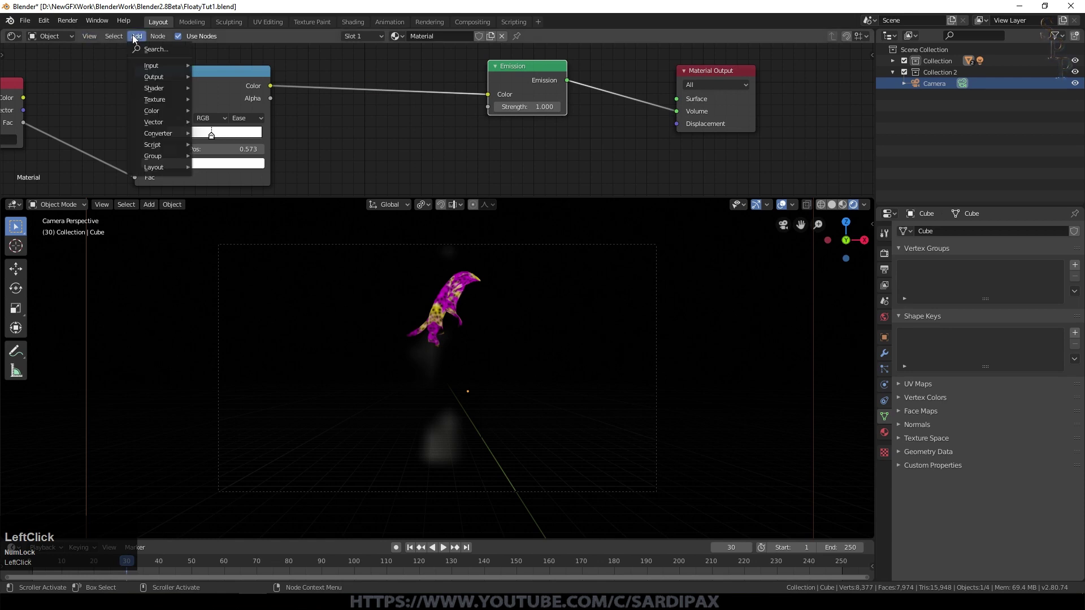
mouse_move(165, 133)
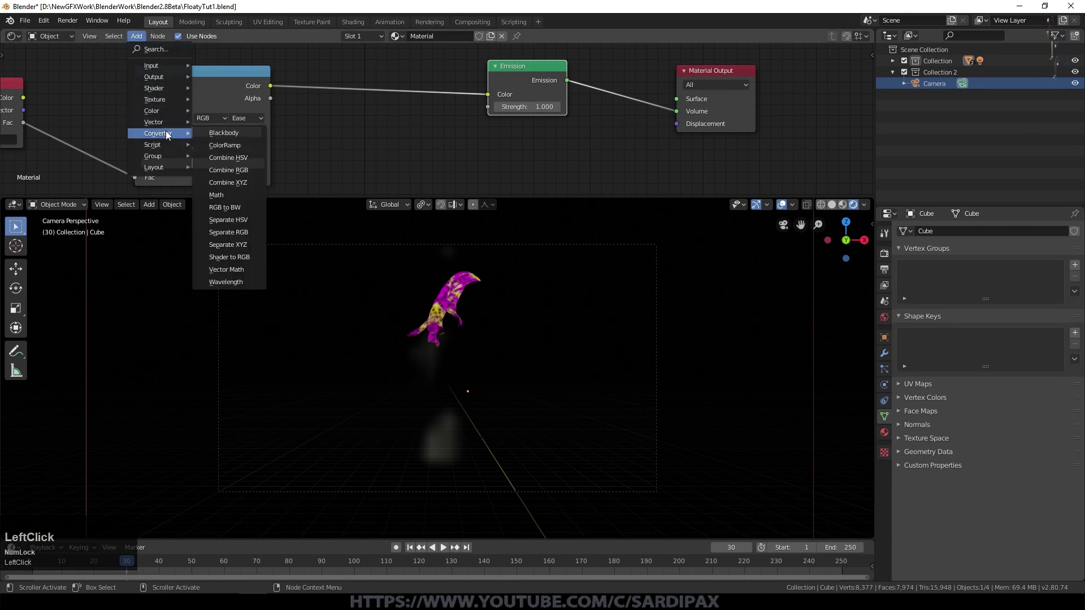
left_click(225, 194)
left_click(358, 60)
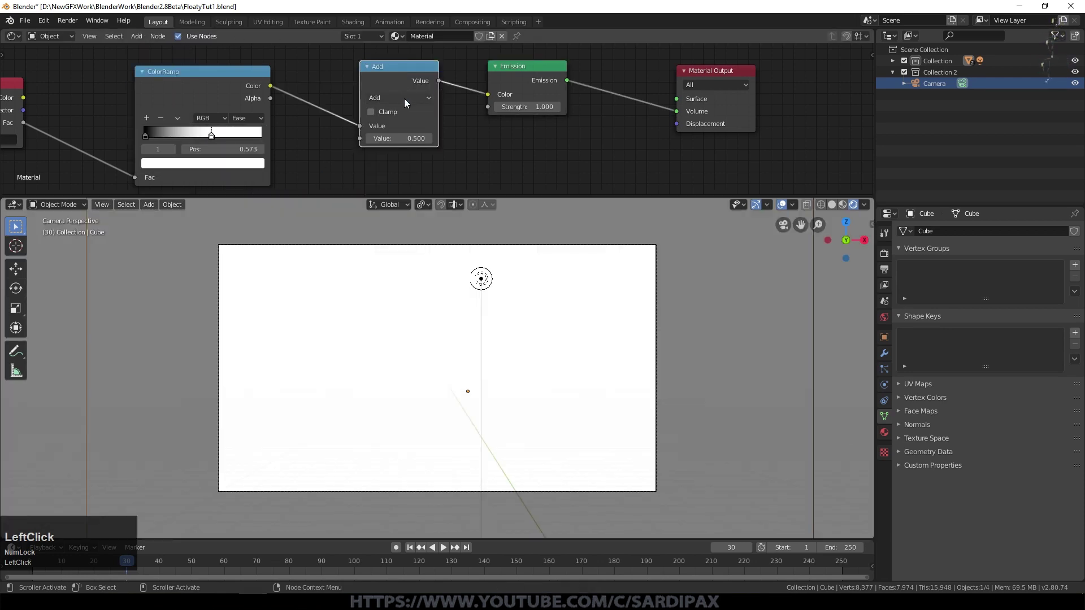
Step: Change the Math node's operation to Multiply and set its value to 0.8
left_click(405, 98)
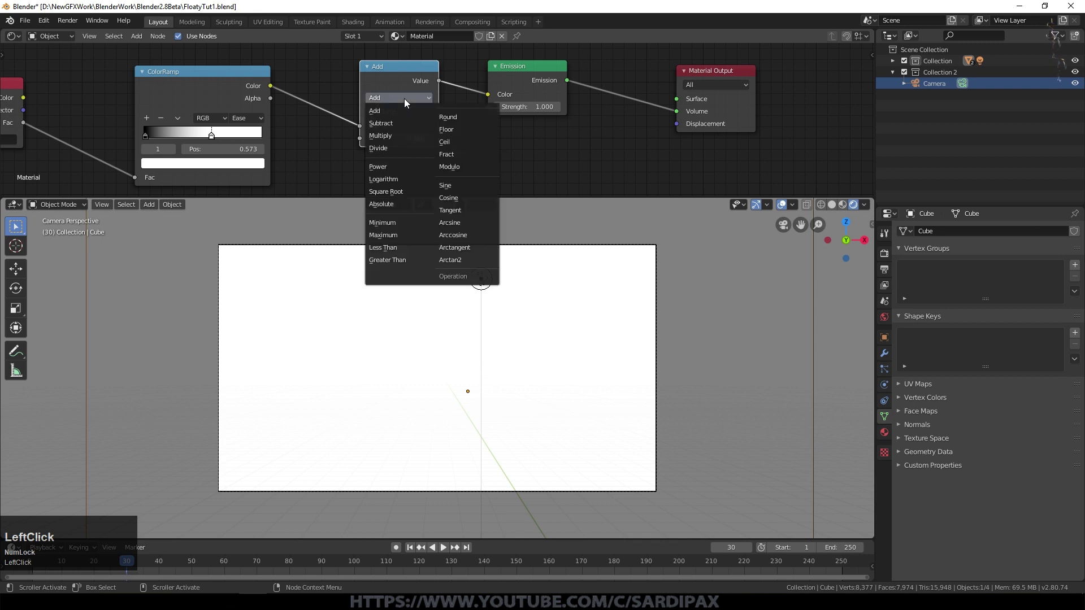
left_click(401, 131)
left_click(370, 138)
left_click(370, 138)
left_click(370, 139)
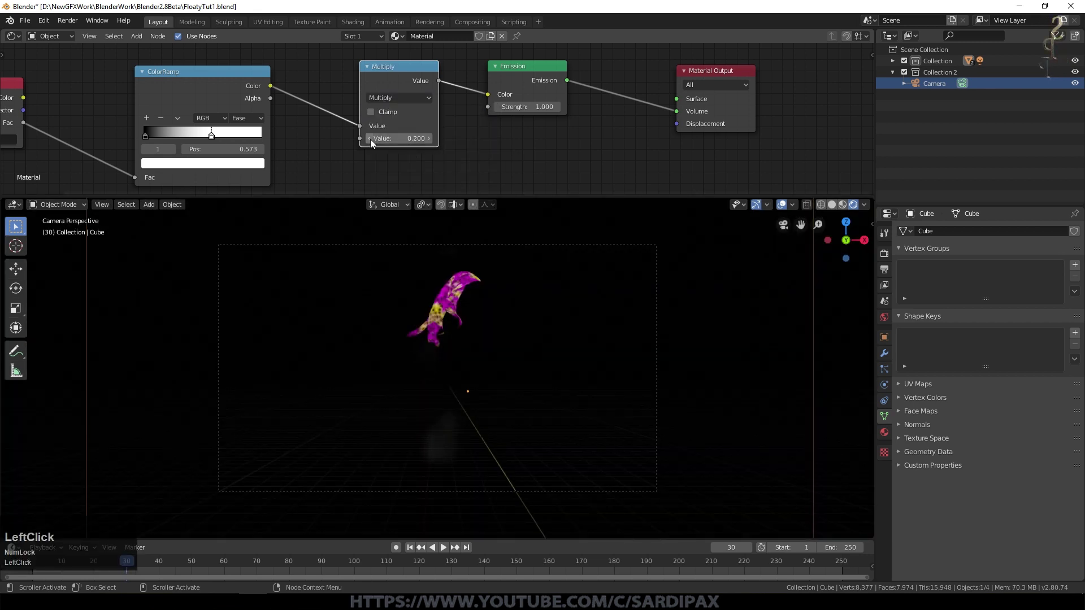
left_click(428, 139)
left_click(429, 138)
left_click(368, 139)
left_click(368, 139)
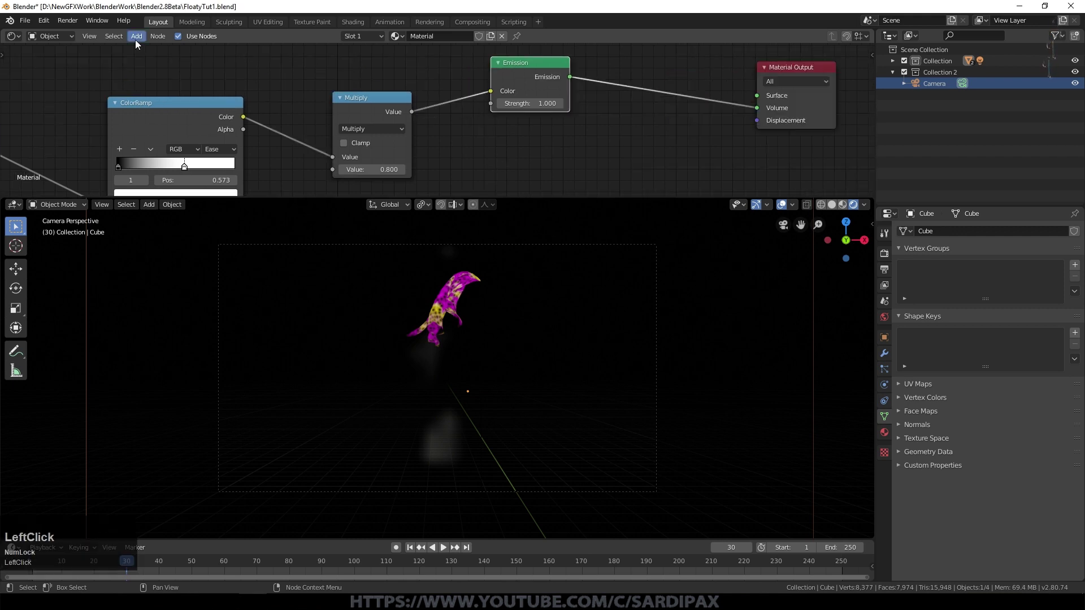
Step: Add a Volume Scatter shader, feed its Density from the Multiply node and connect it to the output's Volume
left_click(136, 37)
mouse_move(149, 88)
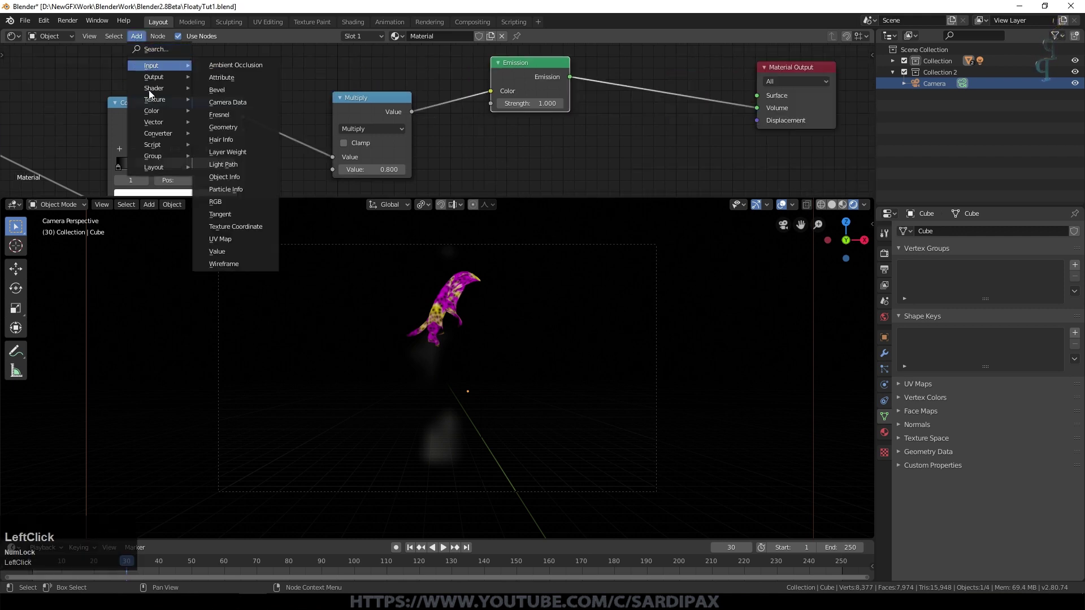
left_click(249, 261)
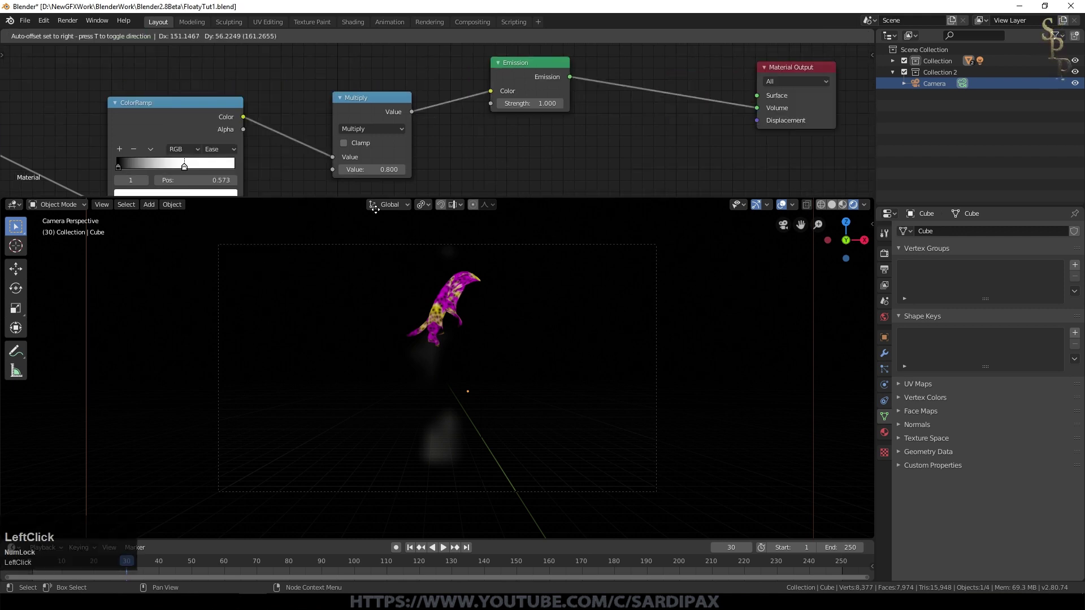
left_click(492, 120)
left_click_drag(412, 112, 497, 165)
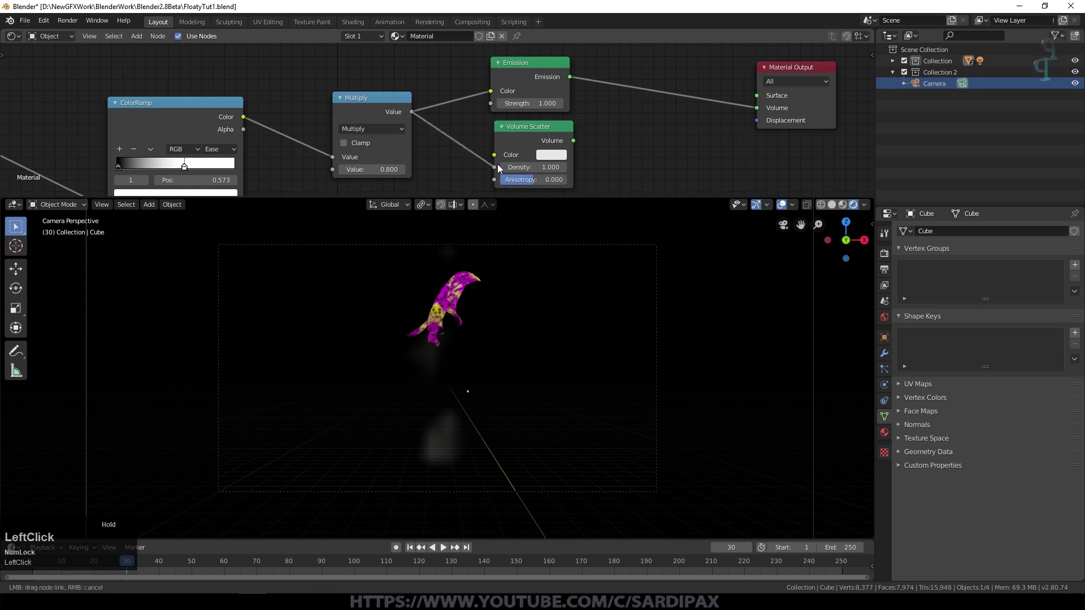
left_click_drag(574, 141, 756, 107)
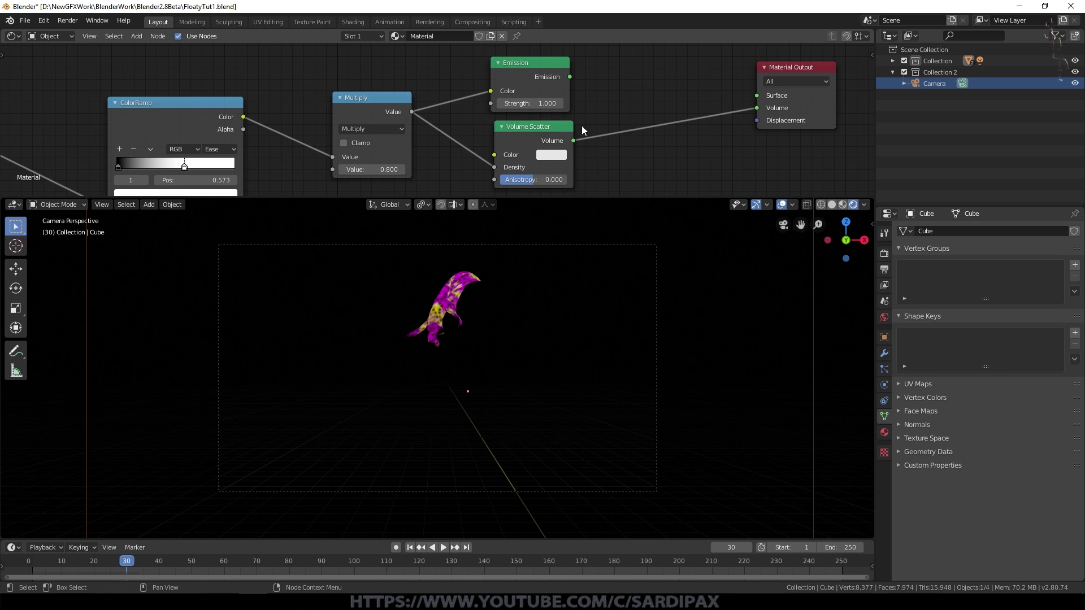
Step: Insert an Add Shader node before the Material Output to combine the Emission and Volume Scatter shaders
scroll(441, 127, "down", 2)
left_click(137, 38)
mouse_move(164, 88)
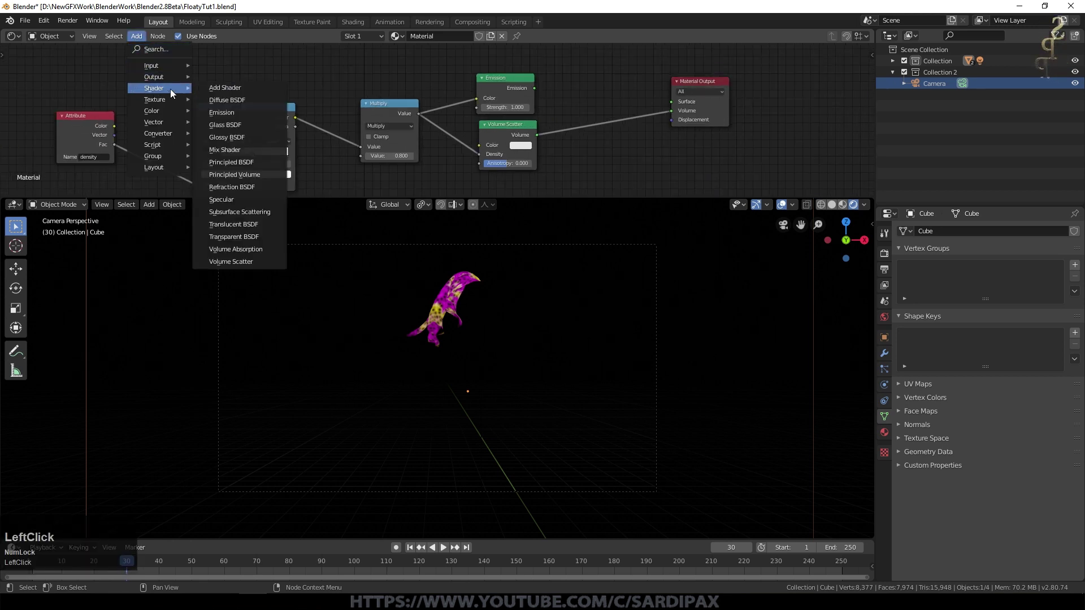
left_click(230, 88)
left_click(605, 86)
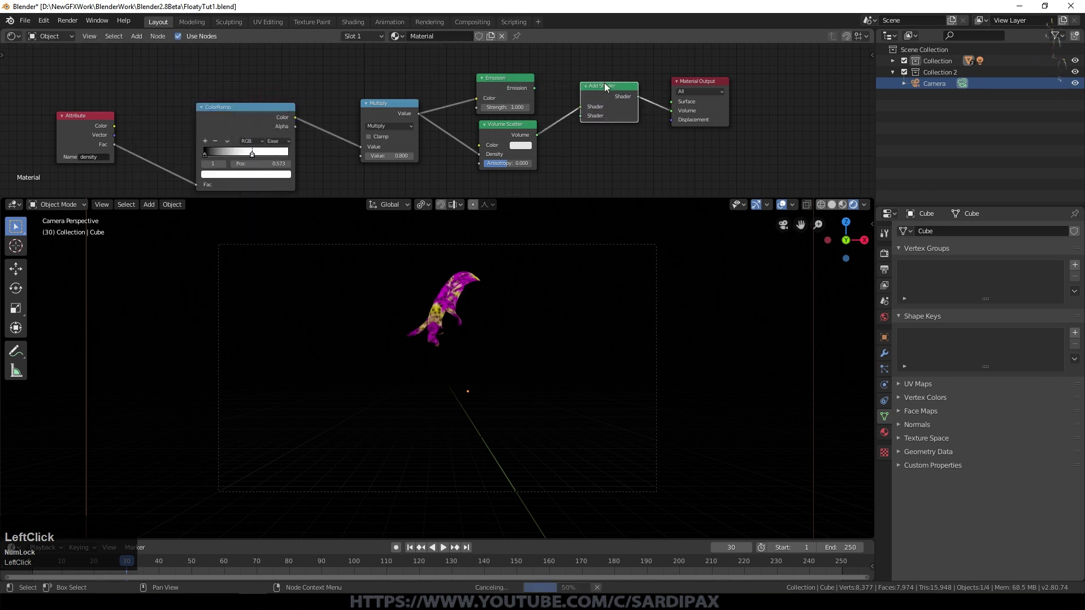
left_click_drag(535, 88, 581, 107)
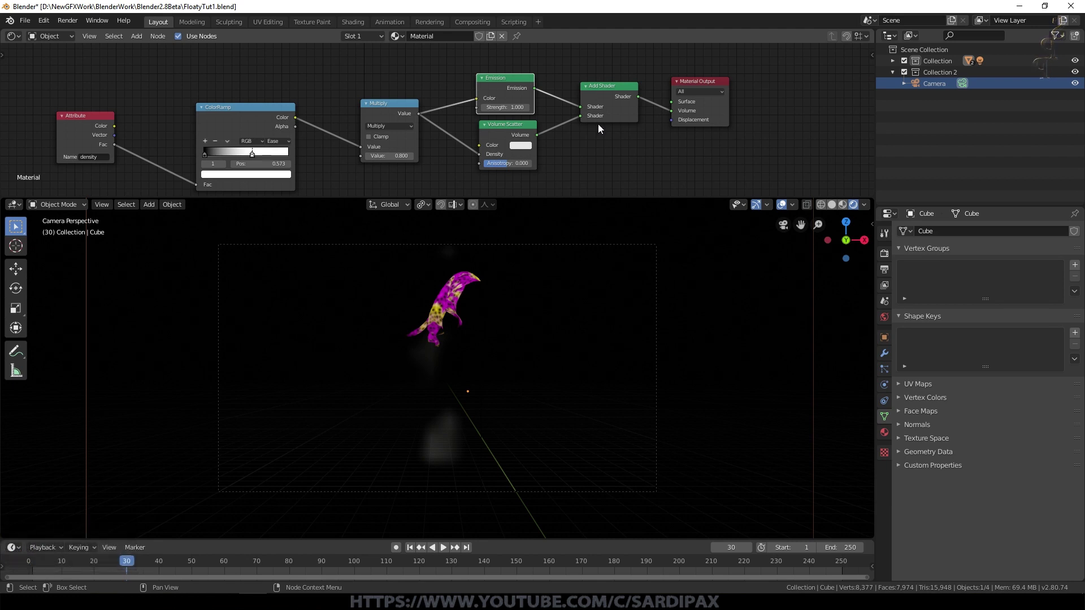
Step: Set the Volume Scatter color to pure white and raise the Multiply node's value to about 46.2
left_click(520, 145)
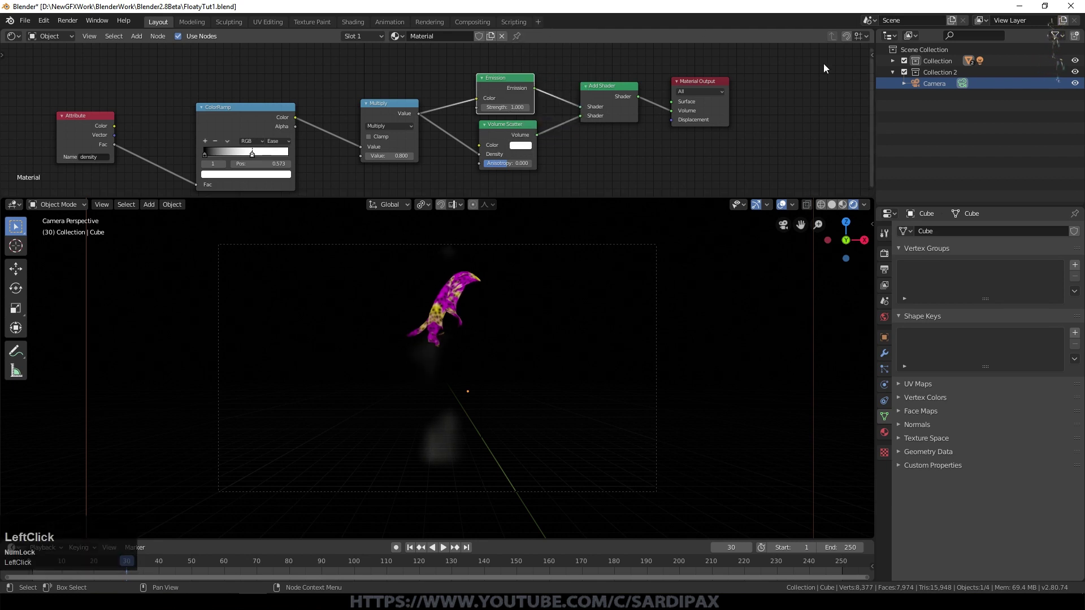
scroll(363, 167, "up", 1)
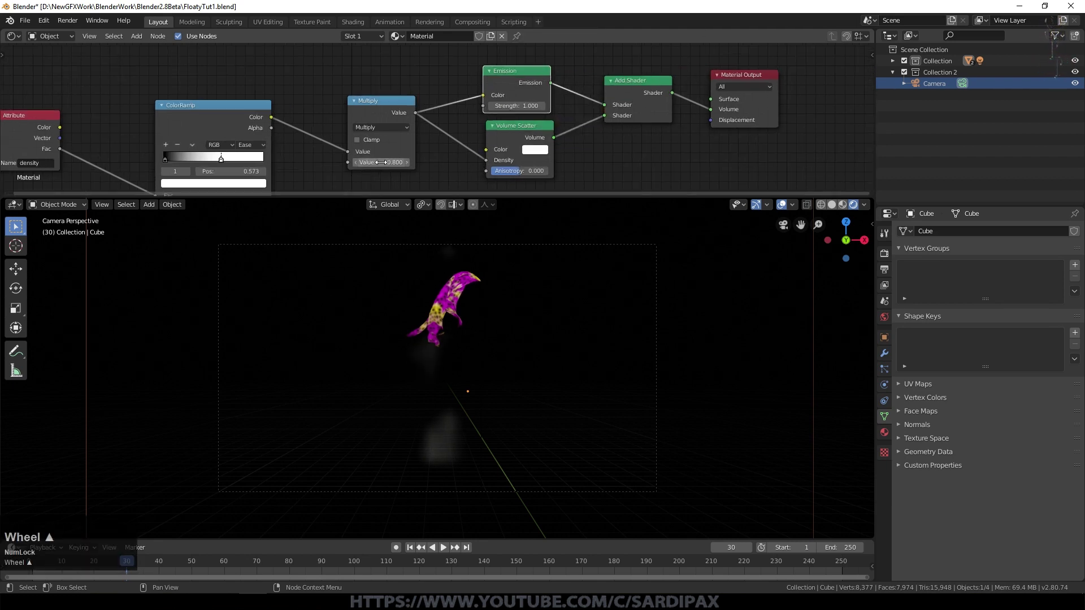
left_click_drag(379, 162, 418, 162)
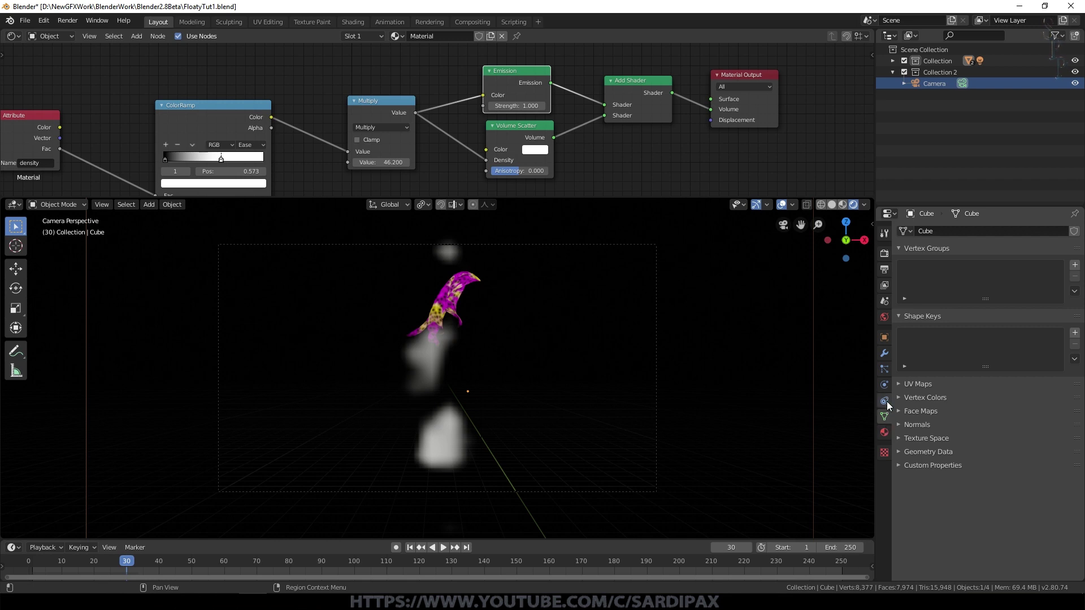
Step: Set the smoke domain's Resolution Divisions to 128, briefly play the animation from frame 1 and turn on Adaptive Domain
left_click(885, 385)
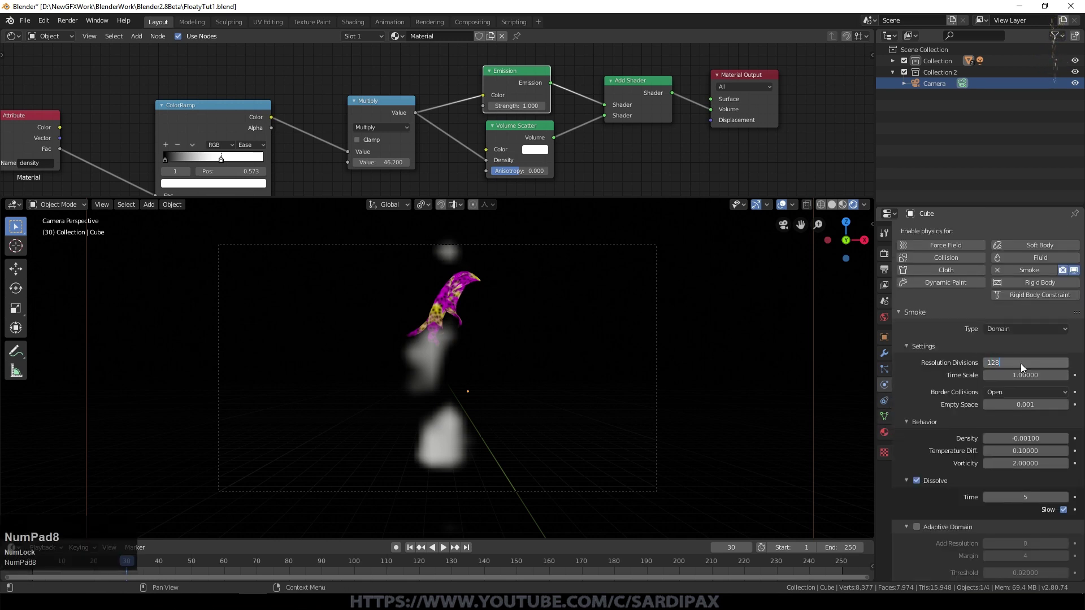
key("KP_Enter")
left_click(444, 547)
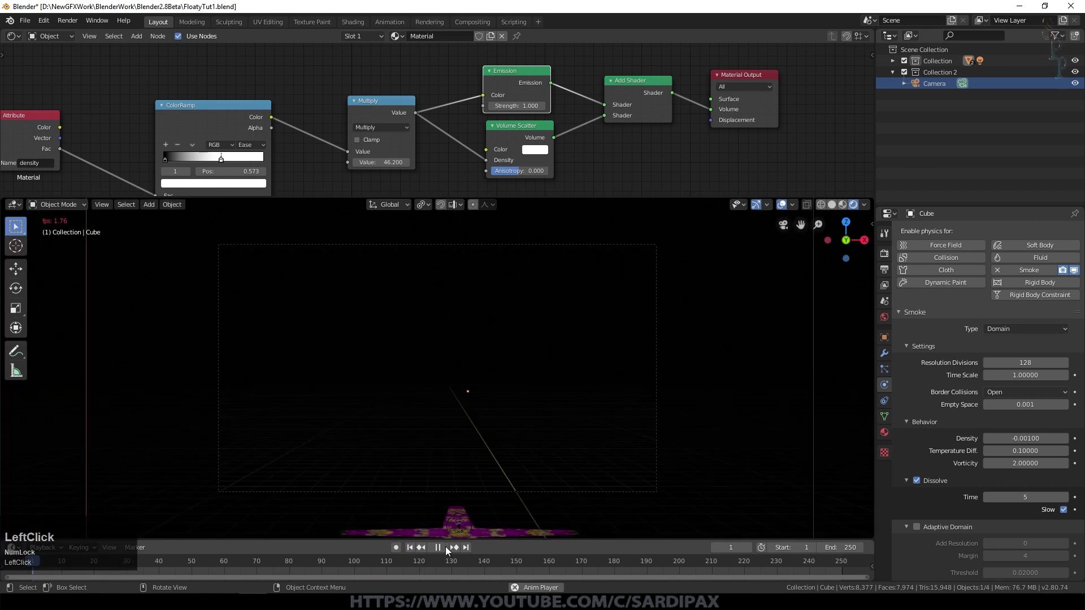
key("Escape")
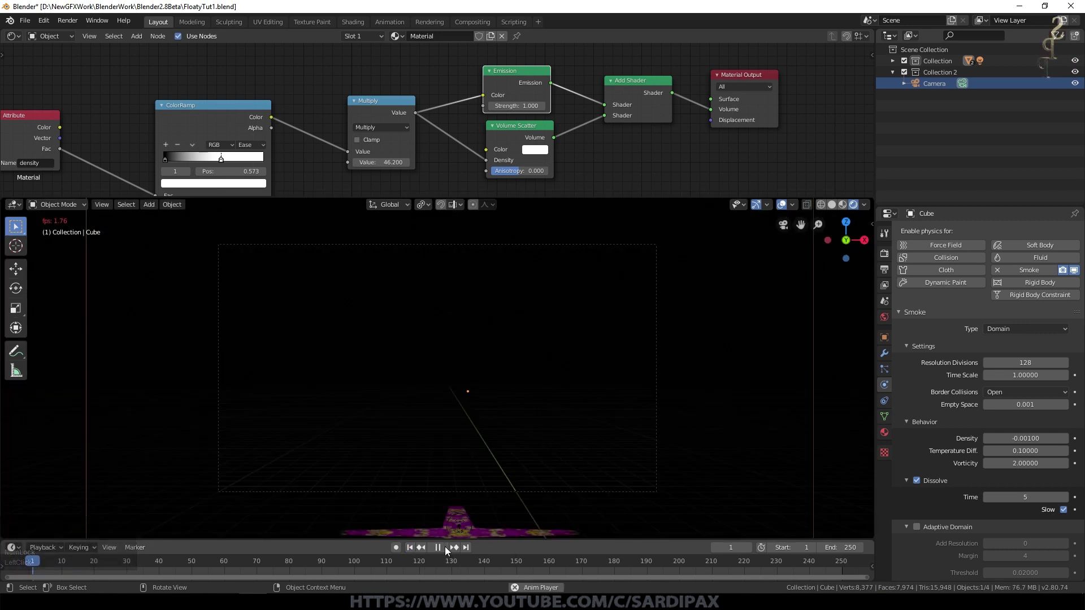
left_click(443, 547)
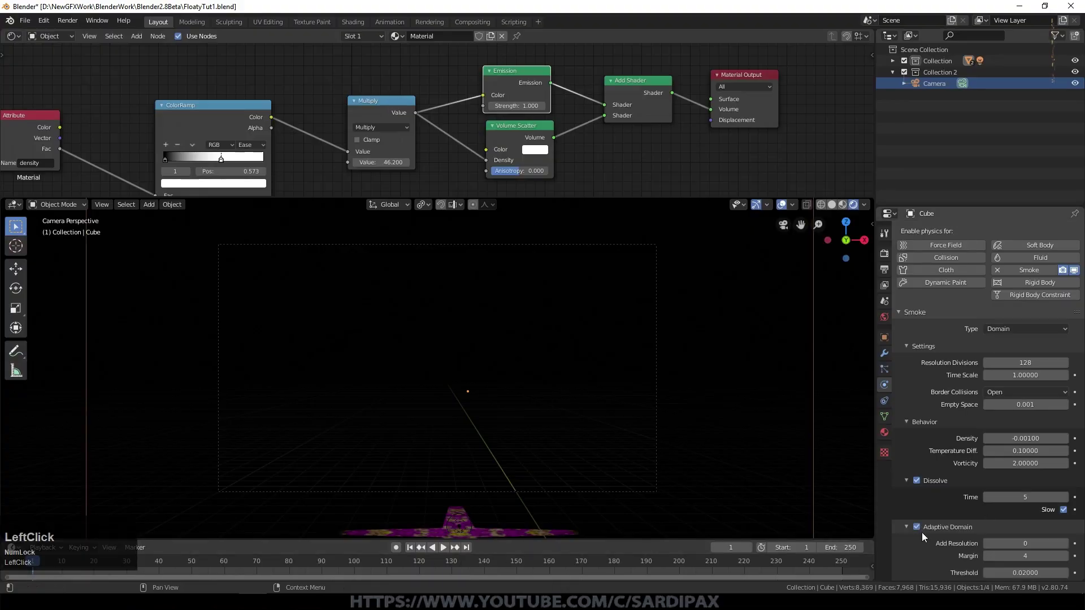
Step: Step back and forth between frames 27 and 21 to examine the smoke at the new resolution
key("Right")
key("Left")
key("Left")
key("Left")
key("Left")
key("Right")
key("Right")
key("Right")
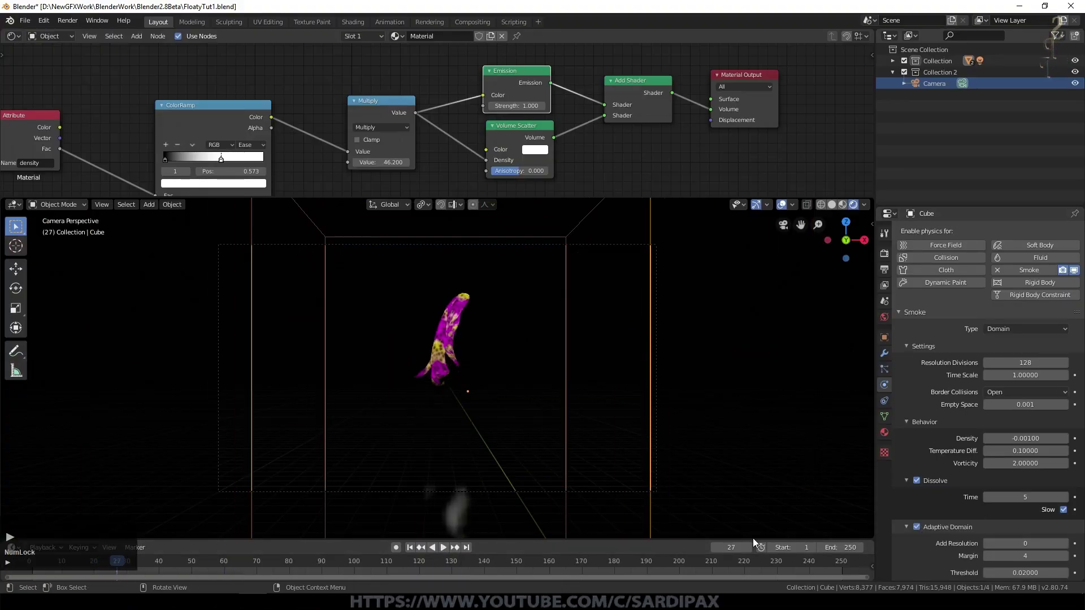
key("Left")
key("Left")
key("Left")
key("Left")
key("Left")
key("Left")
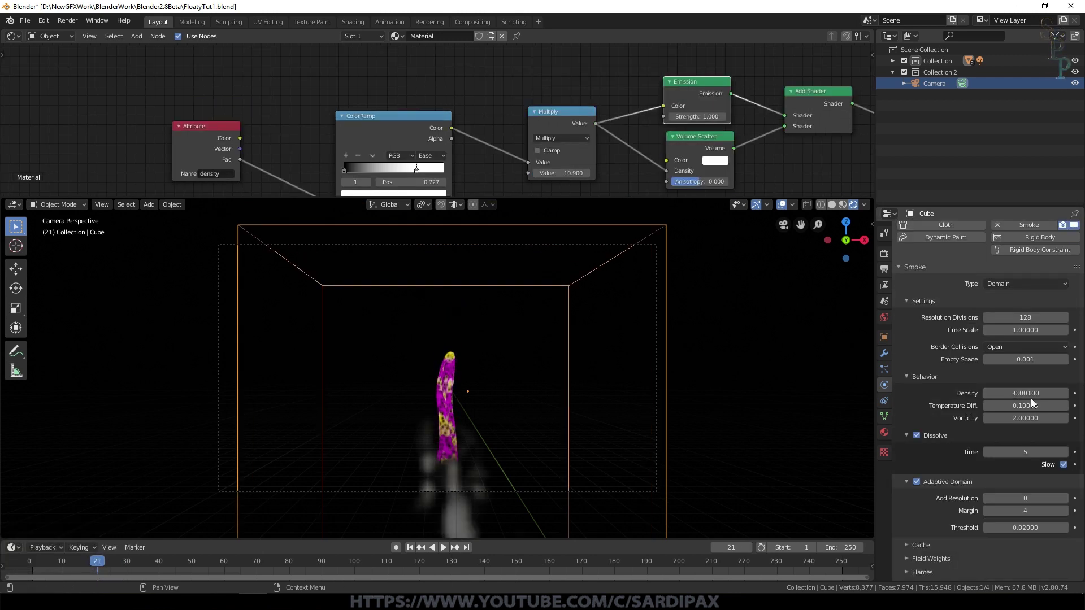
Step: Set the smoke domain's Temperature Diff. to 0 and return the timeline to frame 1
left_click(1032, 404)
key("KP_Enter")
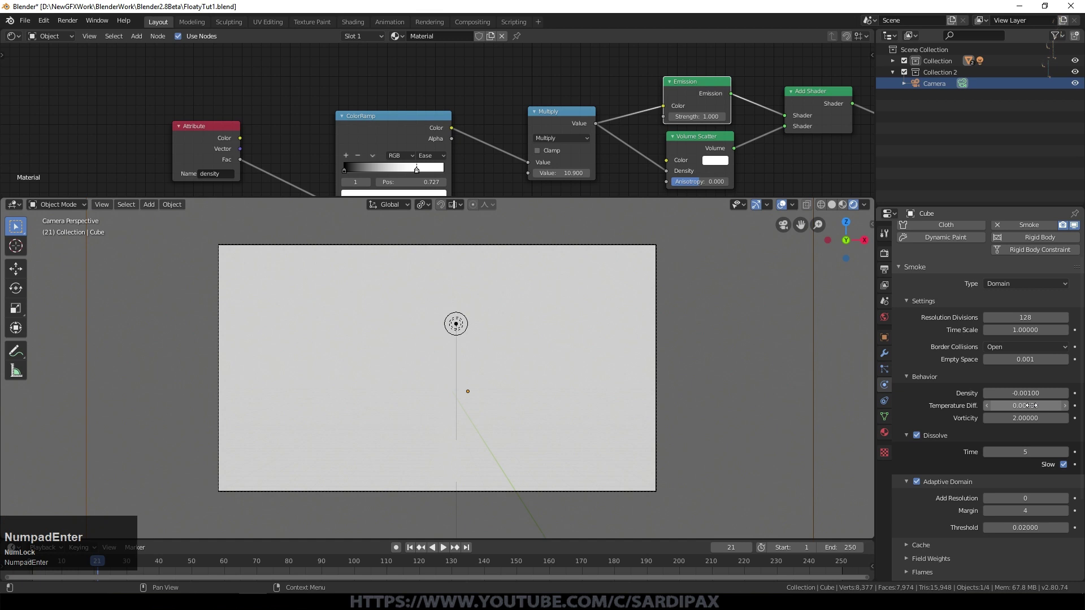
left_click(410, 548)
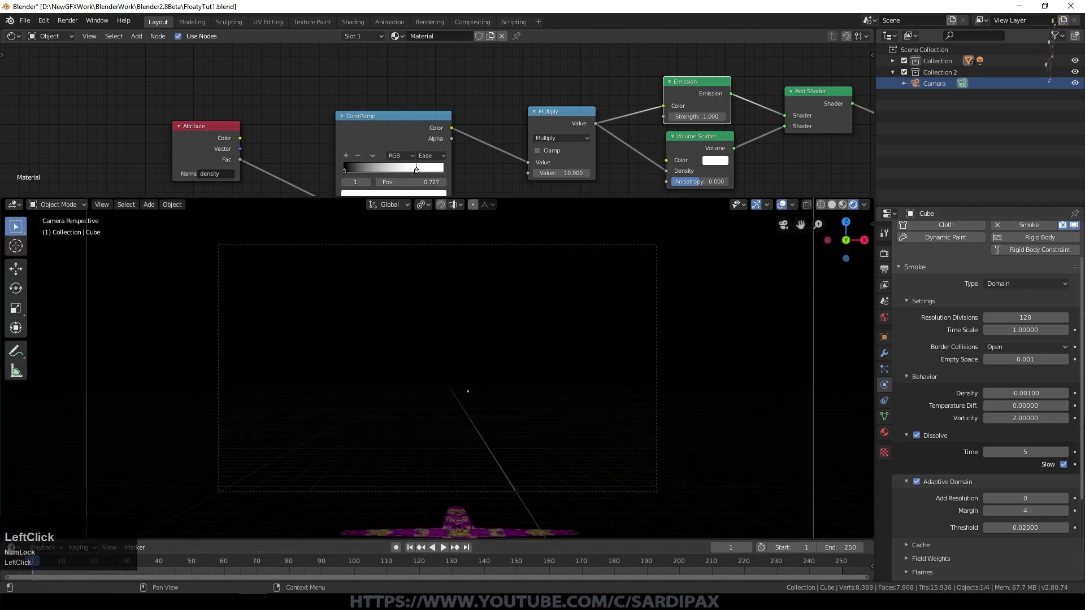
Step: Set the Tile Size in the scene's volumetrics render settings to 4px
scroll(961, 282, "up", 2)
left_click(885, 257)
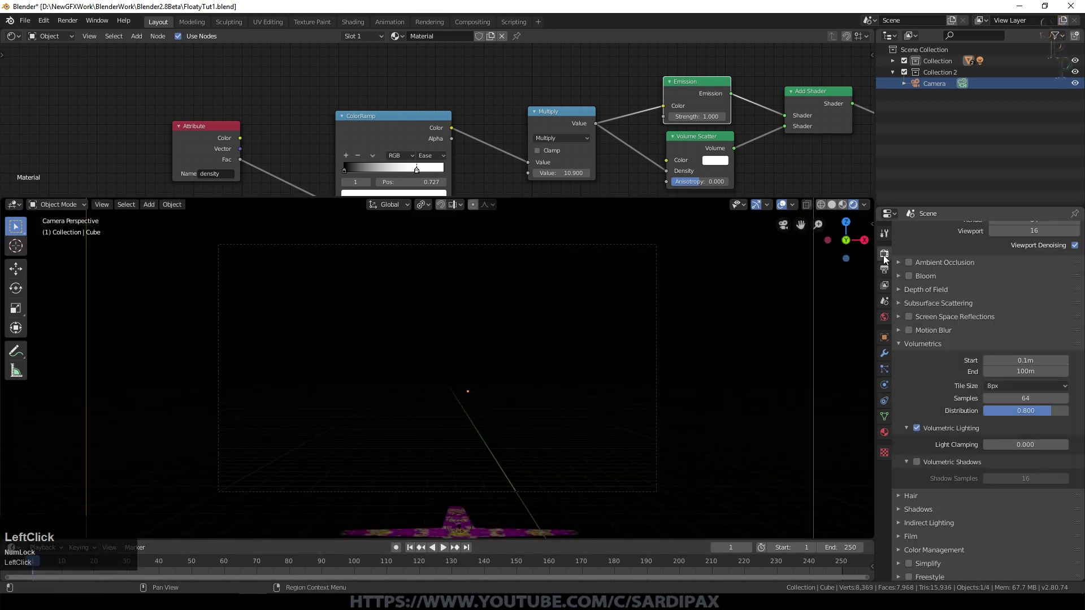
left_click(1035, 386)
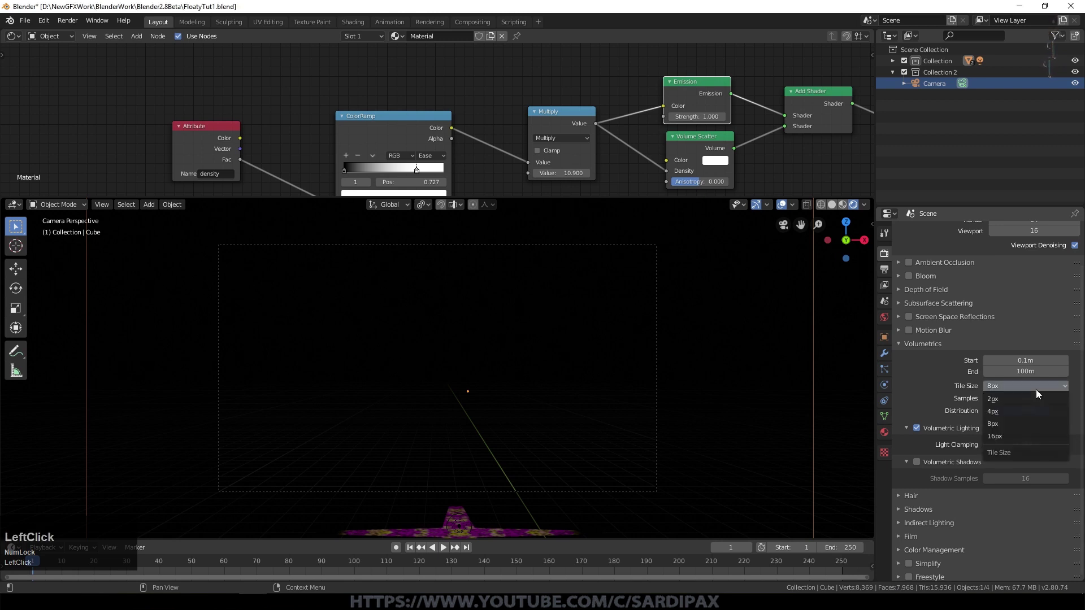
left_click(1028, 410)
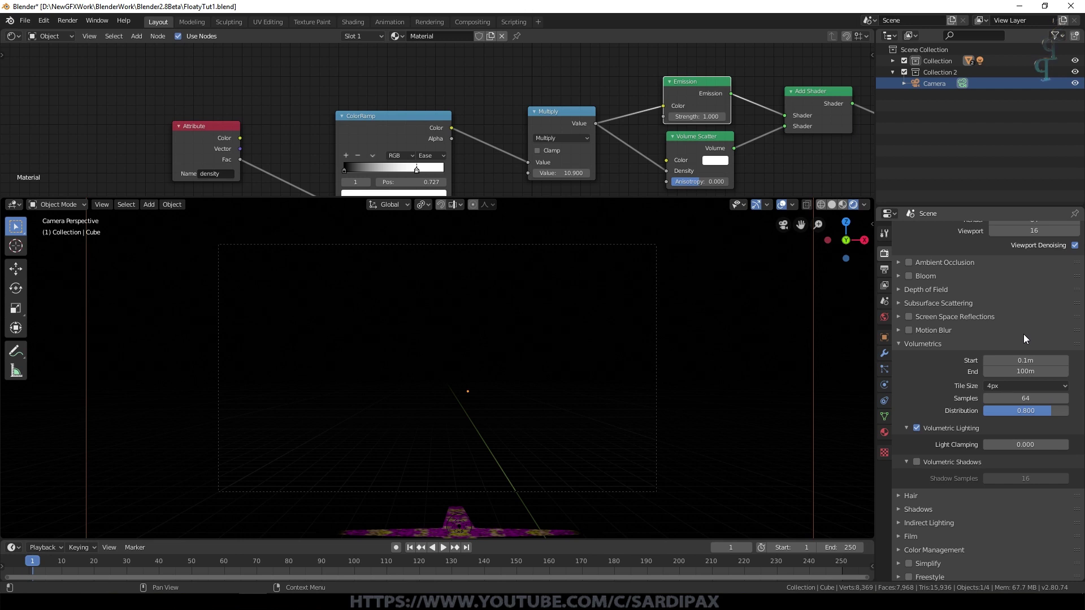
Step: Set the volumetrics End distance to 1000 m and the Distribution to 0.532 in the scene's render settings
left_click(1023, 372)
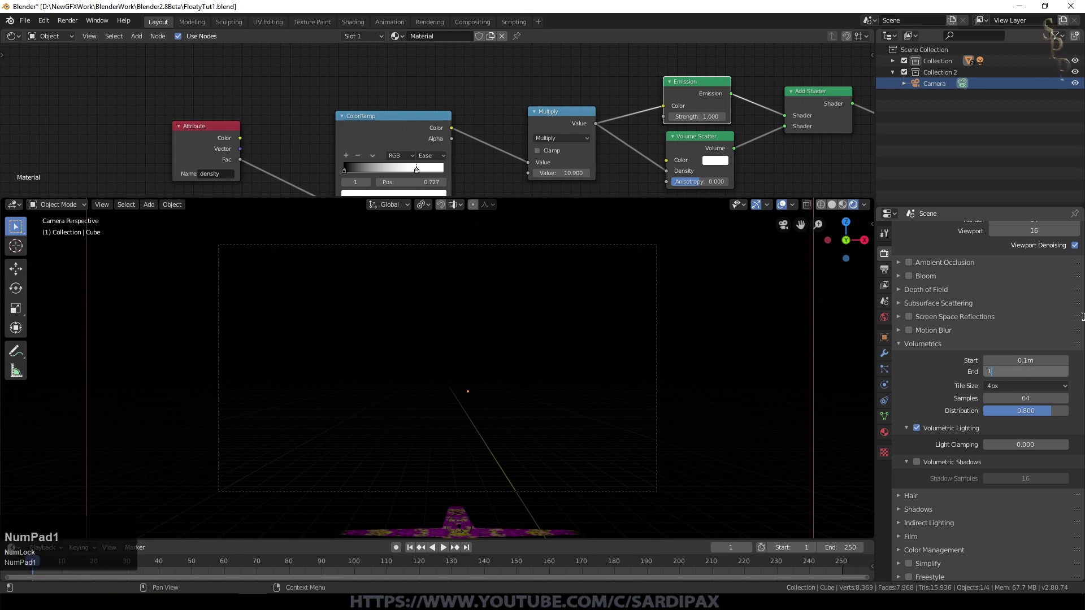
type("1000")
key("KP_Enter")
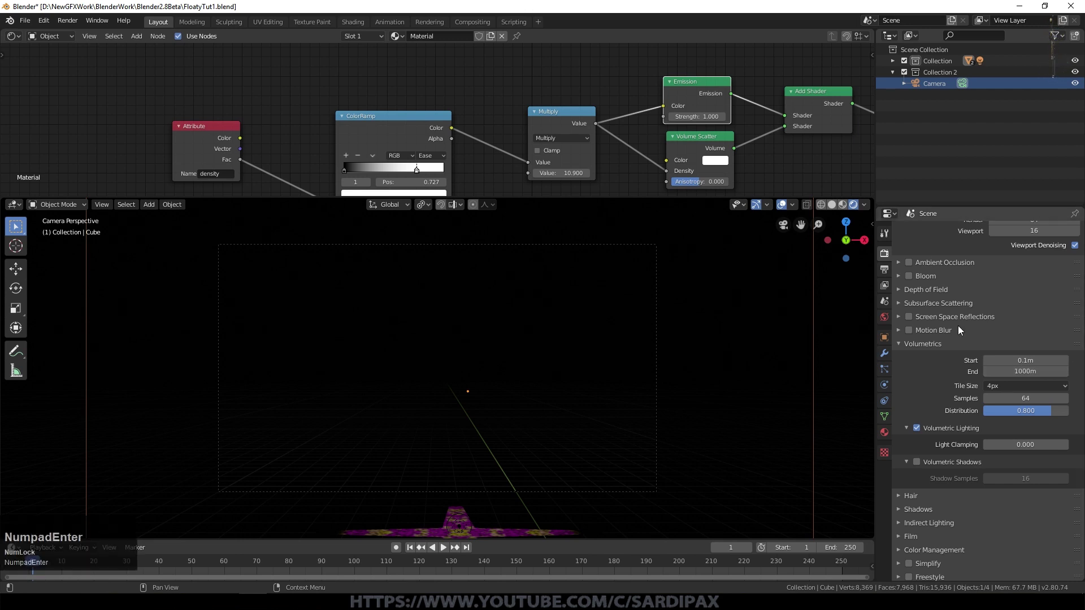
left_click(1029, 411)
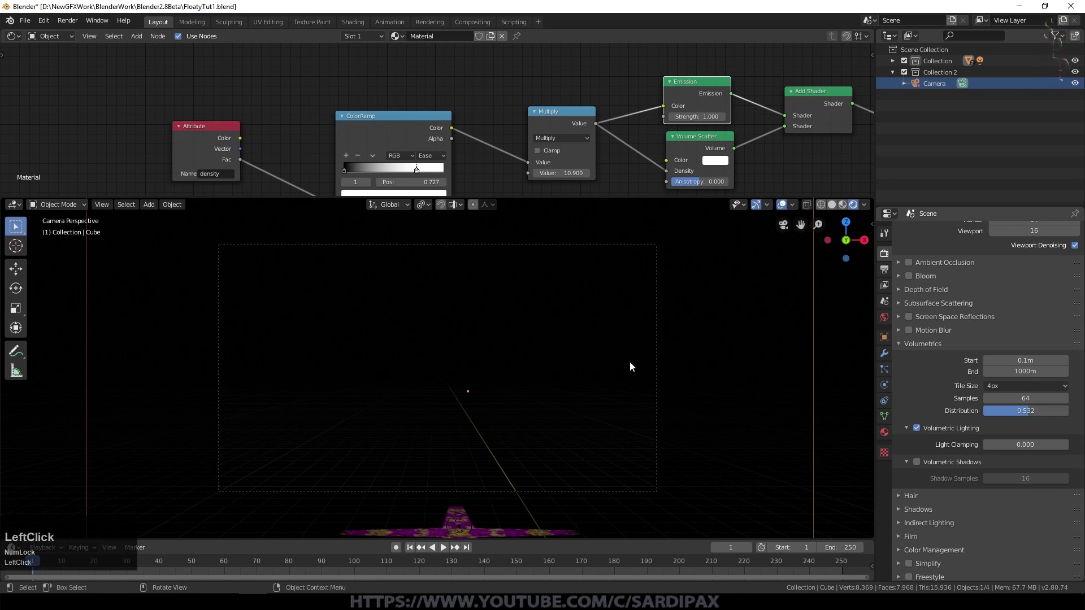
Step: Play the animation in short stretches and examine the smoke trail outside the camera view with the viewport overlays hidden
left_click(444, 547)
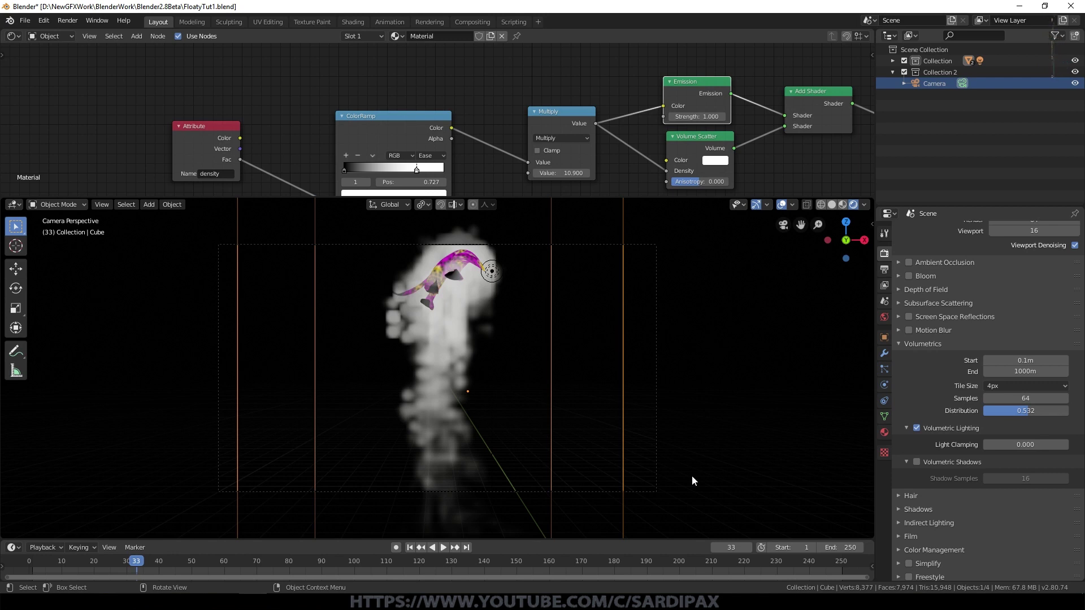
key("space")
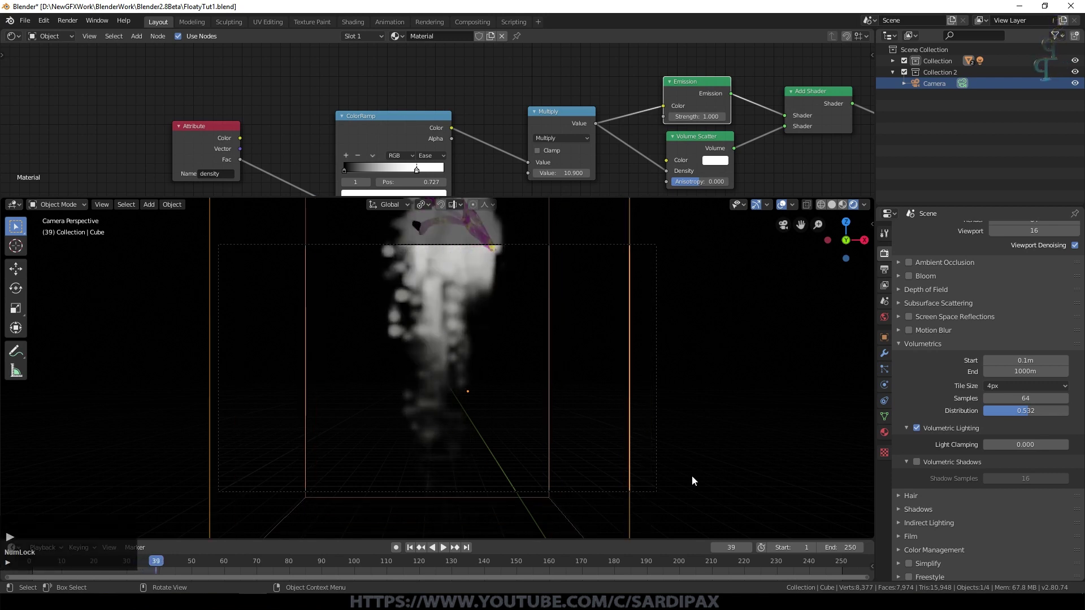
middle_click_drag(691, 476, 518, 545)
left_click(781, 205)
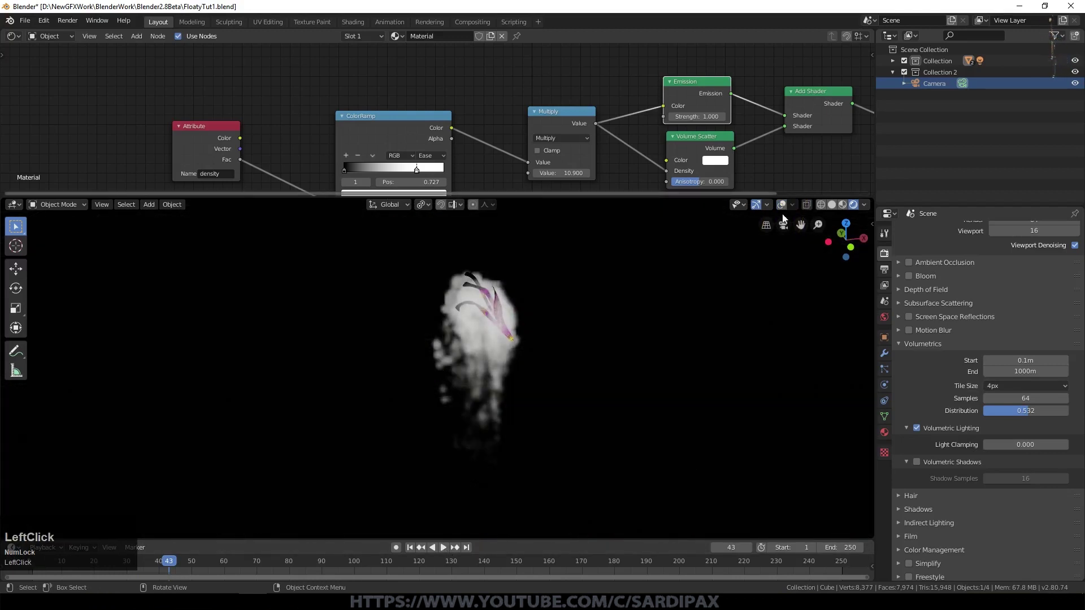
middle_click_drag(592, 369, 578, 364)
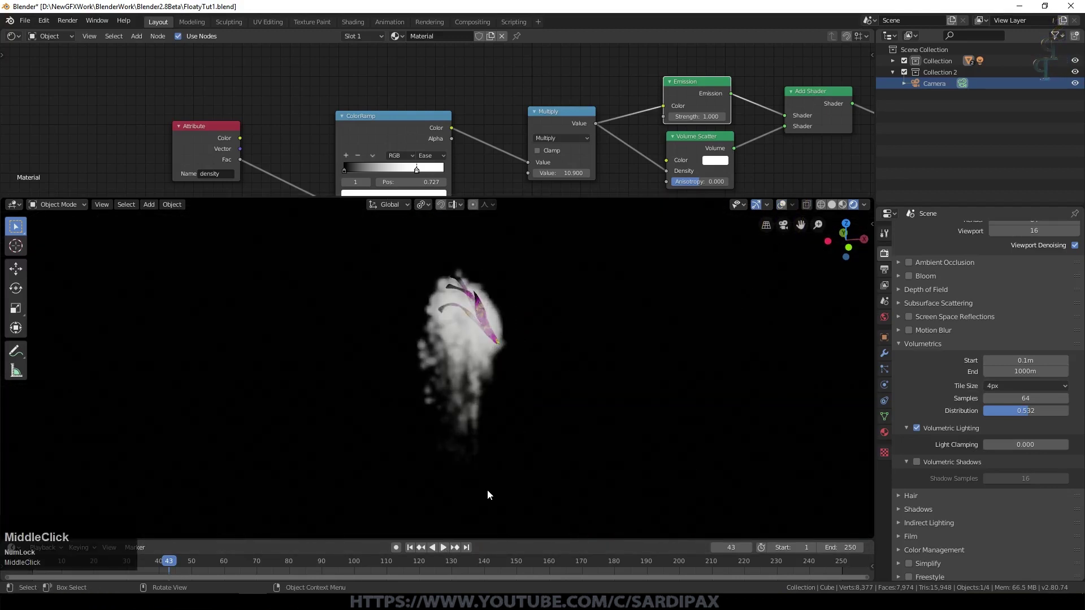
left_click(443, 547)
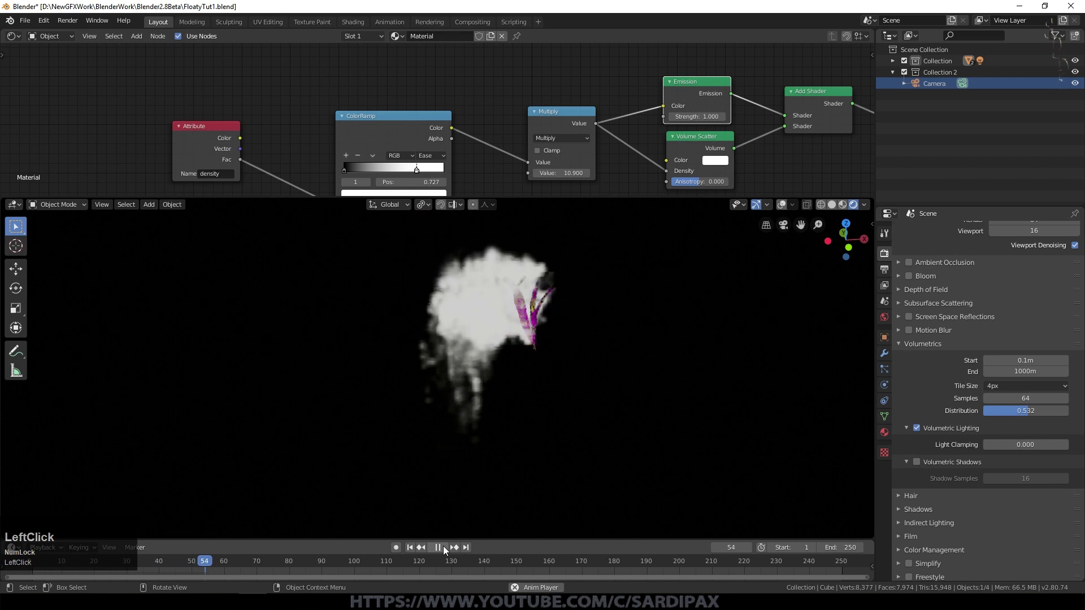
left_click(437, 547)
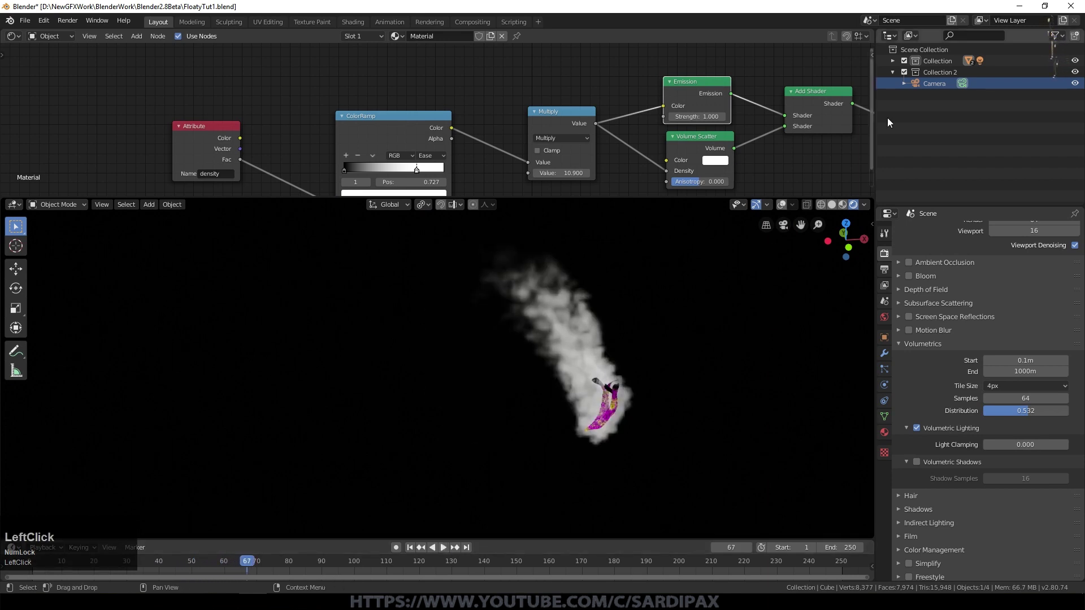
Step: Darken the Emission node's colour from white to grey in the smoke material
key("Home")
left_click_drag(560, 100, 561, 112)
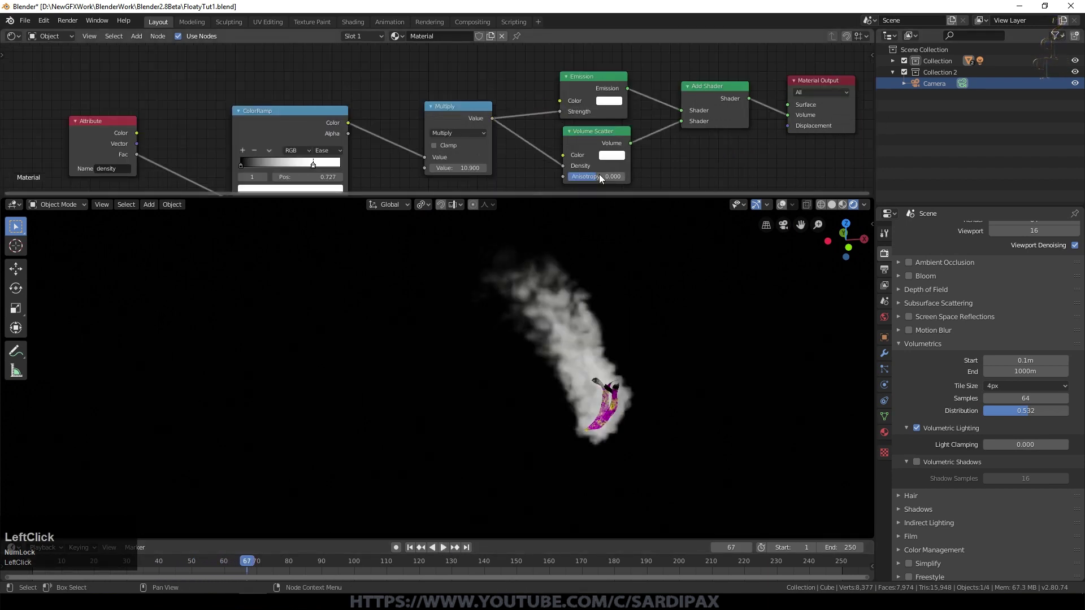
scroll(660, 156, "up", 1)
middle_click_drag(714, 142, 609, 123)
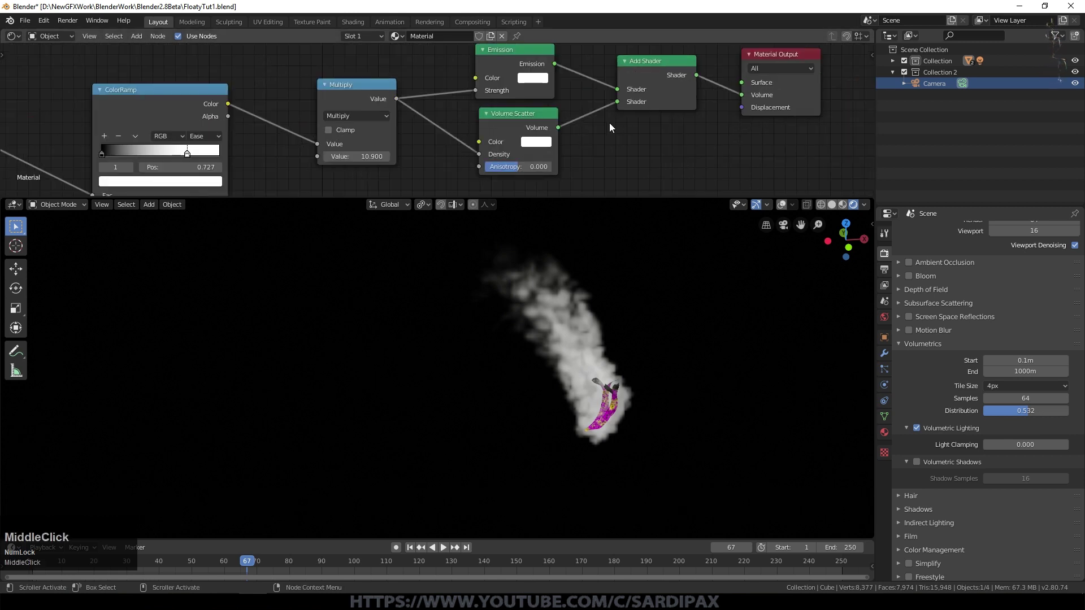
scroll(609, 123, "up", 1)
left_click(556, 72)
left_click_drag(648, 115, 645, 137)
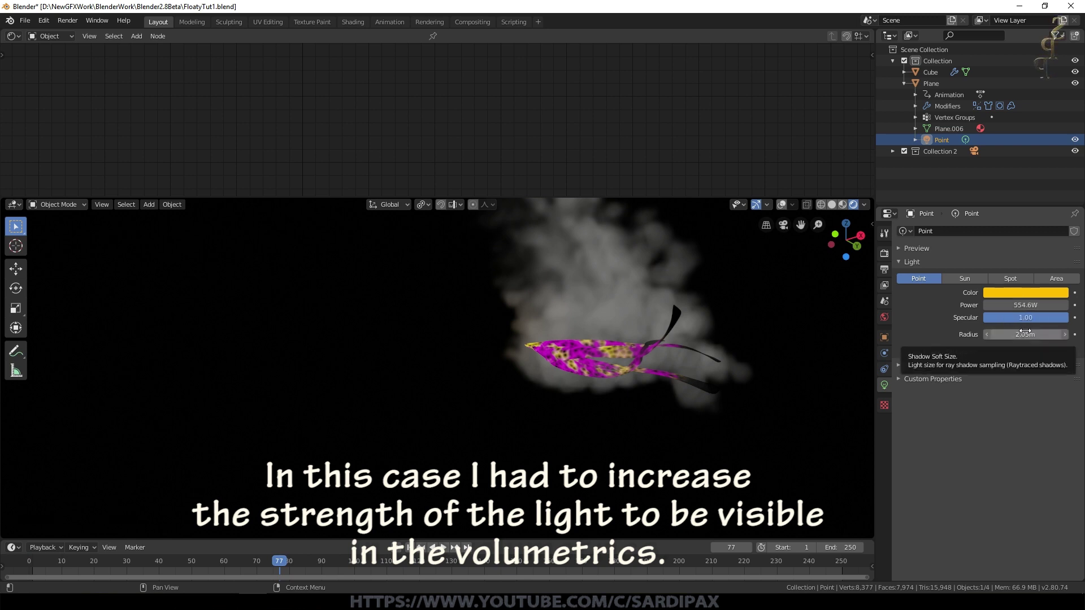
Step: Set the point light's Power to 870.2 W and its Radius to 5.5 m
left_click(1019, 293)
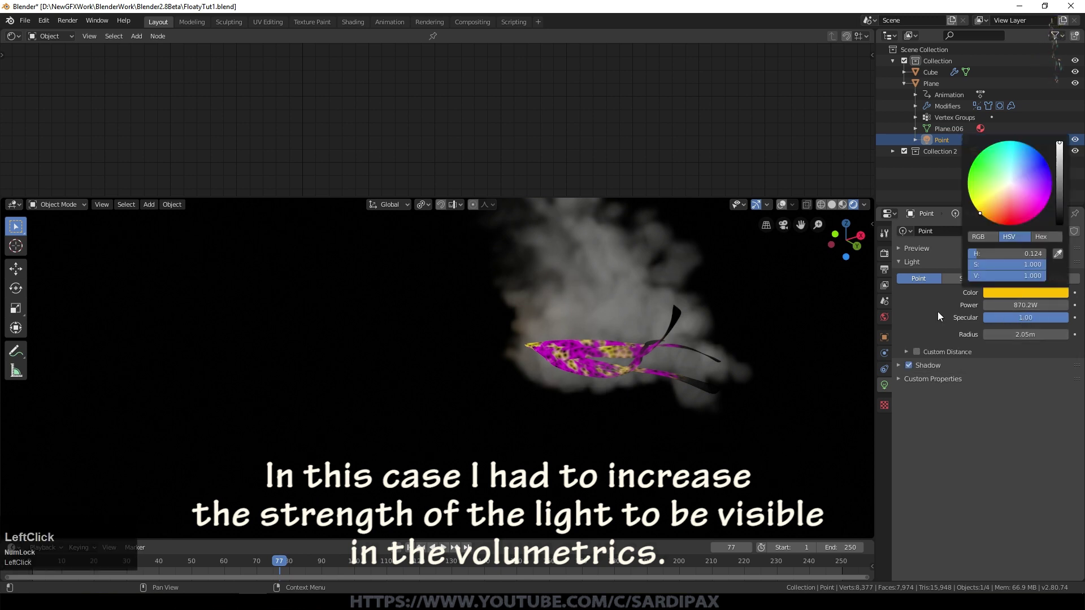
left_click(782, 205)
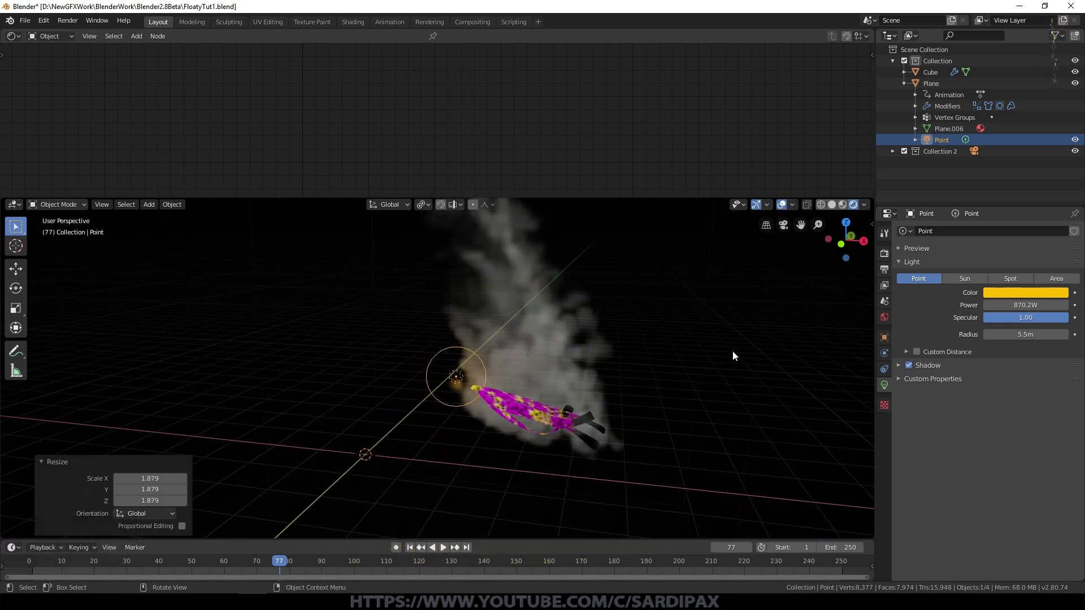
Step: Select the smoke domain cube and open its material settings
middle_click_drag(733, 352, 316, 373)
left_click(316, 373)
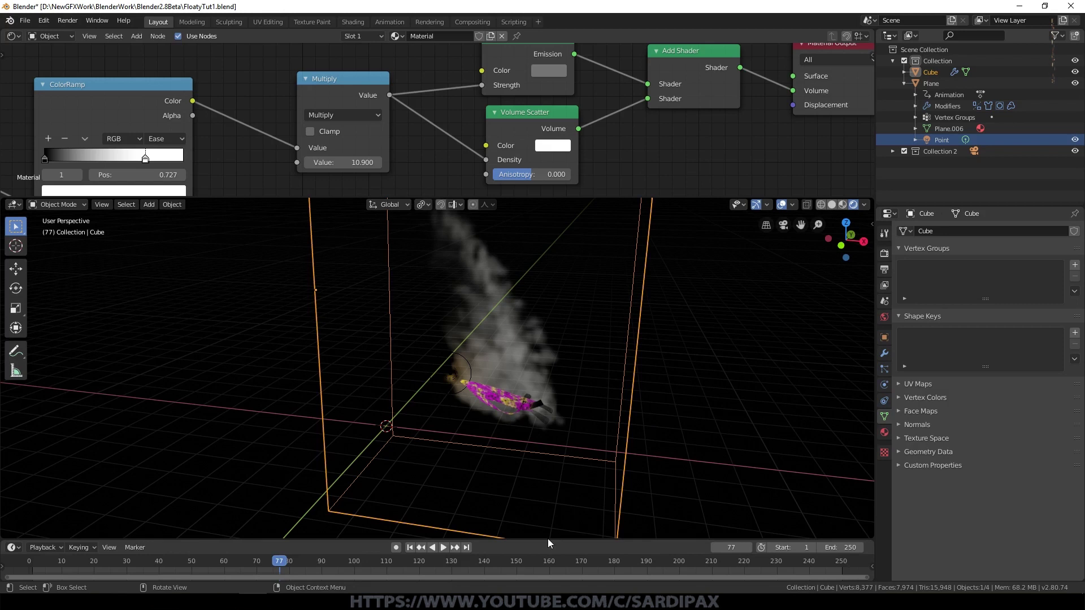
left_click(910, 365)
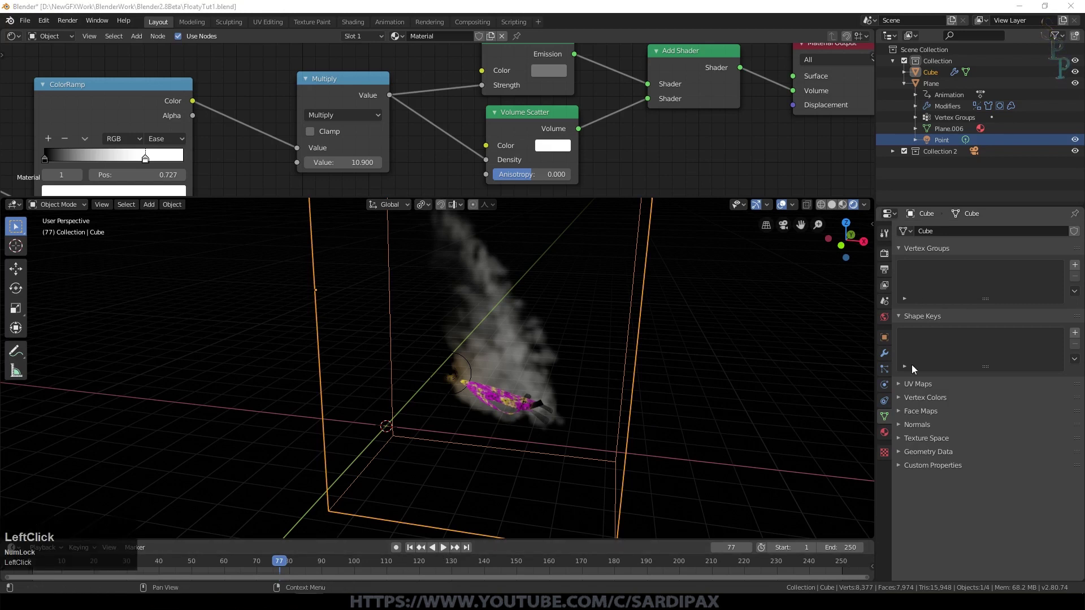
left_click(884, 432)
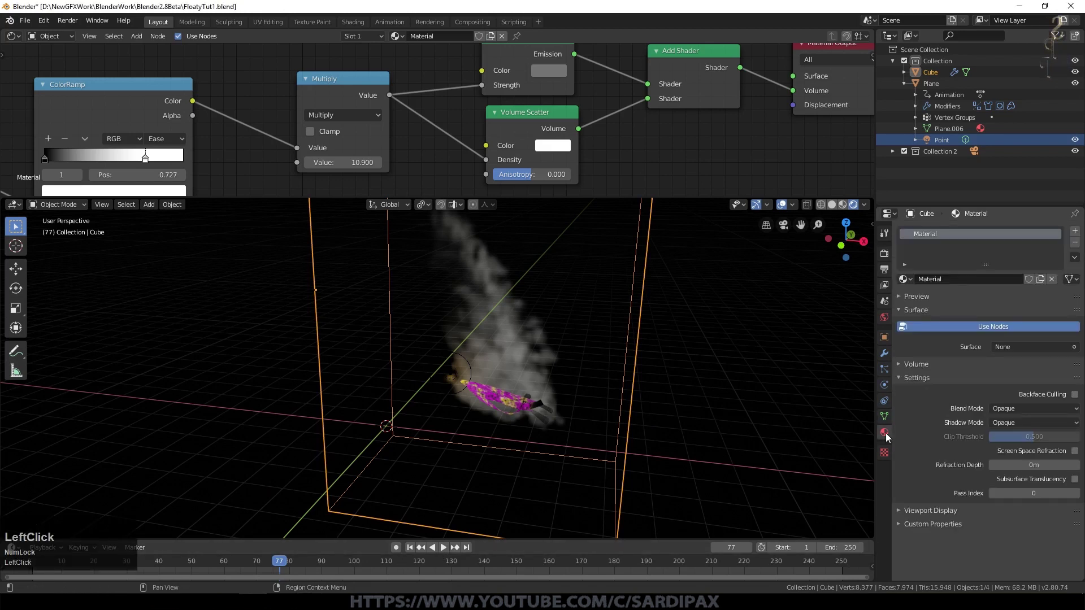
Step: Hide the viewport overlays, return the timeline to frame 1 and look through the camera
left_click(781, 205)
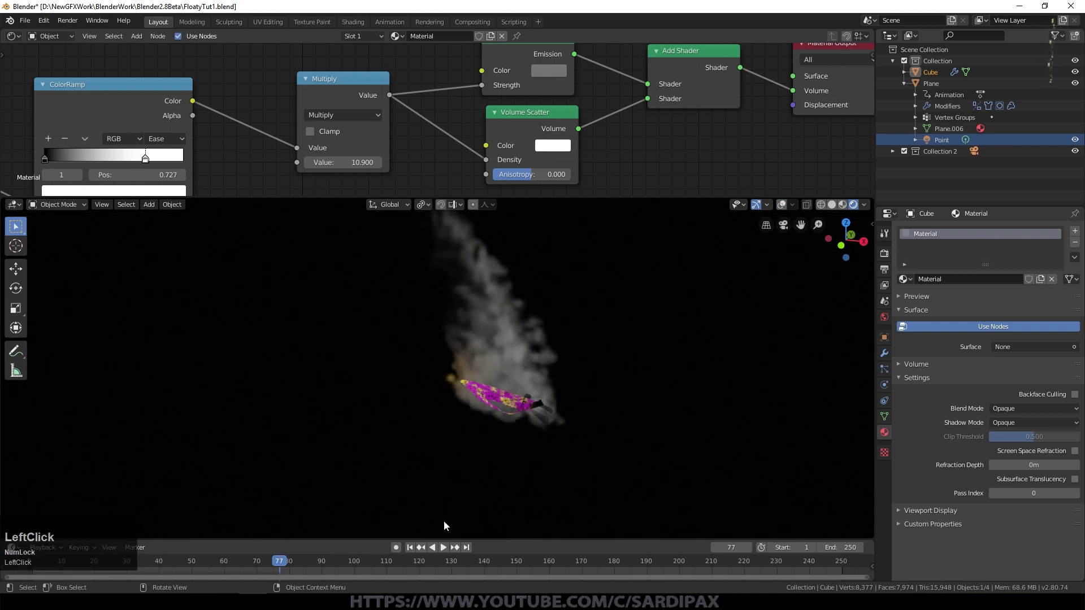
left_click(410, 547)
key("KP_0")
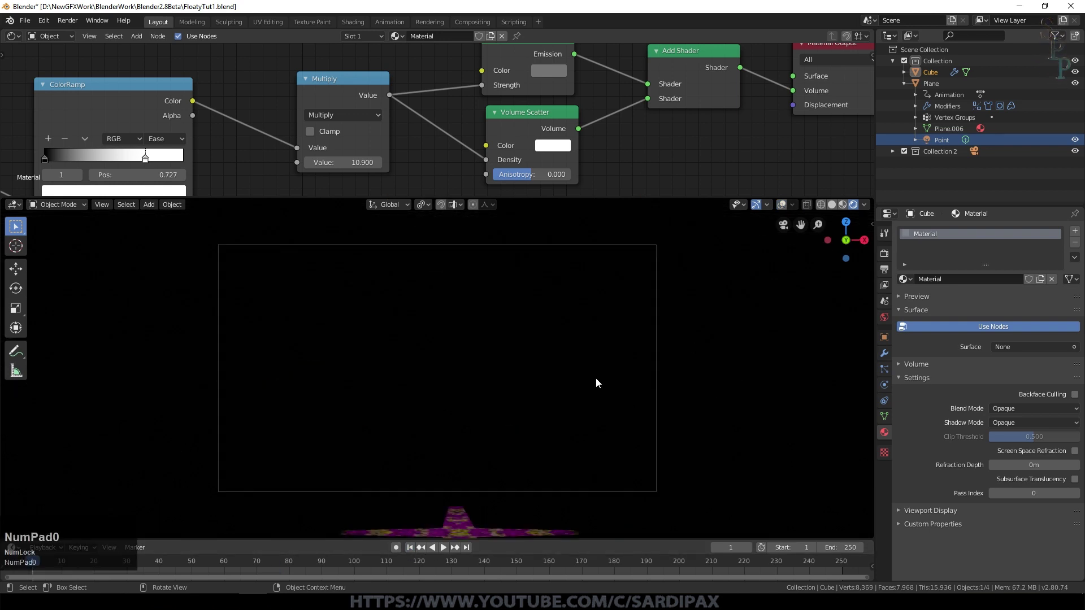
scroll(595, 383, "down", 3)
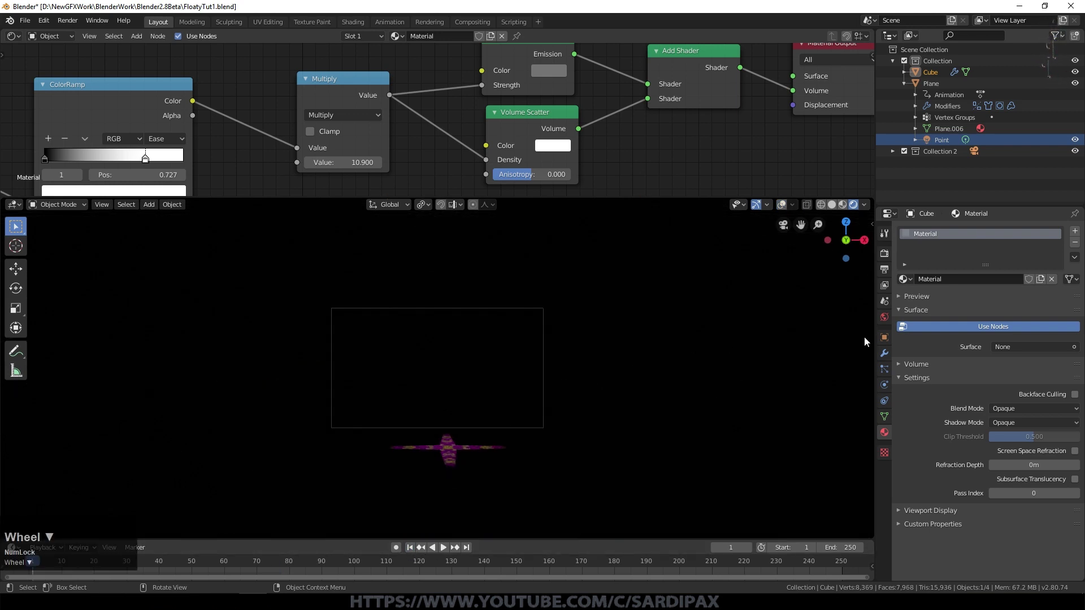
Step: Enter the smoke domain's Resolution Divisions and bake its simulation from the Cache settings
left_click(884, 385)
scroll(960, 343, "down", 3)
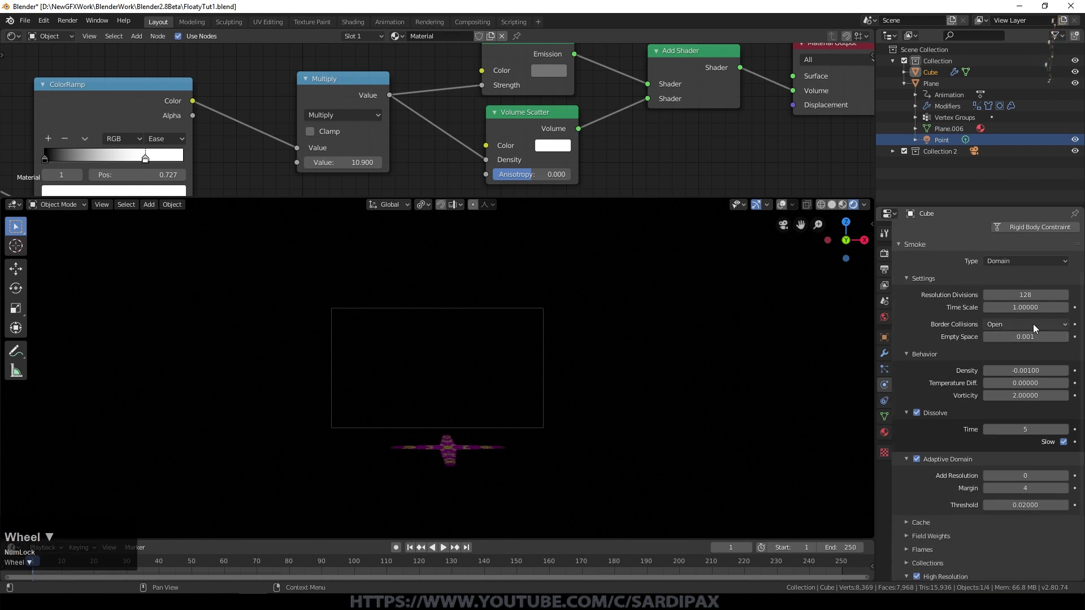
left_click(1021, 295)
key("KP_Enter")
left_click(903, 479)
scroll(972, 435, "down", 5)
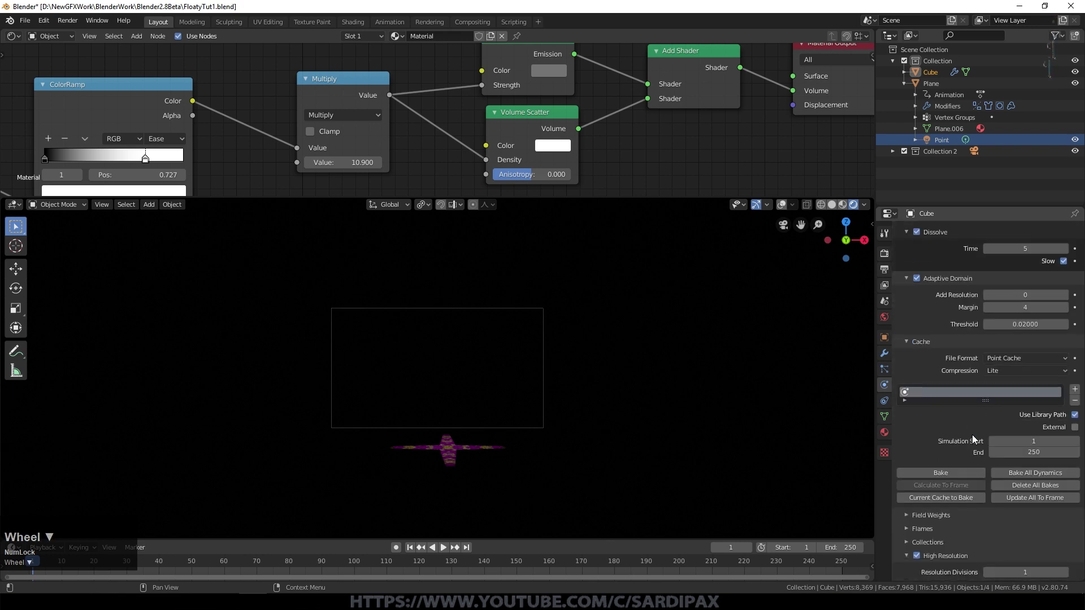
left_click(940, 473)
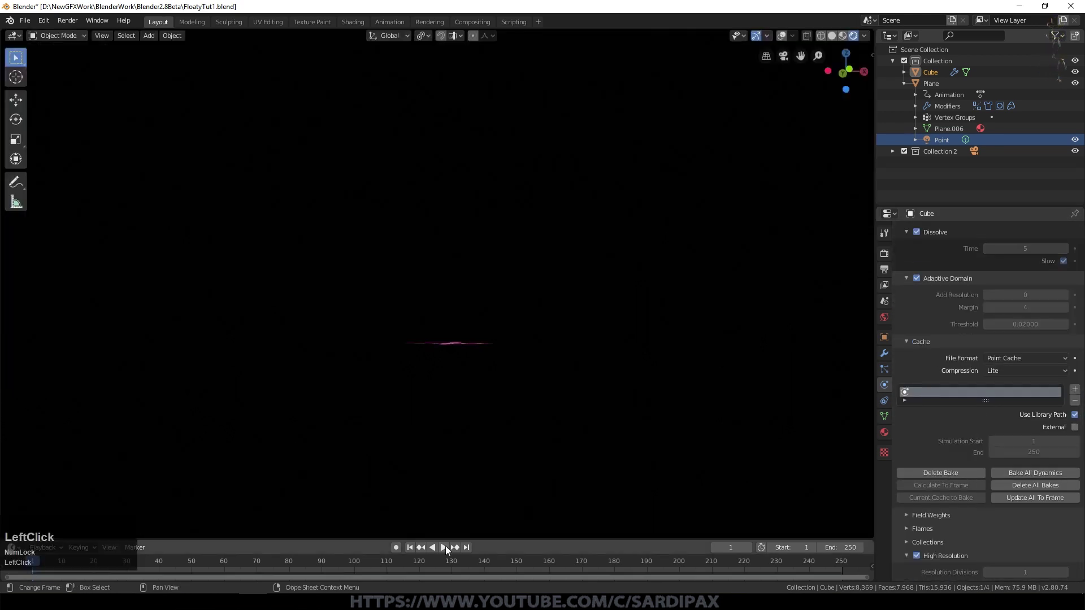
Step: Play the baked animation and examine the creature's smoke trail from several angles
left_click(444, 547)
middle_click_drag(607, 226, 614, 264, "shift")
scroll(588, 315, "up", 2)
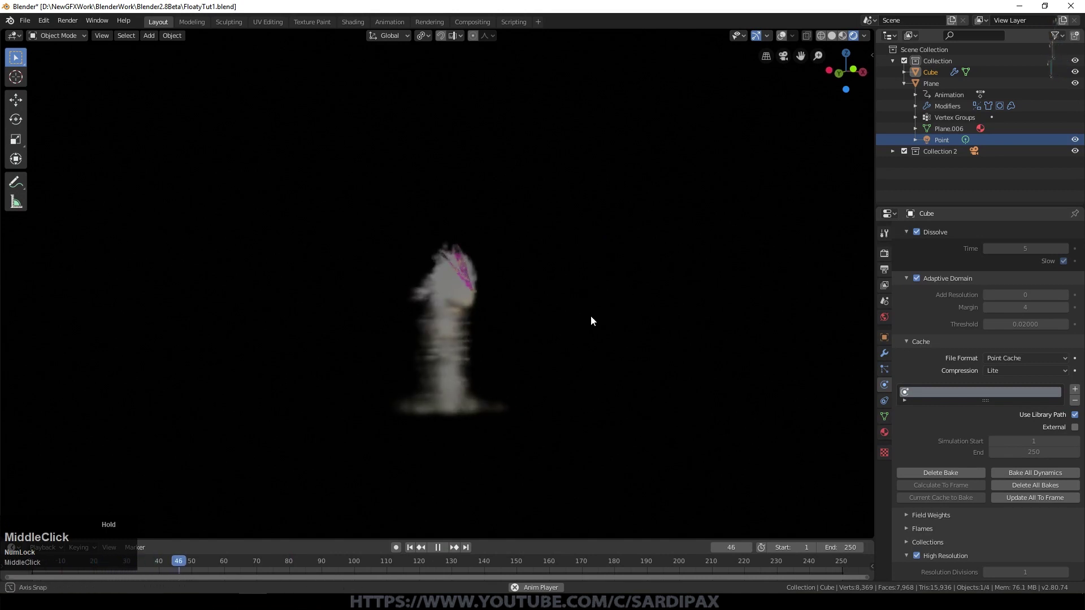
scroll(591, 346, "down", 2)
middle_click_drag(654, 405, 589, 423)
scroll(575, 408, "down", 3)
scroll(588, 418, "up", 3)
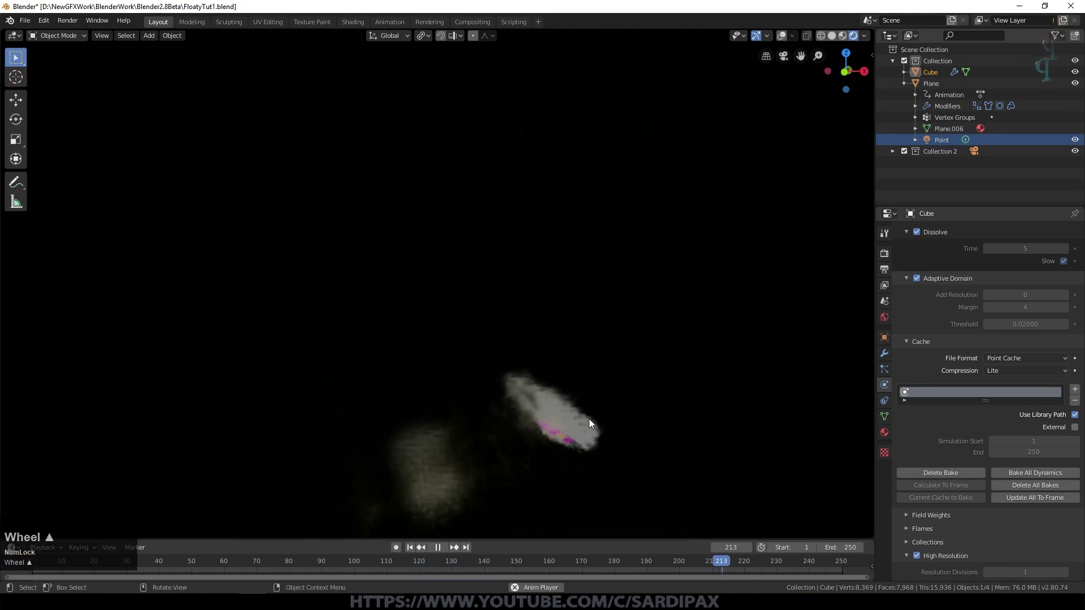
Step: Examine the playing smoke simulation through the camera and from the front view
key("KP_0")
scroll(554, 391, "up", 3)
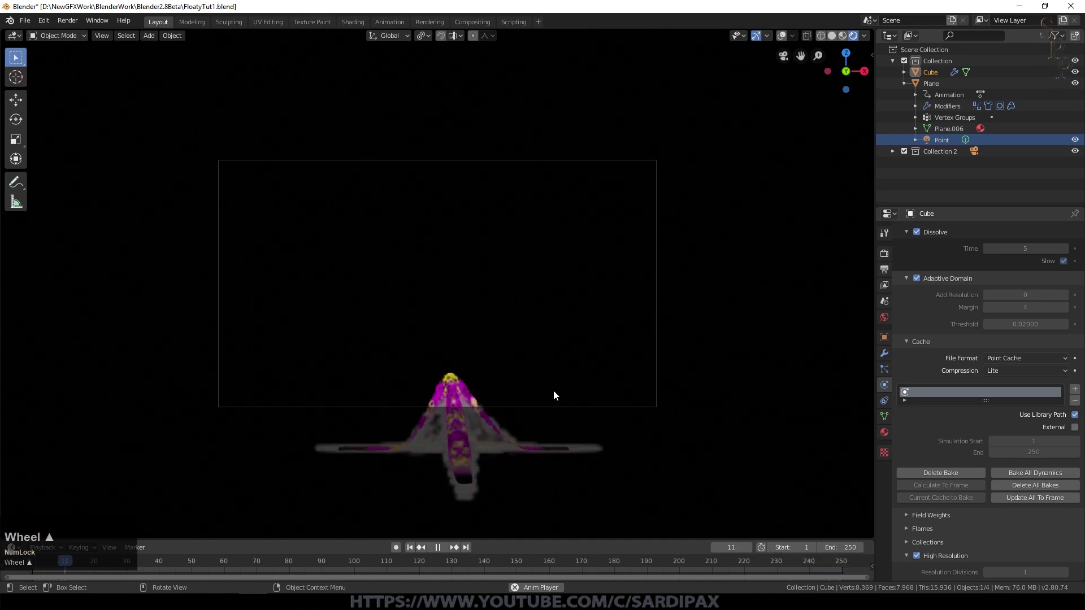
scroll(553, 396, "down", 1)
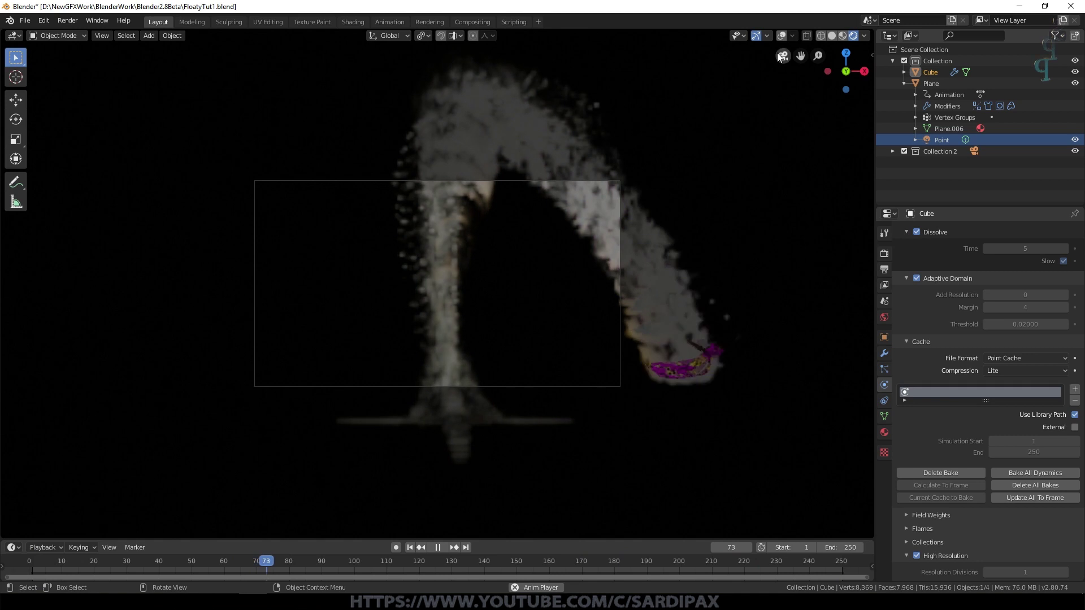
scroll(704, 275, "down", 1)
middle_click(704, 276)
key("KP_1")
scroll(702, 279, "down", 1)
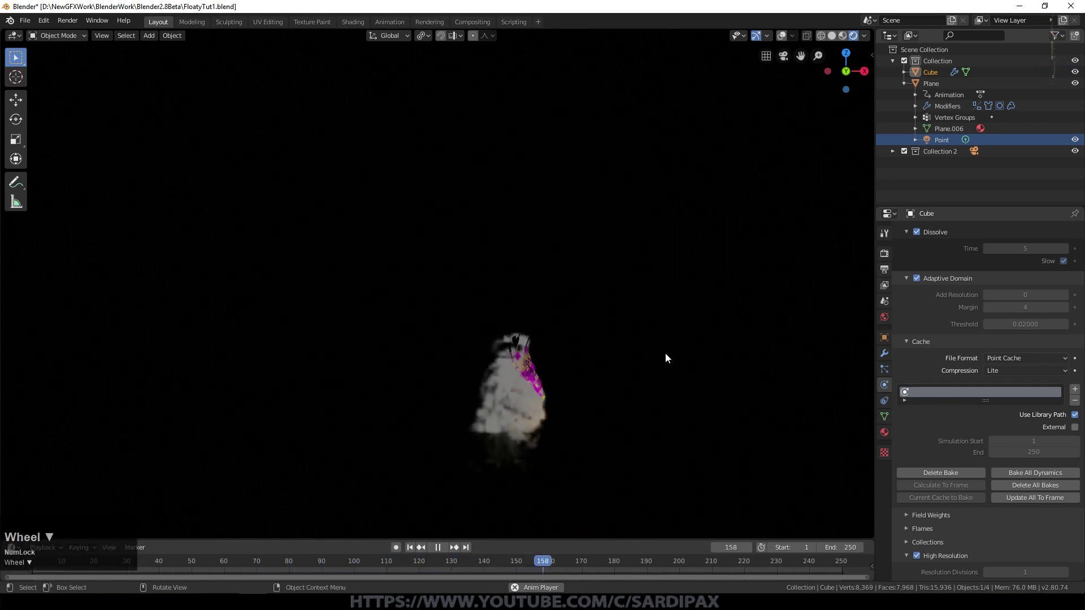
middle_click_drag(668, 352, 588, 270, "shift")
scroll(588, 291, "up", 1)
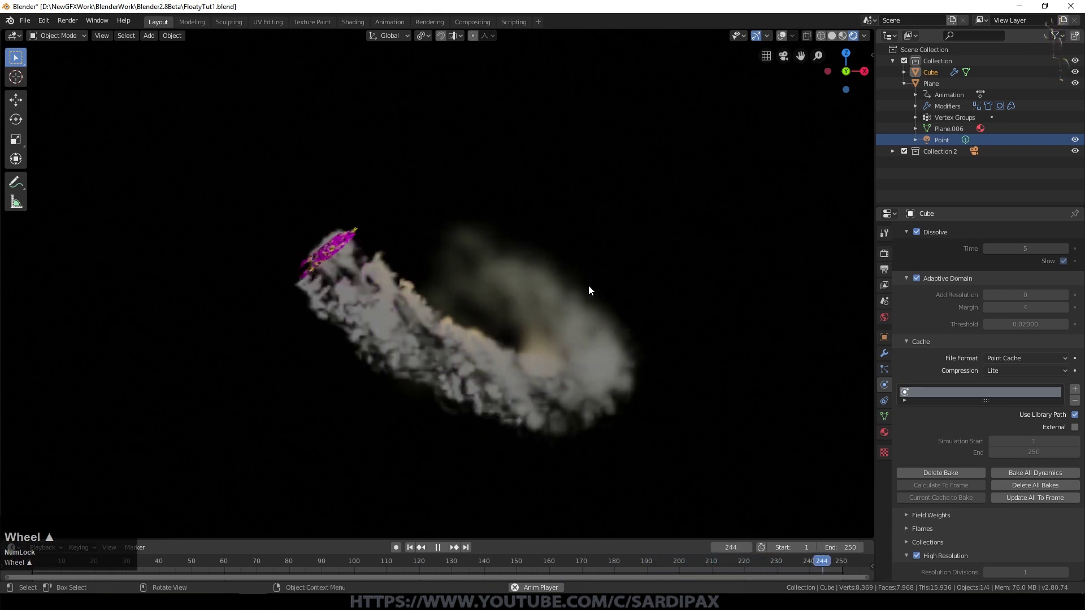
middle_click_drag(597, 268, 625, 465, "shift")
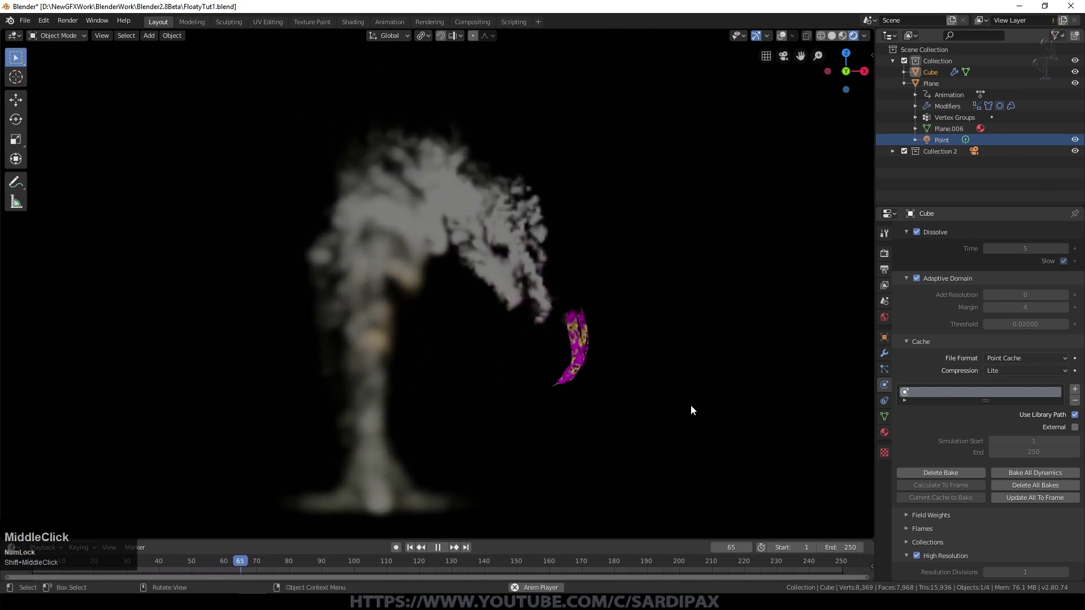
scroll(690, 404, "down", 1)
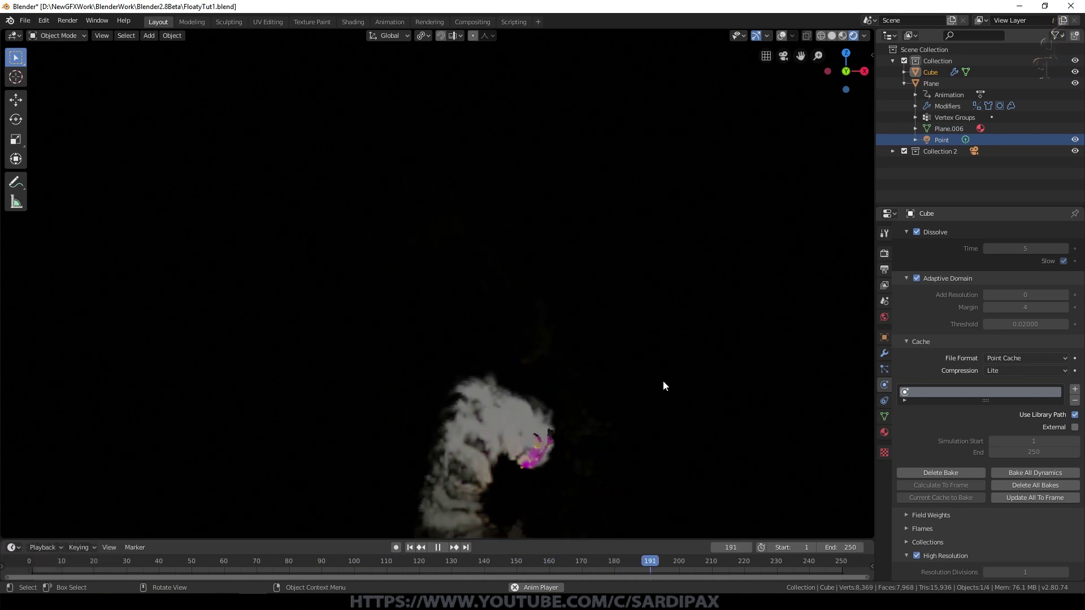
Step: Split the 3D viewport horizontally and turn the upper area into a Shader Editor showing the smoke material
left_click_drag(3, 30, 11, 179)
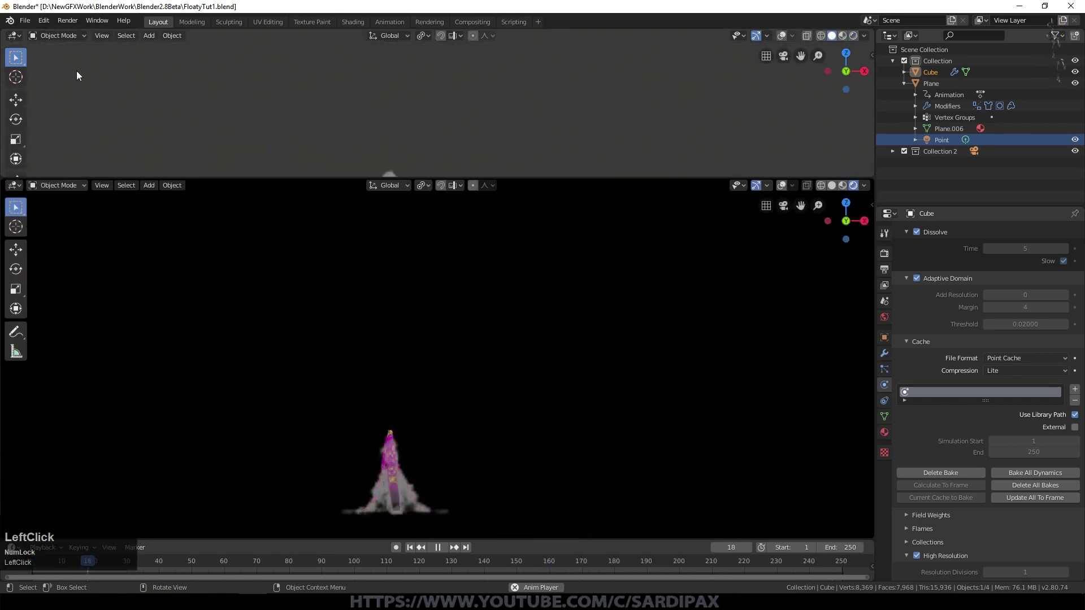
left_click(14, 35)
left_click(42, 114)
scroll(308, 141, "up", 4)
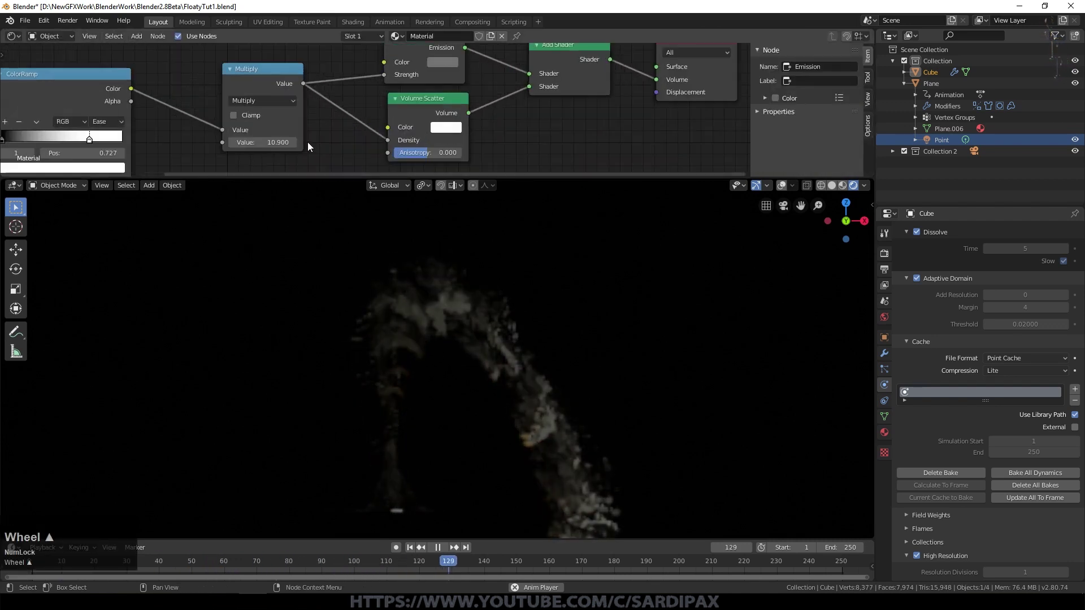
Step: Set the Multiply node's Value to 0.2 in the smoke material
middle_click_drag(308, 140, 342, 137)
left_click_drag(316, 124, 362, 124)
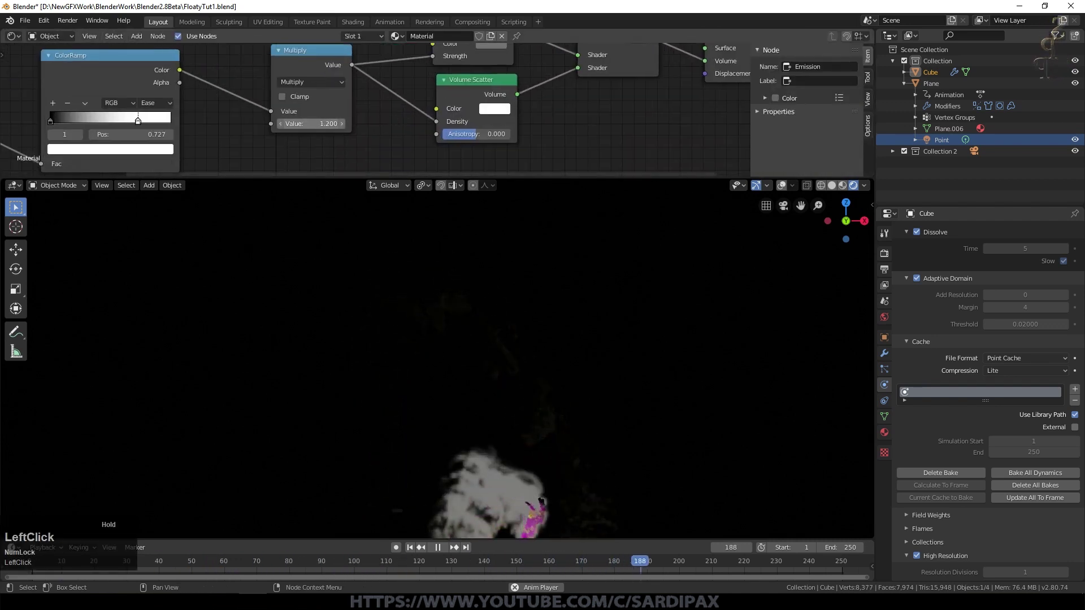
left_click(316, 124)
type("0")
key("KP_Enter")
left_click(341, 125)
left_click(341, 124)
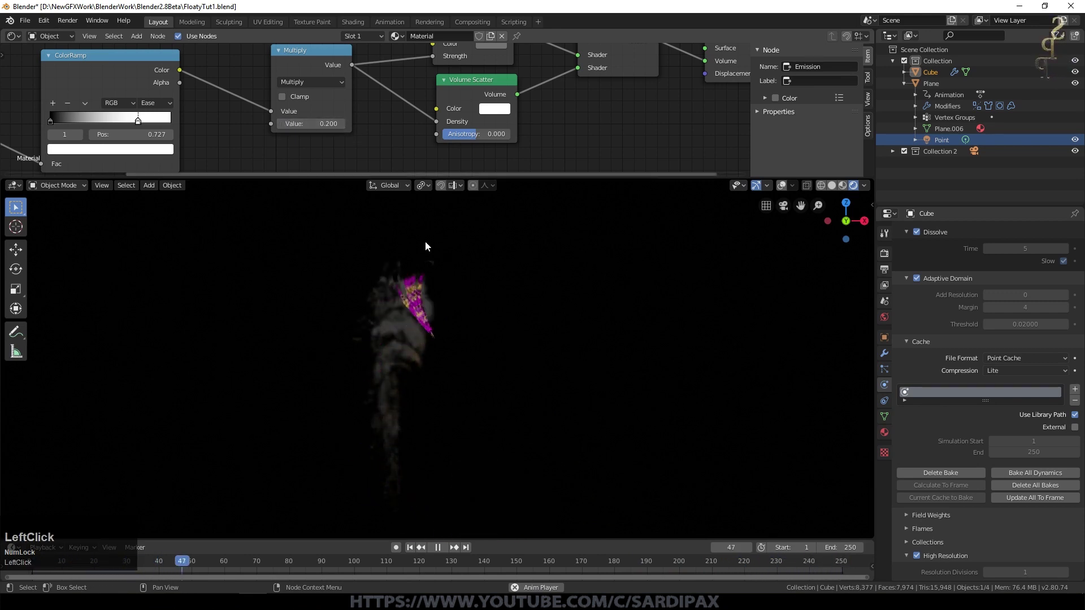
Step: Set the white stop of the smoke material's ColorRamp to position 1.000, with the black stop at 0.000
middle_click_drag(545, 116, 519, 154)
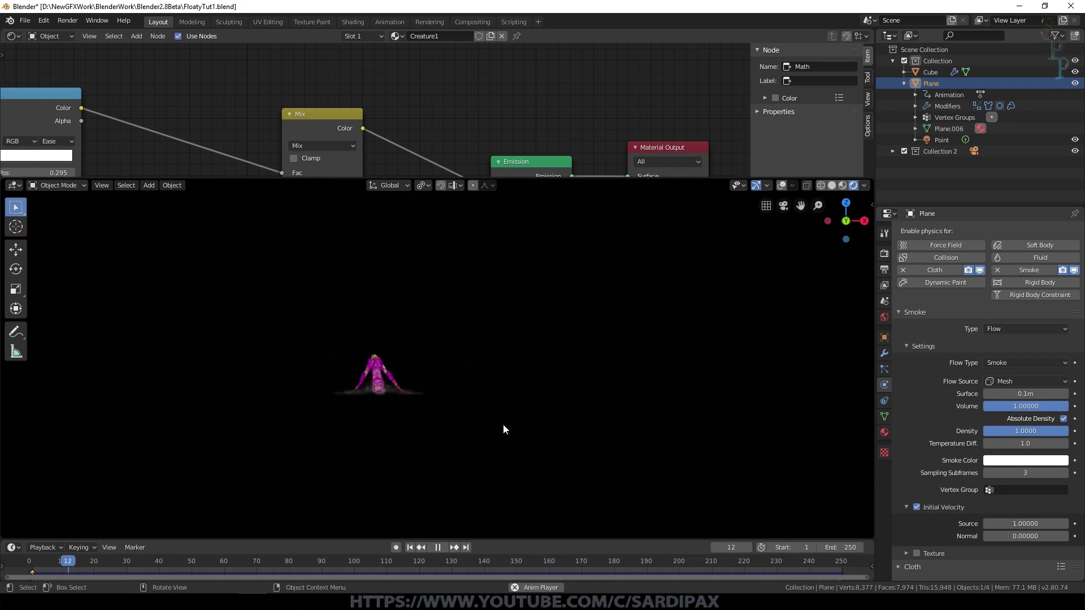
middle_click_drag(559, 299, 570, 359, "shift")
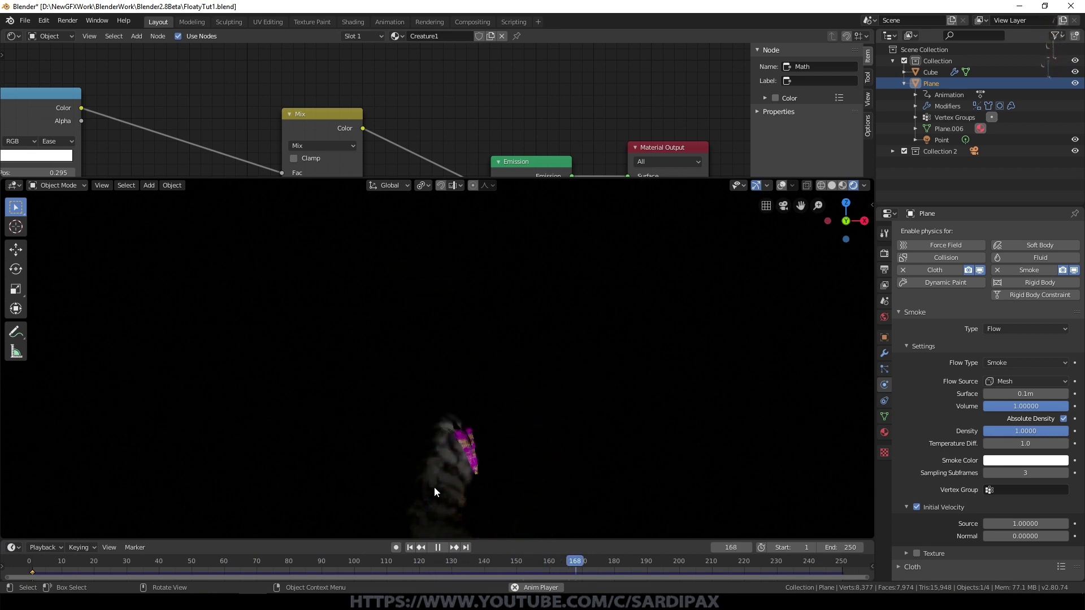
middle_click_drag(593, 486, 560, 420, "shift")
scroll(425, 92, "down", 3)
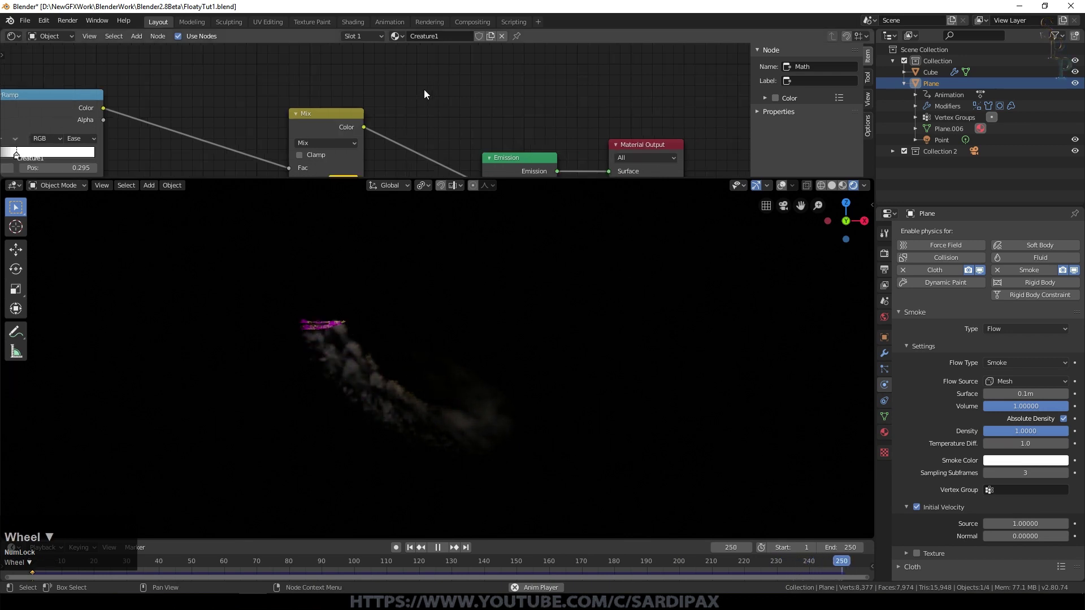
scroll(595, 164, "down", 2, "shift")
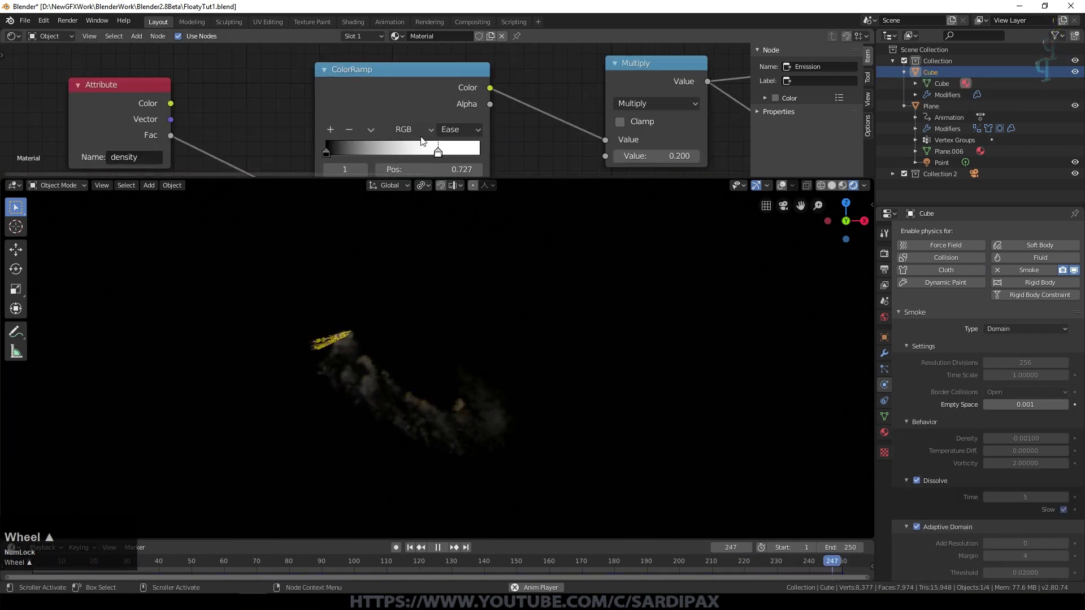
mouse_move(326, 153)
left_mouse_down()
mouse_move(394, 154)
mouse_move(326, 153)
left_mouse_up()
left_click_drag(438, 152, 511, 141)
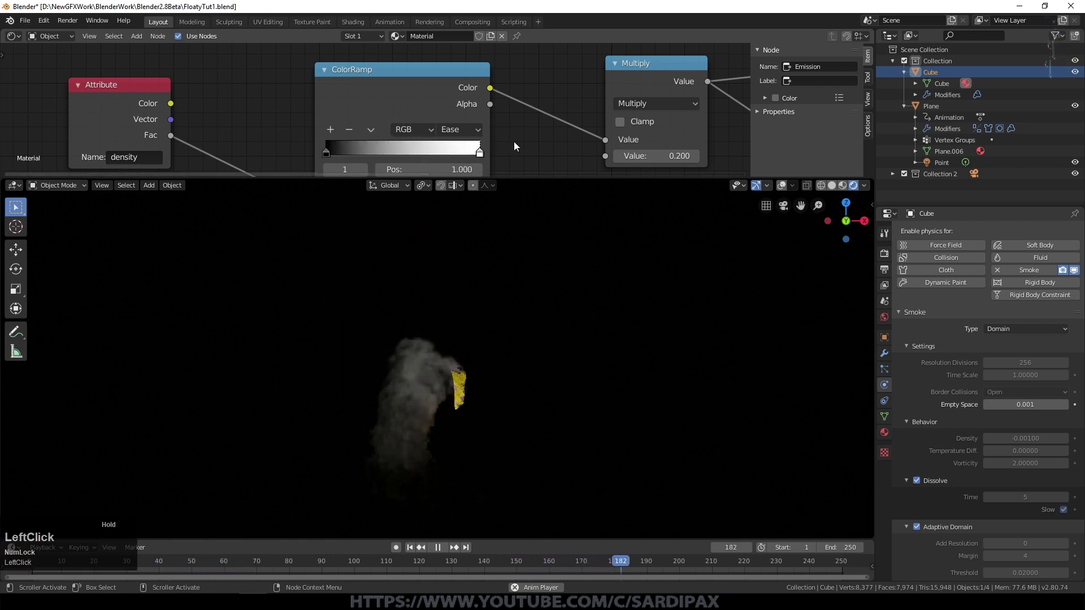
mouse_move(327, 155)
left_mouse_down()
mouse_move(362, 161)
mouse_move(320, 167)
left_mouse_up()
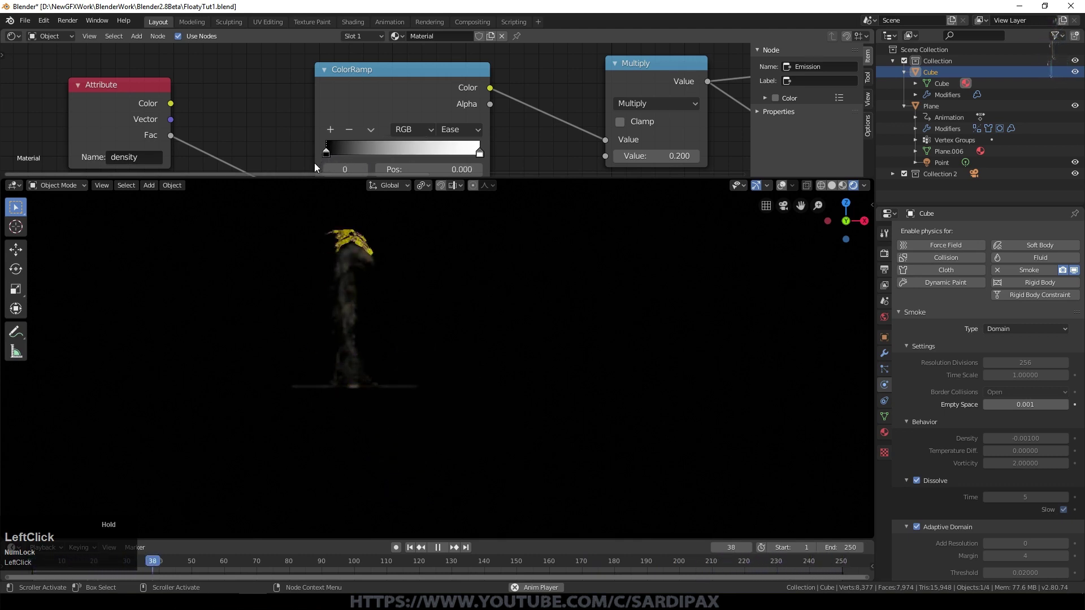
Step: Set the smoke ColorRamp's interpolation to B-Spline and move its black stop to position 0.091
left_click(466, 130)
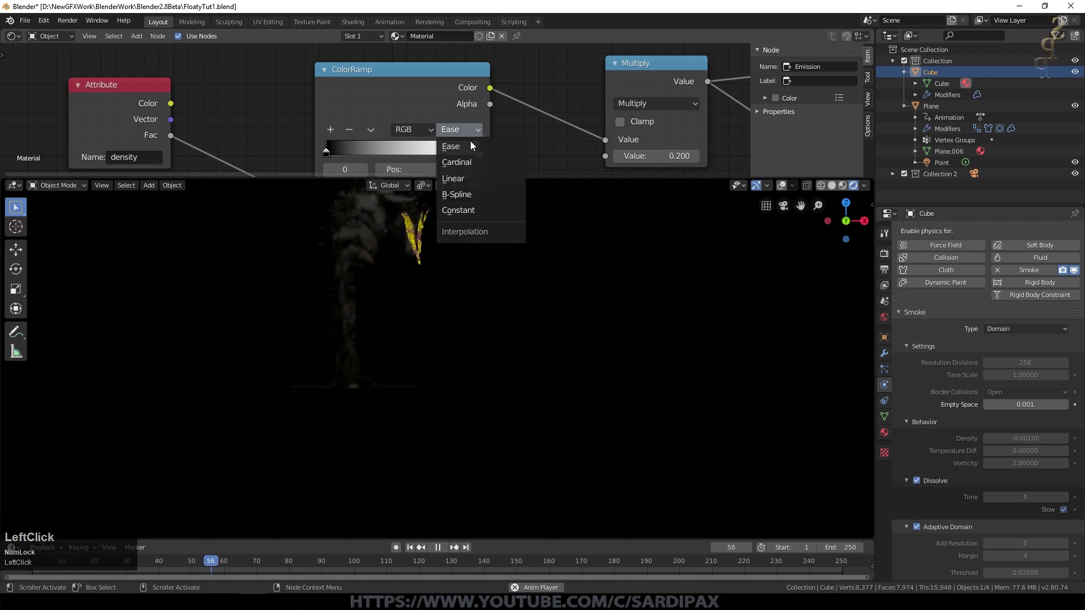
left_click(462, 197)
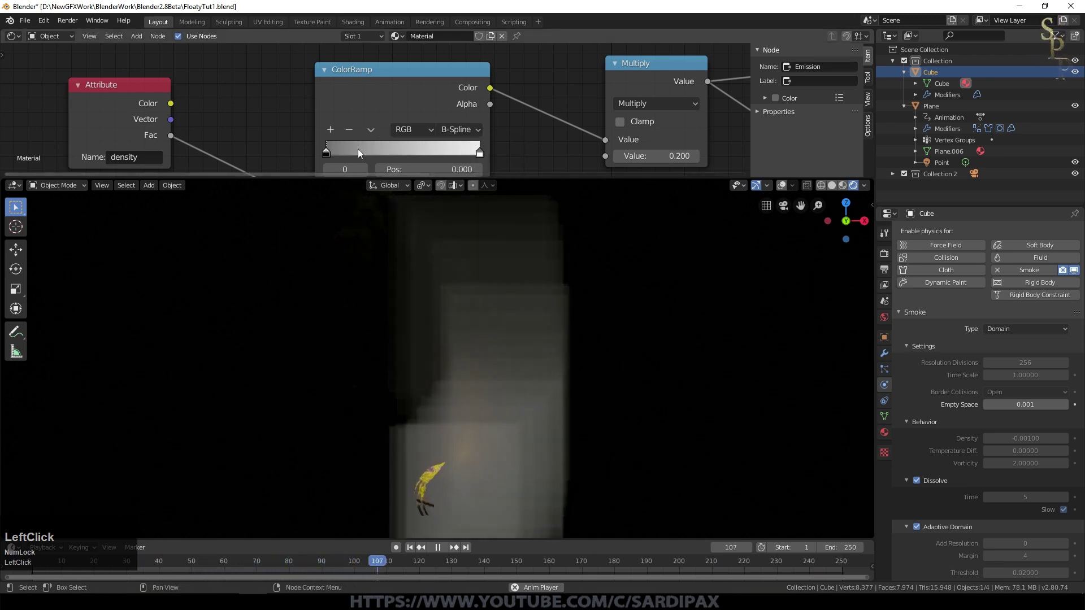
left_click_drag(326, 153, 340, 154)
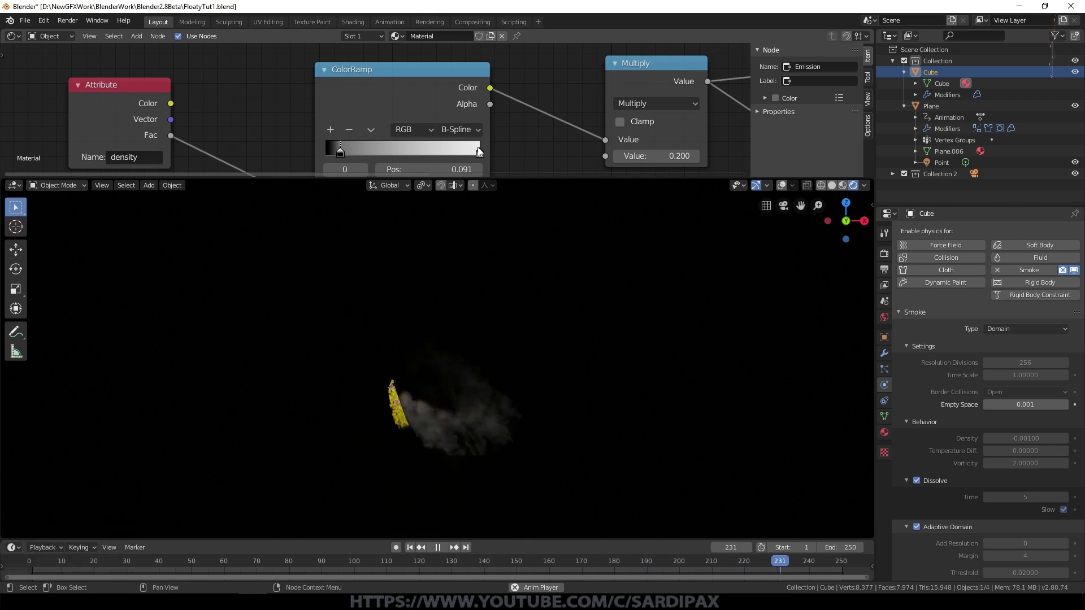
middle_click_drag(581, 138, 452, 184)
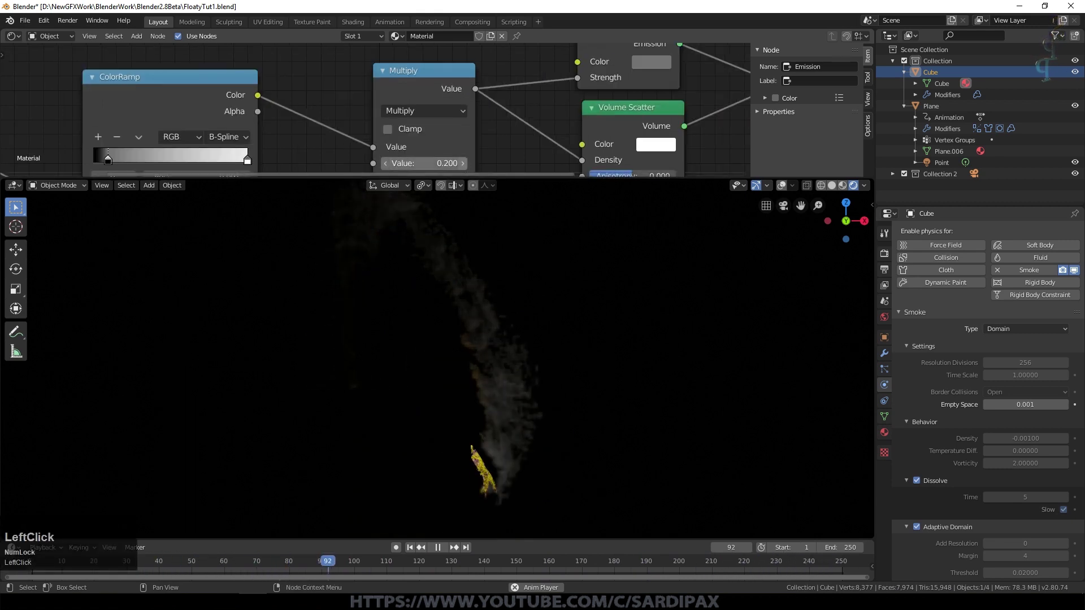